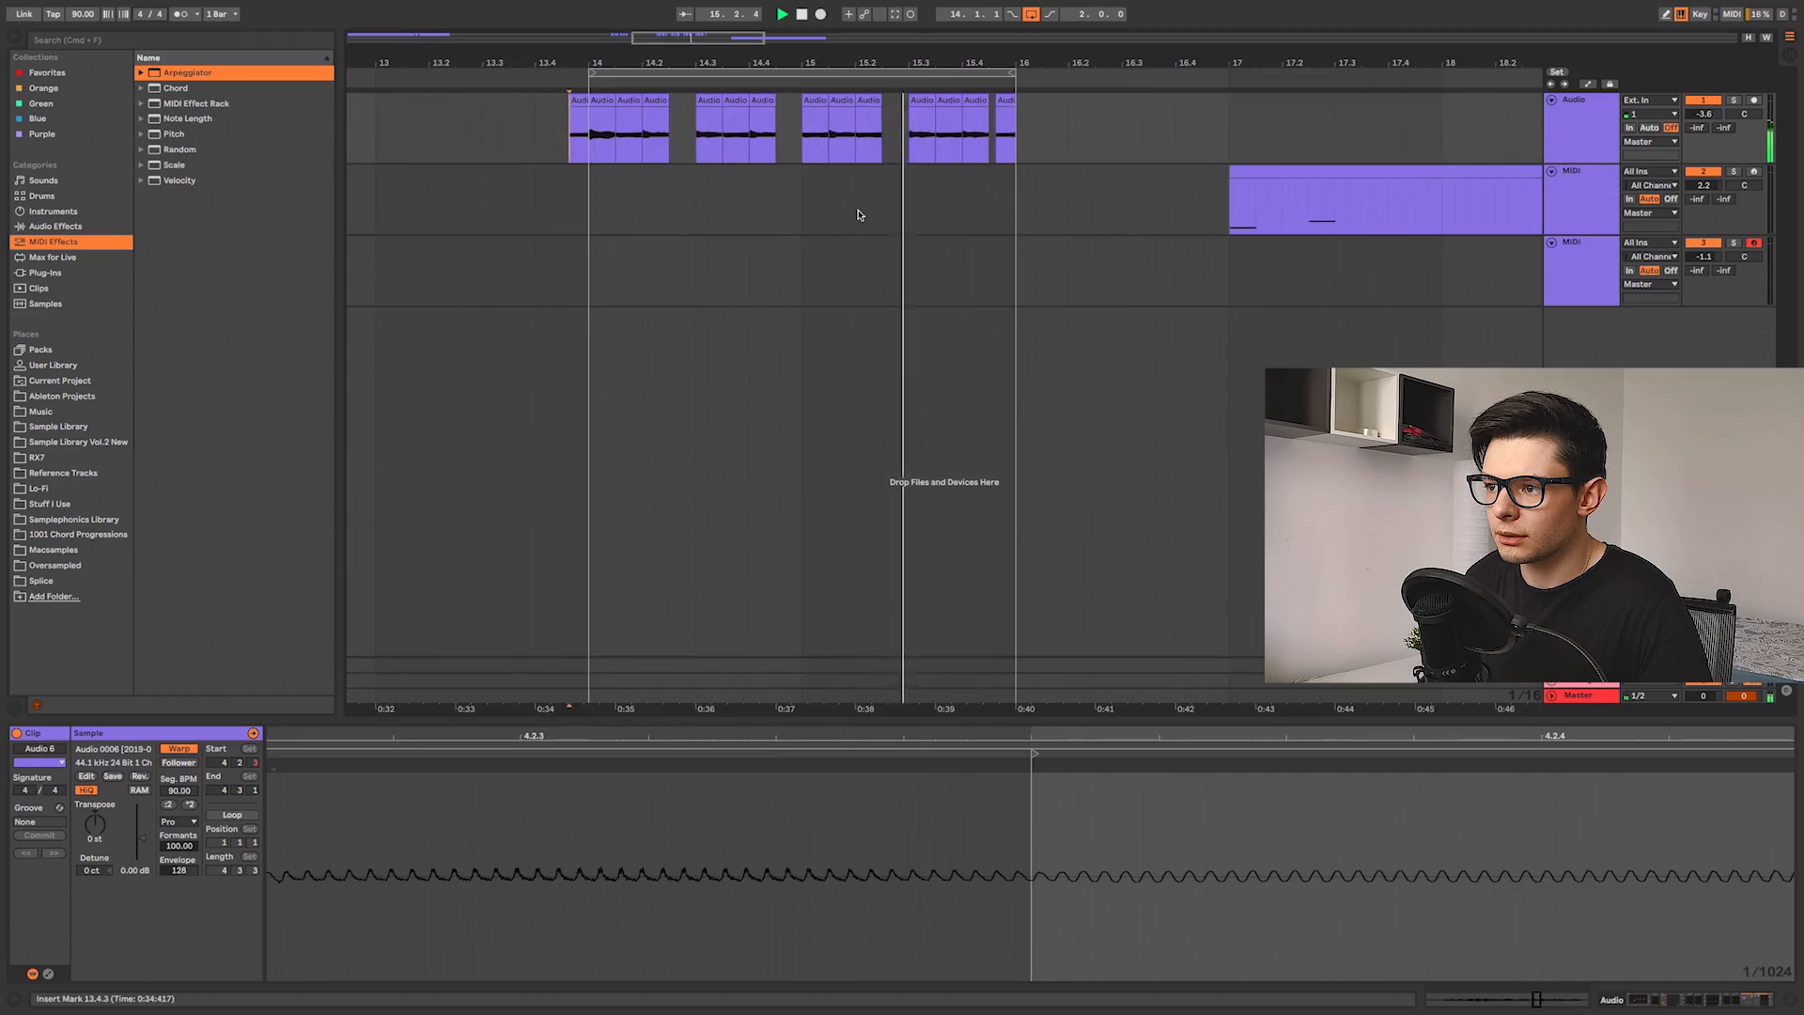
Step: Play the recorded vocal clip from its start
key(plus)
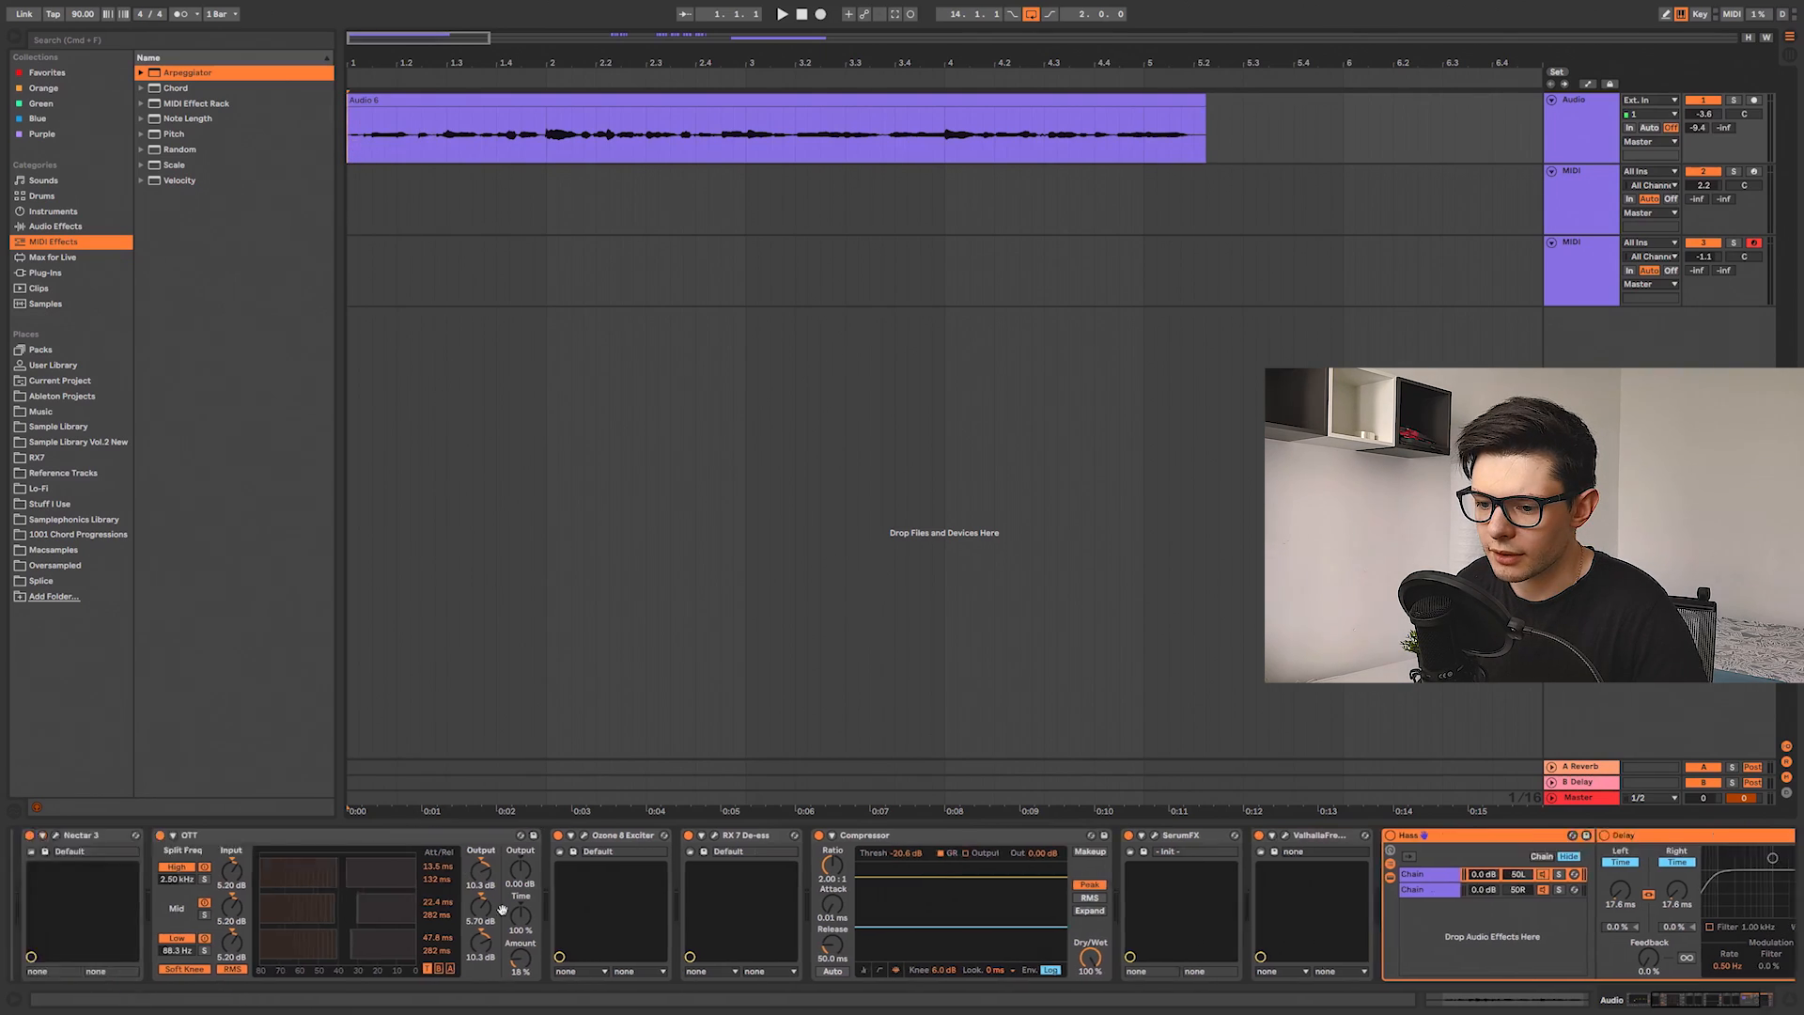
drag(502, 909, 428, 894)
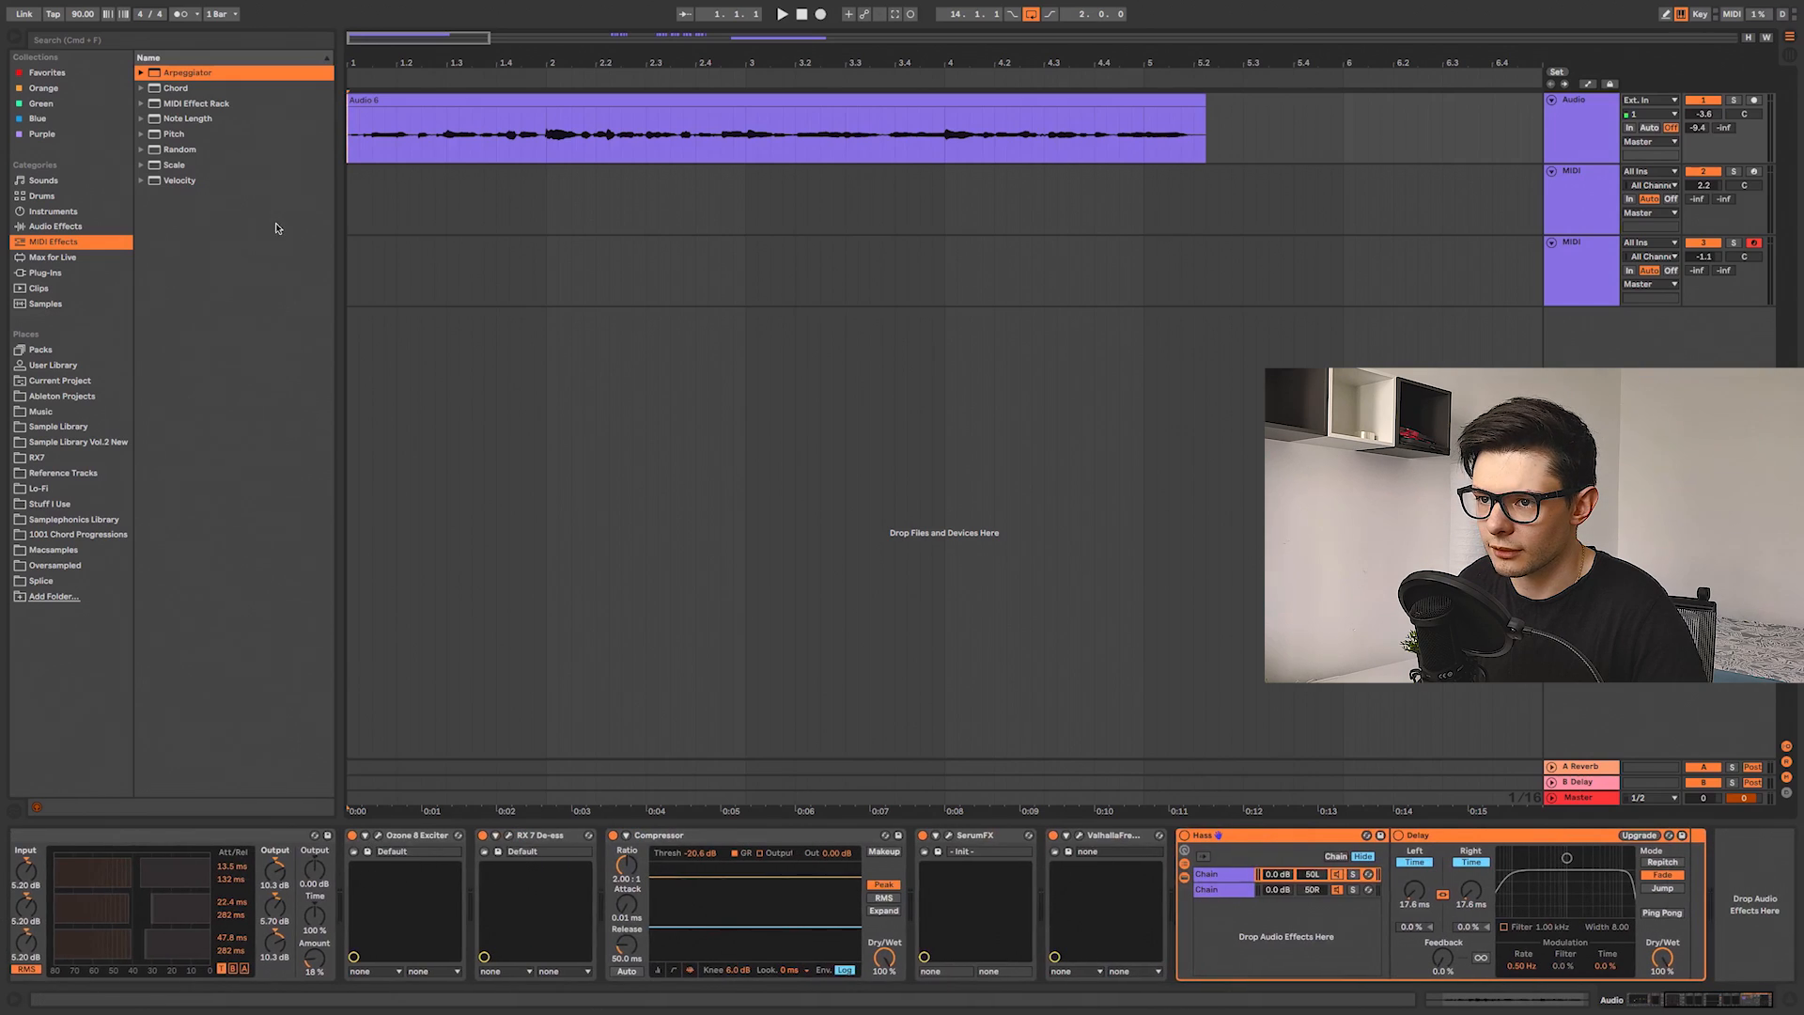
click(348, 144)
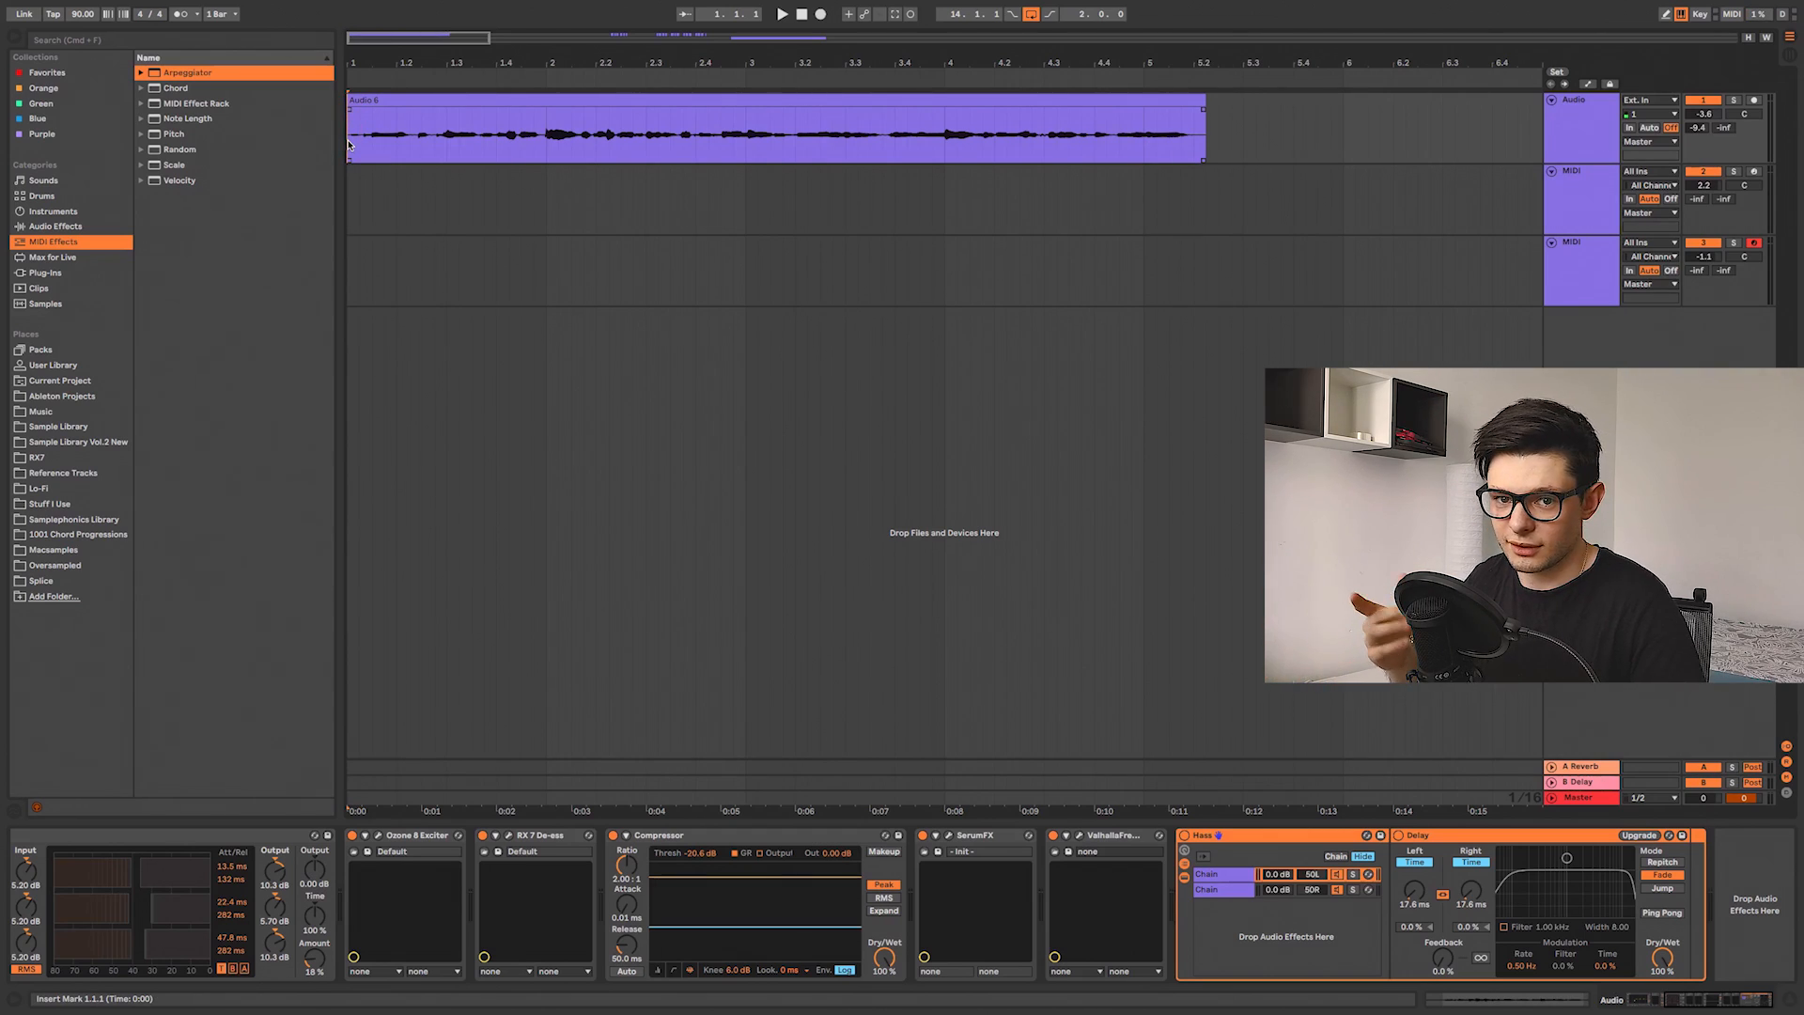
key(space)
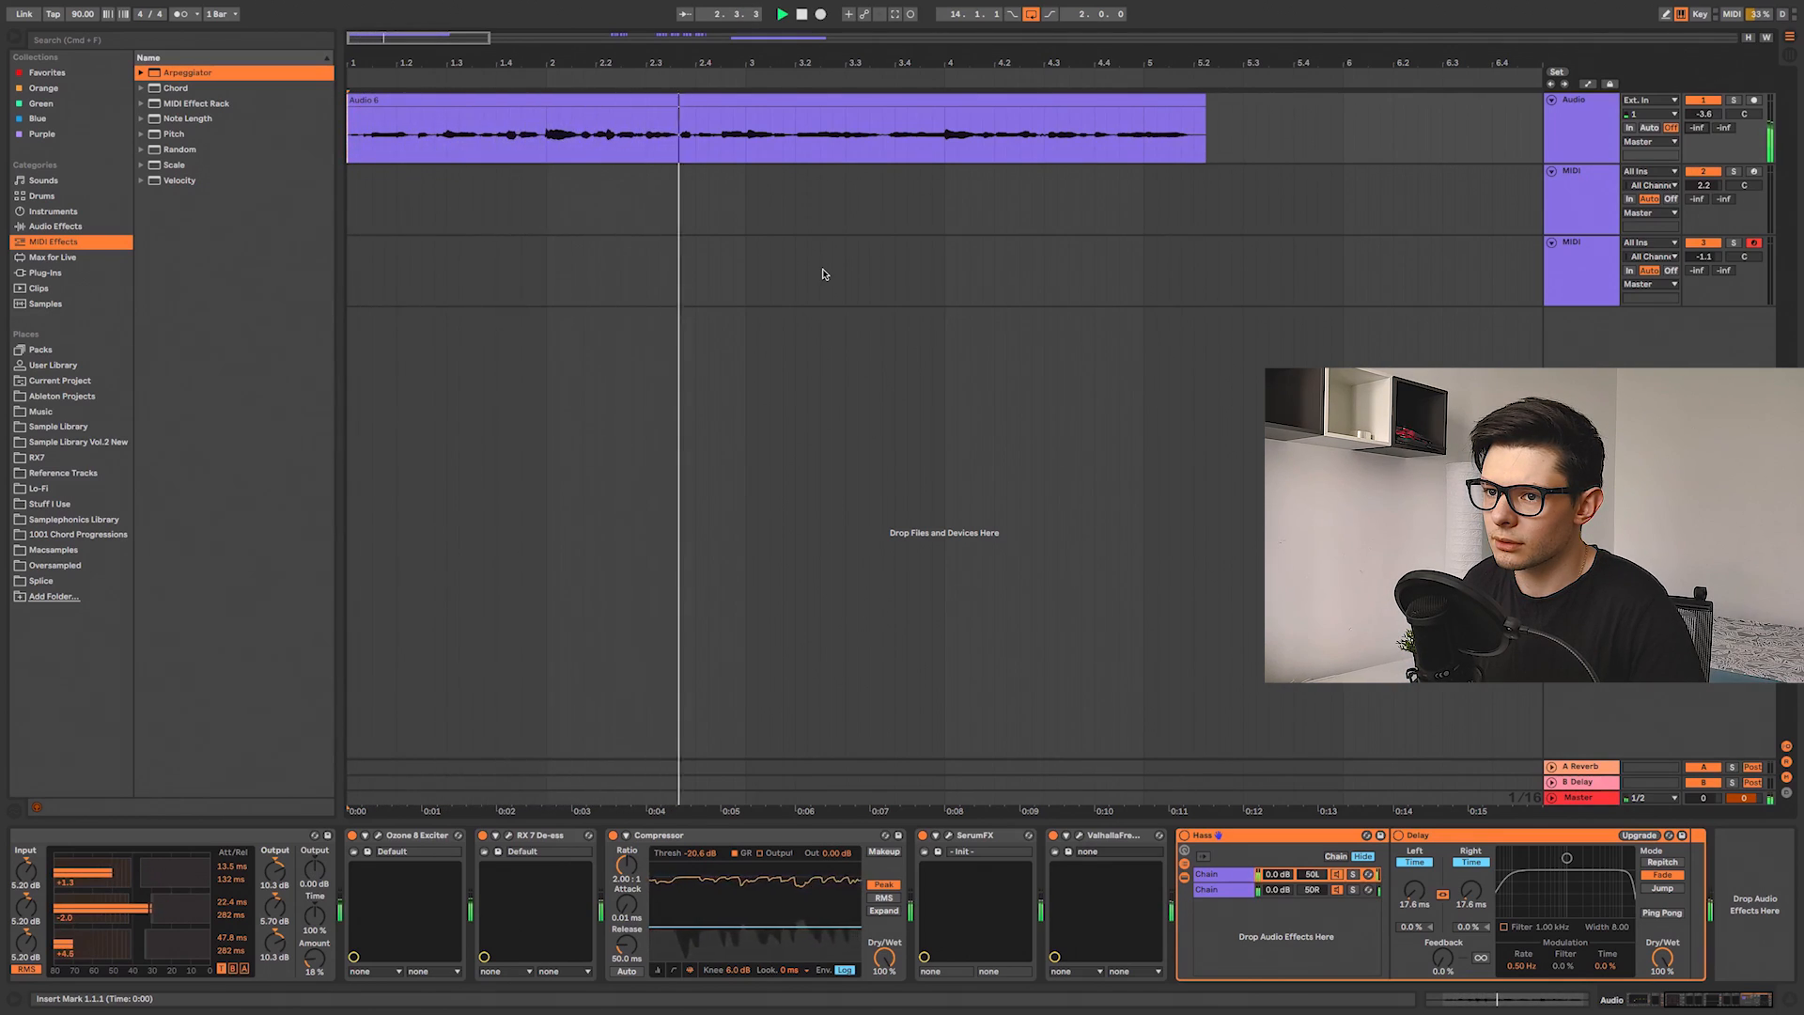
scroll(723, 893, left, 3)
scroll(722, 893, left, 3)
scroll(657, 907, right, 5)
scroll(640, 913, left, 5)
scroll(658, 907, right, 5)
scroll(1399, 869, left, 5)
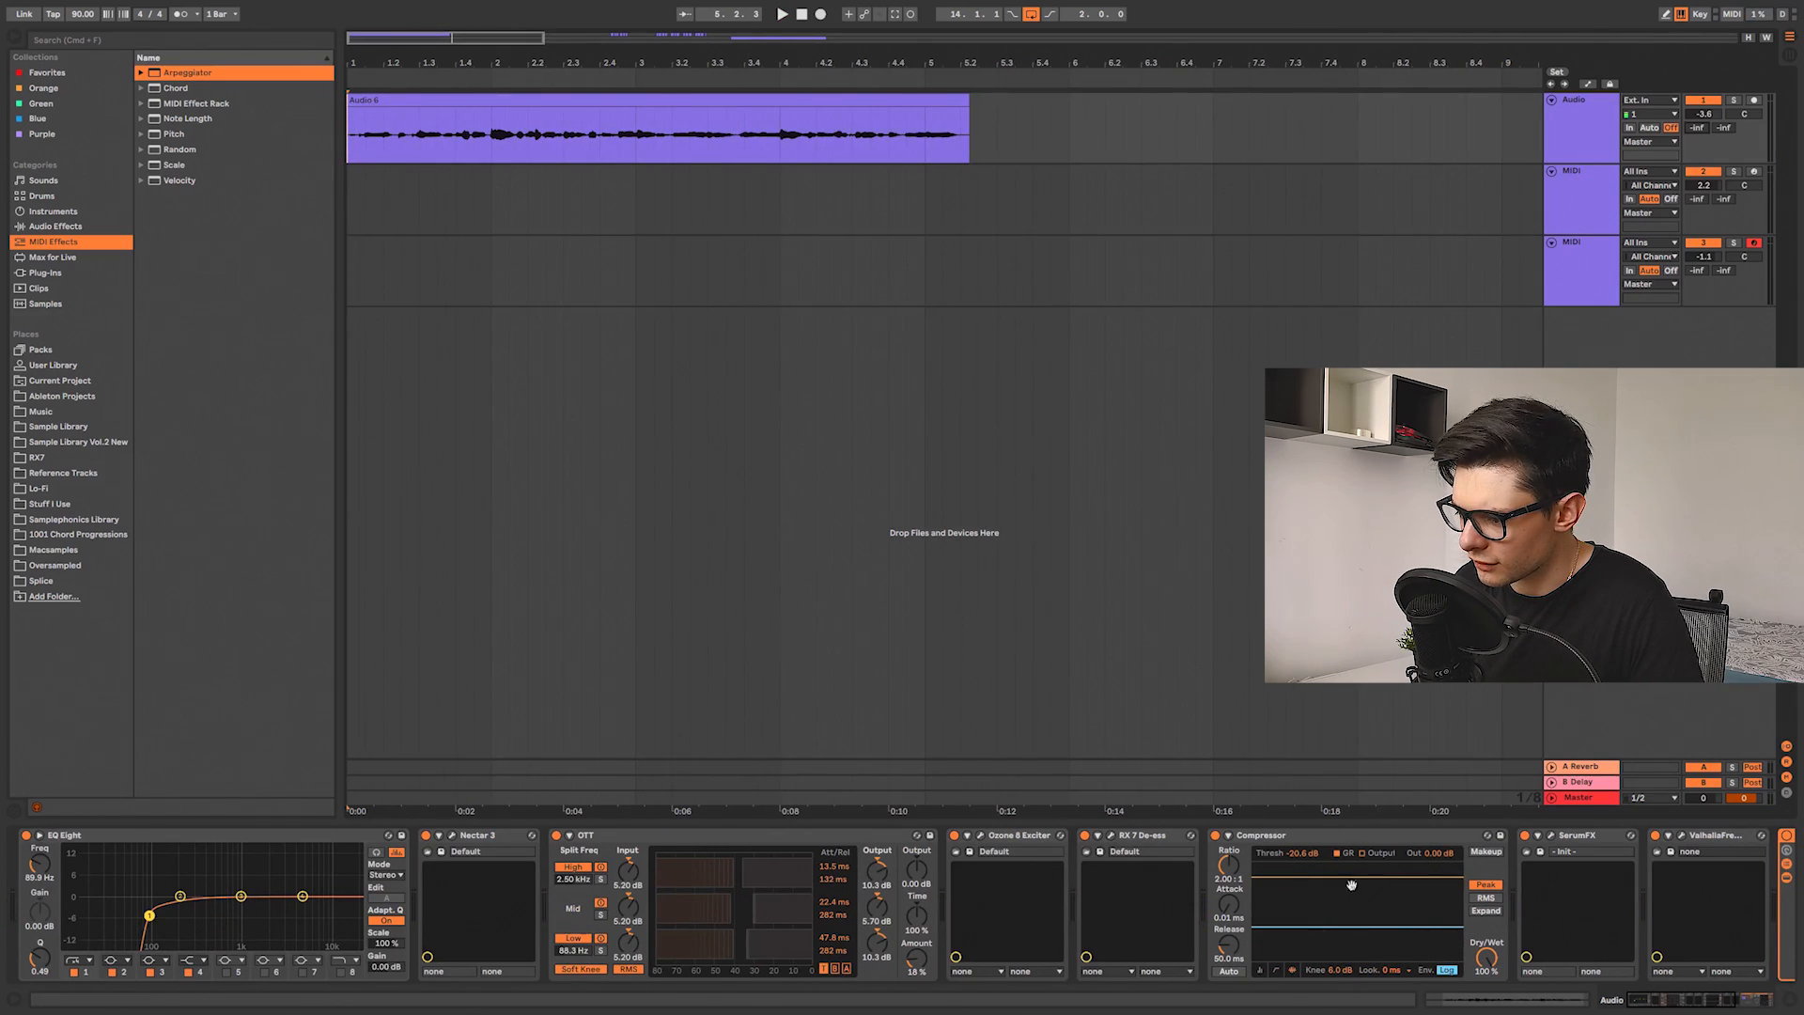
drag(1351, 885, 737, 878)
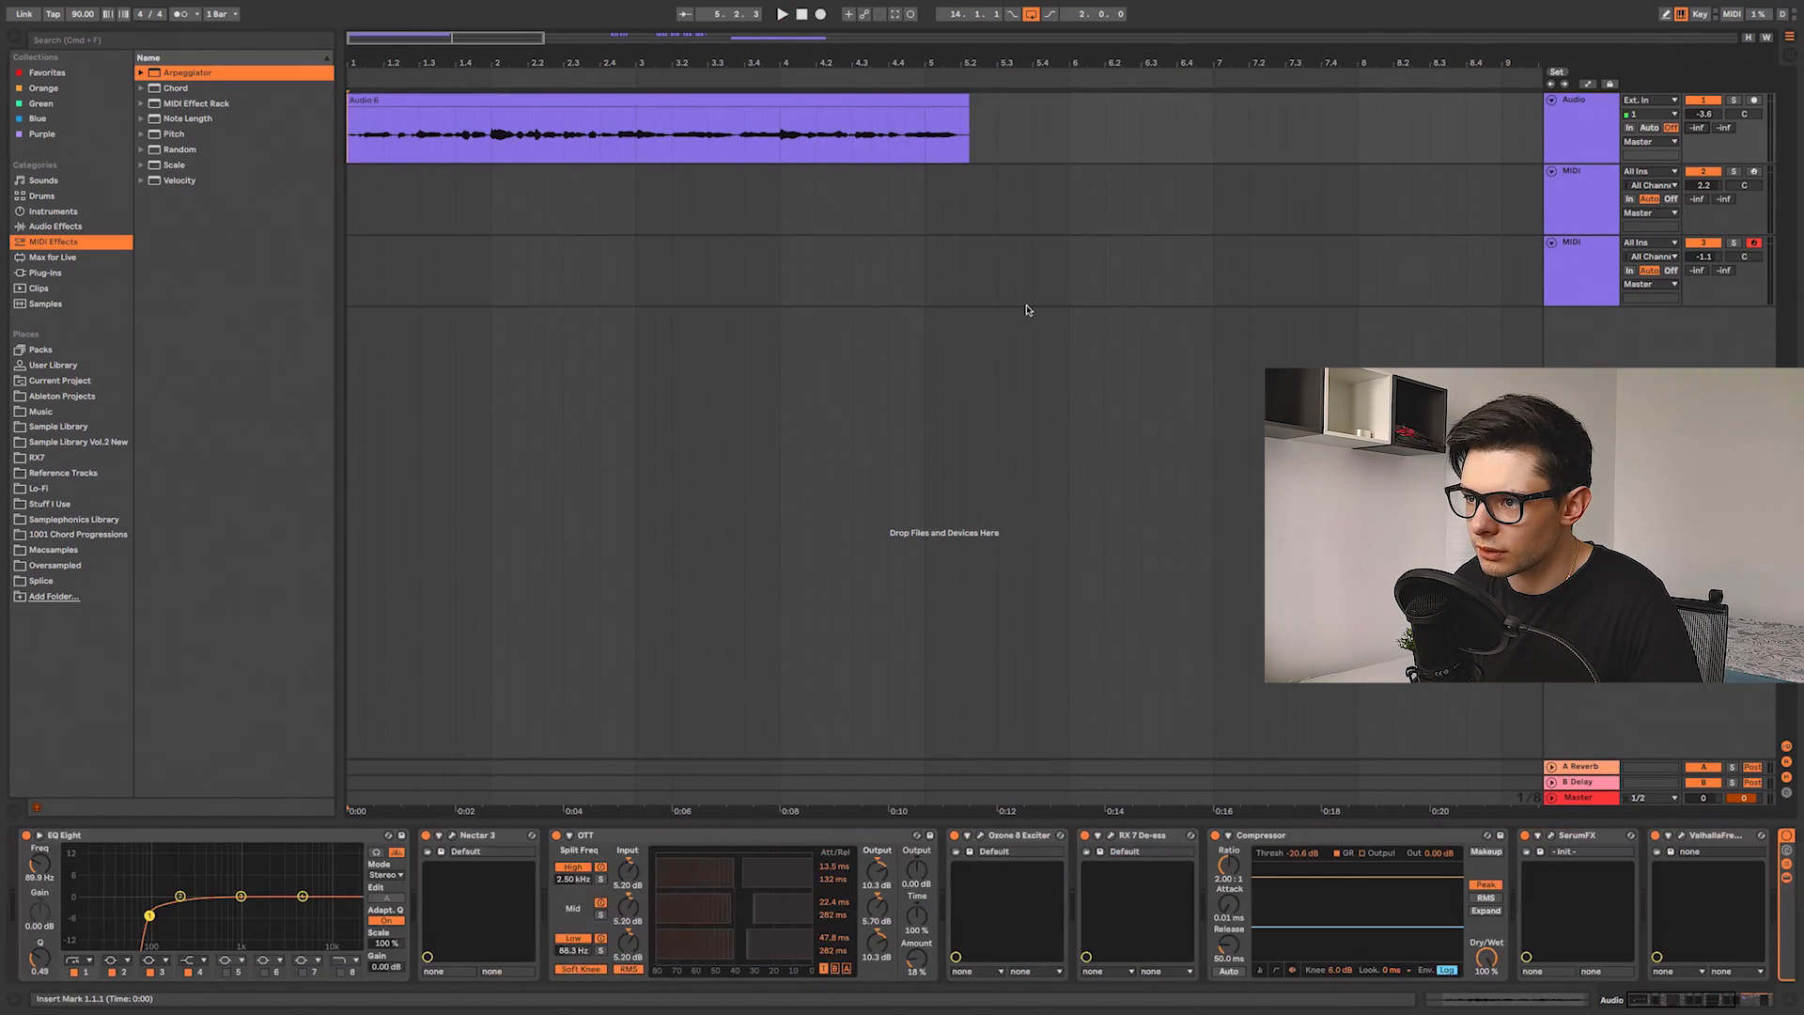
Step: Select a short section near the start of the vocal clip and play it
scroll(1027, 310, down, 2)
scroll(366, 158, up, 1)
scroll(367, 158, up, 5)
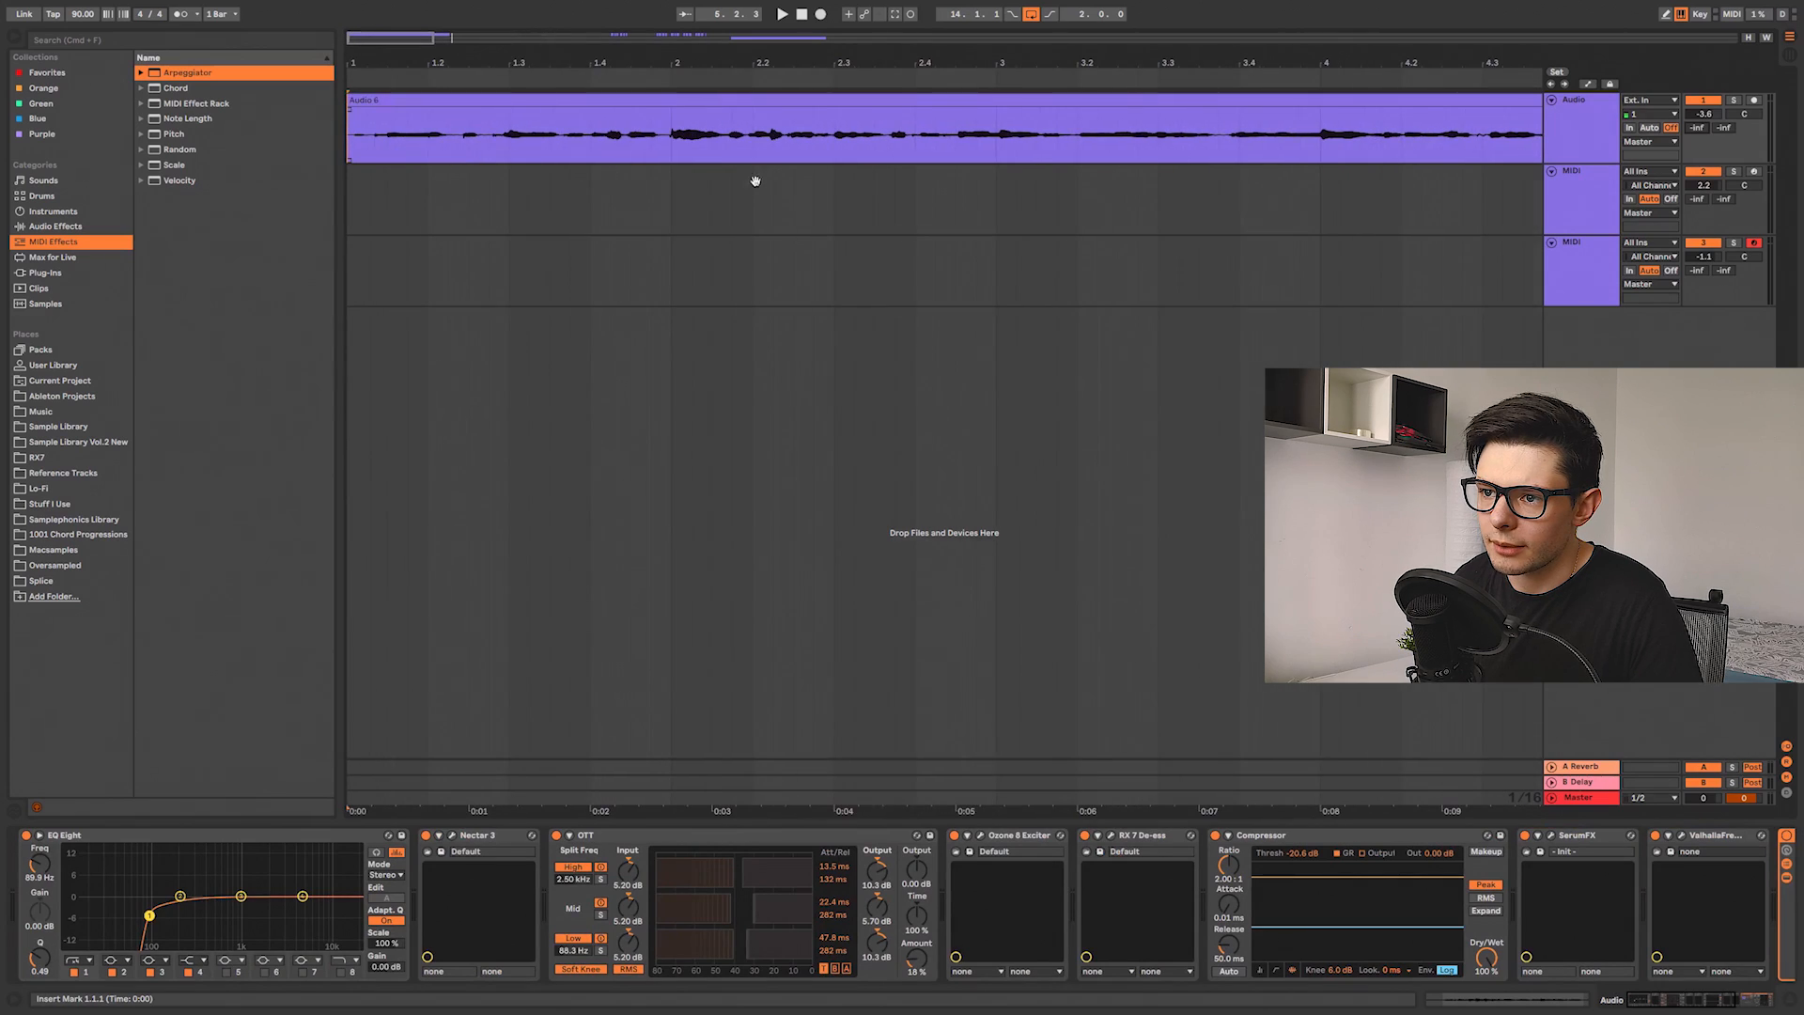
scroll(405, 144, up, 2)
drag(430, 143, 678, 182)
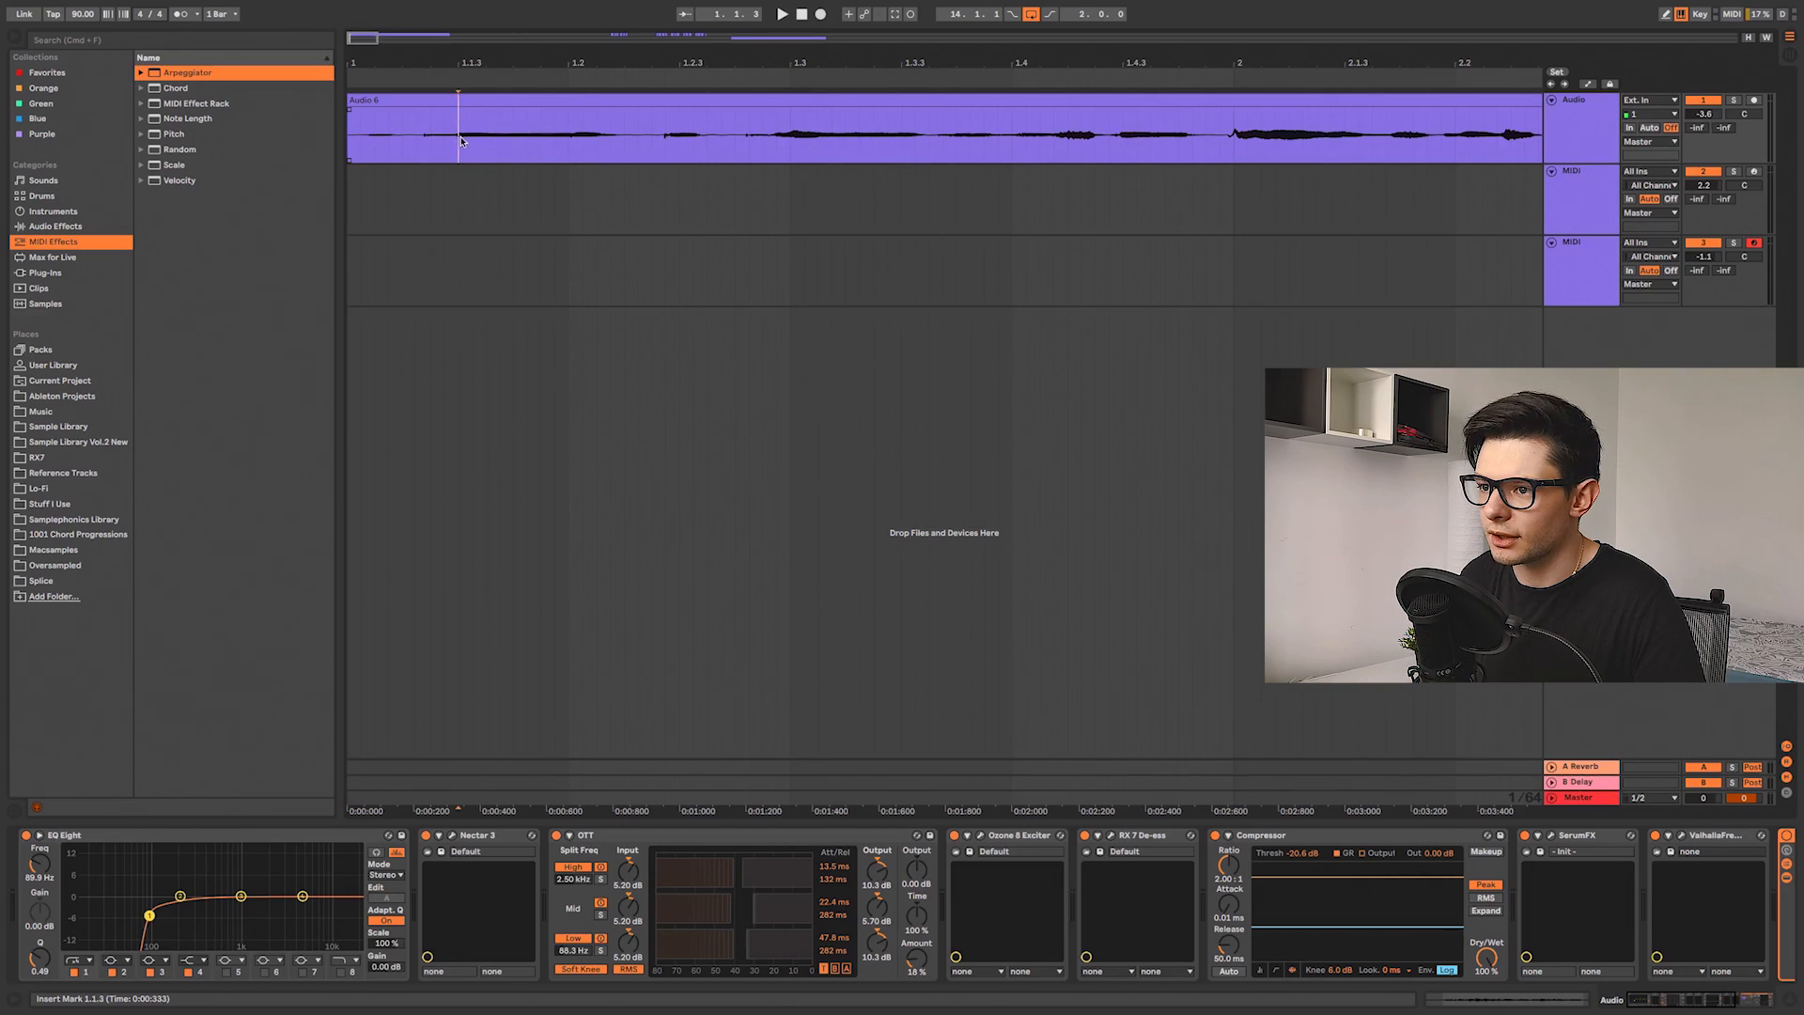
drag(461, 141, 583, 148)
key(space)
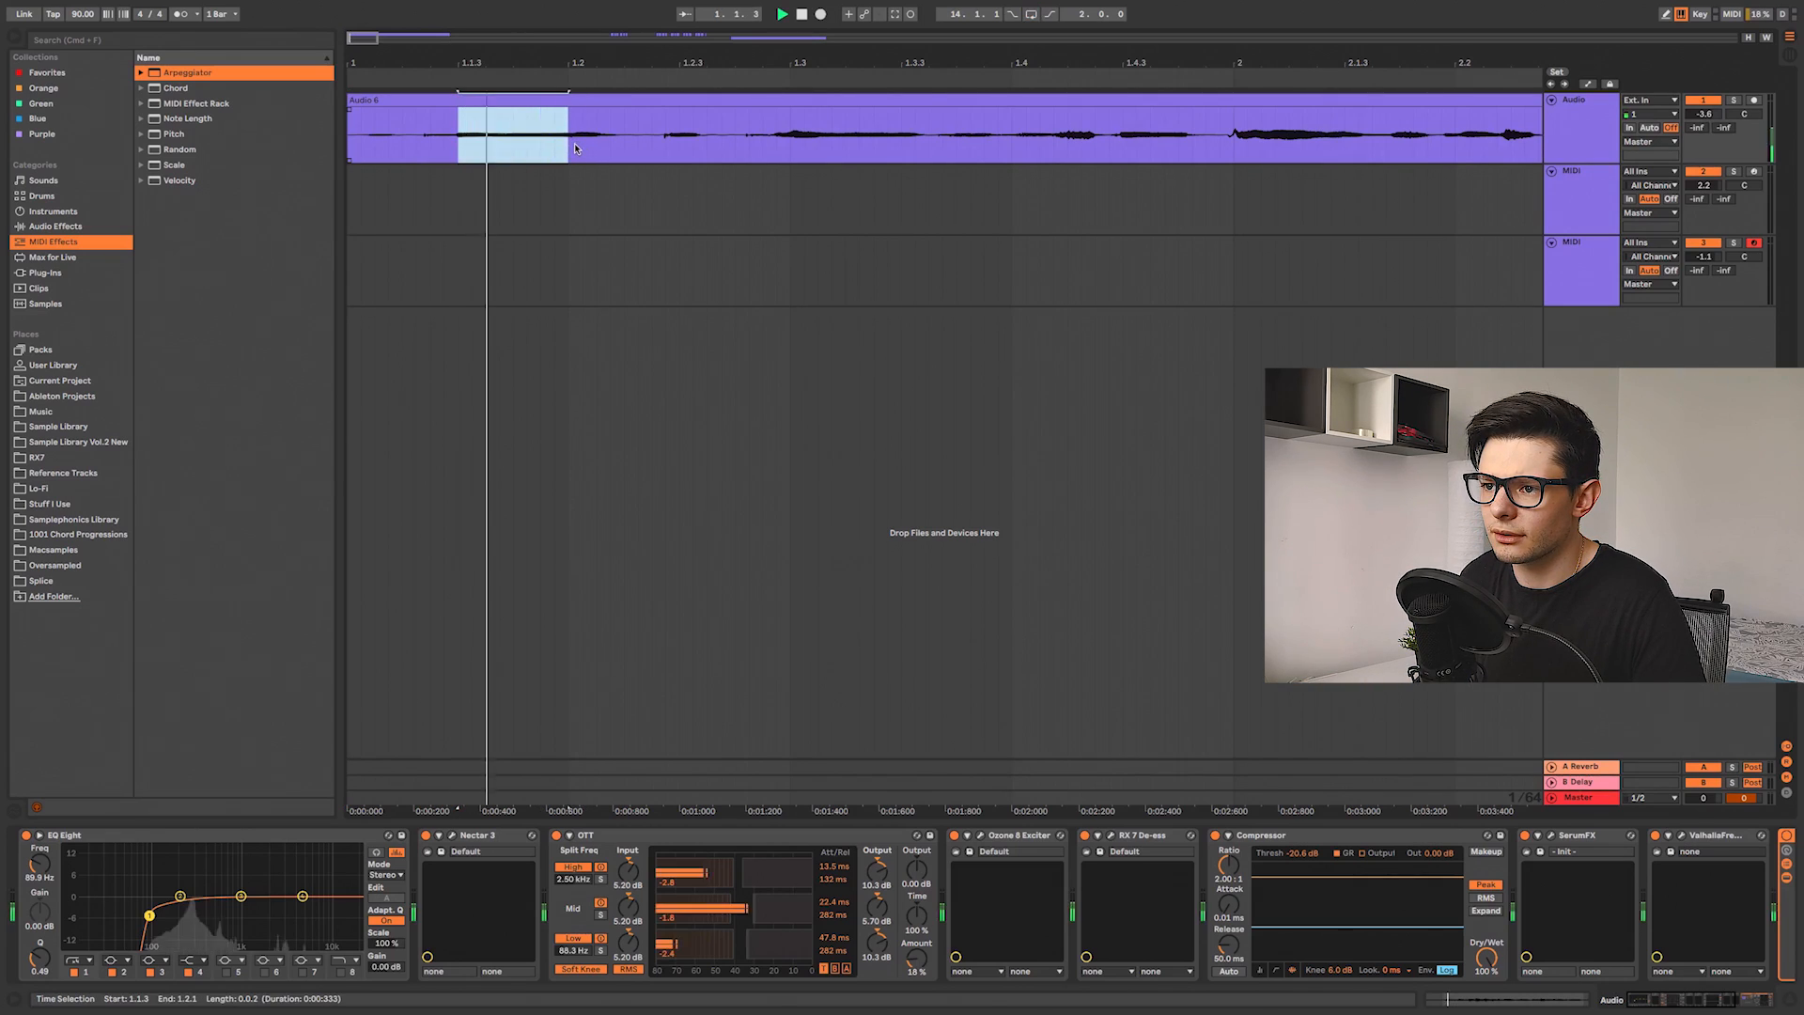
Step: Select and audition several more short sections along the vocal clip to find usable chops
drag(789, 141, 918, 148)
key(alt+space)
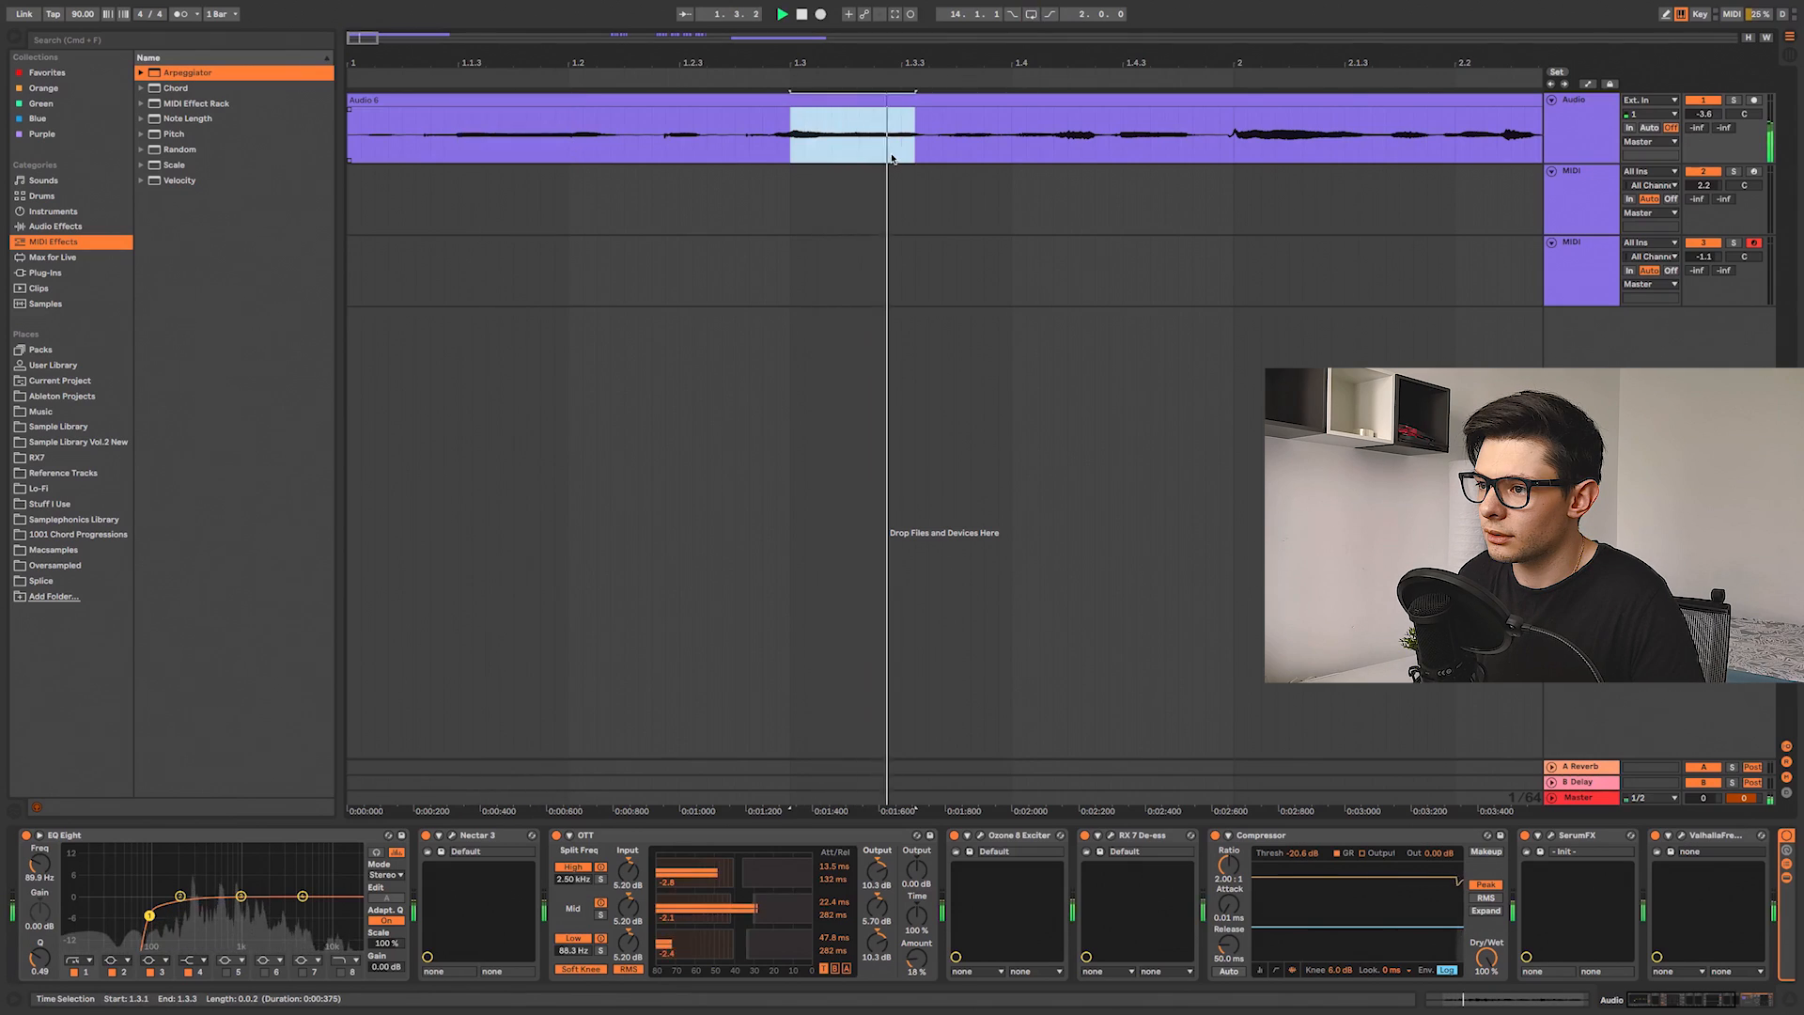
key(alt+space)
scroll(824, 154, right, 3)
key(alt+space)
drag(945, 148, 1197, 139)
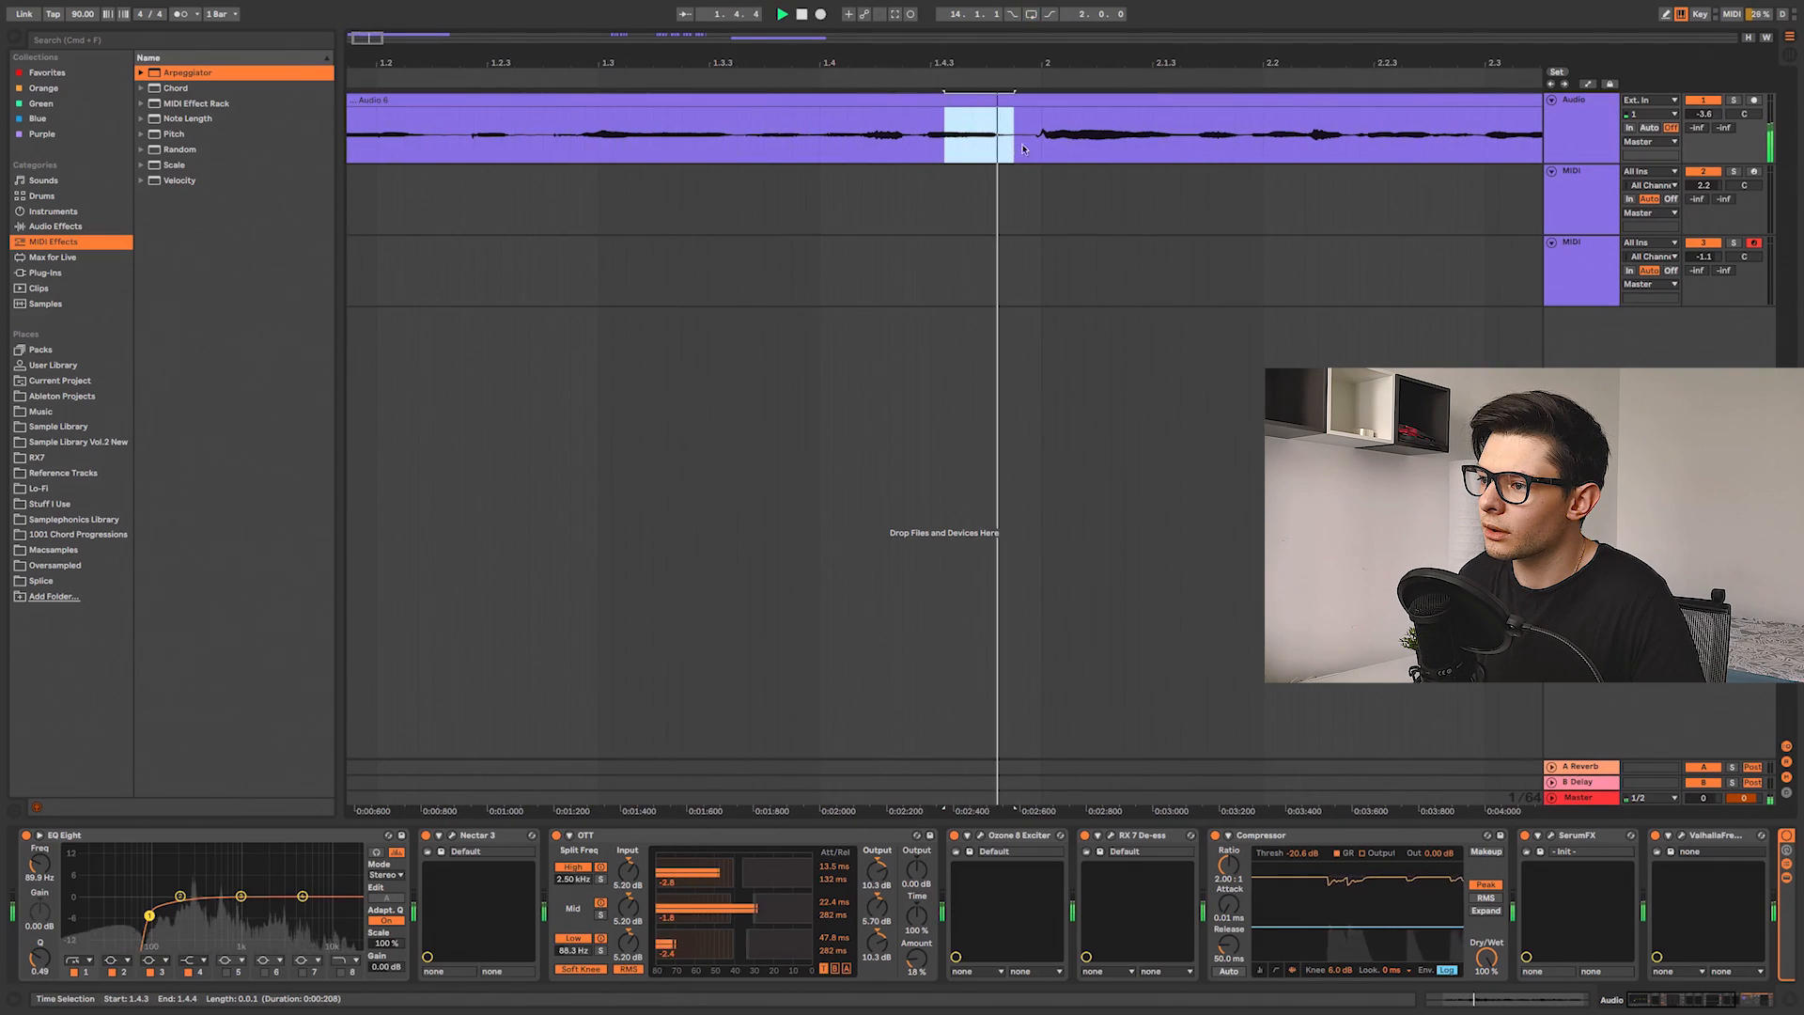
key(space)
key(alt+space)
key(space)
scroll(989, 147, right, 10)
drag(783, 145, 865, 145)
key(alt+space)
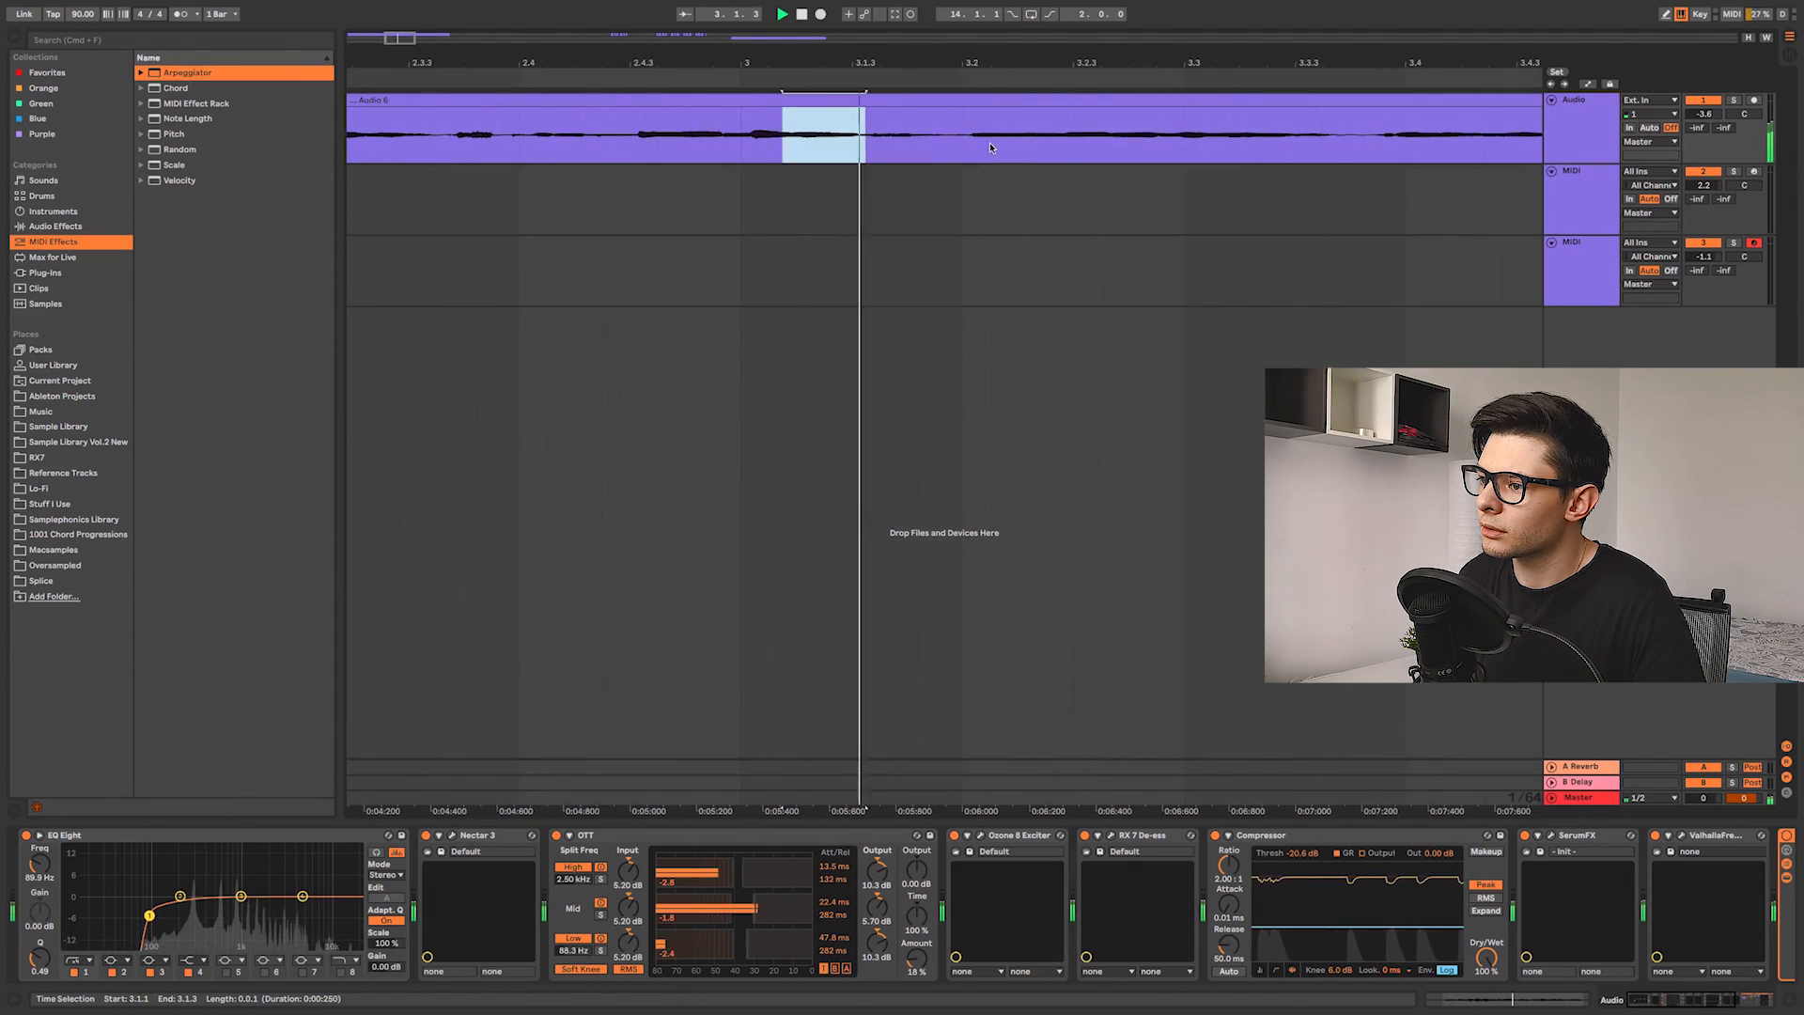
drag(989, 147, 1104, 148)
drag(1011, 145, 1108, 145)
key(alt+space)
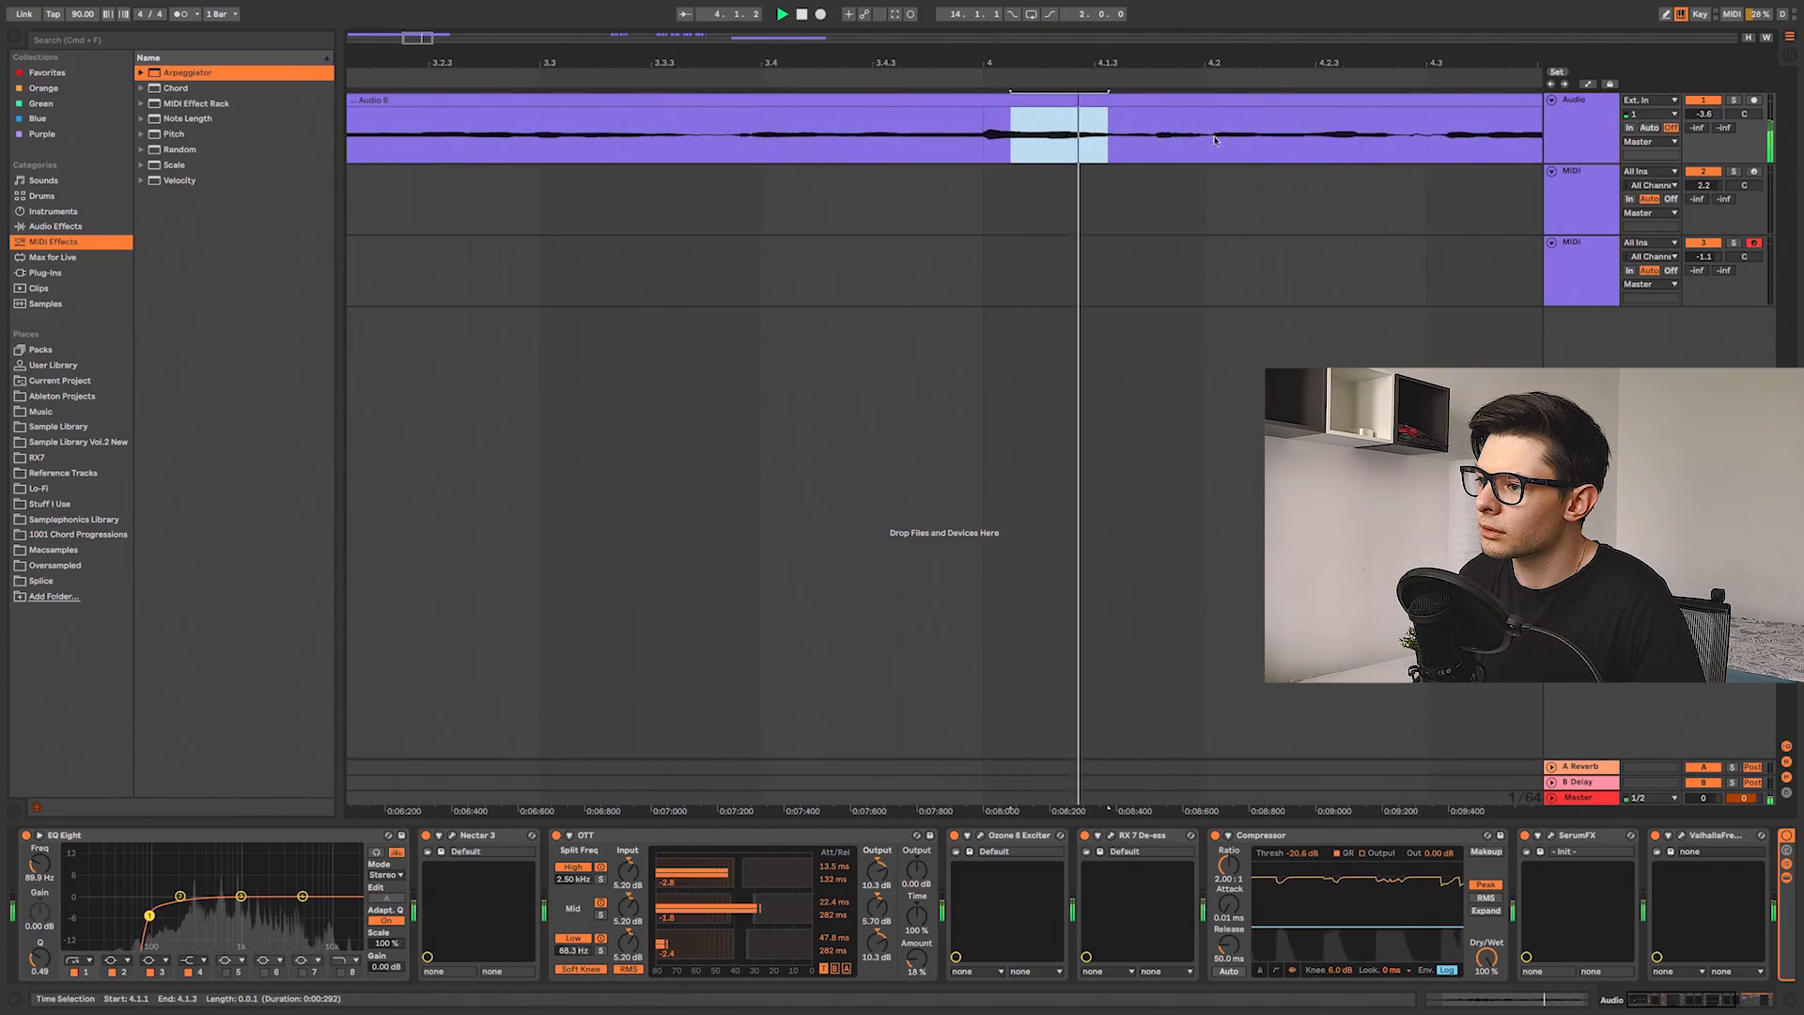
scroll(1108, 146, right, 5)
drag(1310, 144, 1408, 145)
key(alt+space)
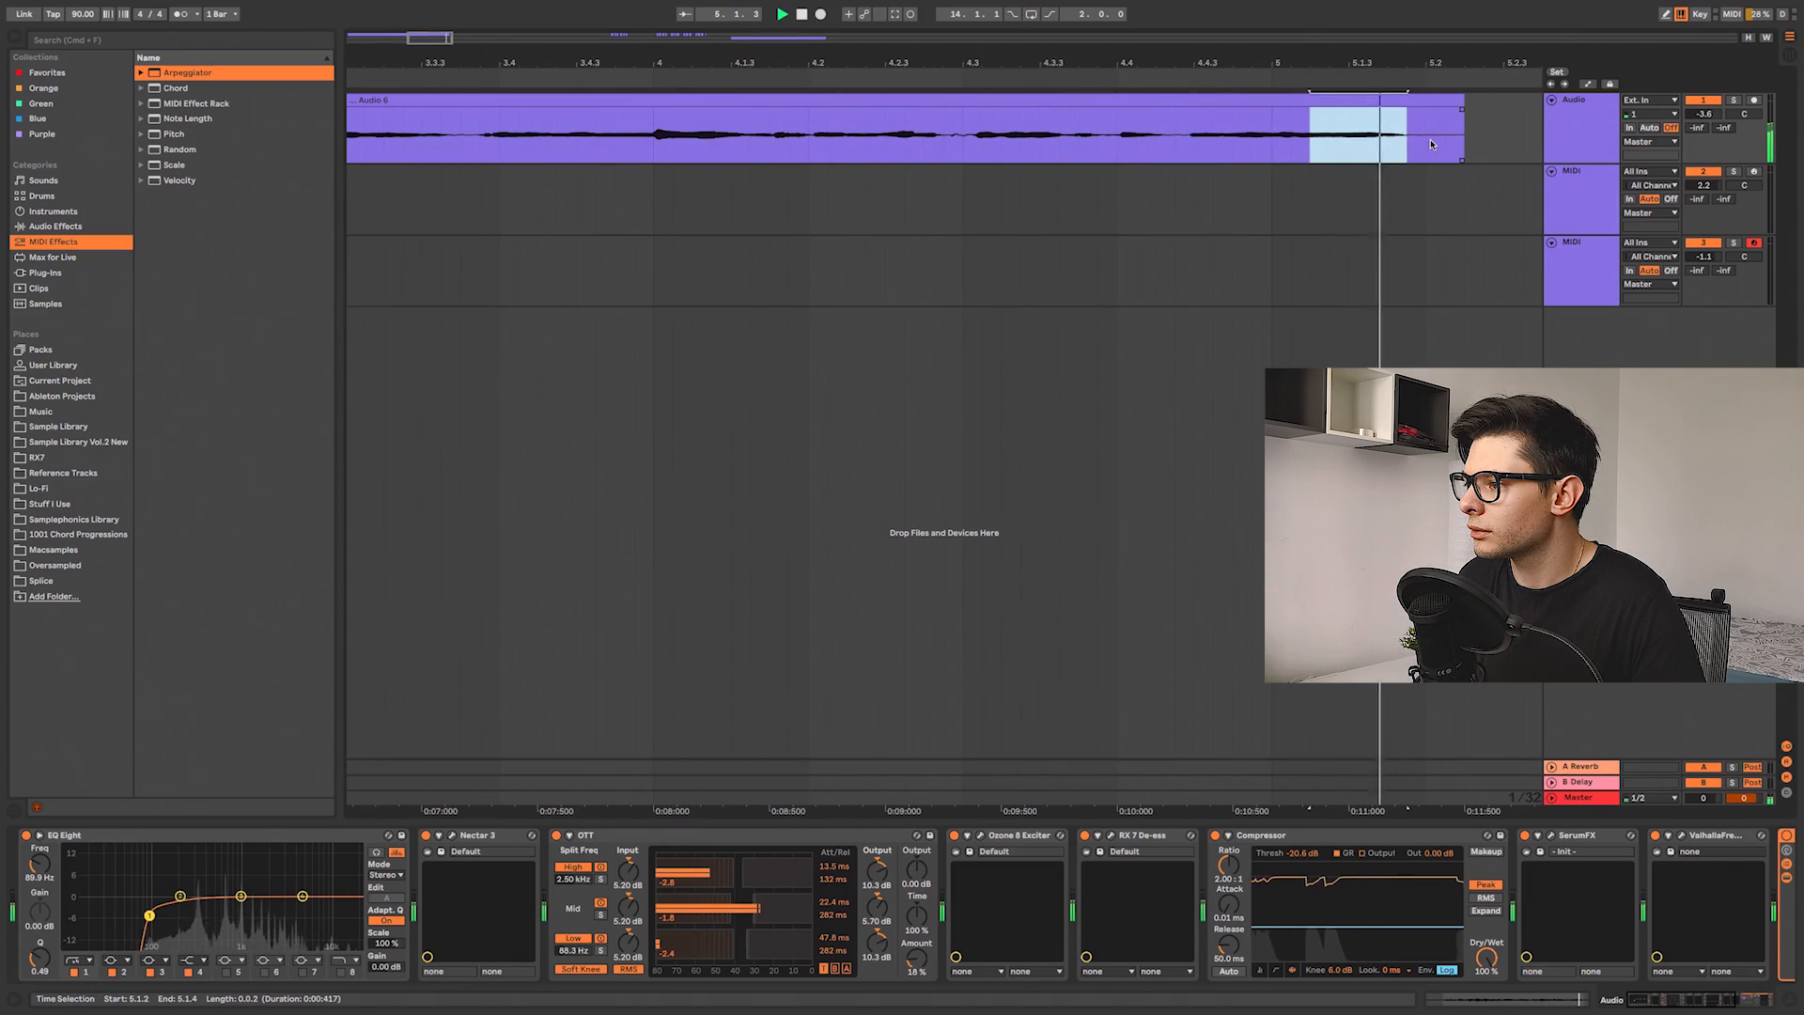
key(alt+space)
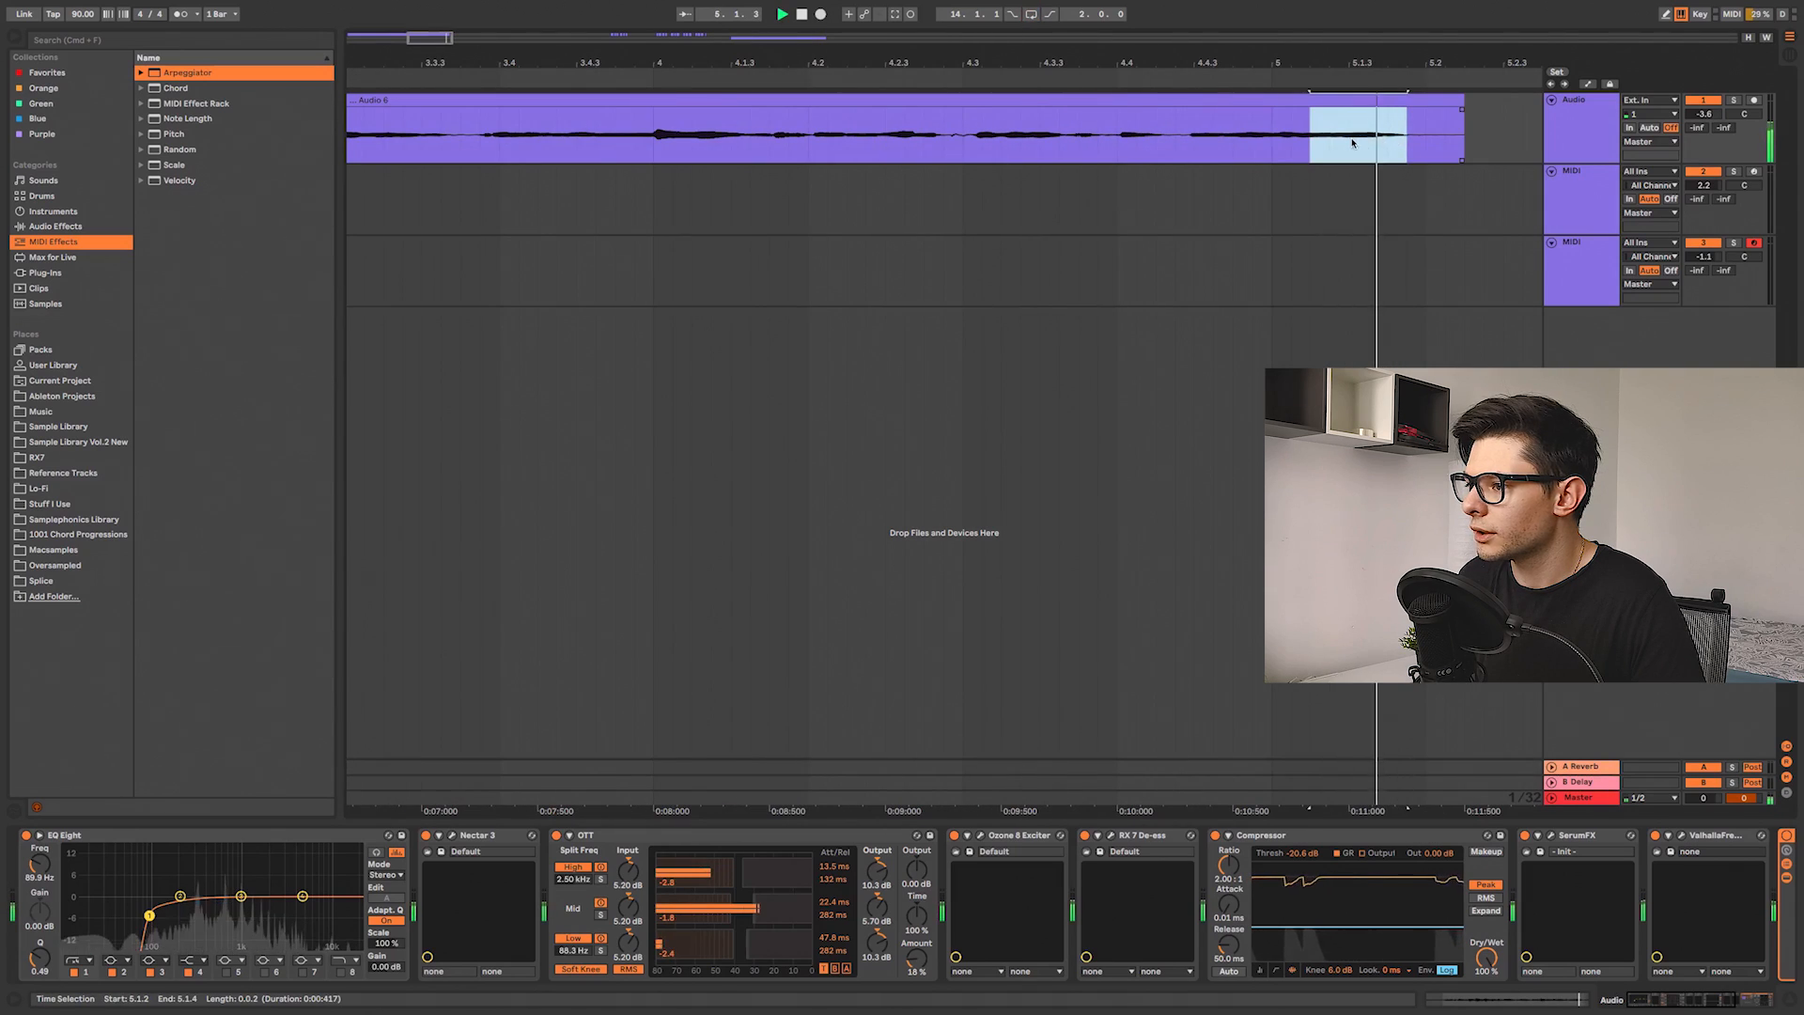
Step: Try moving a selected vocal slice past the end of the clip, then undo the move
scroll(1333, 144, down, 3)
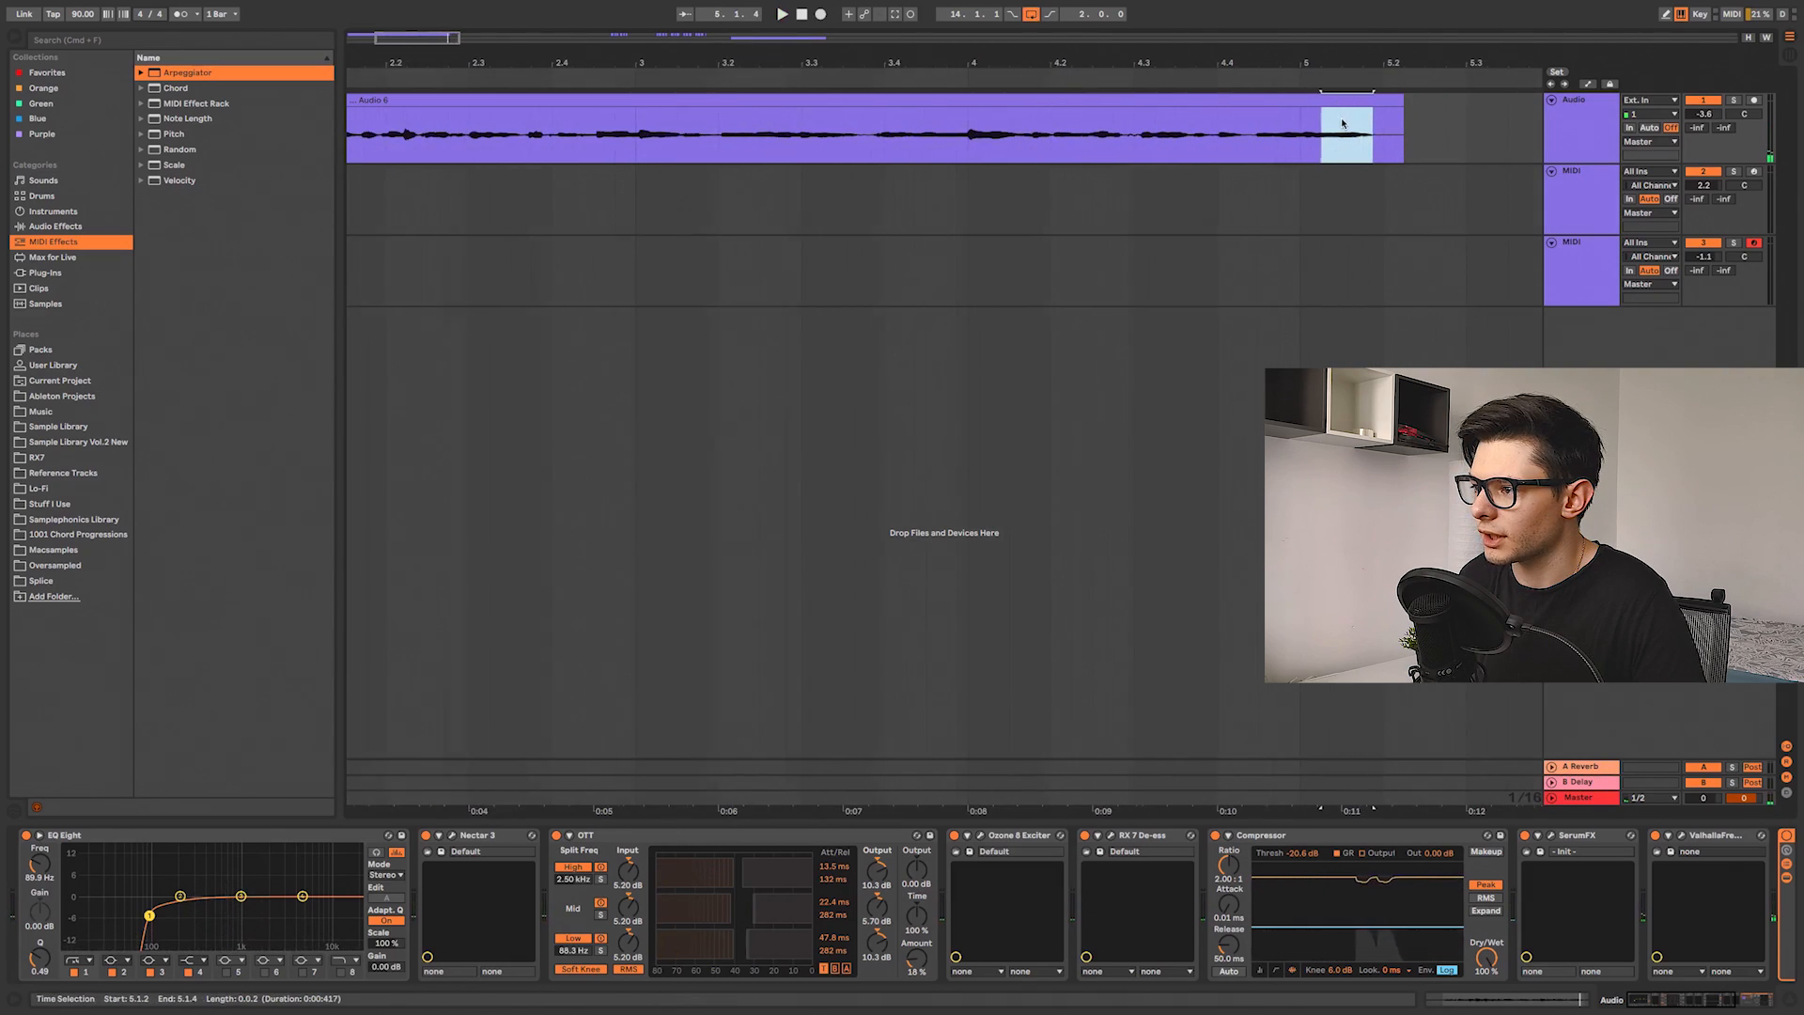
scroll(1162, 99, up, 4)
drag(1162, 100, 1393, 131)
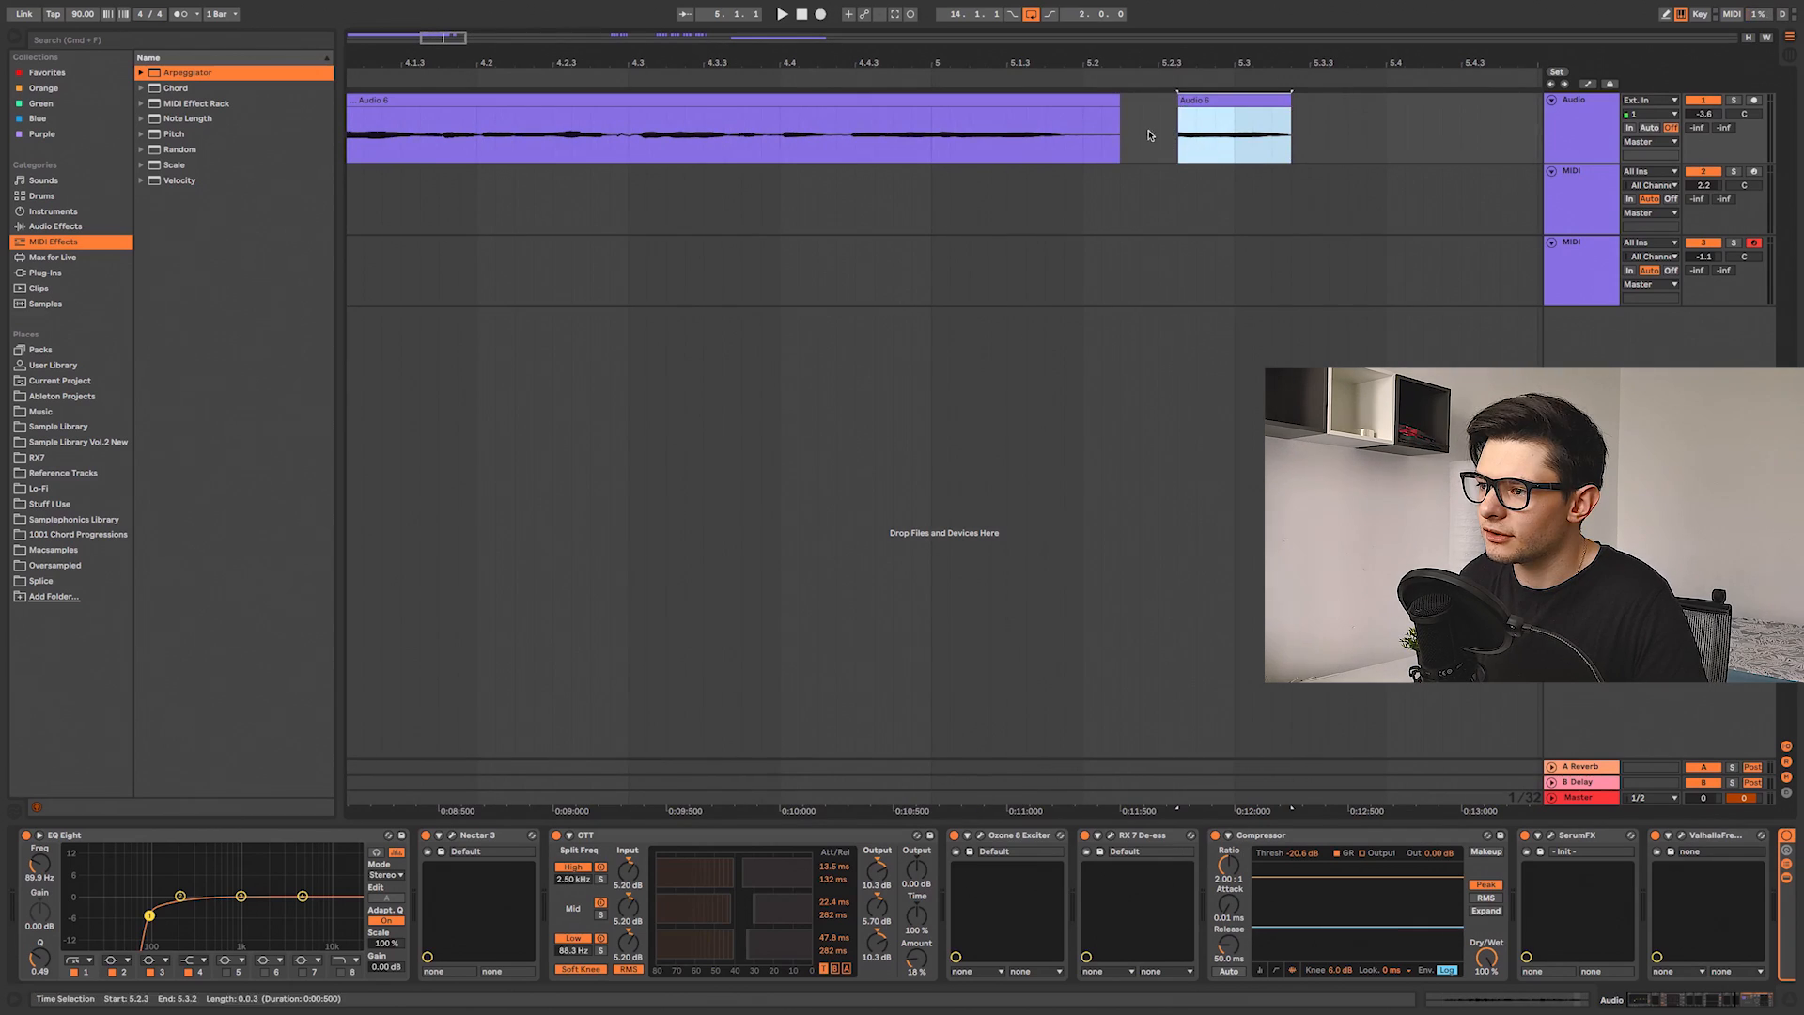
scroll(1275, 128, right, 4)
drag(596, 139, 694, 139)
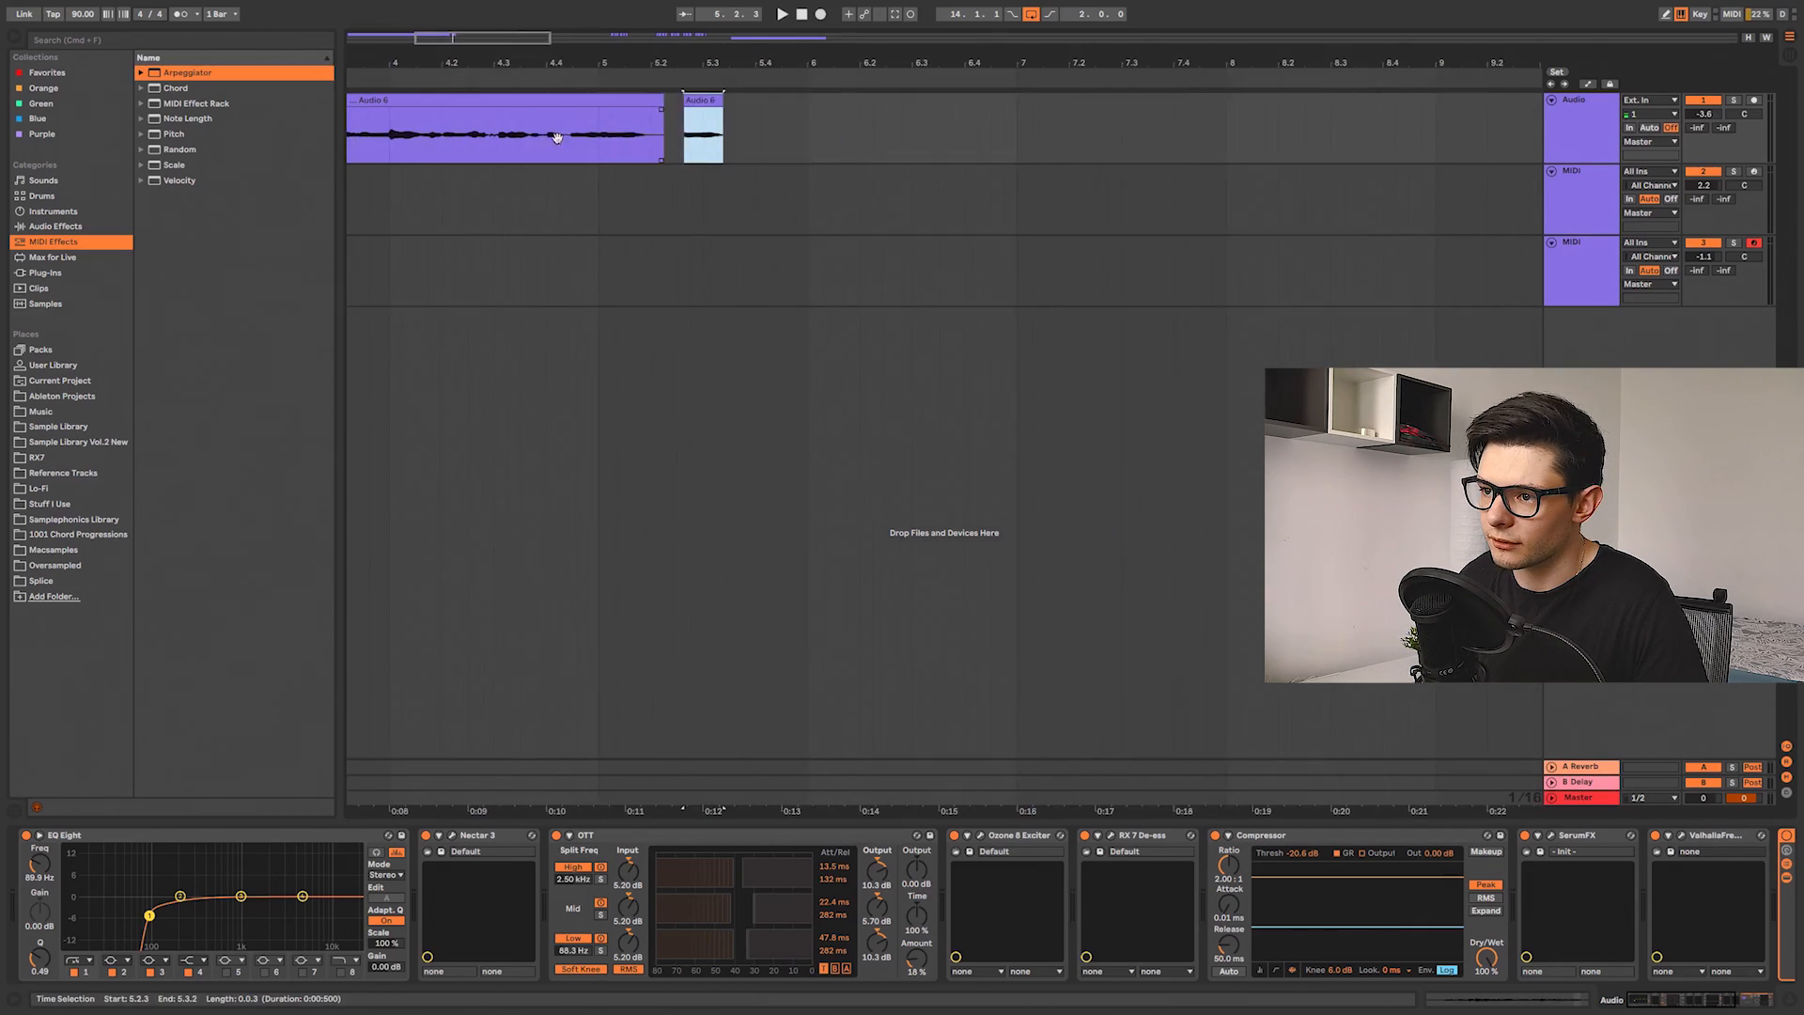
scroll(704, 158, left, 6)
key(super+z)
Step: Try moving another vocal slice to just after the clip's end, then undo it
drag(702, 158, 1007, 144)
scroll(985, 115, up, 4)
scroll(963, 136, down, 5)
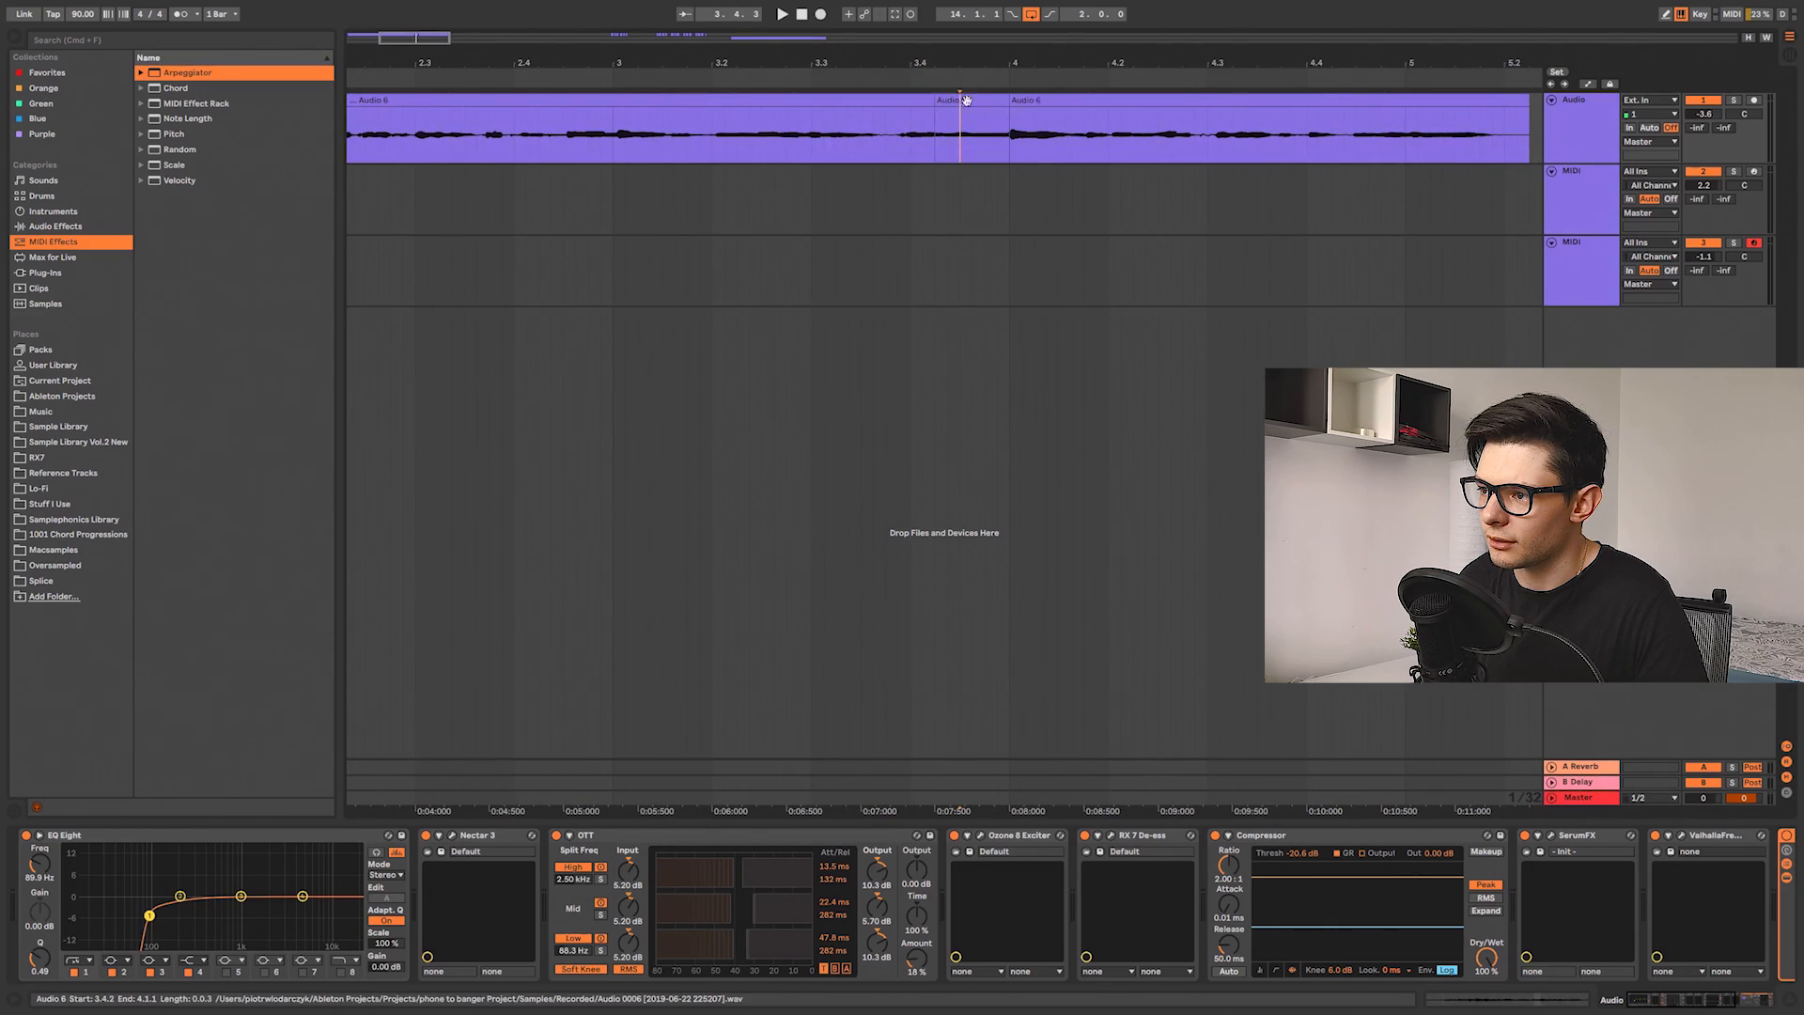
drag(847, 106, 1172, 118)
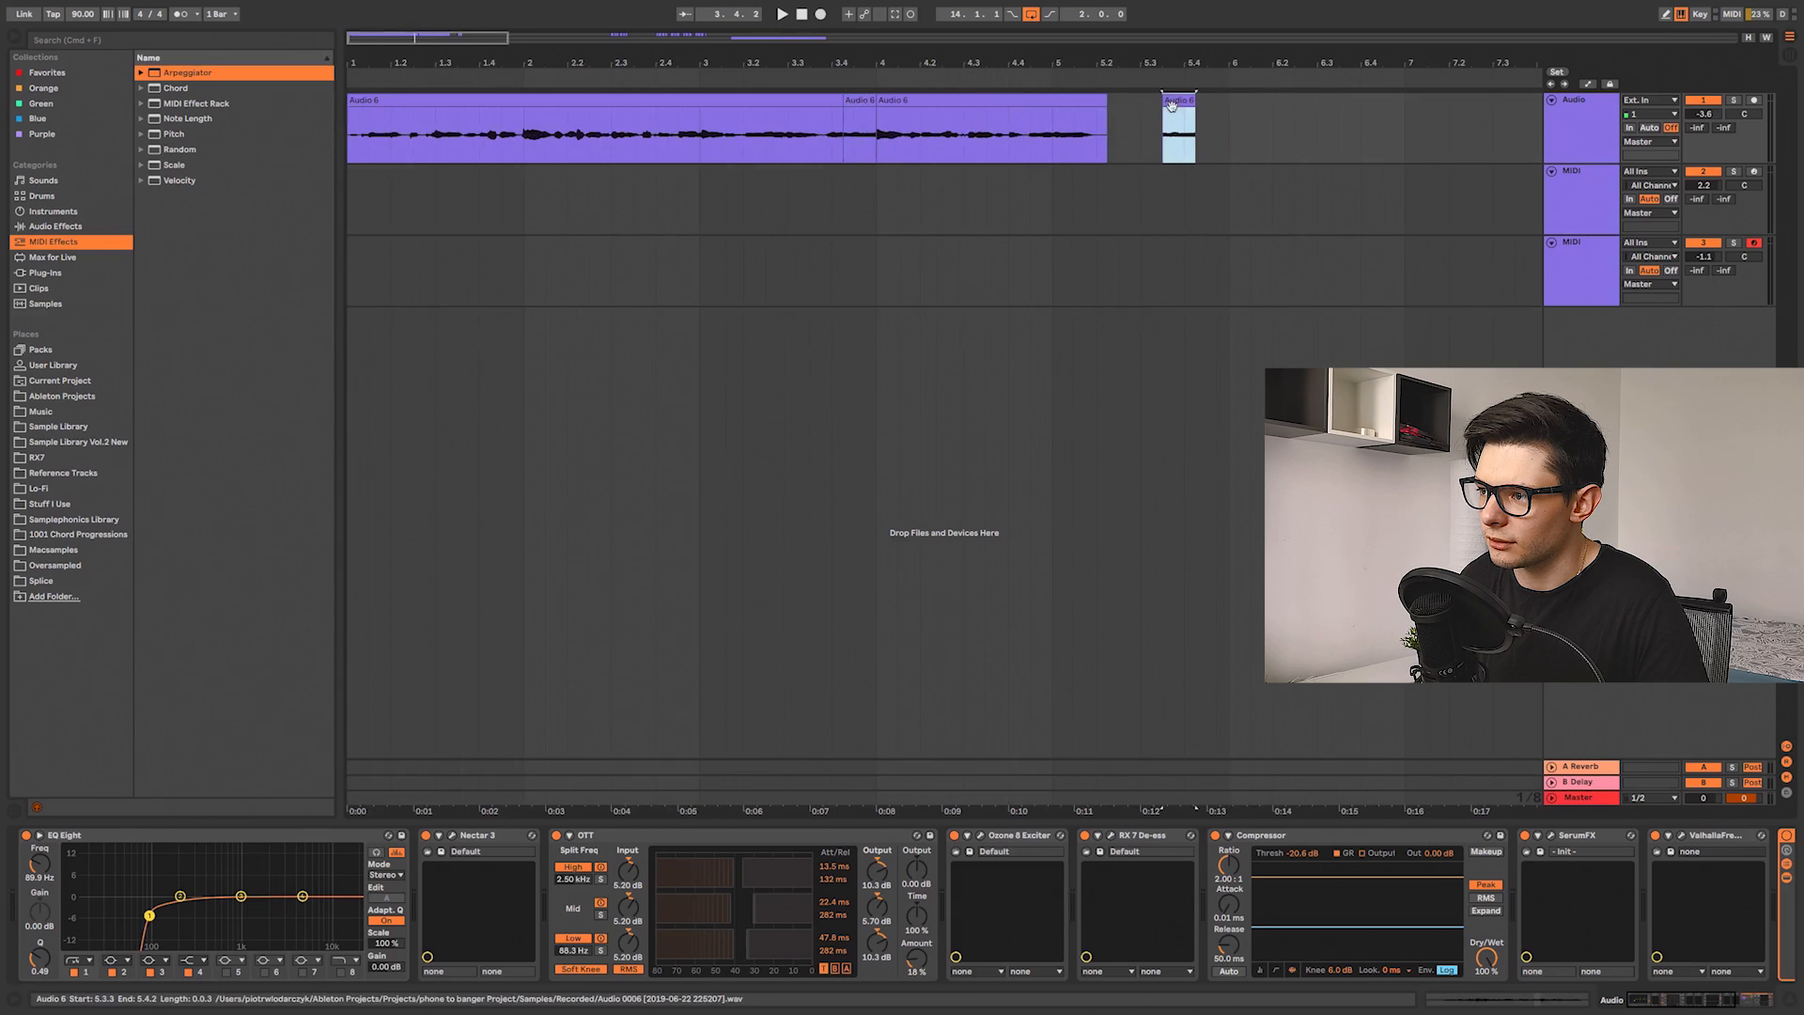
scroll(692, 141, up, 2)
key(super+z)
Step: Select the chopped vocal slices around bar 12 and play them back
scroll(404, 136, up, 1)
mouse_move(375, 136)
mouse_down()
mouse_move(468, 136)
mouse_move(406, 142)
mouse_up()
scroll(451, 139, down, 3)
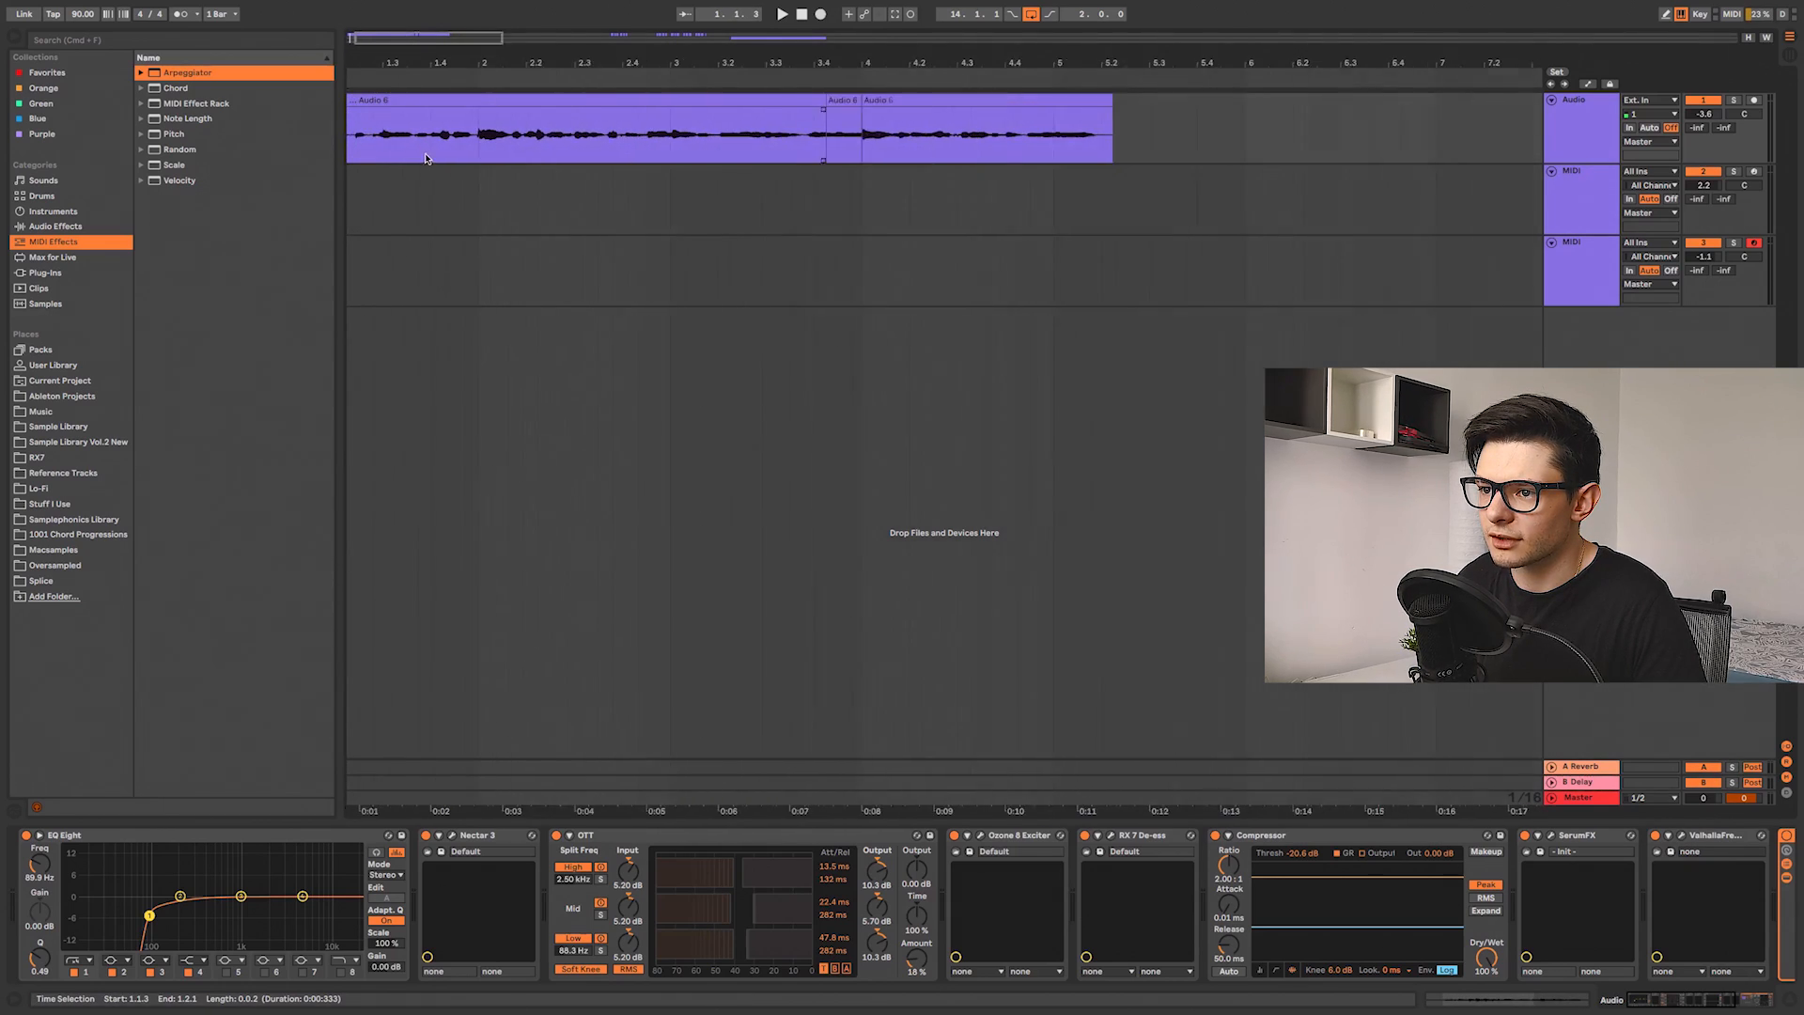
scroll(587, 164, right, 6)
drag(1268, 150, 965, 125)
scroll(1057, 146, up, 3)
key(space)
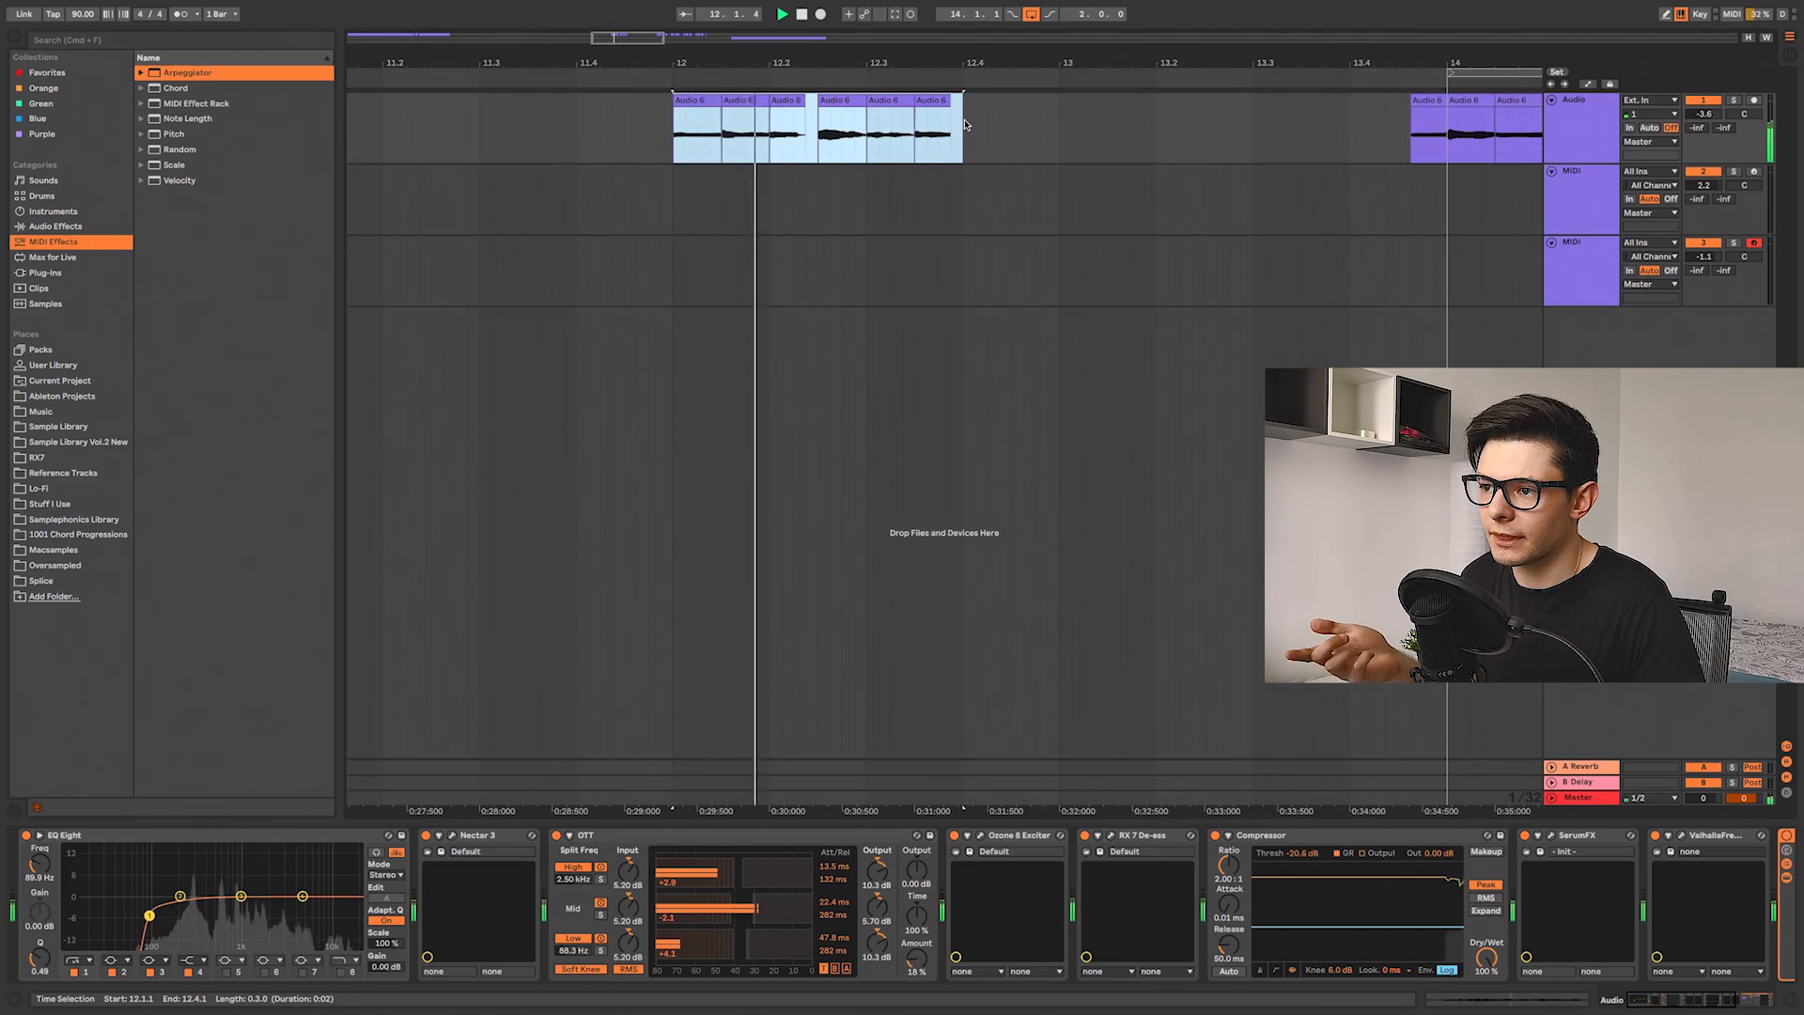
key(space)
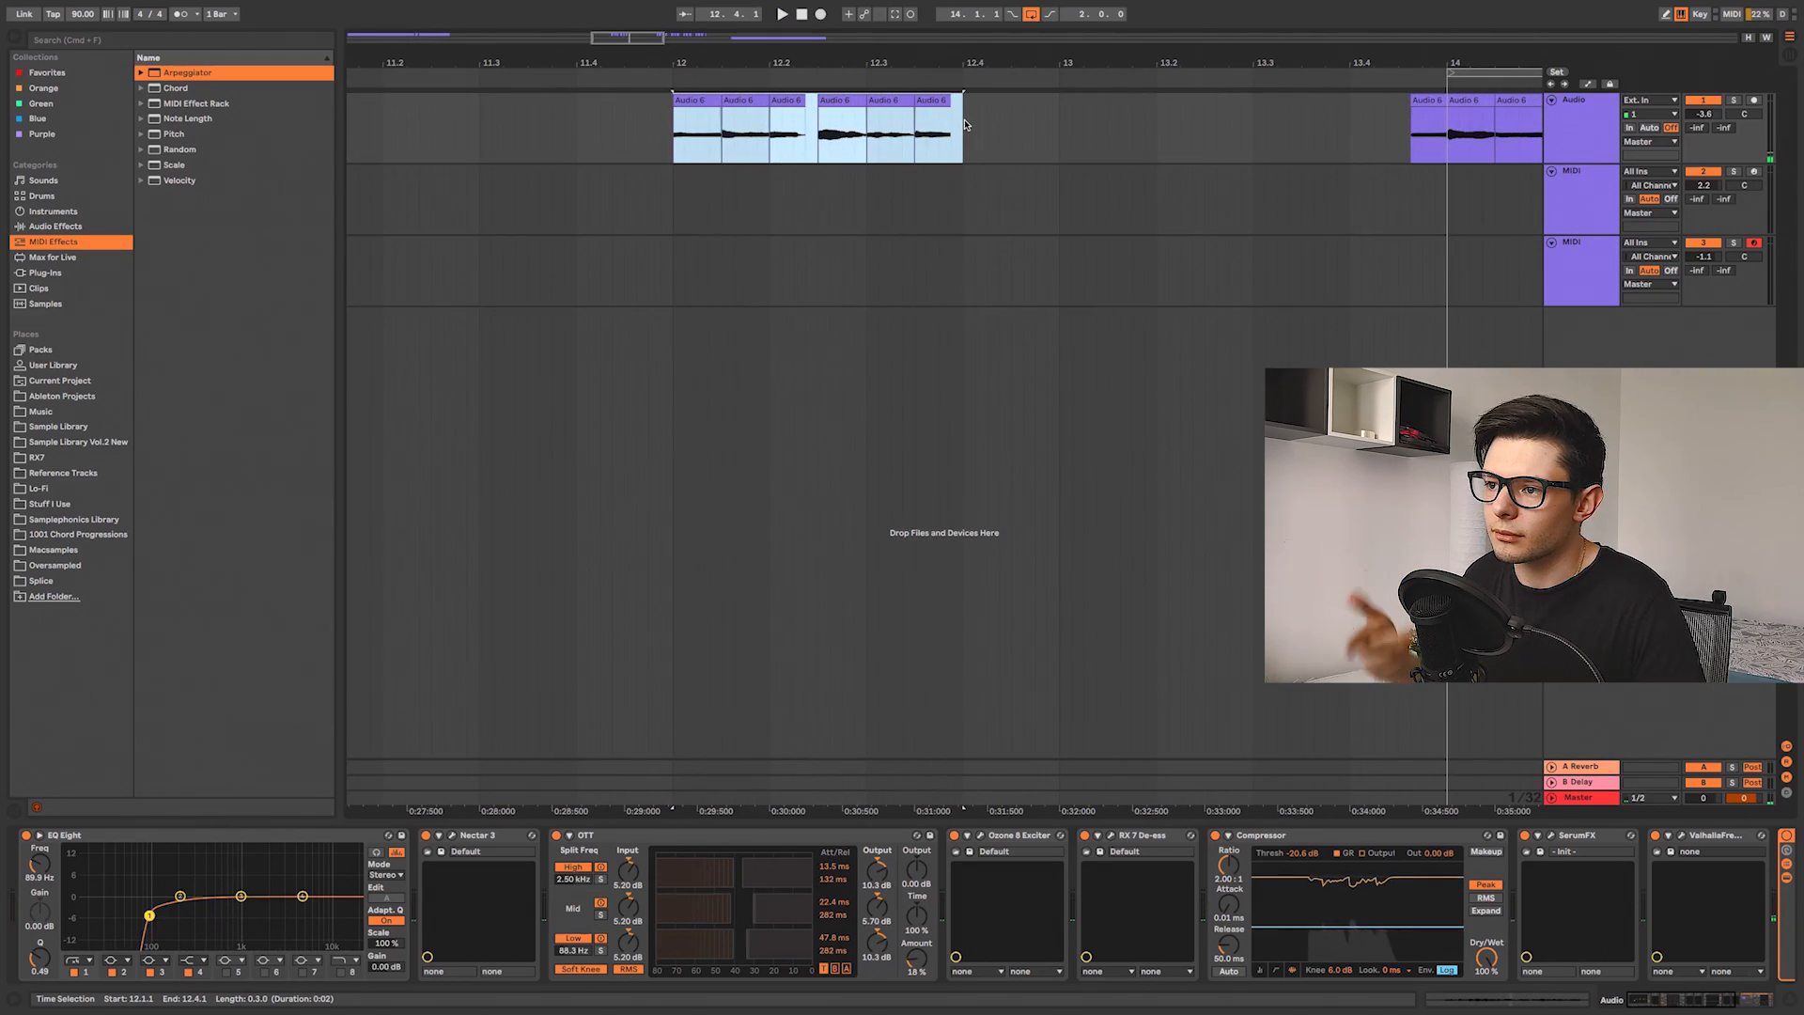
Step: Move the last chopped slices into a new pattern around bar 13
scroll(839, 169, right, 2)
scroll(811, 172, right, 4)
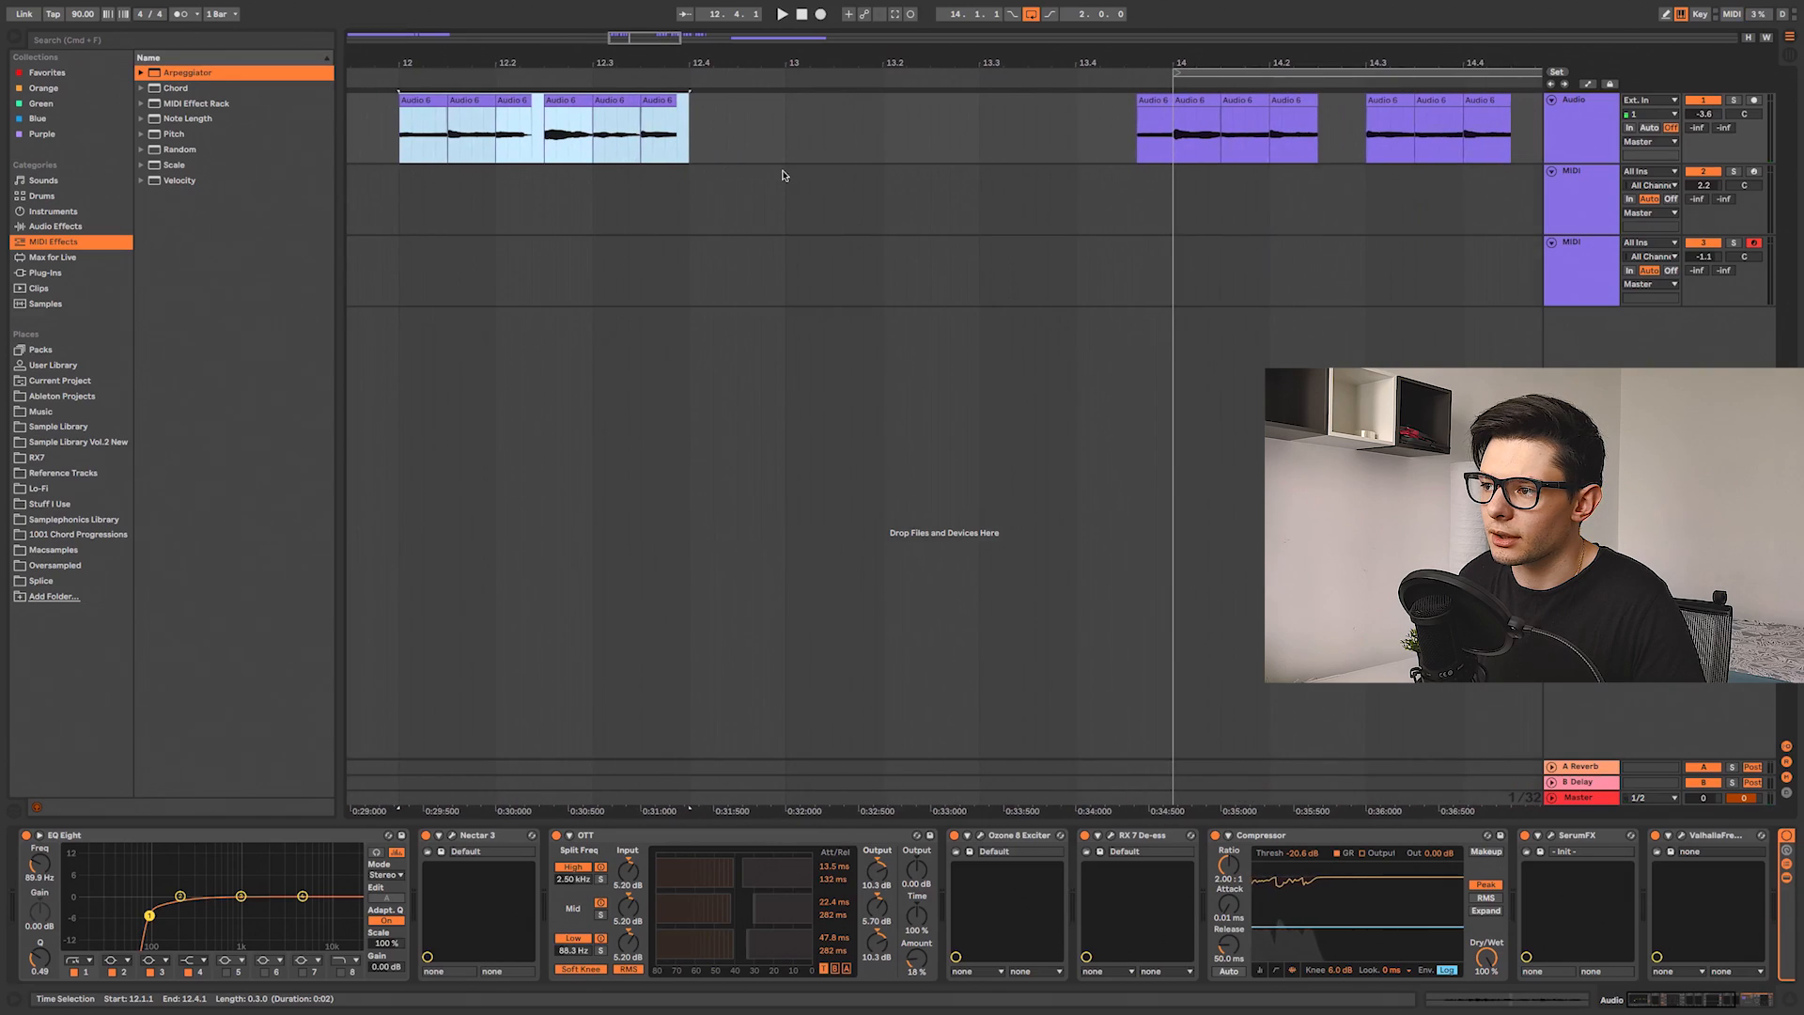
click(977, 168)
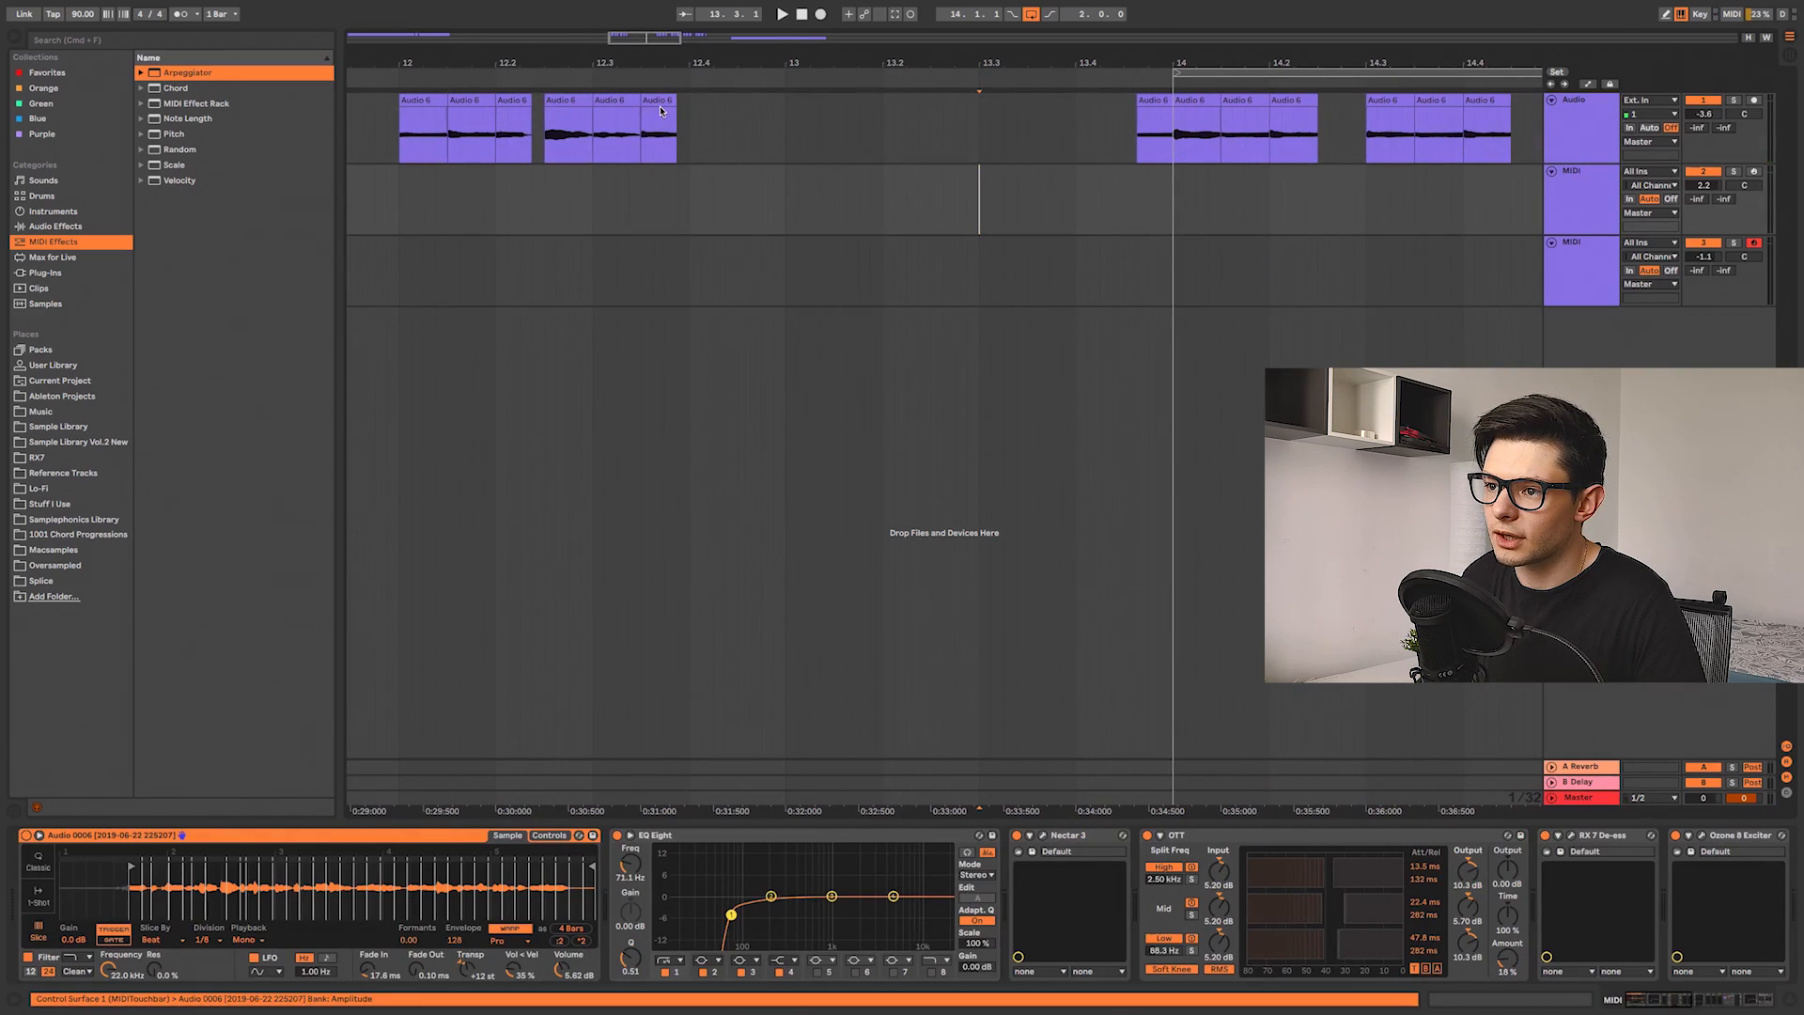
click(658, 103)
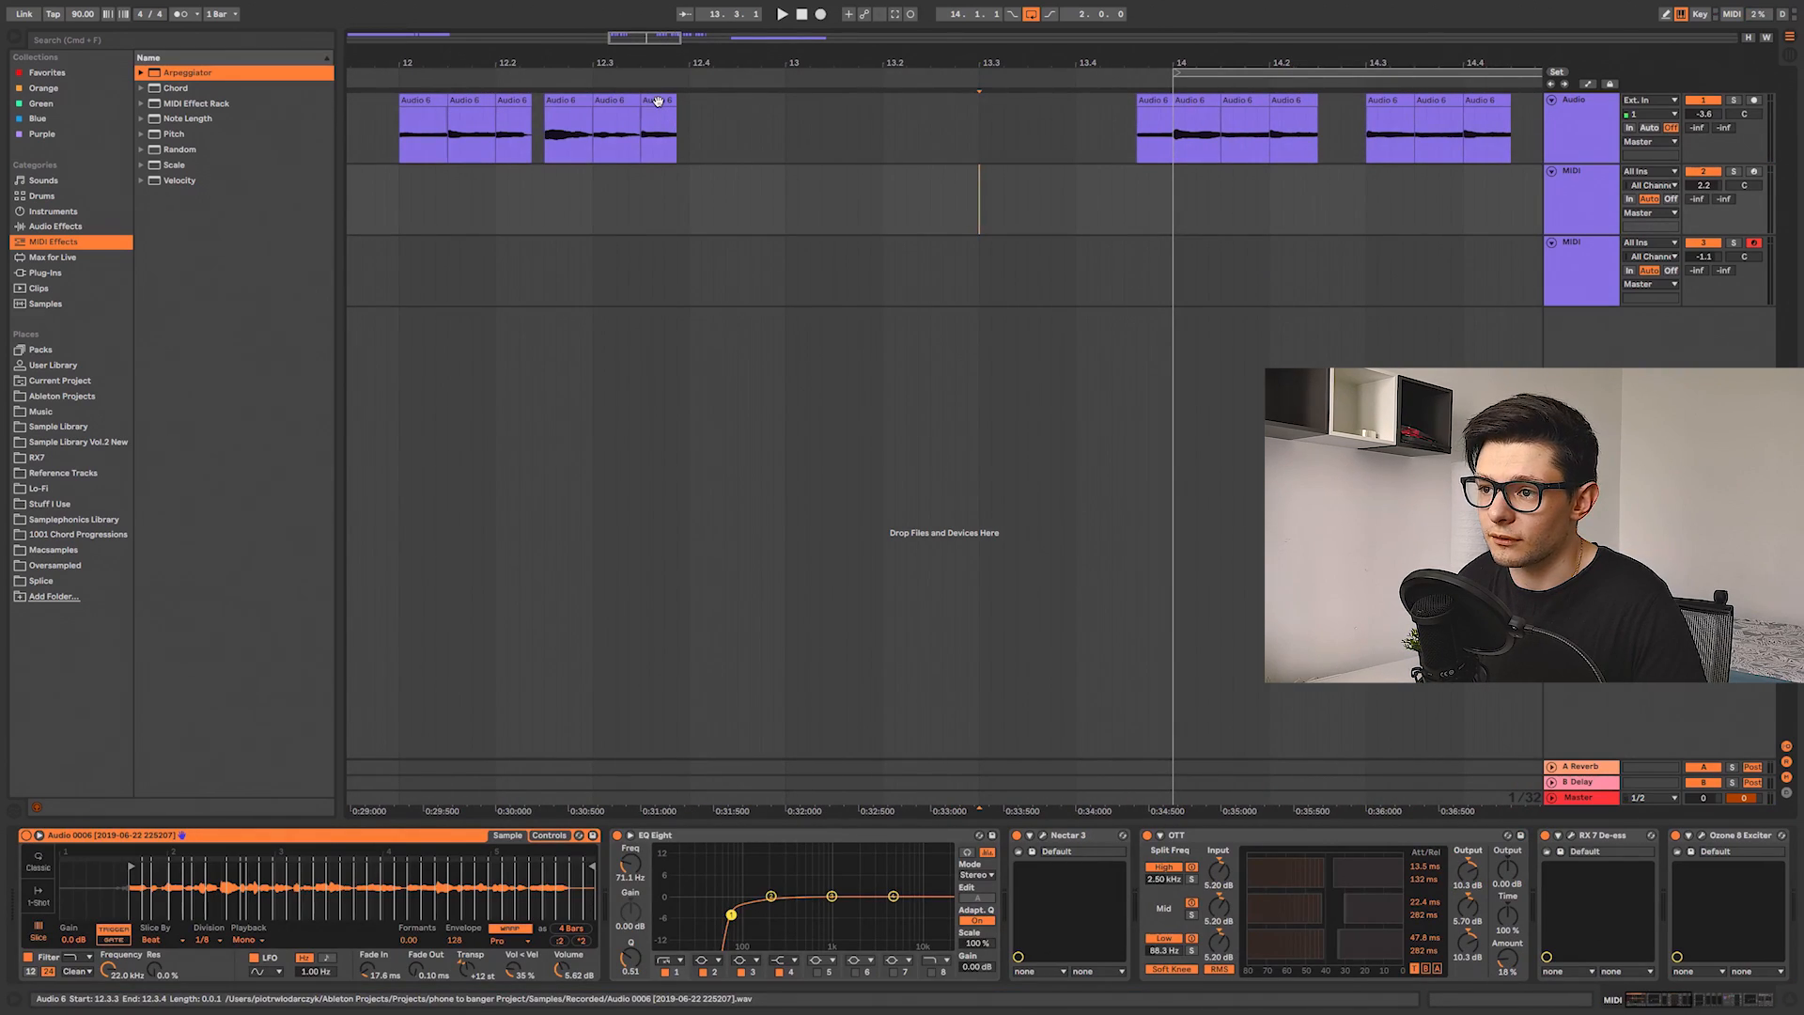
drag(658, 100, 806, 115)
drag(567, 101, 859, 101)
drag(506, 118, 904, 117)
drag(903, 117, 892, 116)
Step: Play the rearranged slices from just before bar 13
click(750, 134)
key(space)
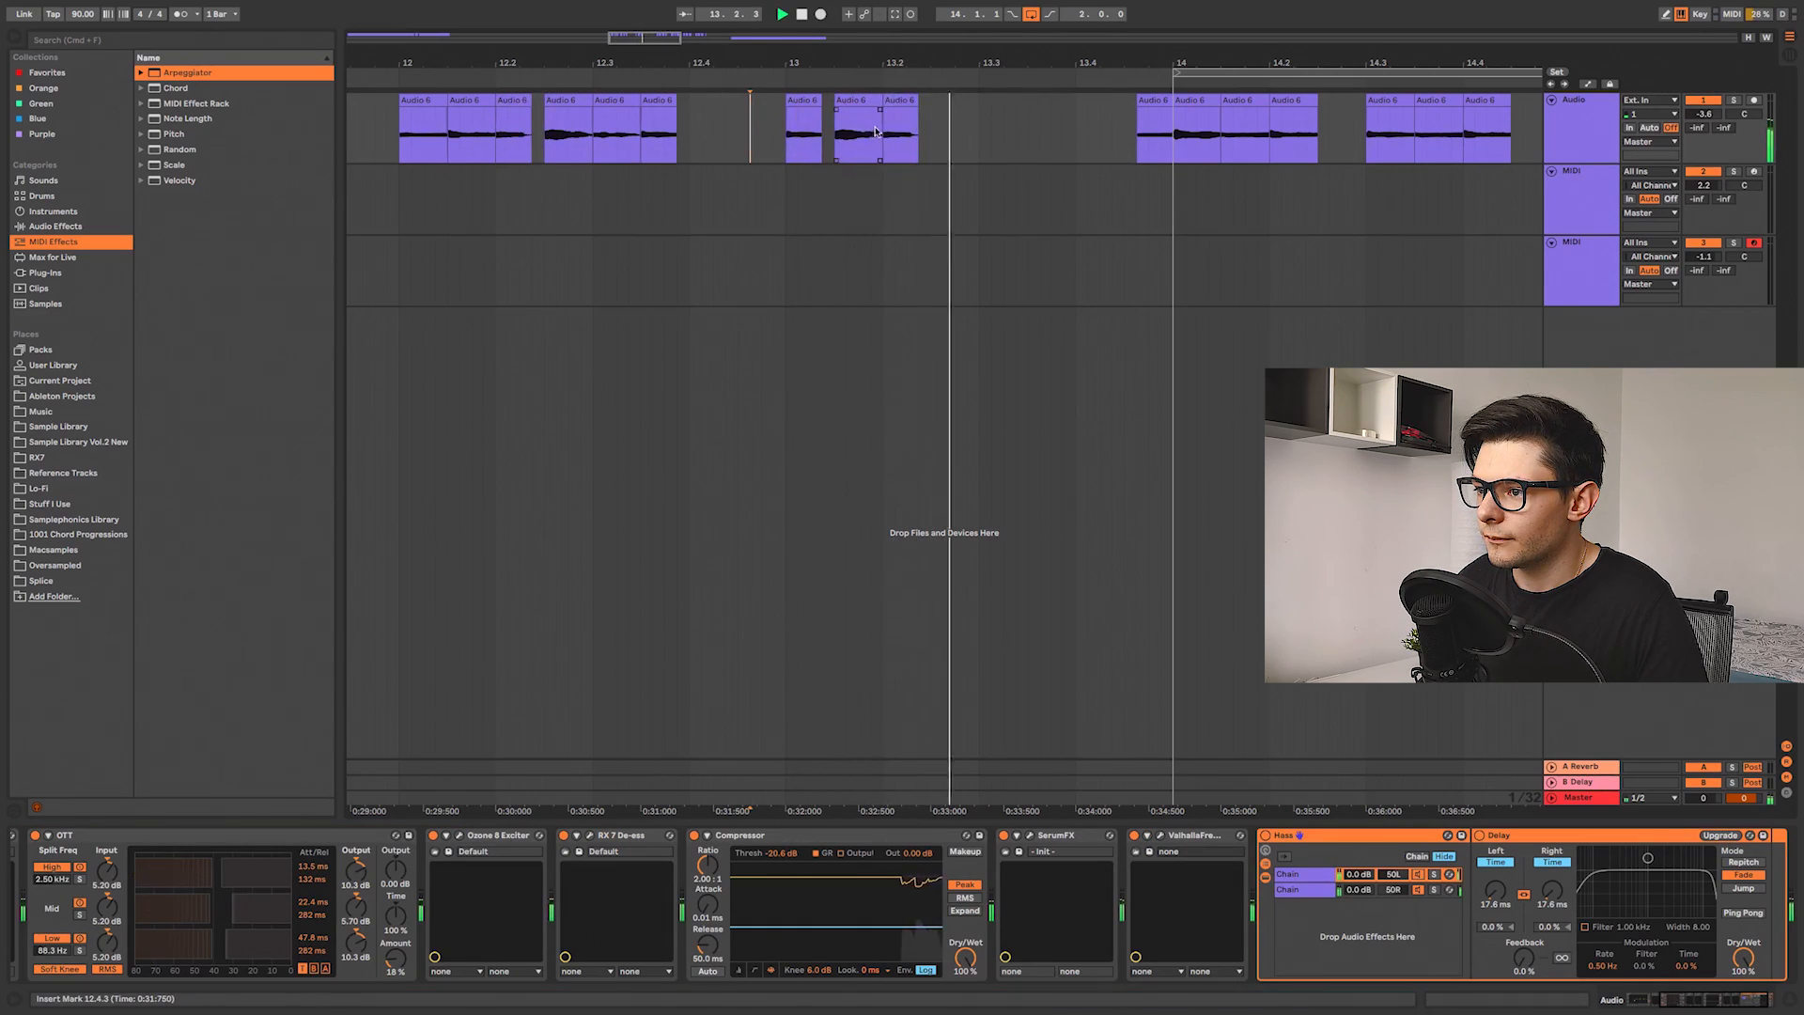
key(space)
Step: Open the slice at bar 13.1 in the clip detail view and play it
click(900, 101)
scroll(844, 139, right, 2)
double_click(800, 111)
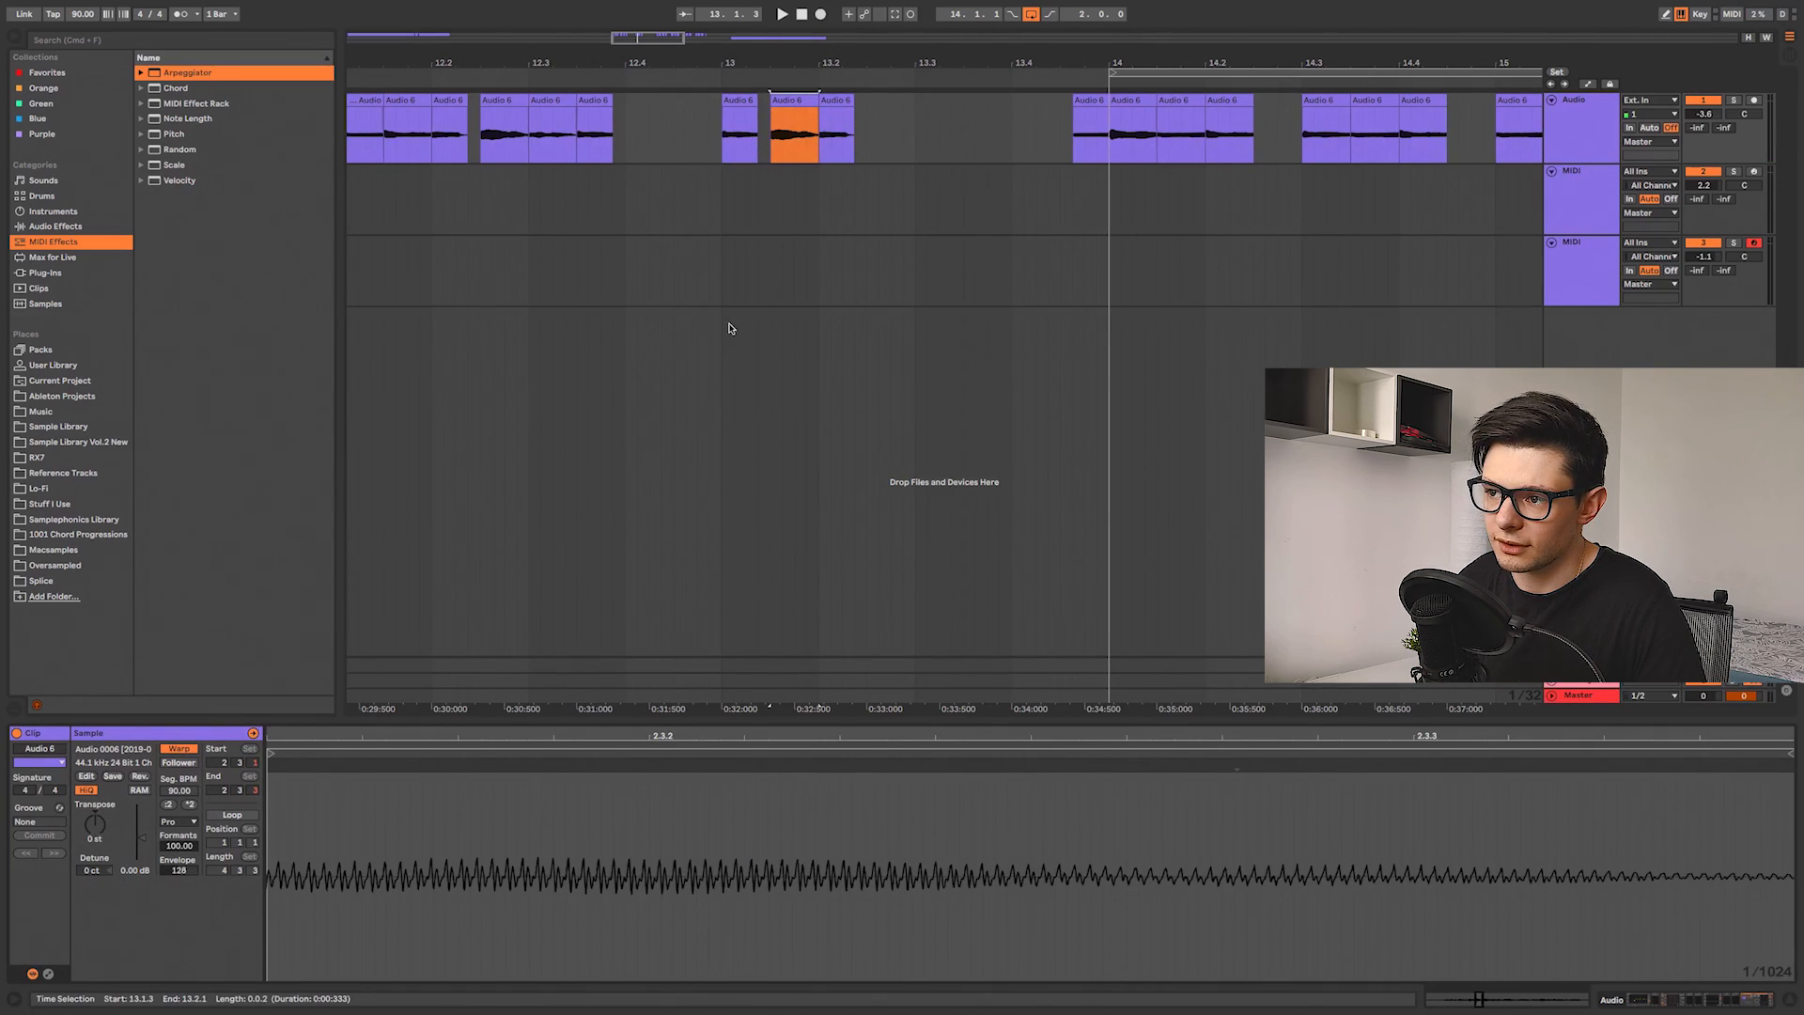
scroll(809, 182, up, 3)
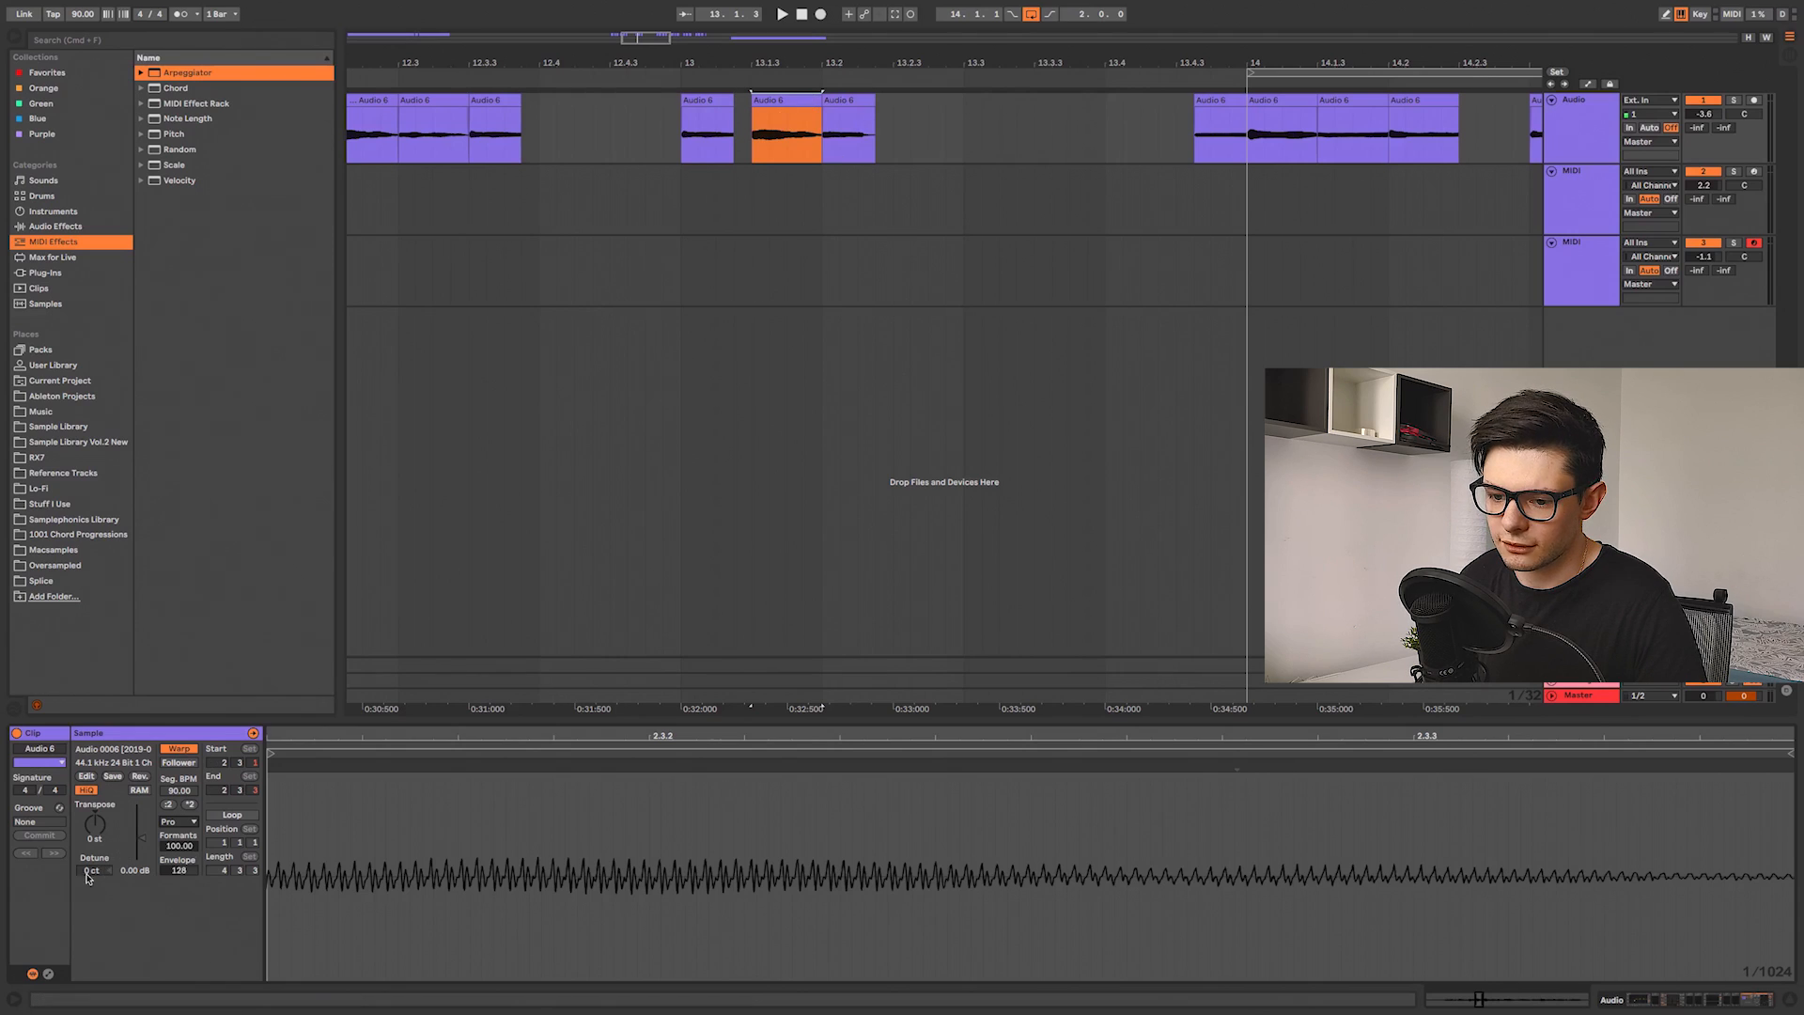
key(space)
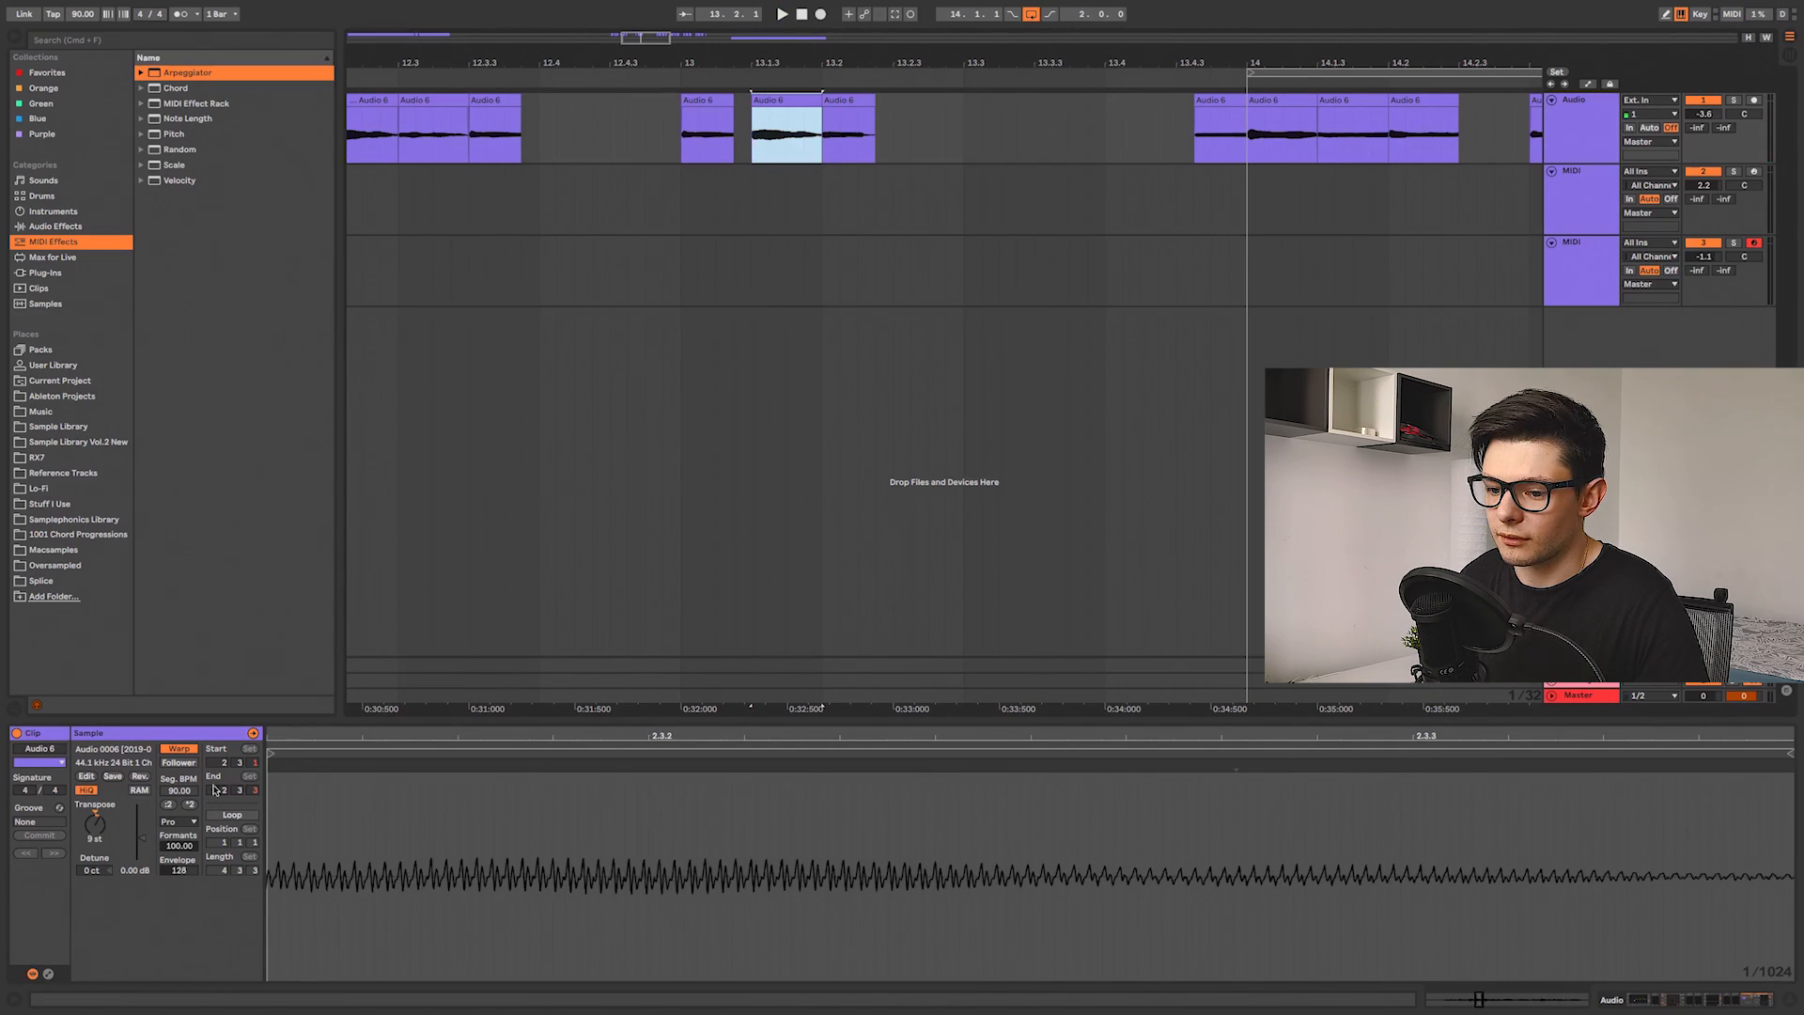
click(184, 846)
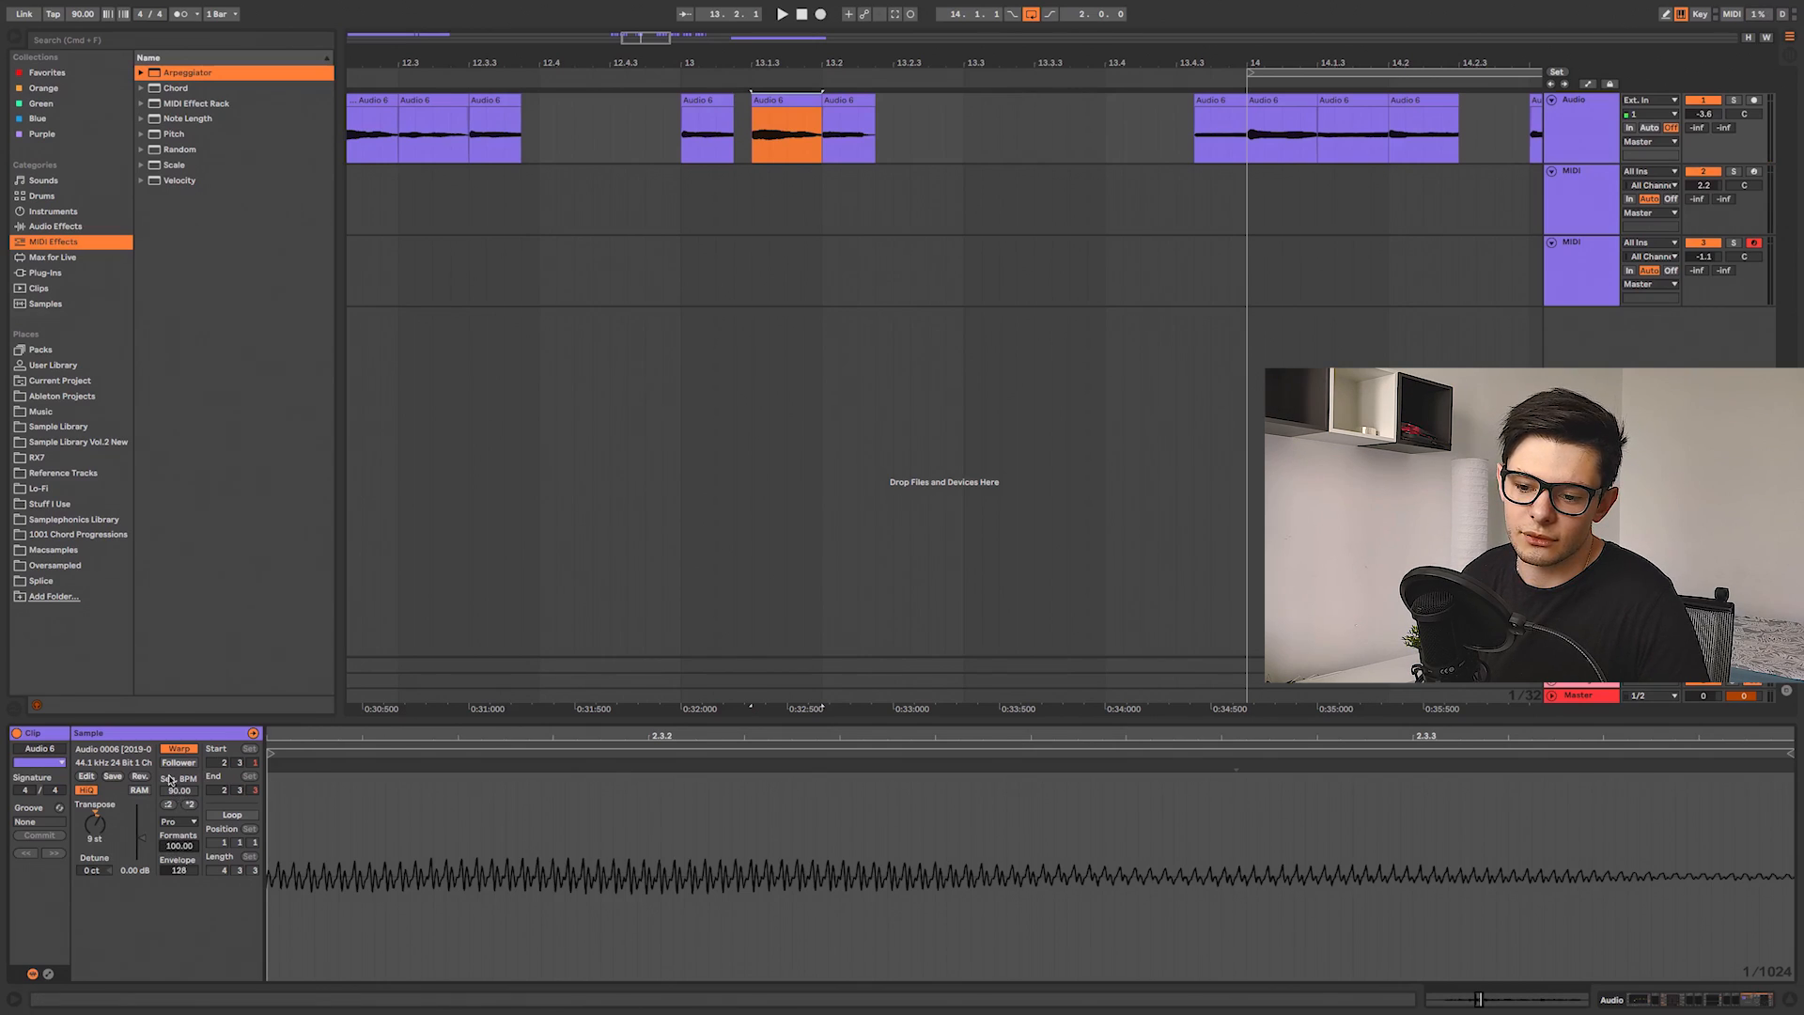
Step: Delete the slices between bar 13 and bar 13.3
drag(953, 249, 778, 262)
scroll(878, 216, down, 4)
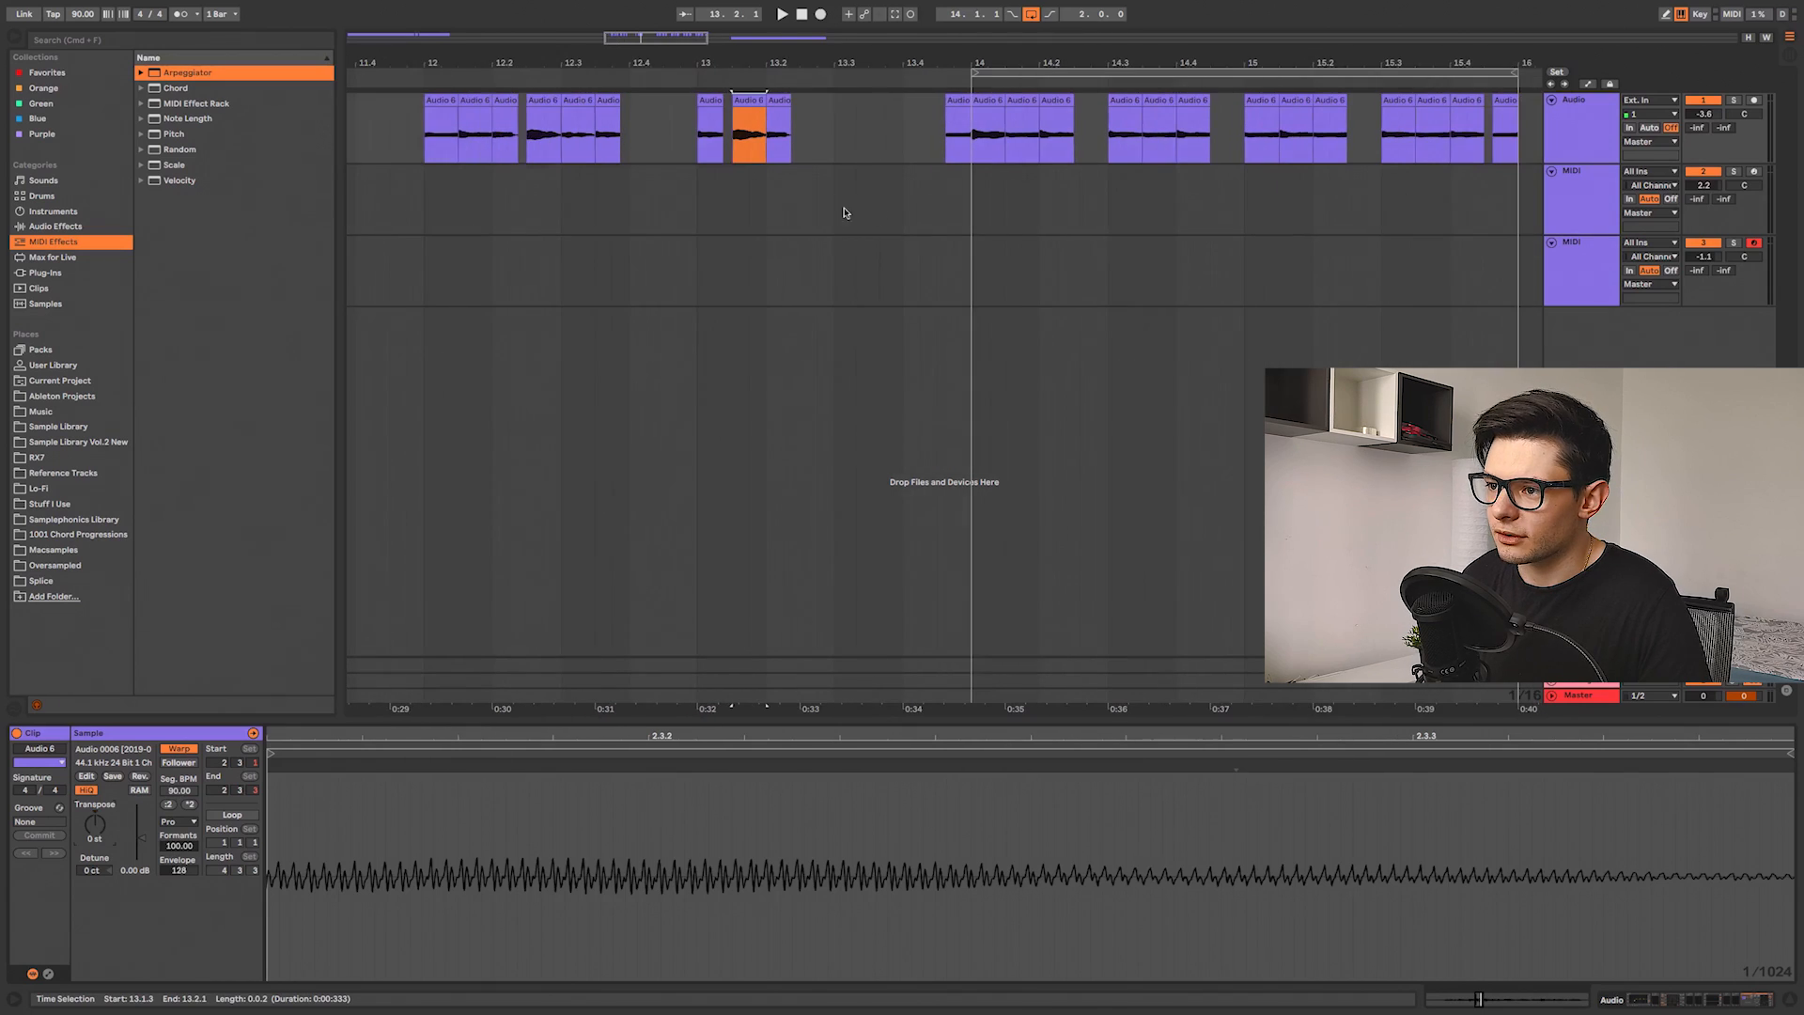
drag(848, 142, 682, 143)
key(Delete)
Step: Play the arrangement through the chopped slices starting at bar 14
drag(1025, 203, 717, 205)
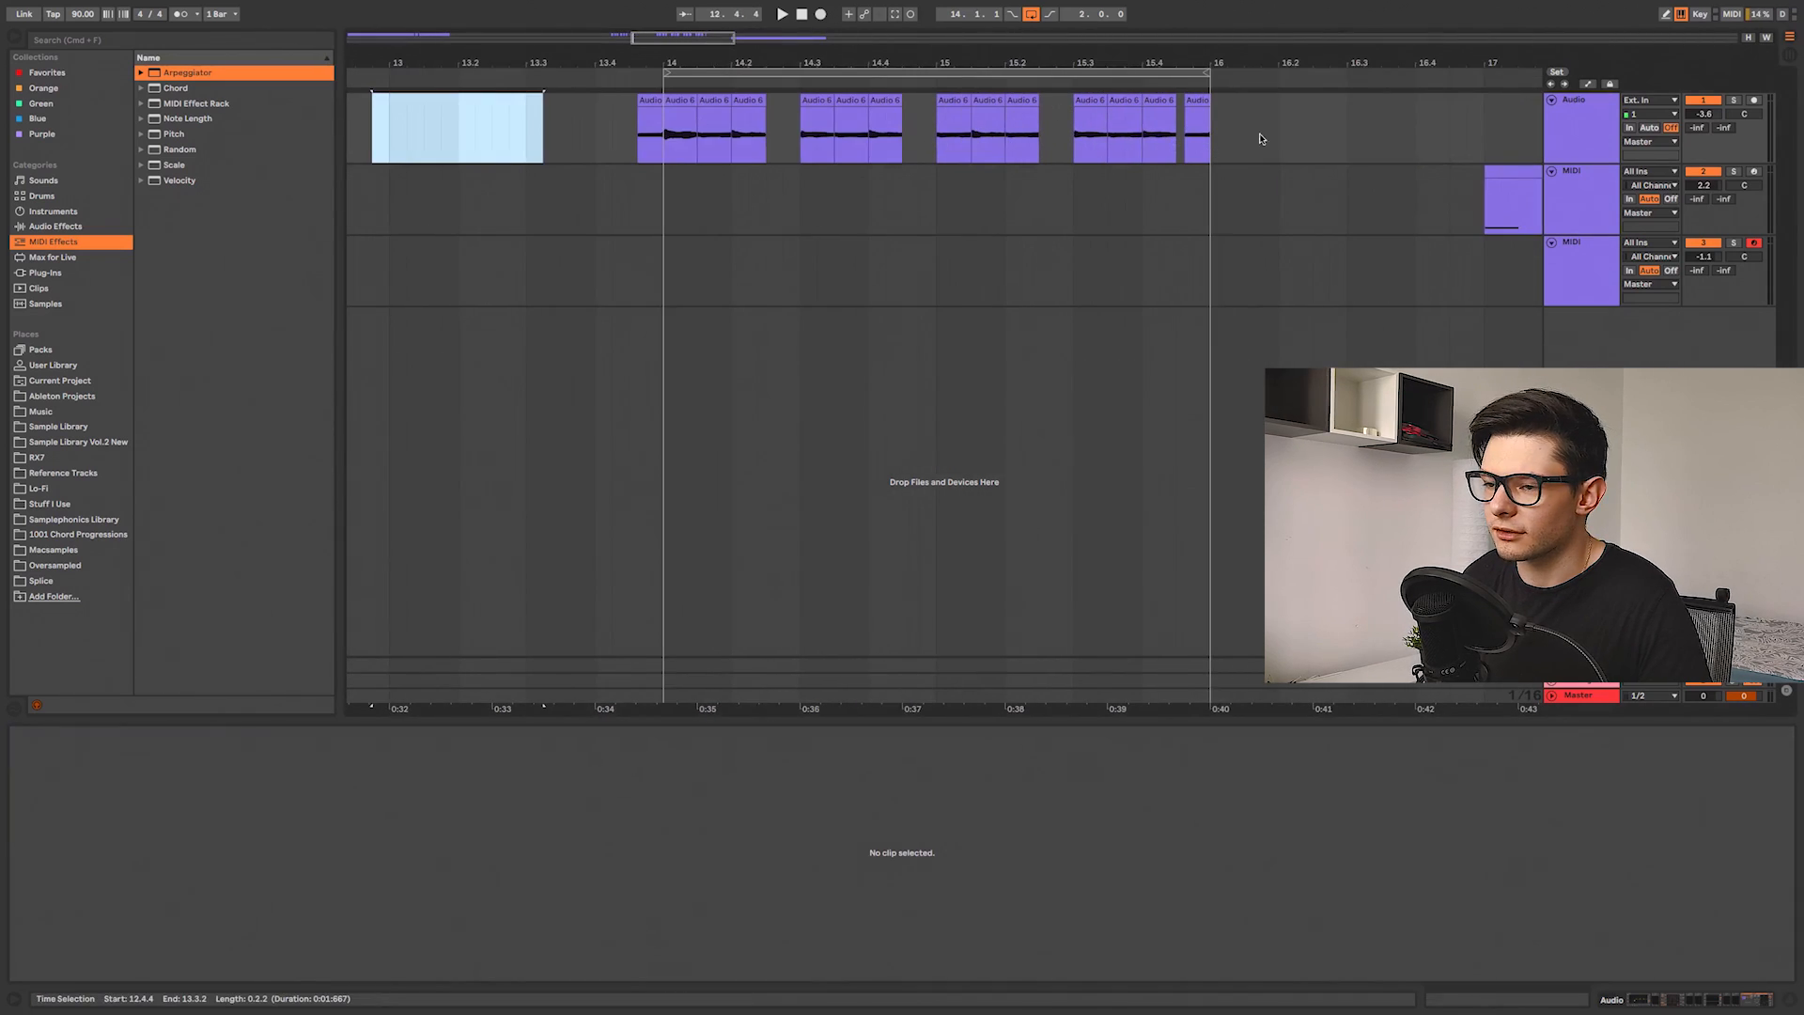
click(636, 140)
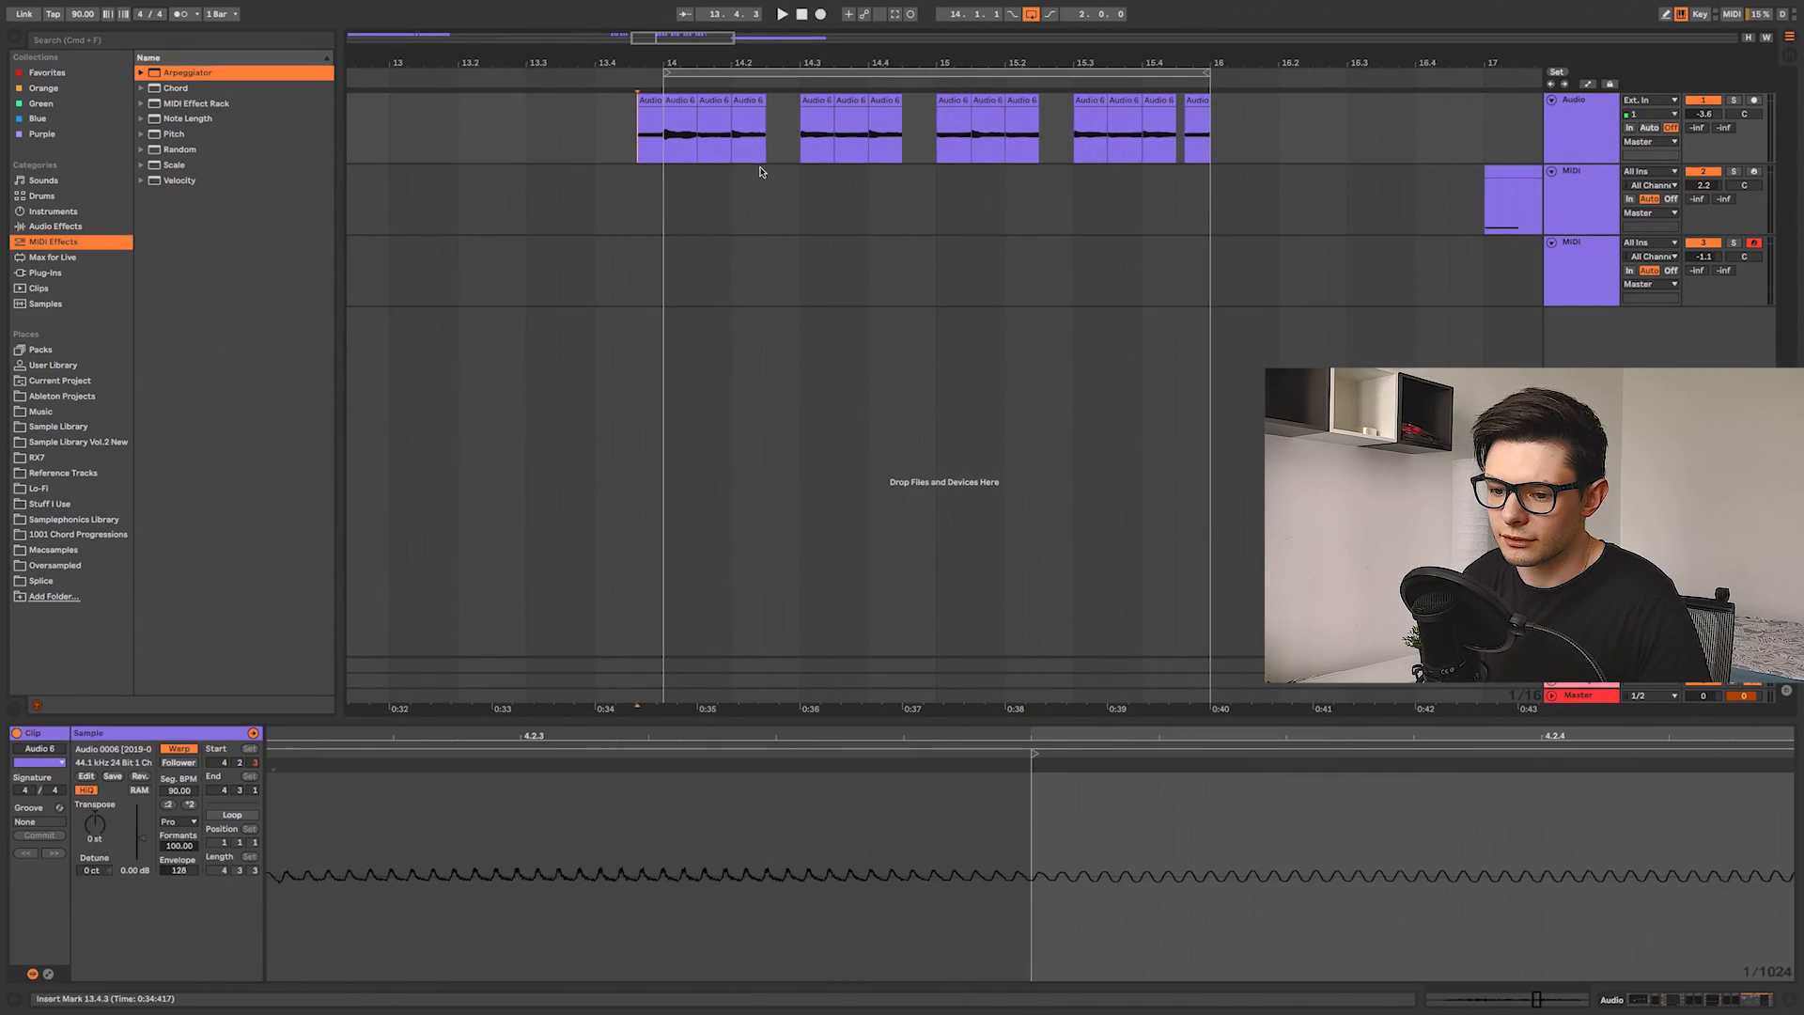
scroll(606, 181, down, 3)
drag(578, 181, 987, 183)
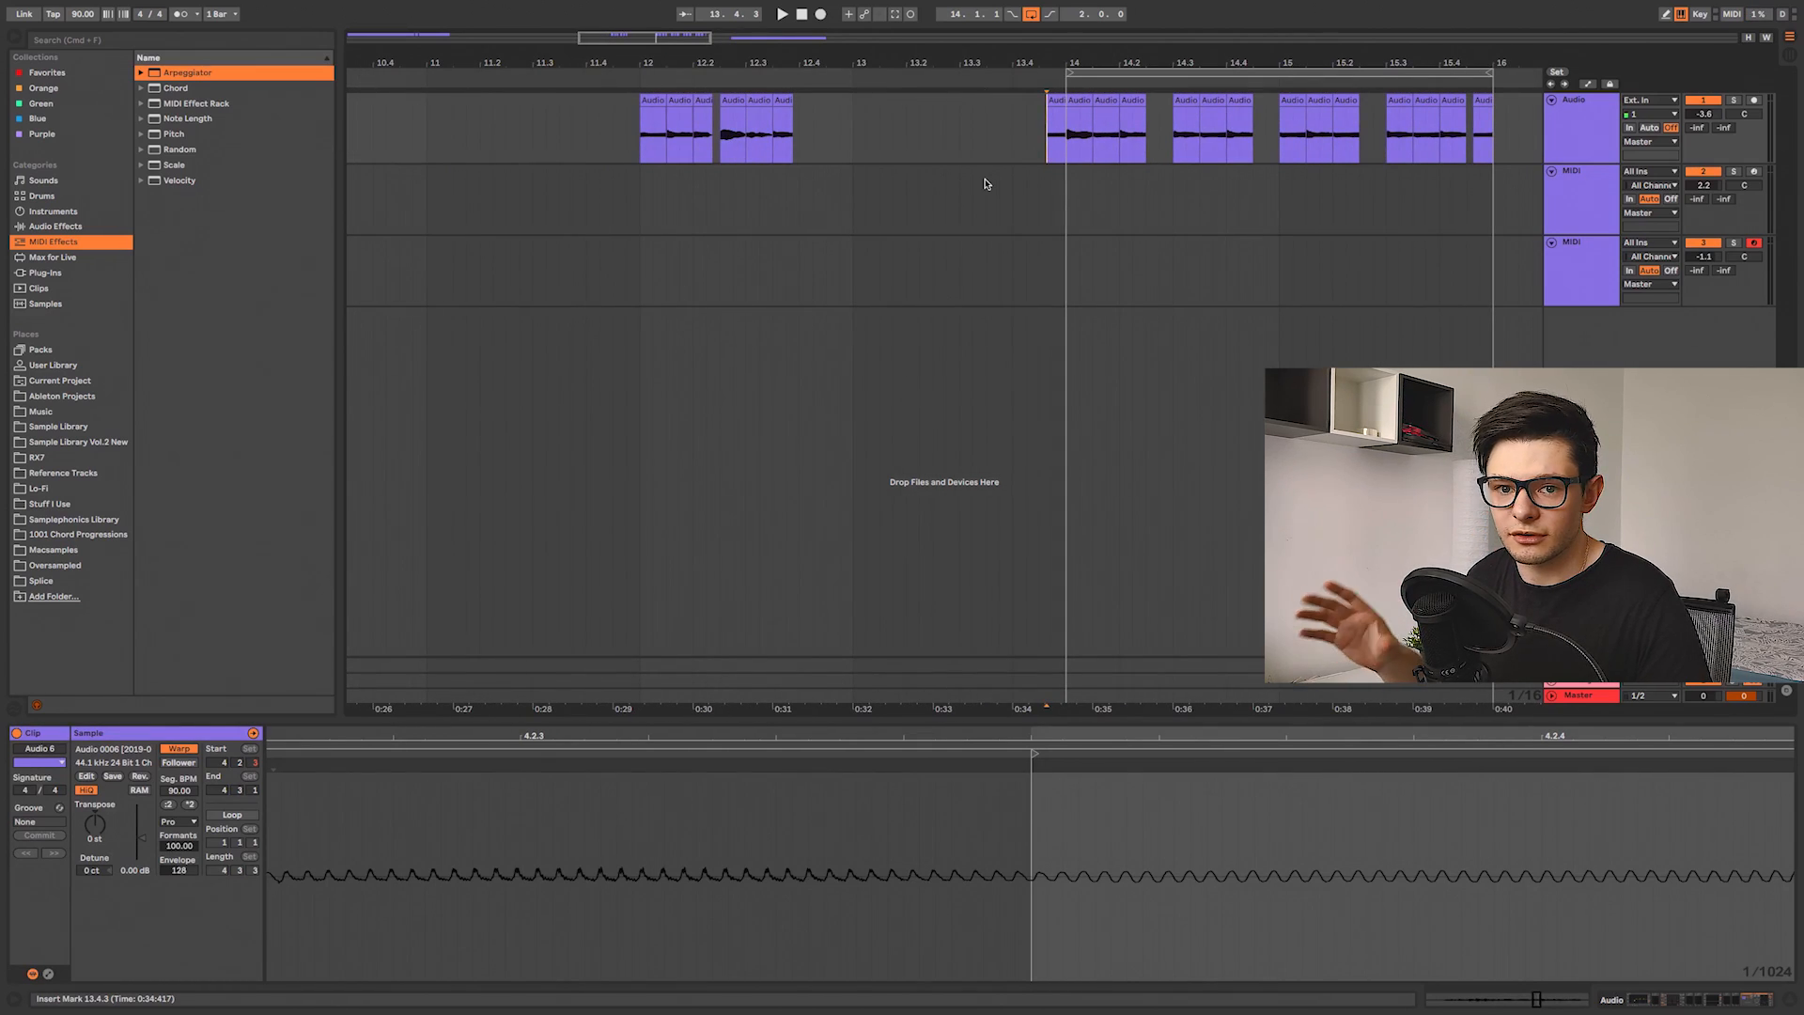
key(space)
drag(1175, 185, 871, 242)
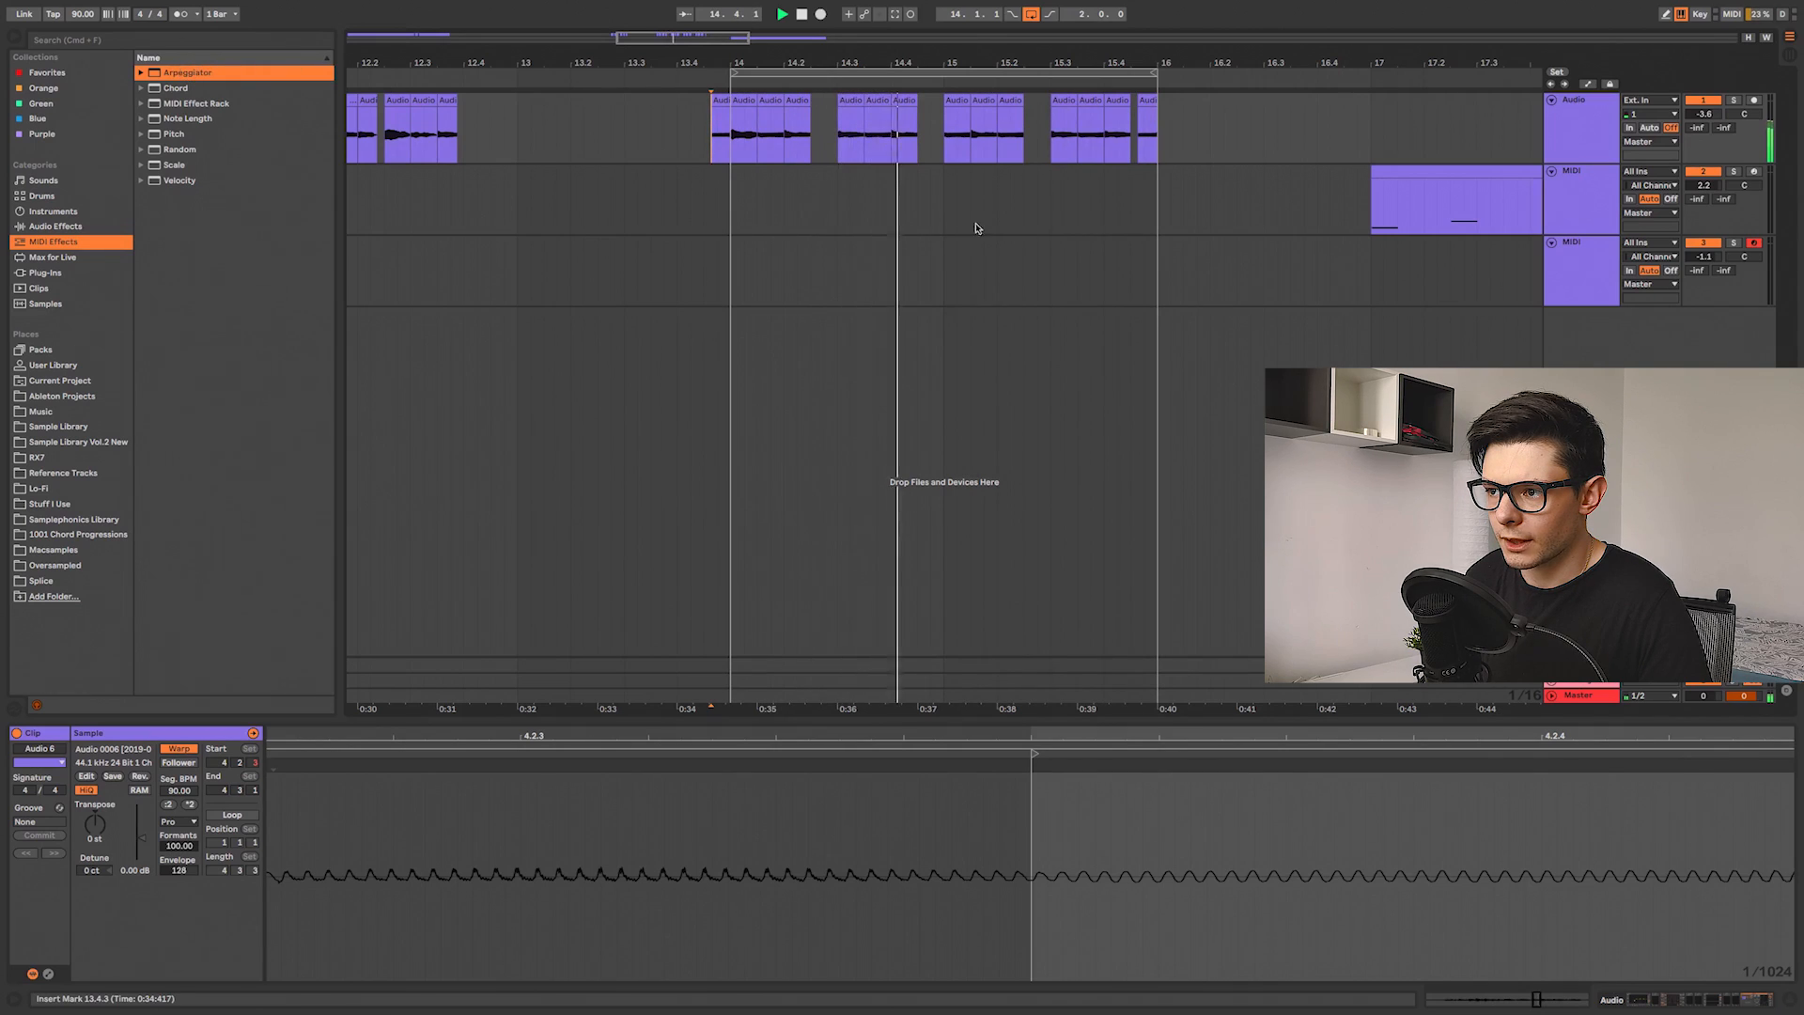
Step: Zoom in on the slice boundaries at the start of bar 14 to examine the cuts
scroll(1018, 201, right, 5)
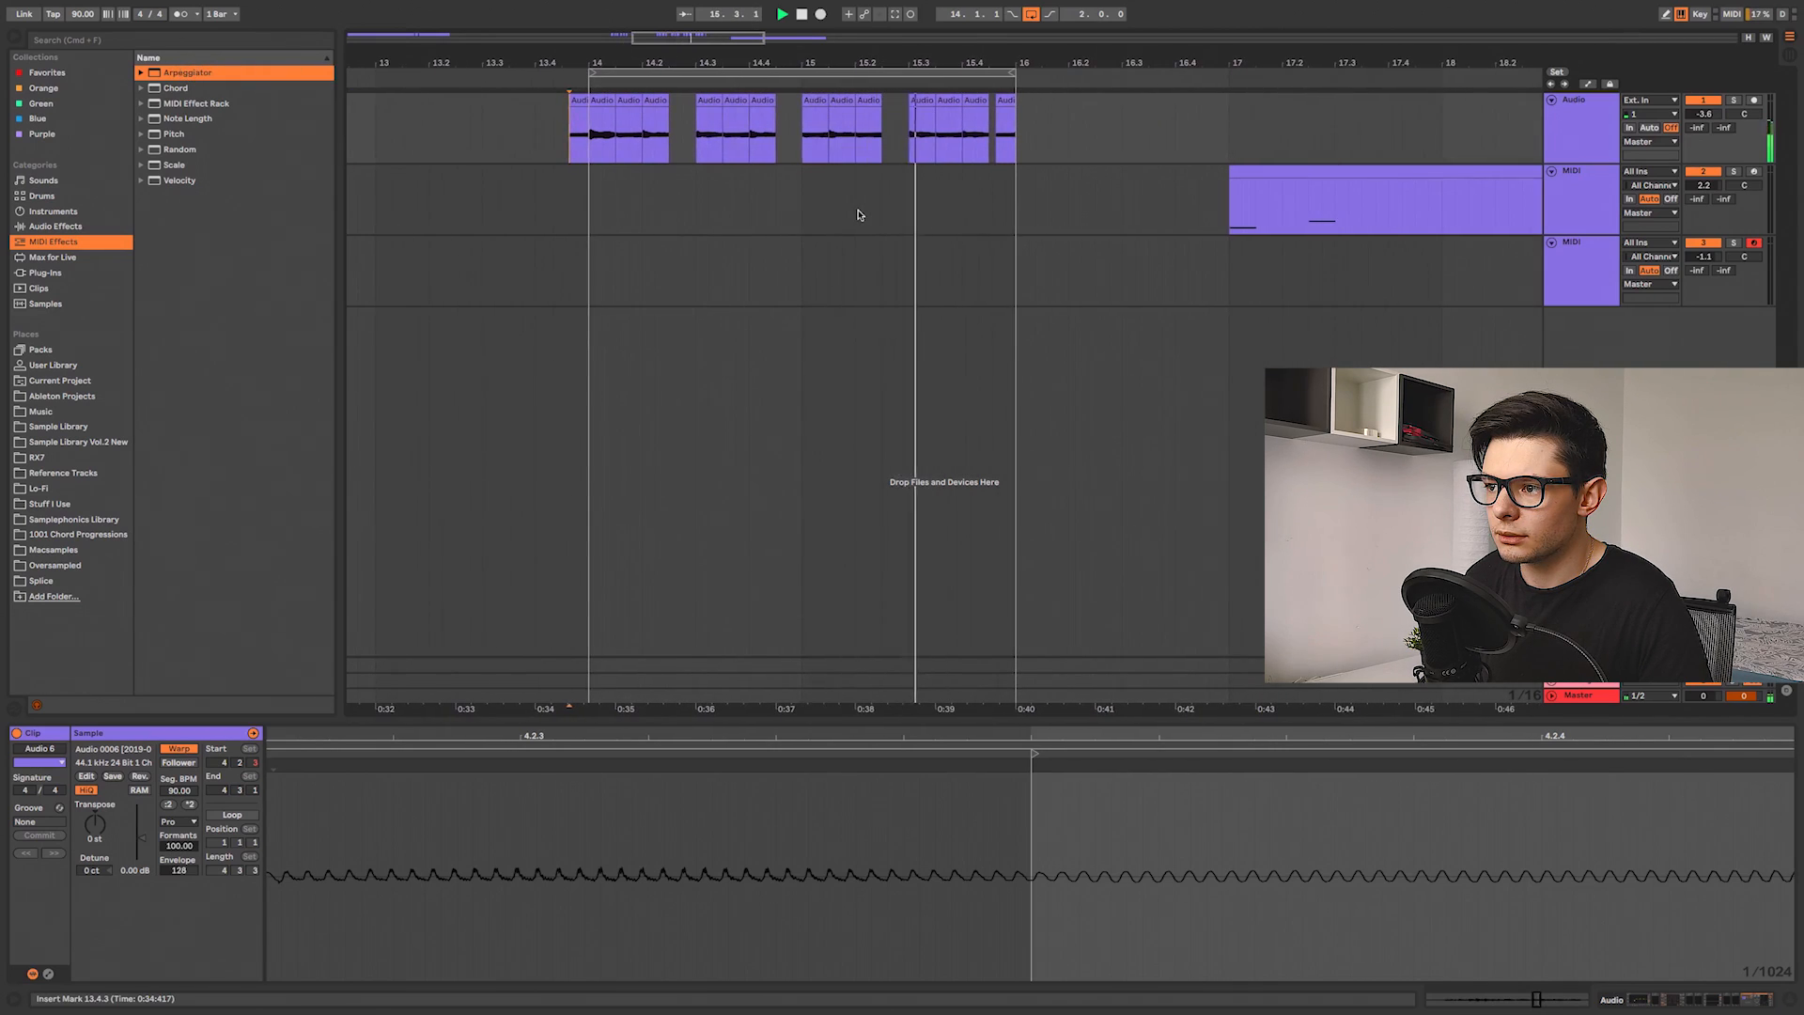
click(590, 148)
scroll(590, 149, up, 5)
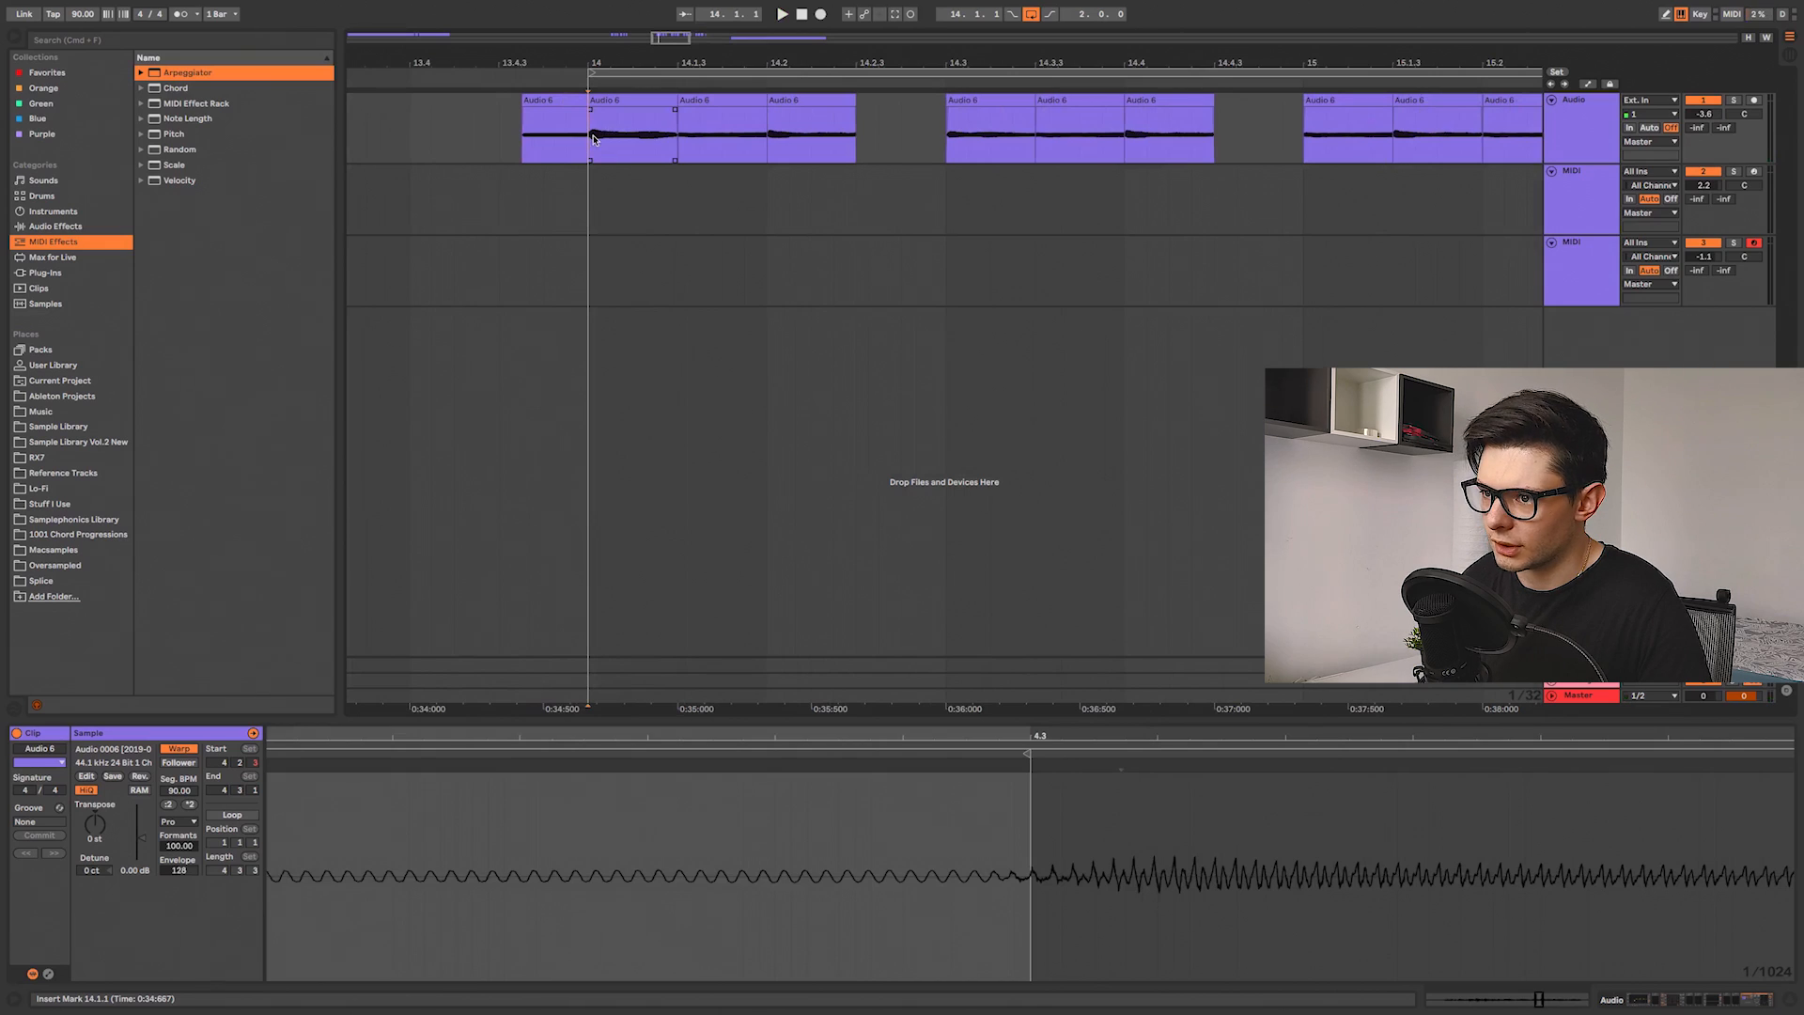
scroll(592, 138, up, 5)
click(548, 137)
scroll(1111, 126, right, 5)
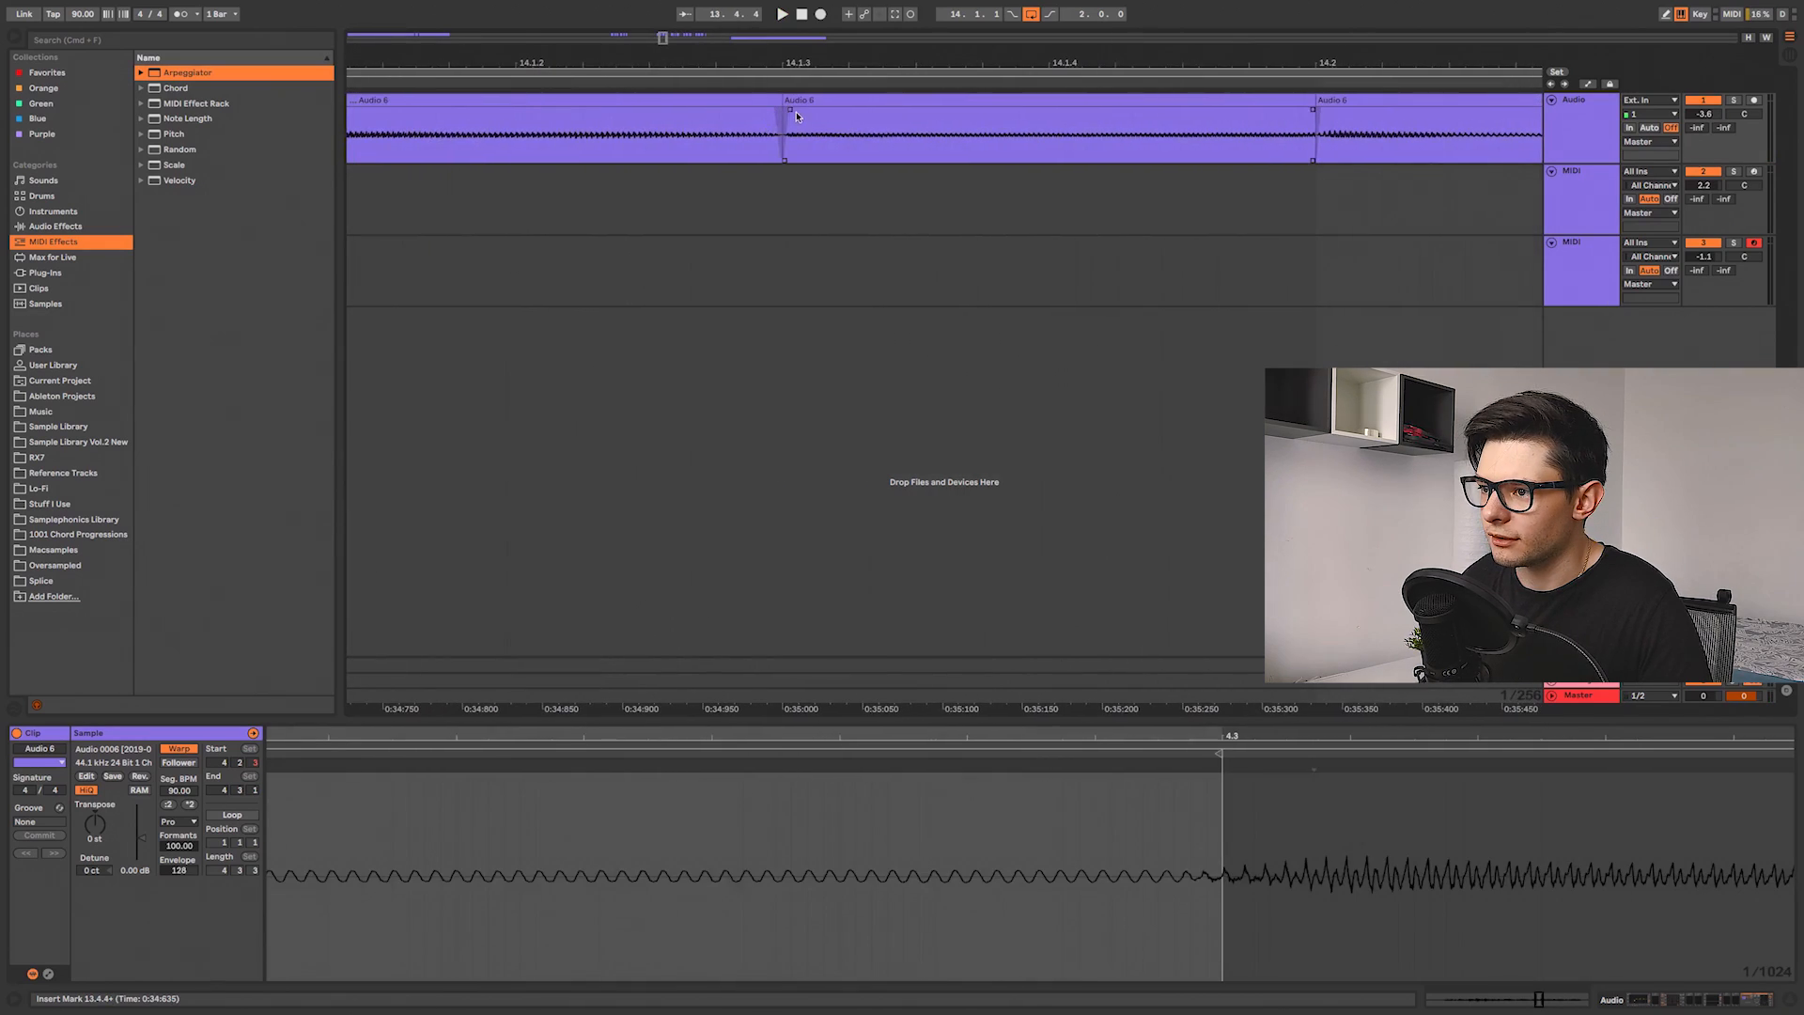
click(784, 114)
scroll(797, 131, up, 3)
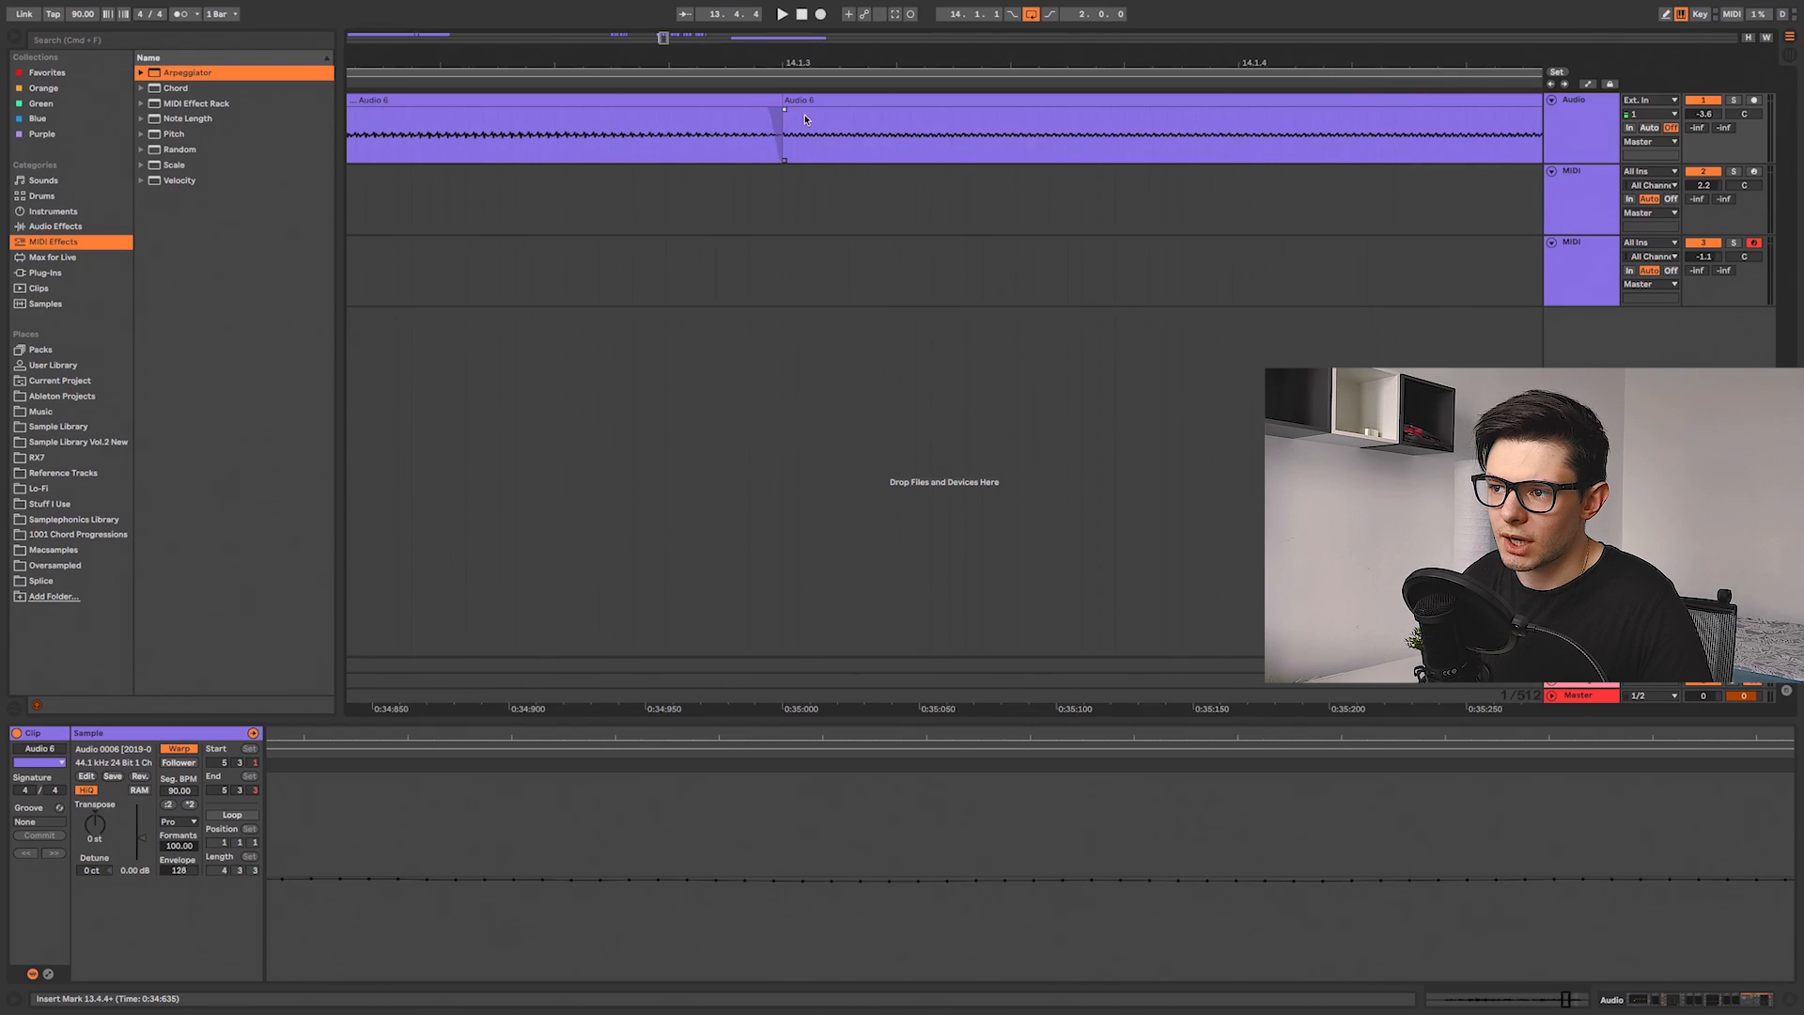
Step: Split a short piece out of the slice just after bar 14.1.3 by selecting a range and splitting it
drag(820, 117, 902, 119)
scroll(845, 124, right, 5)
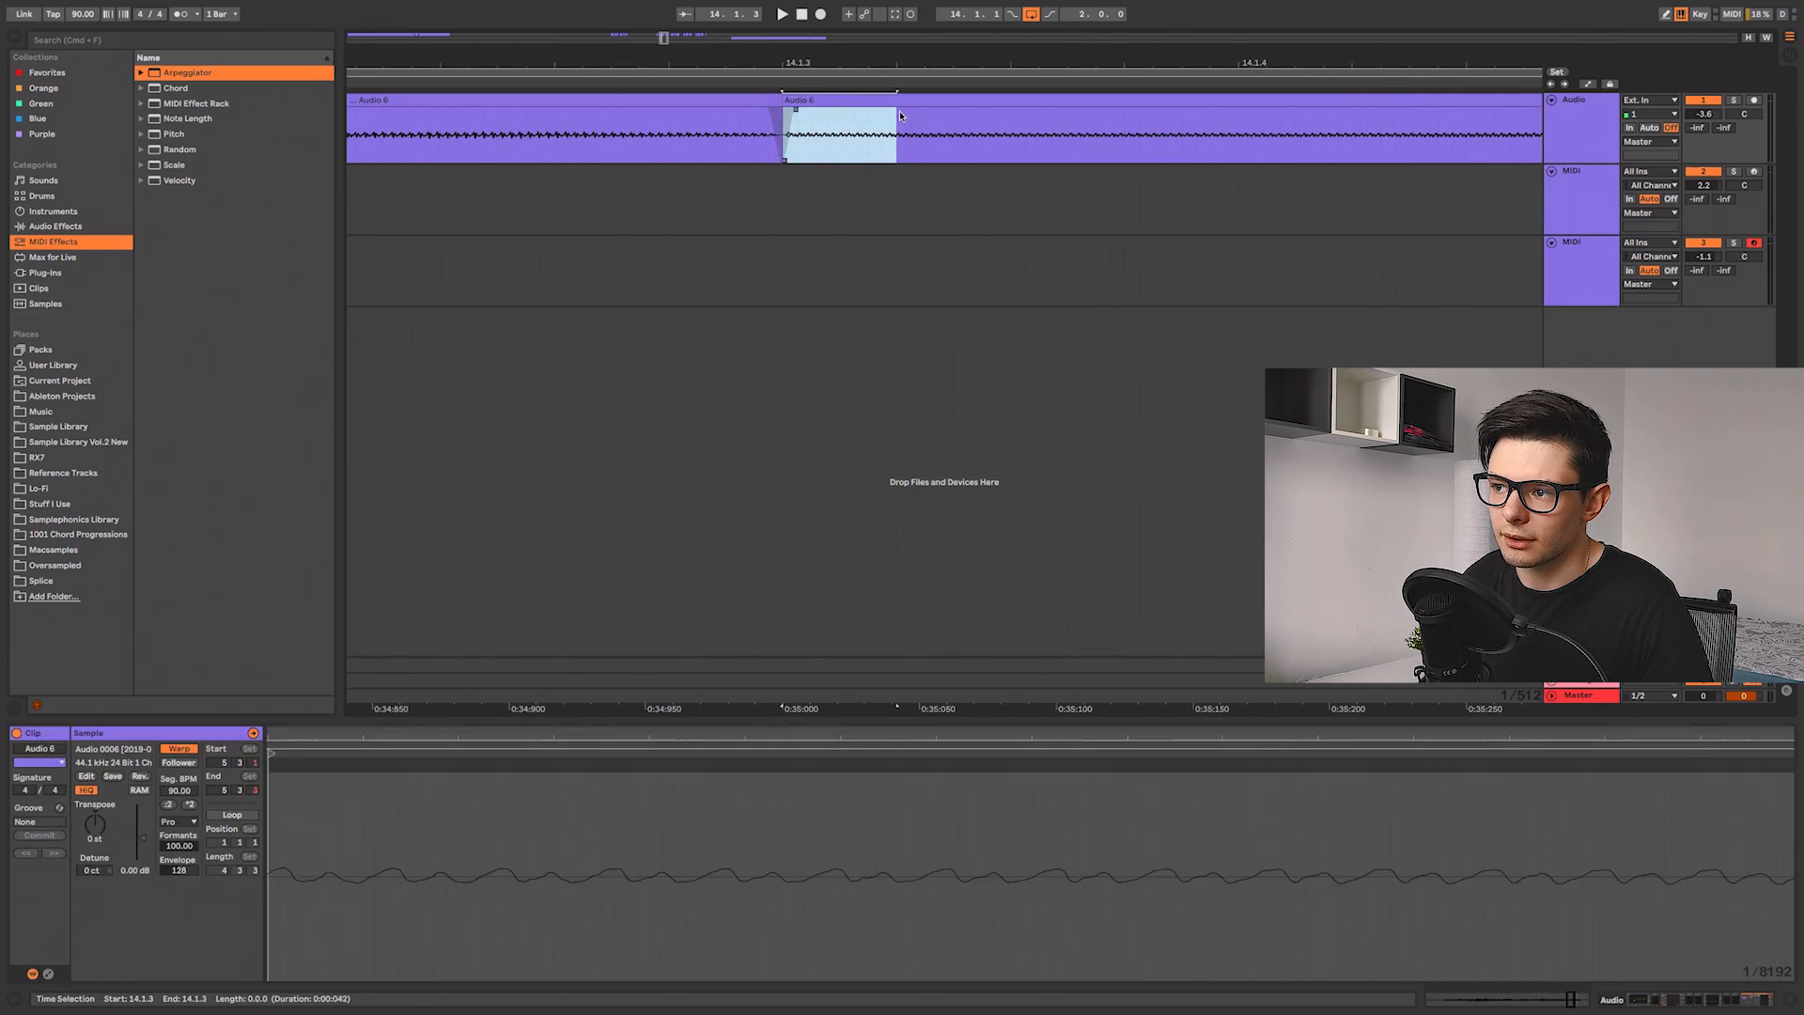
click(666, 131)
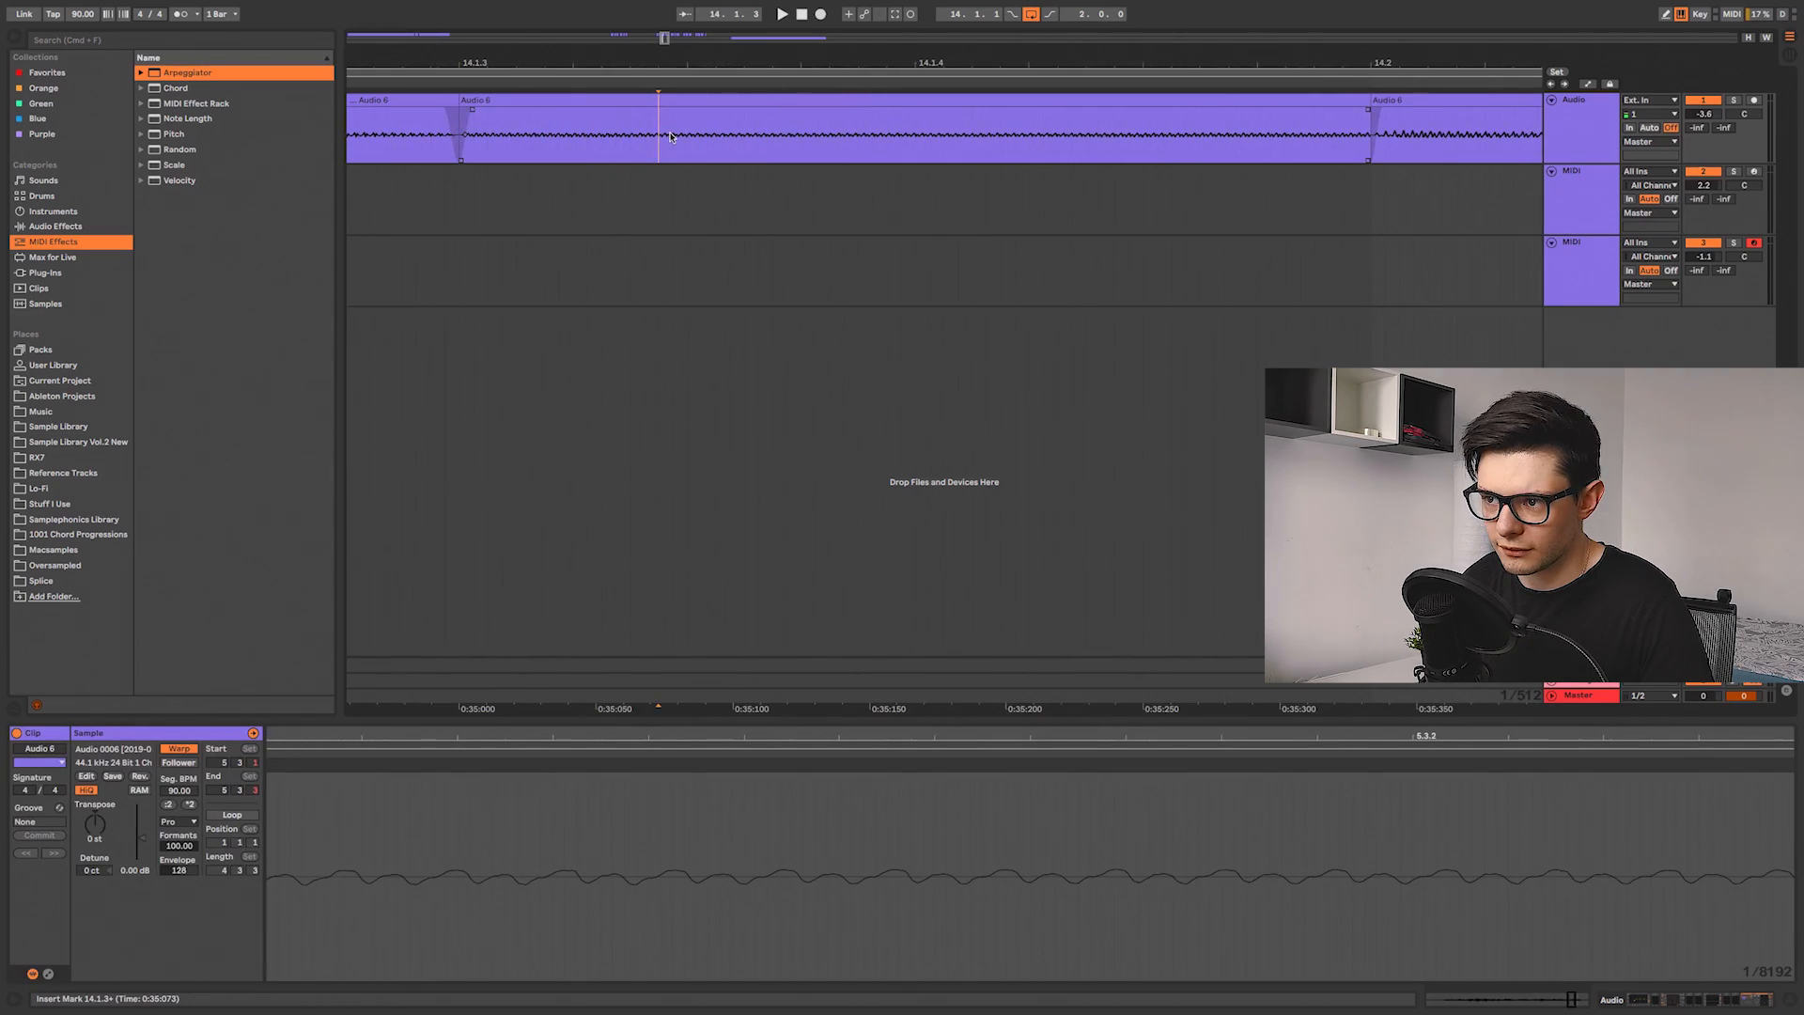
drag(658, 139, 817, 136)
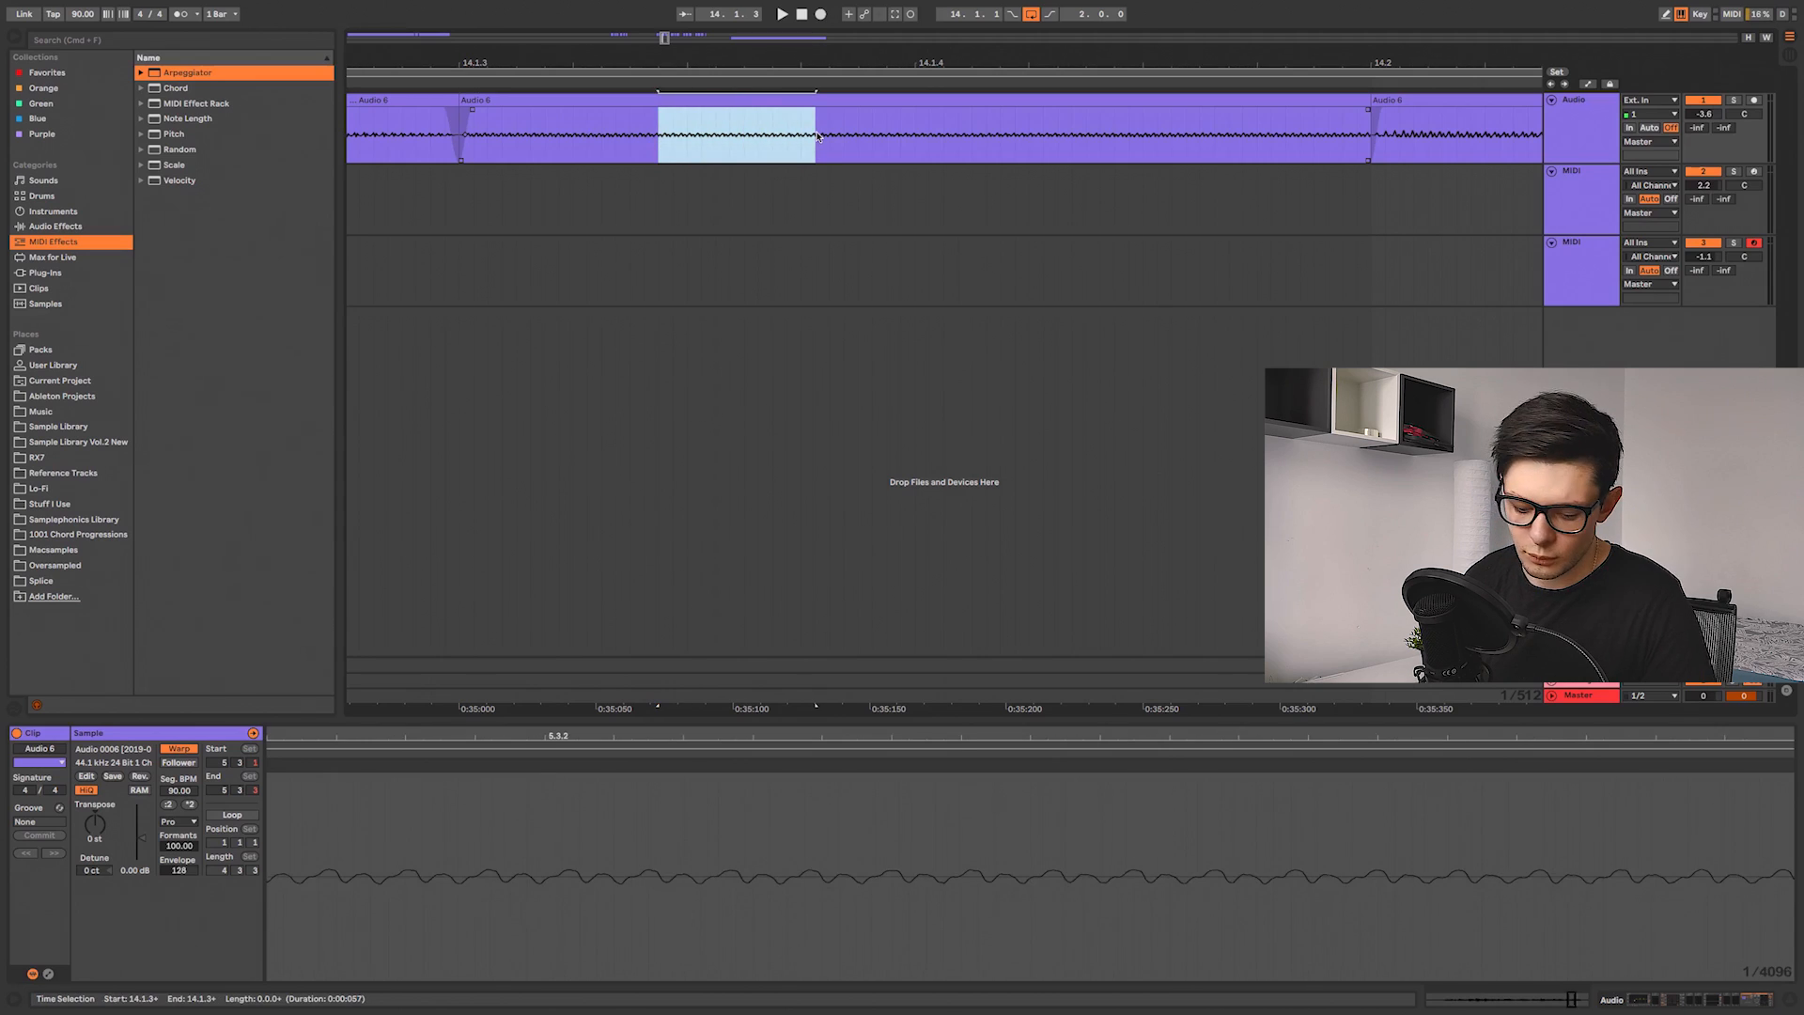
key(super+e)
drag(659, 110, 667, 110)
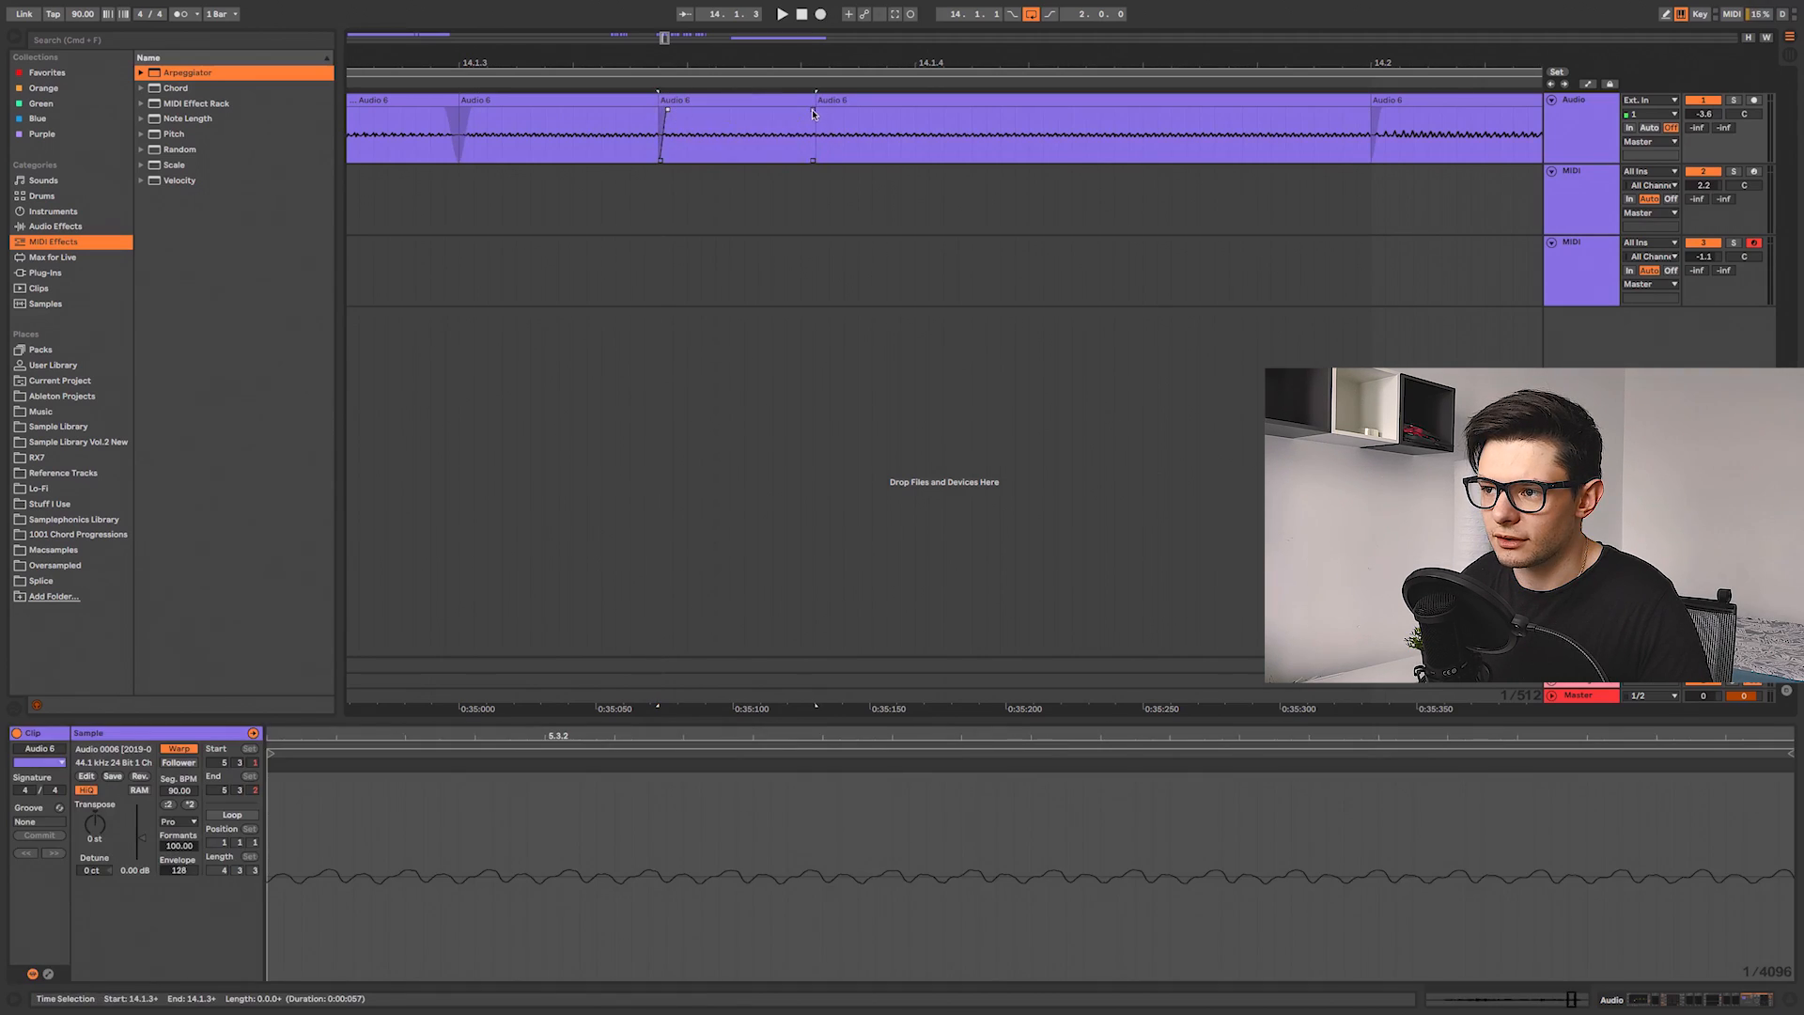
click(784, 101)
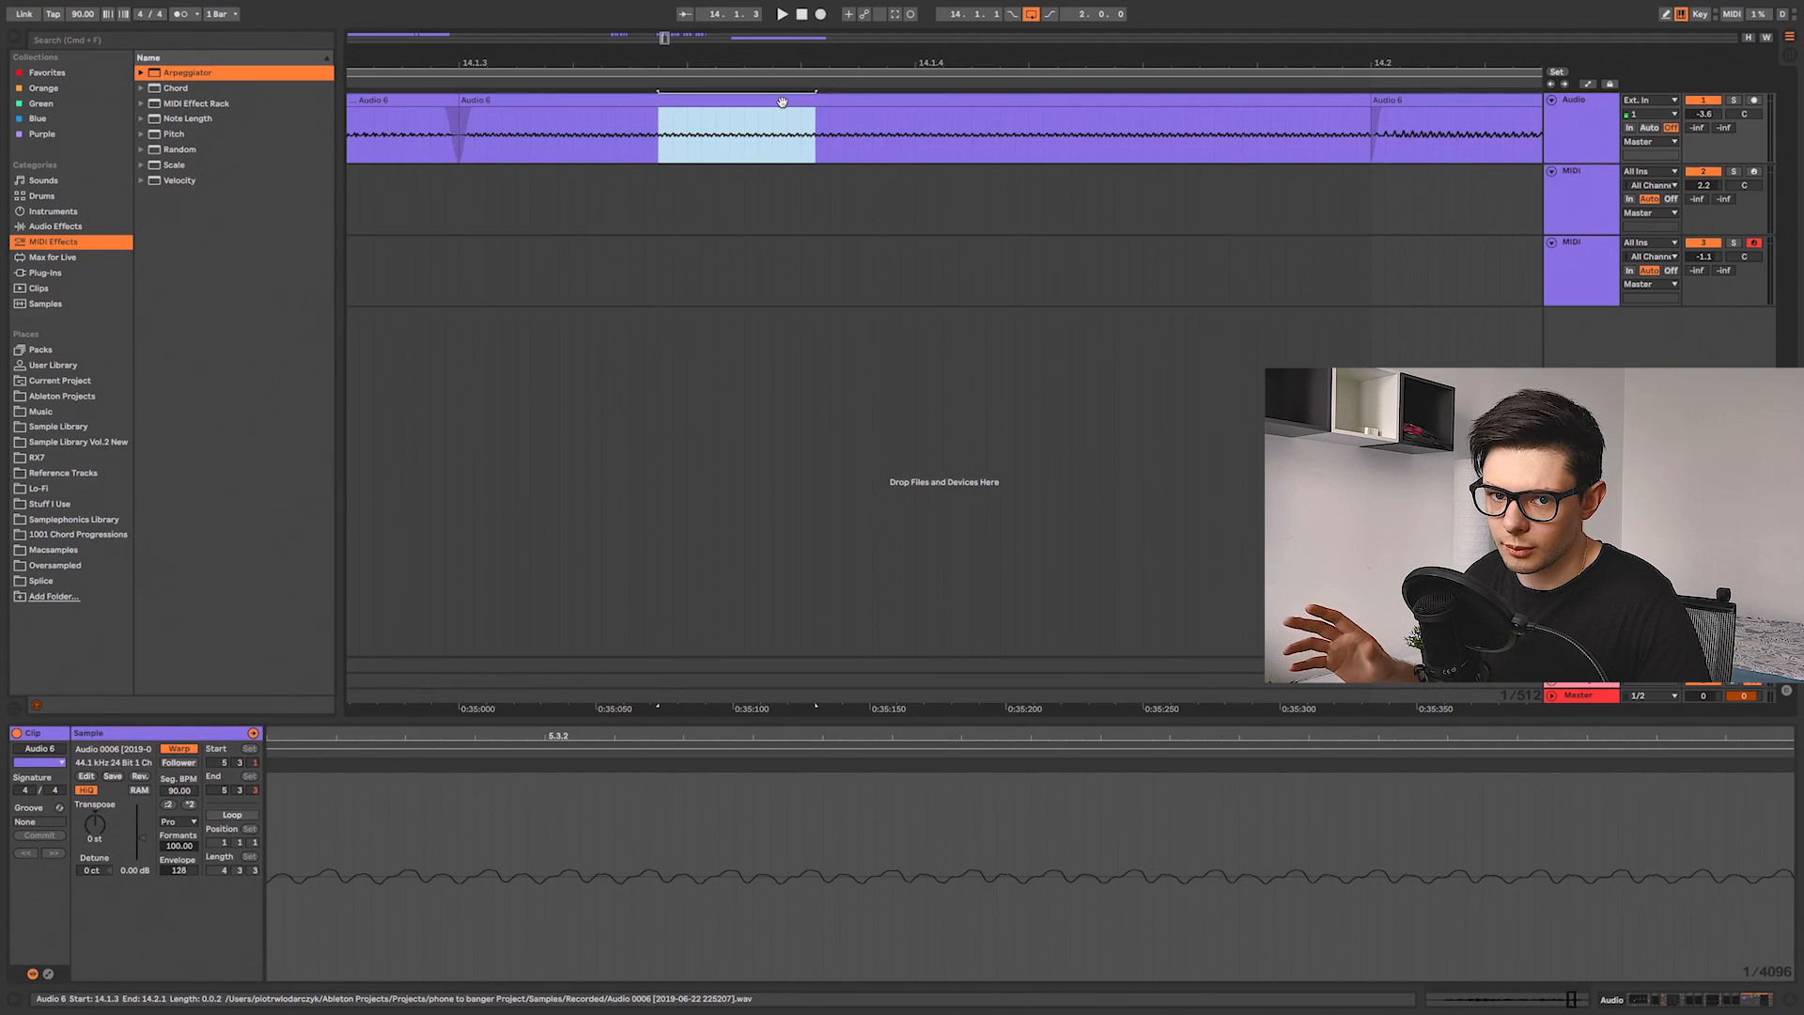
Step: Show the Master track's effect chain and set the playback start to bar 14
scroll(810, 126, down, 2)
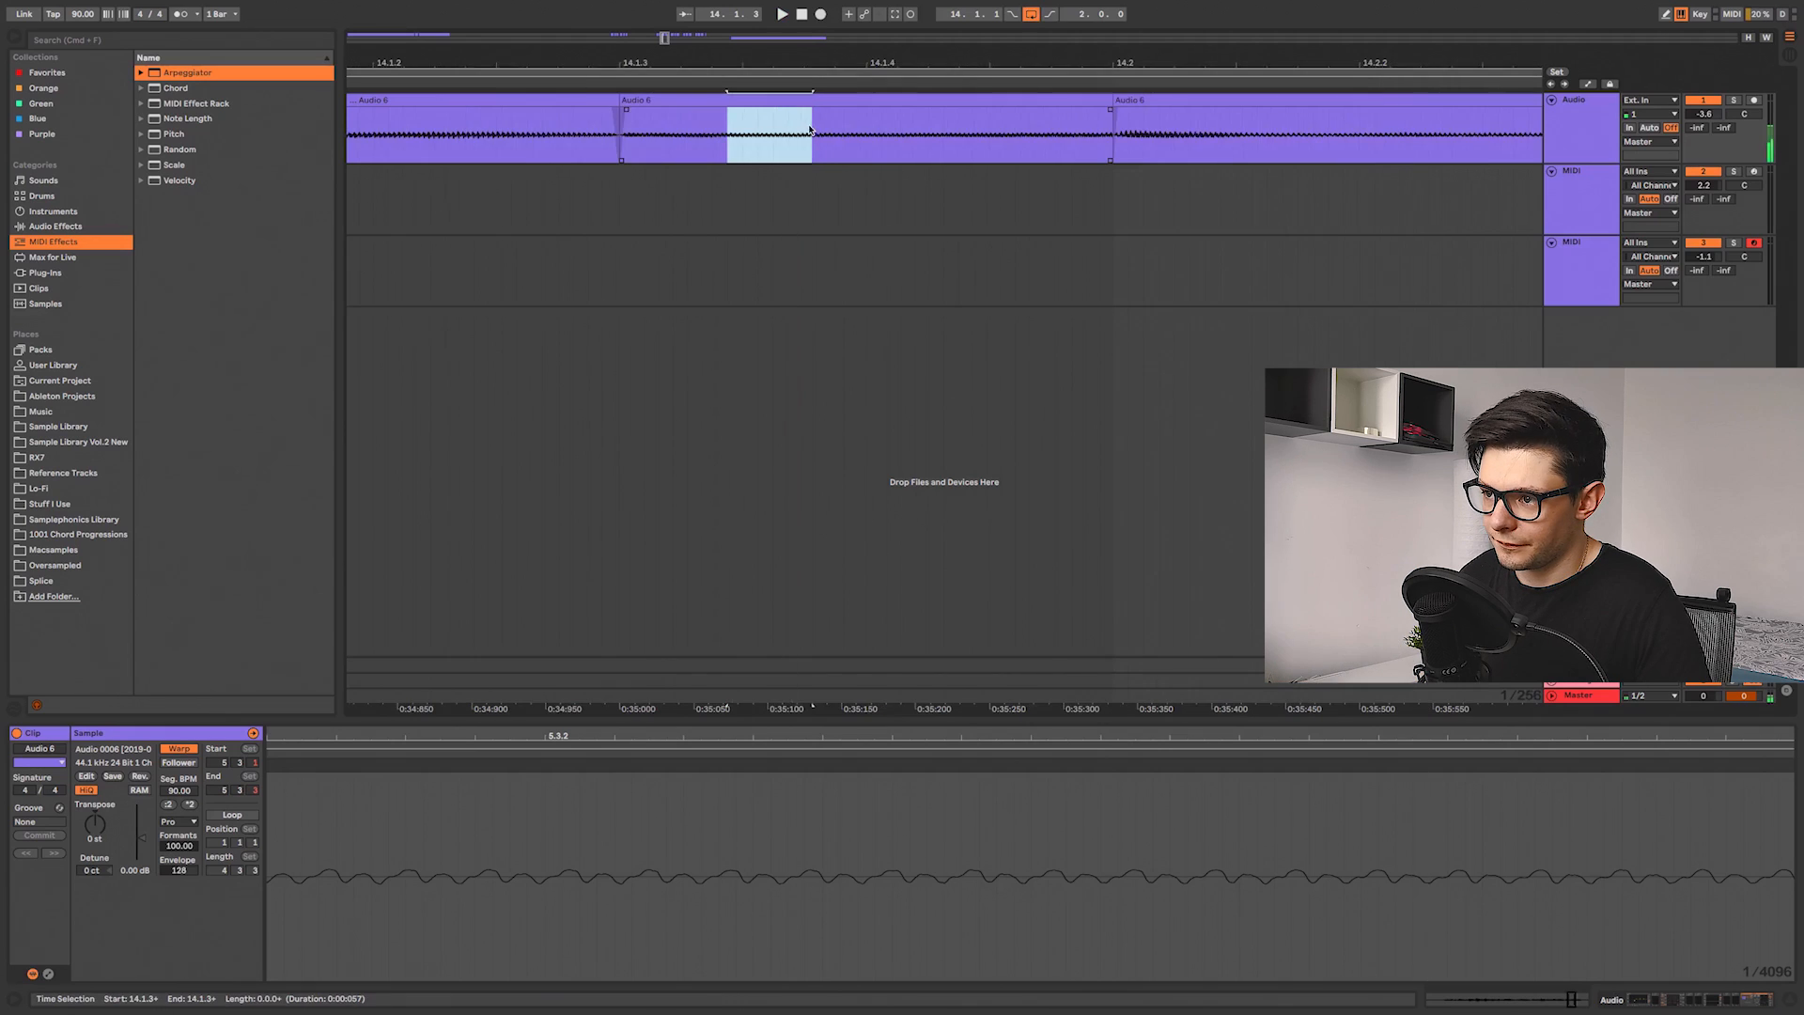
scroll(806, 134, down, 10)
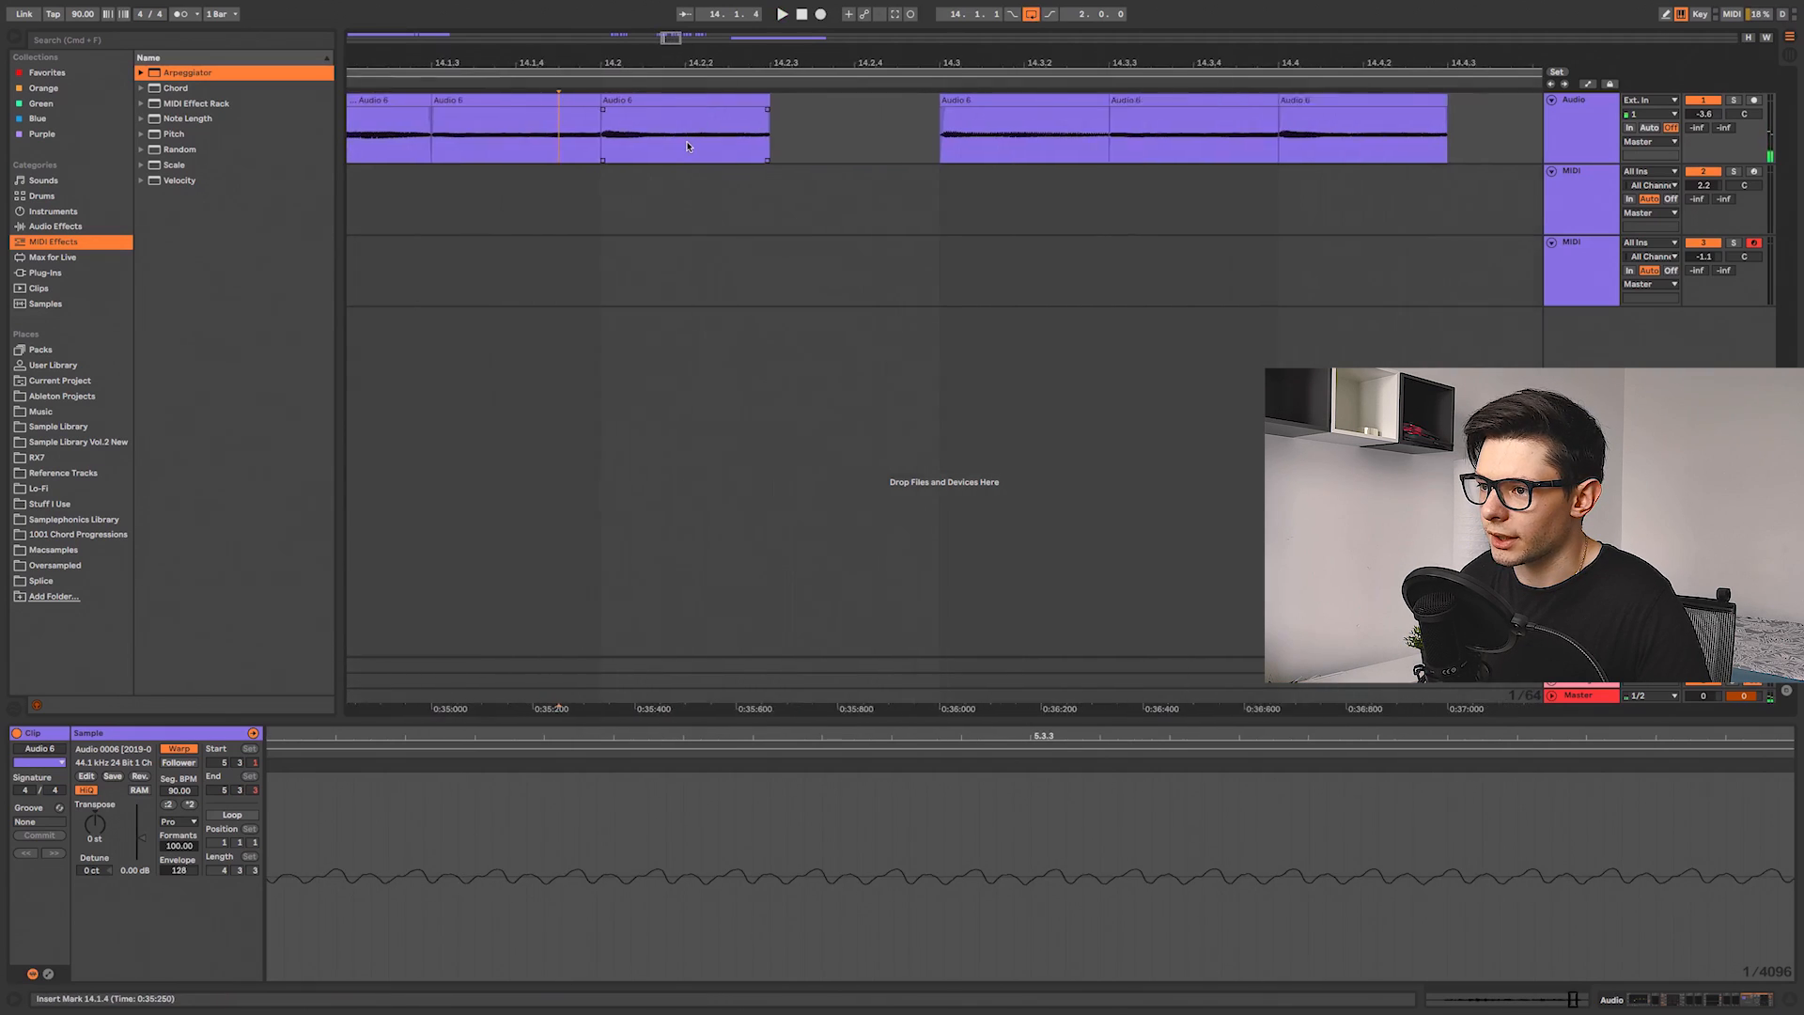
click(827, 169)
click(816, 146)
scroll(816, 146, up, 3)
click(1753, 1000)
scroll(1409, 864, right, 2)
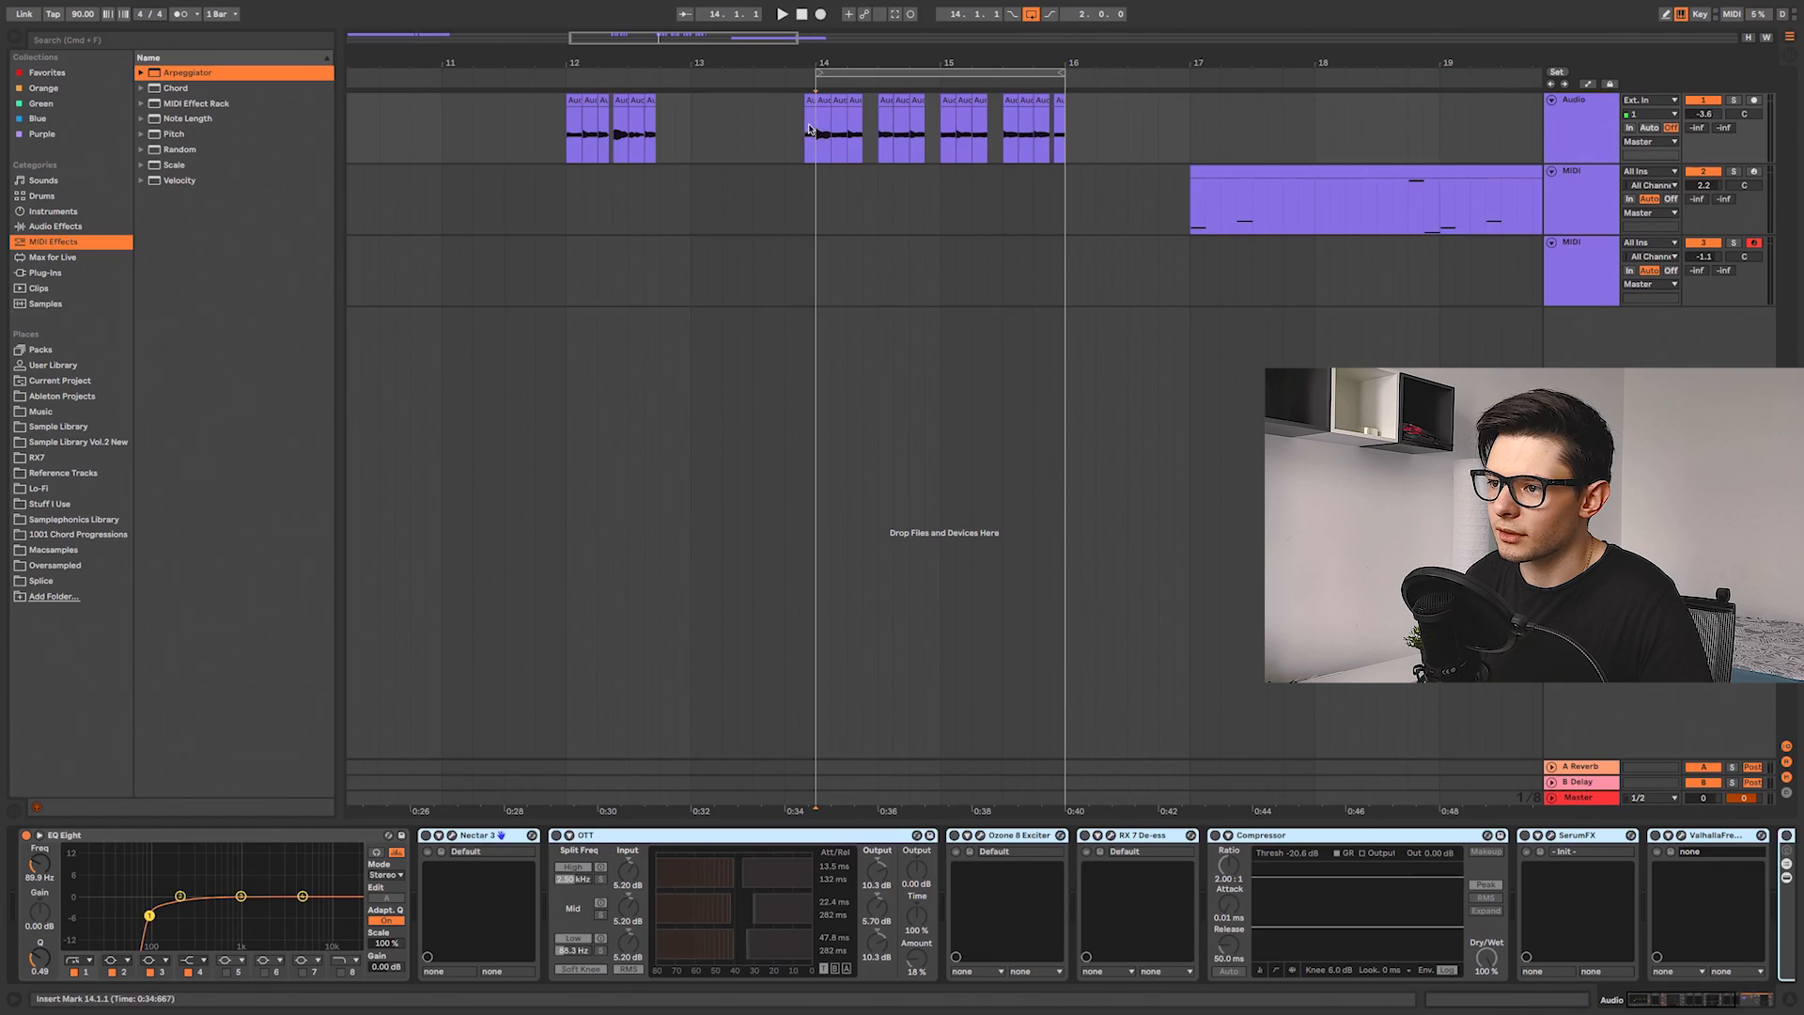
click(810, 129)
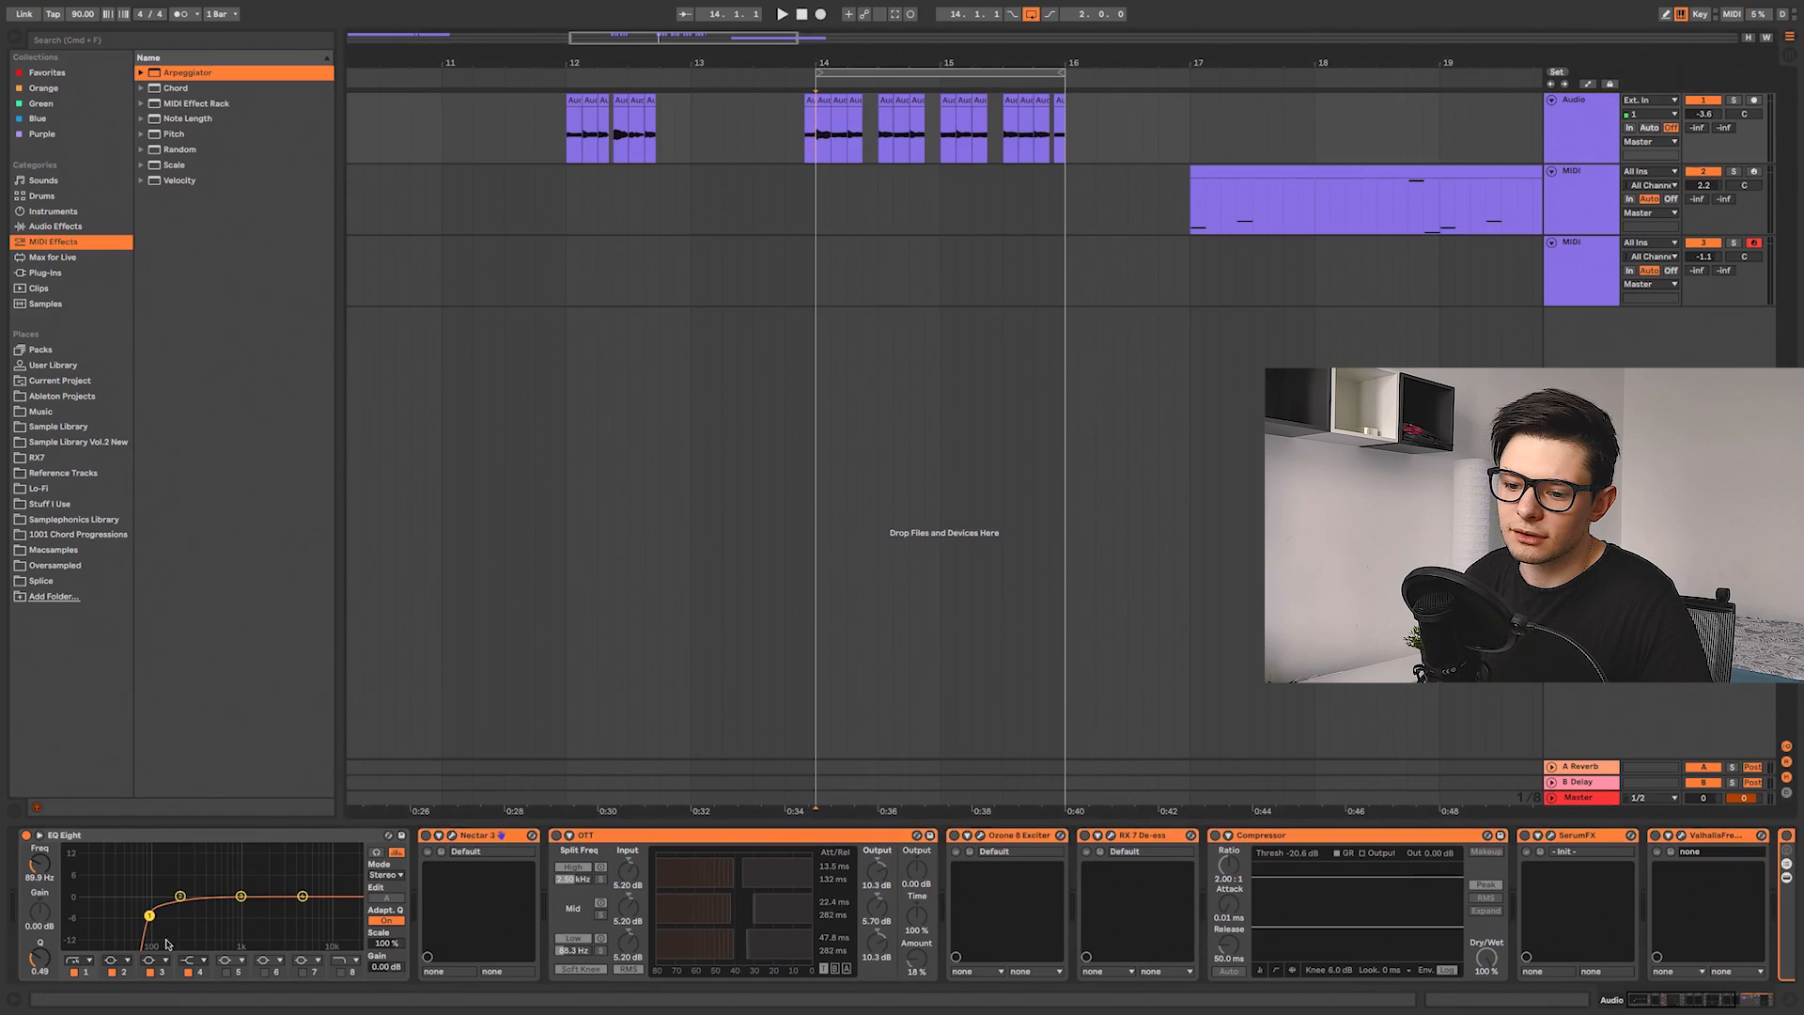
Step: Play the chopped vocals through the master chain and open the Nectar 3 plugin window
key(space)
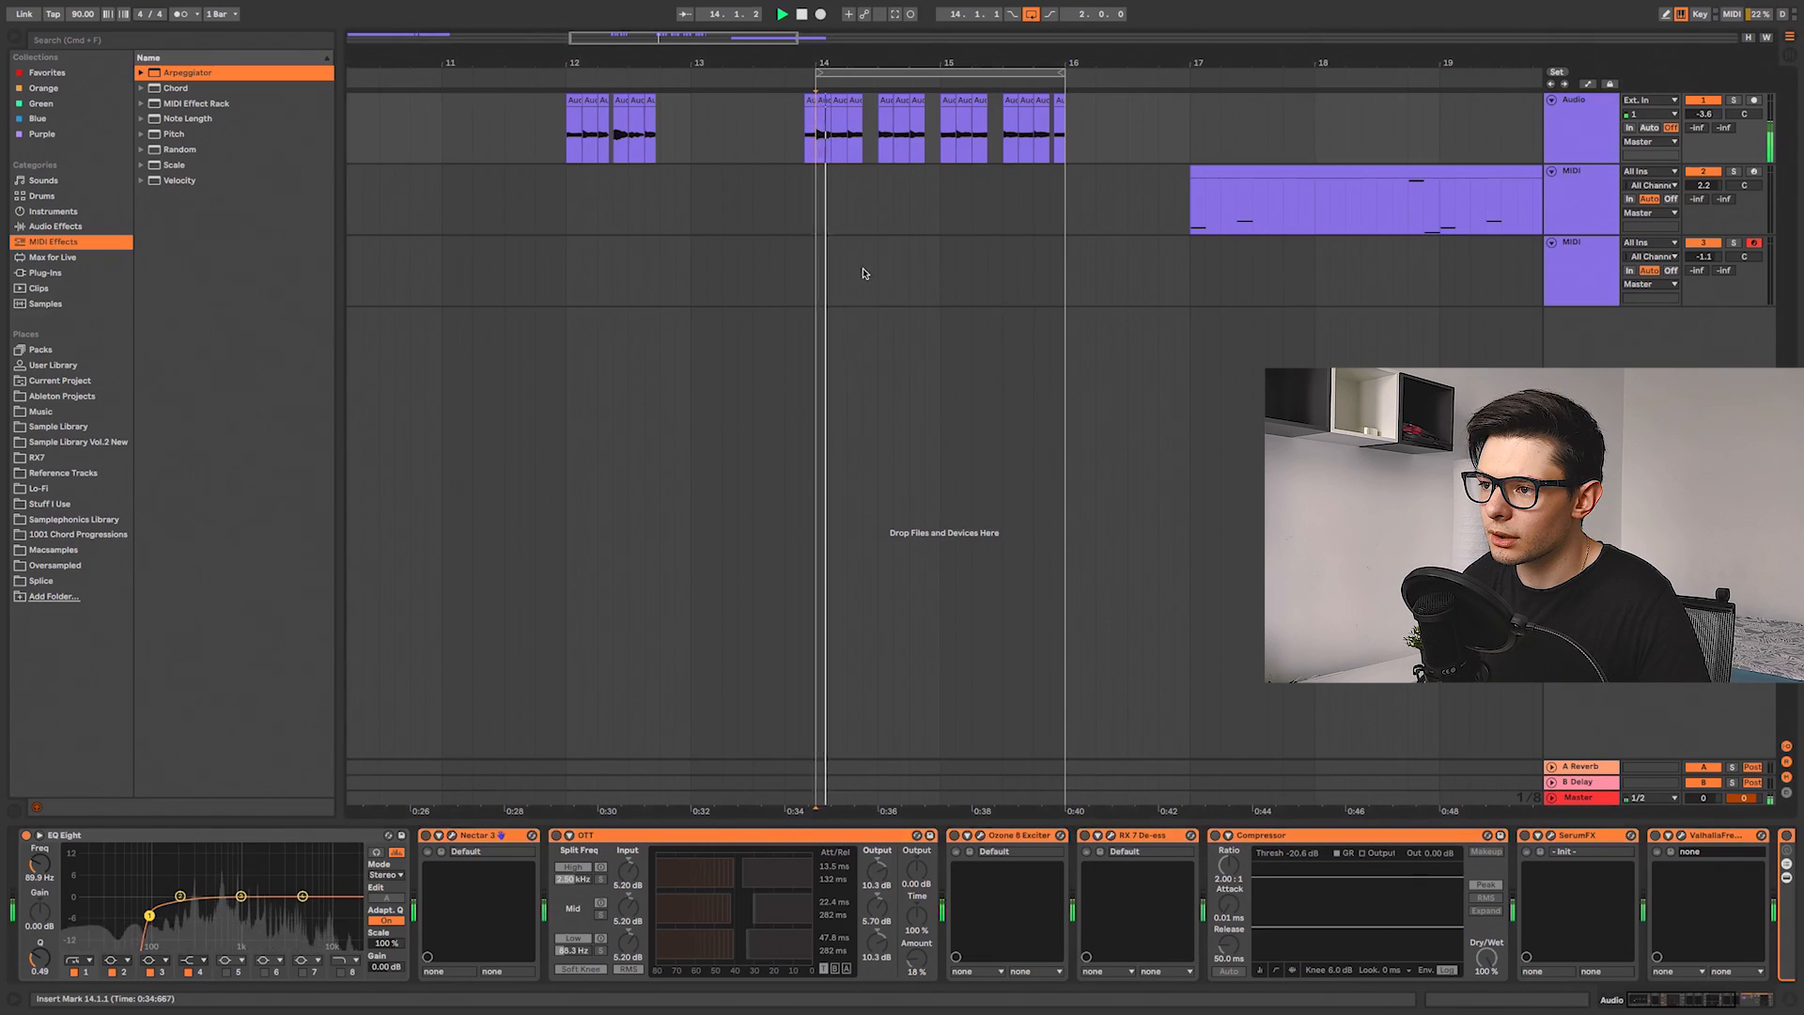
key(plus)
click(921, 187)
click(685, 152)
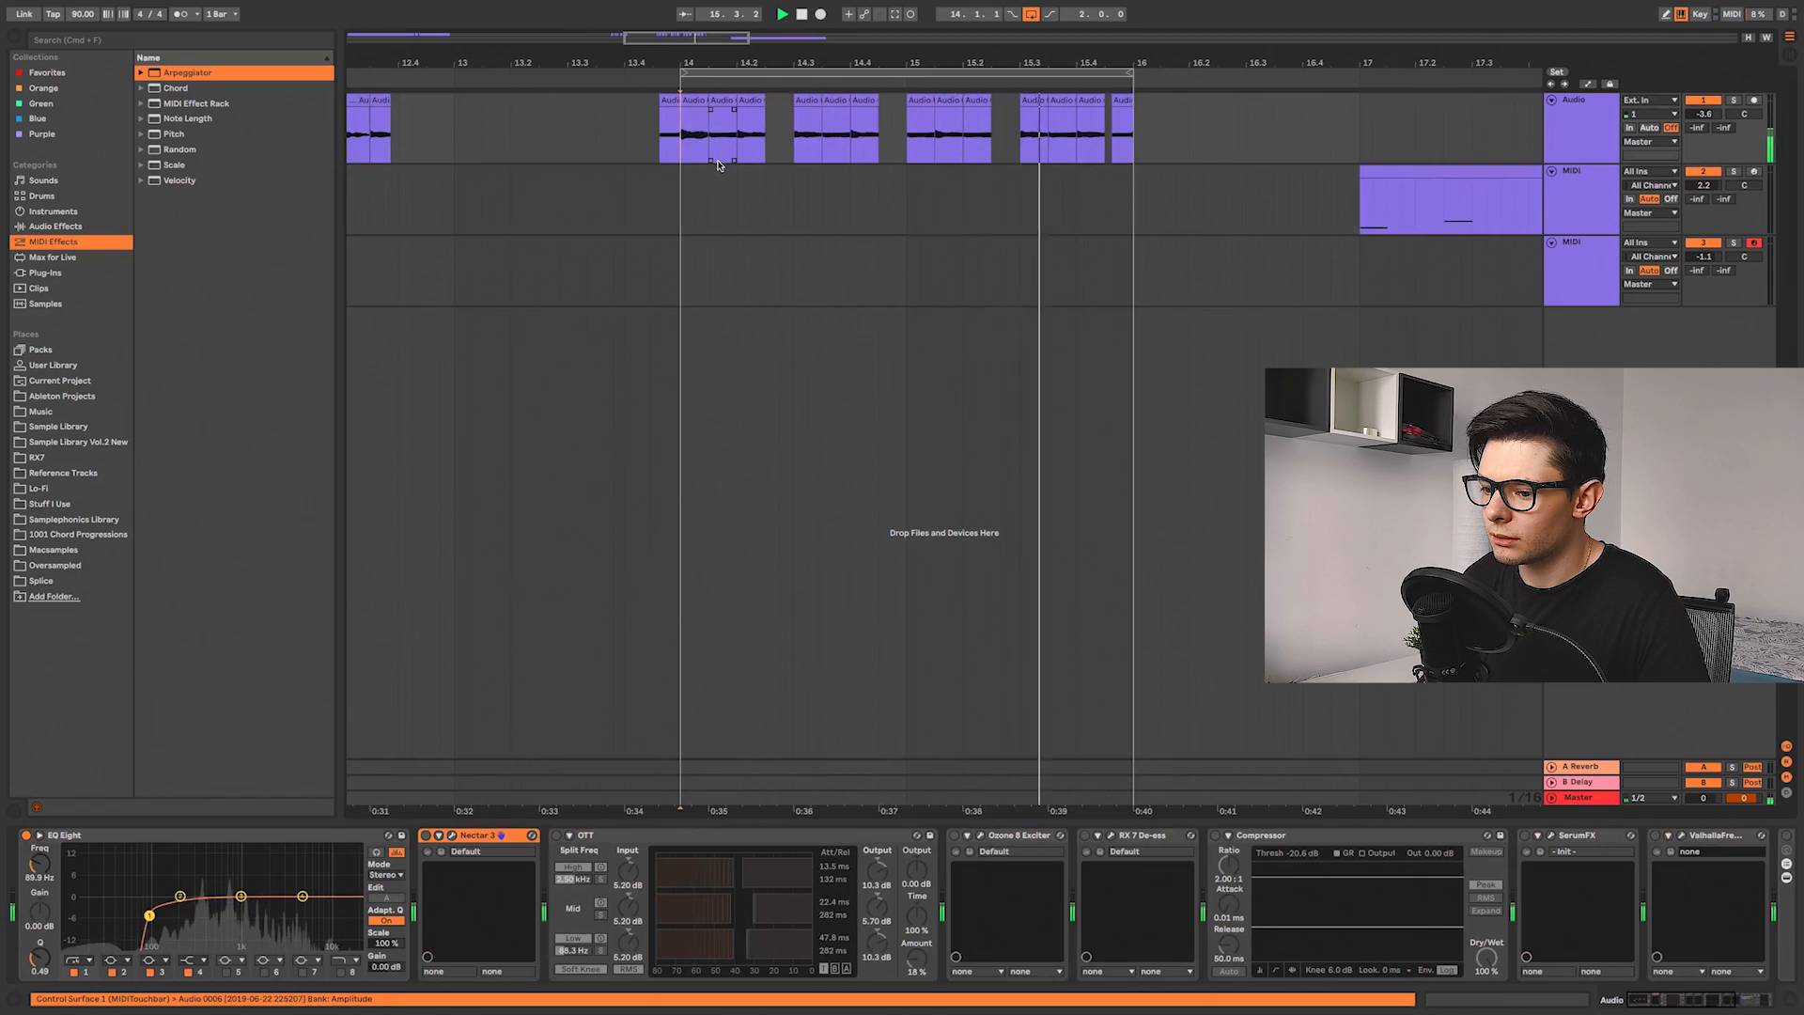
click(453, 836)
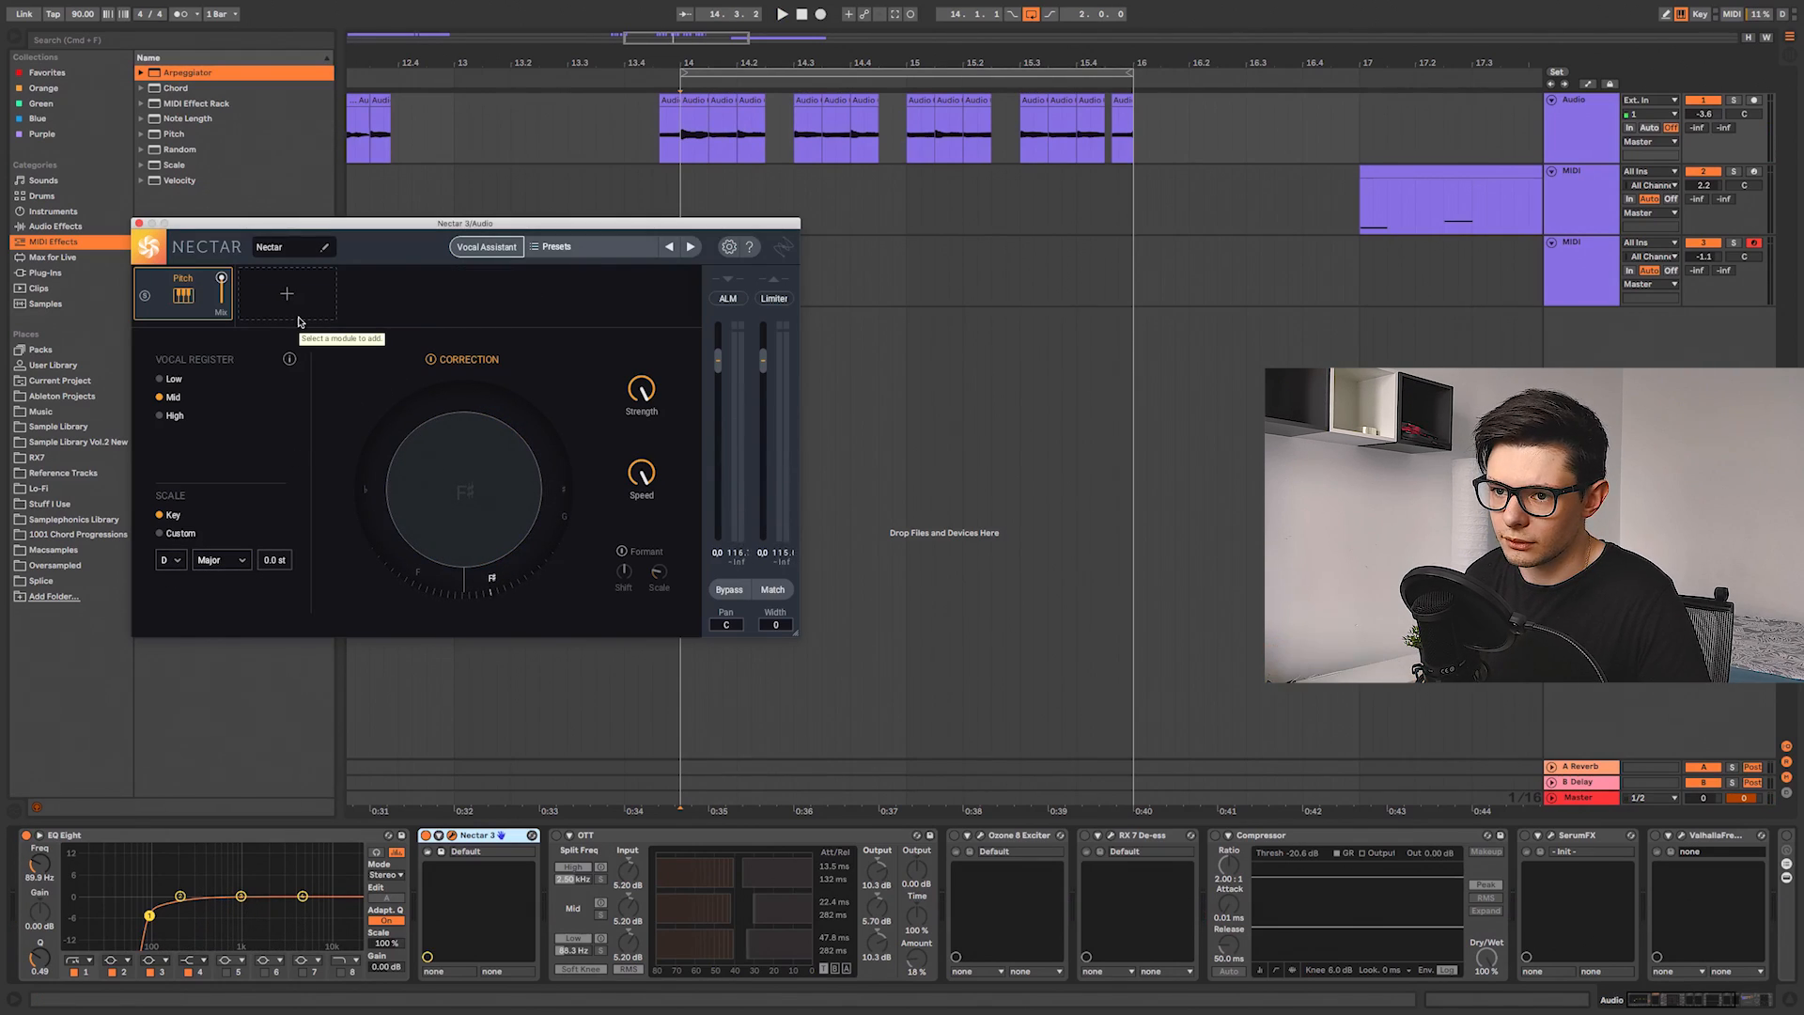
click(610, 841)
Step: Toggle the OTT compressor on the Master chain and play the chops to compare
click(557, 835)
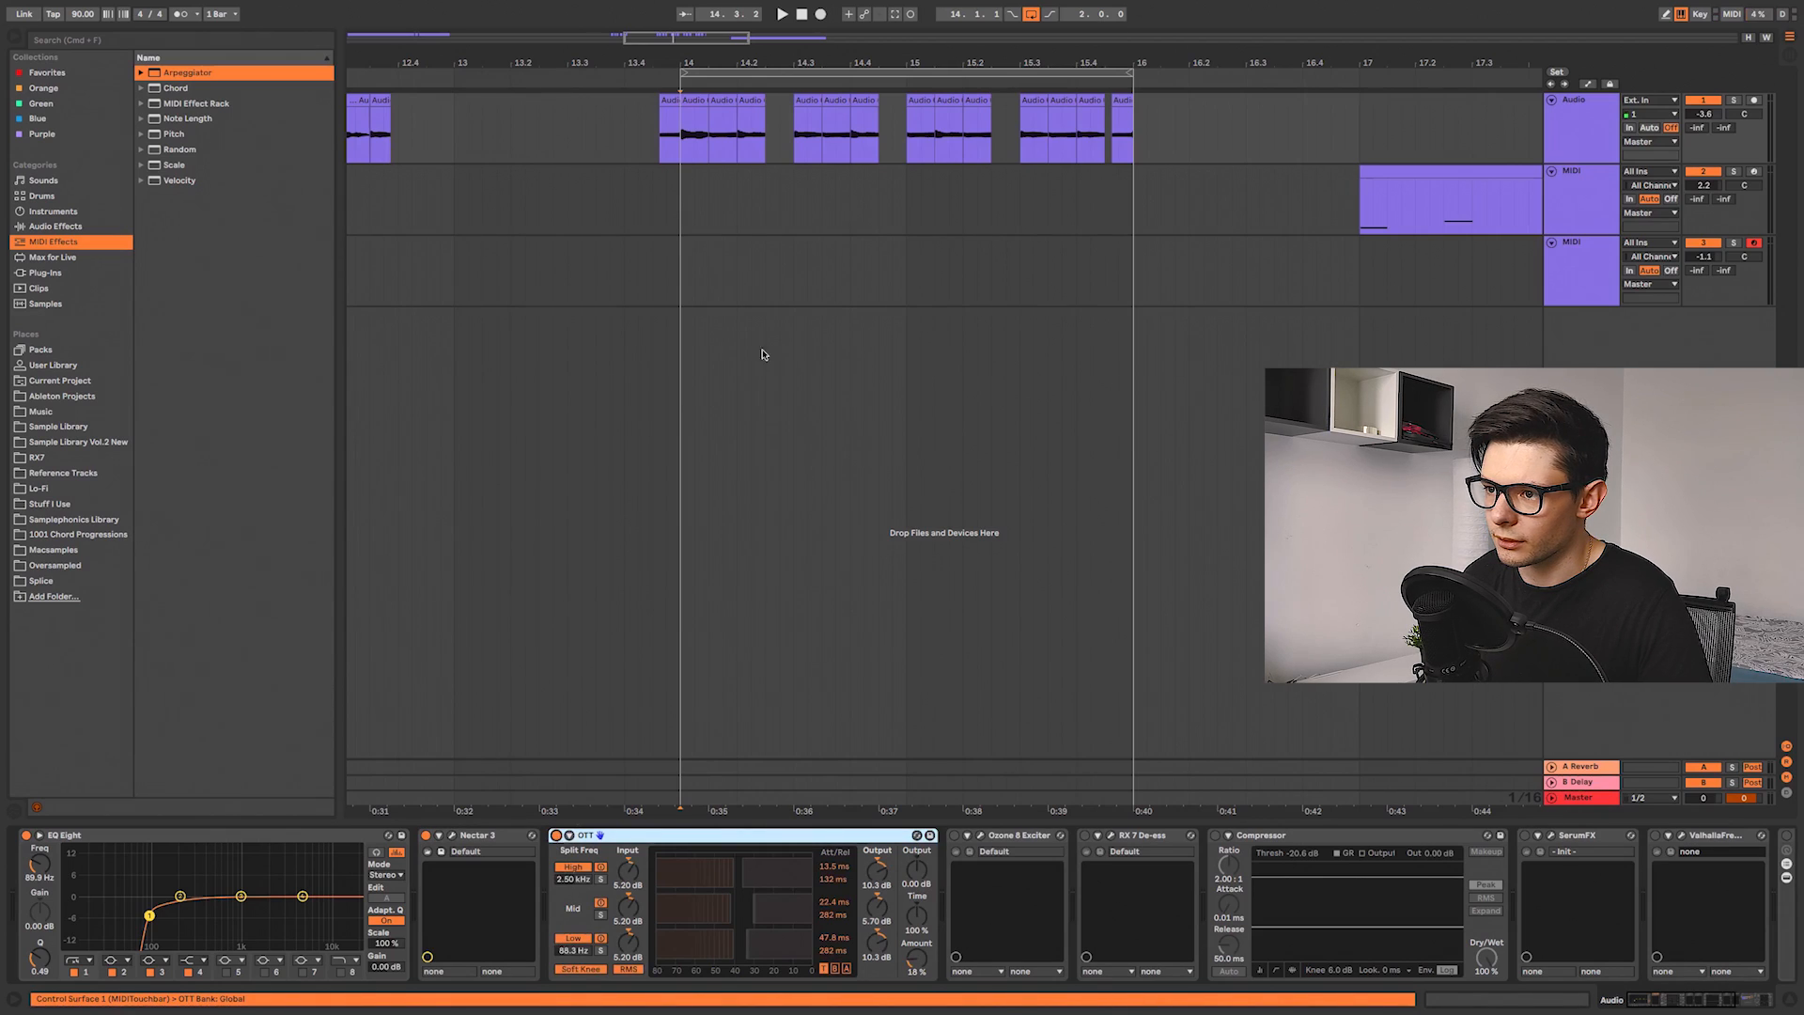
click(676, 146)
key(space)
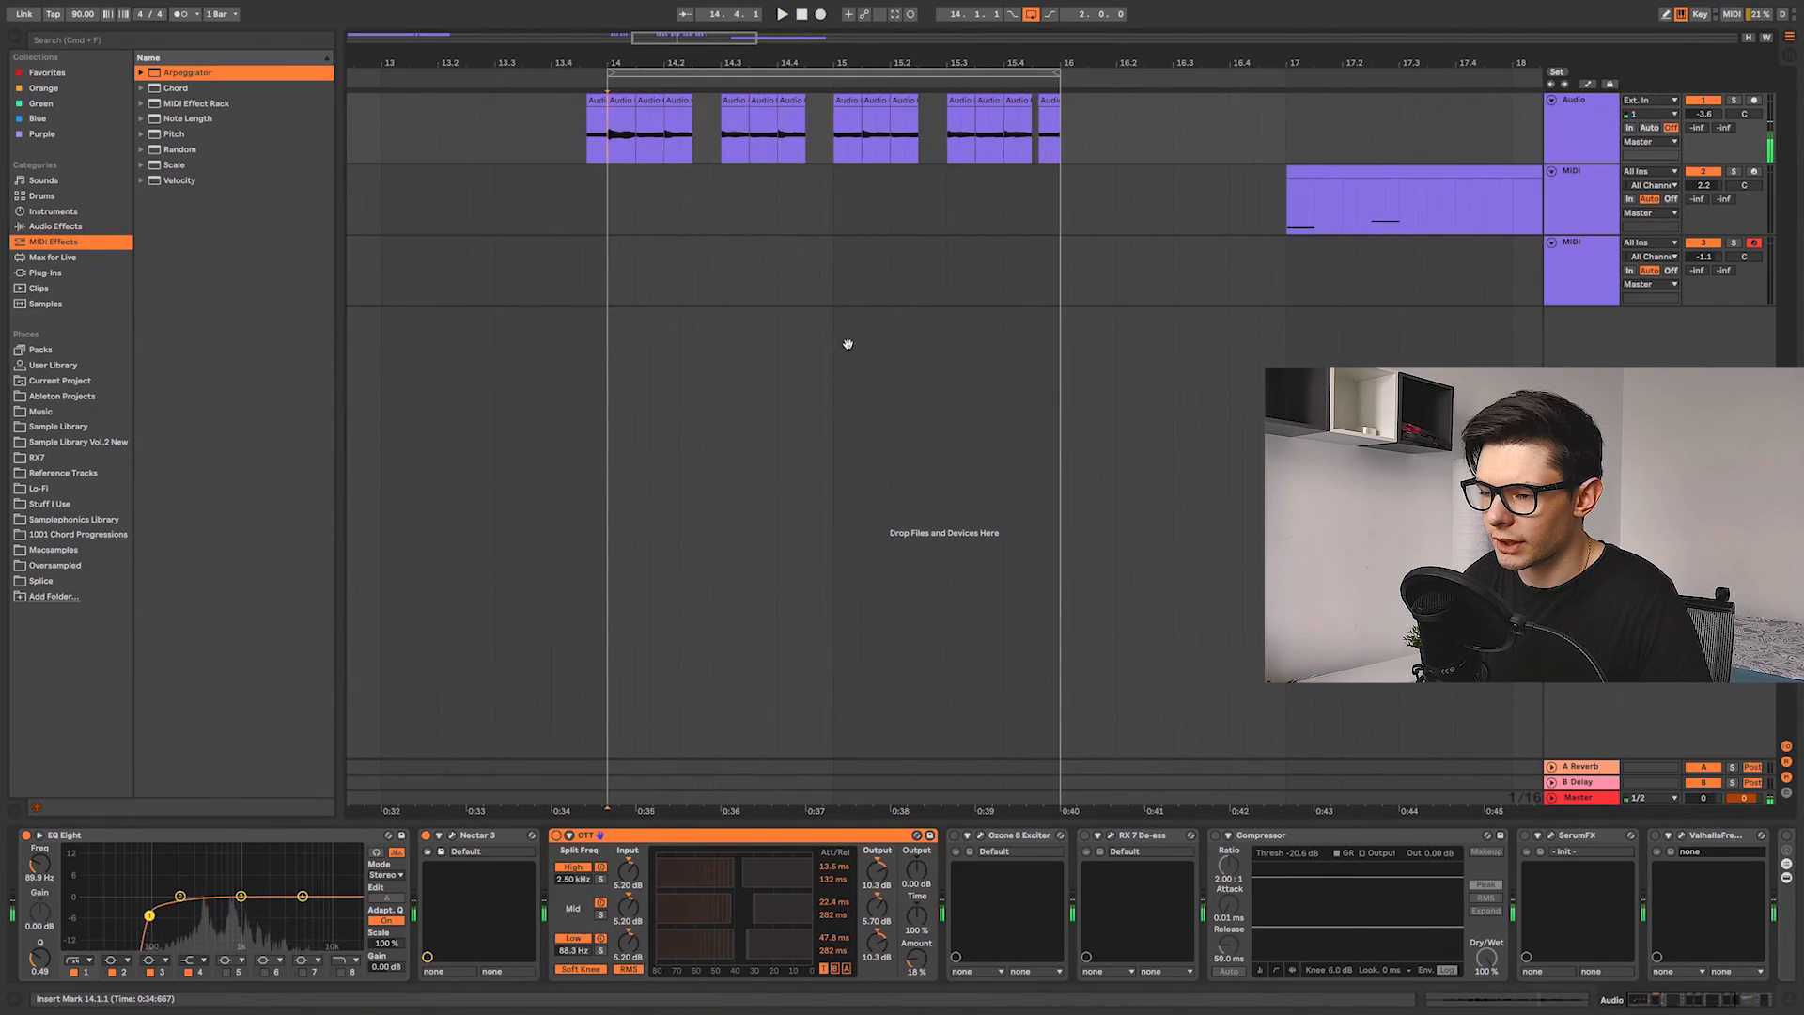
Step: Open the Ozone 8 Exciter plugin and toggle it on and off while the chops play
click(955, 837)
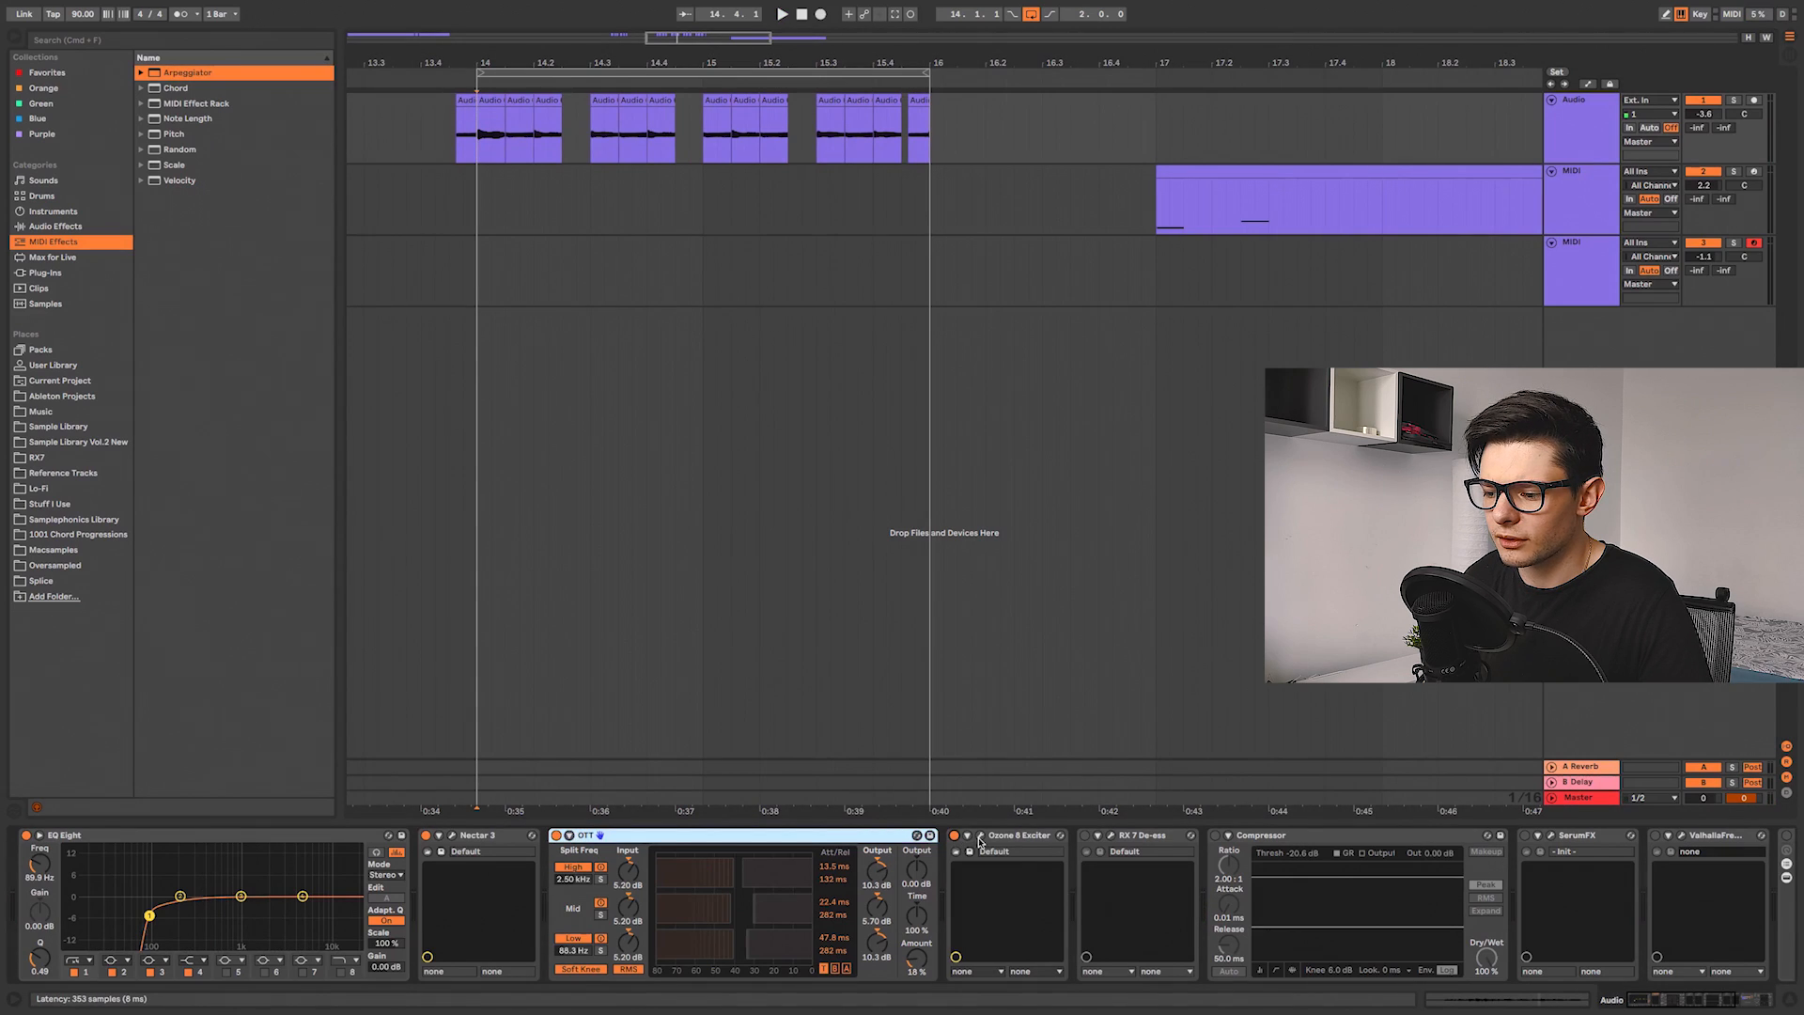
click(978, 836)
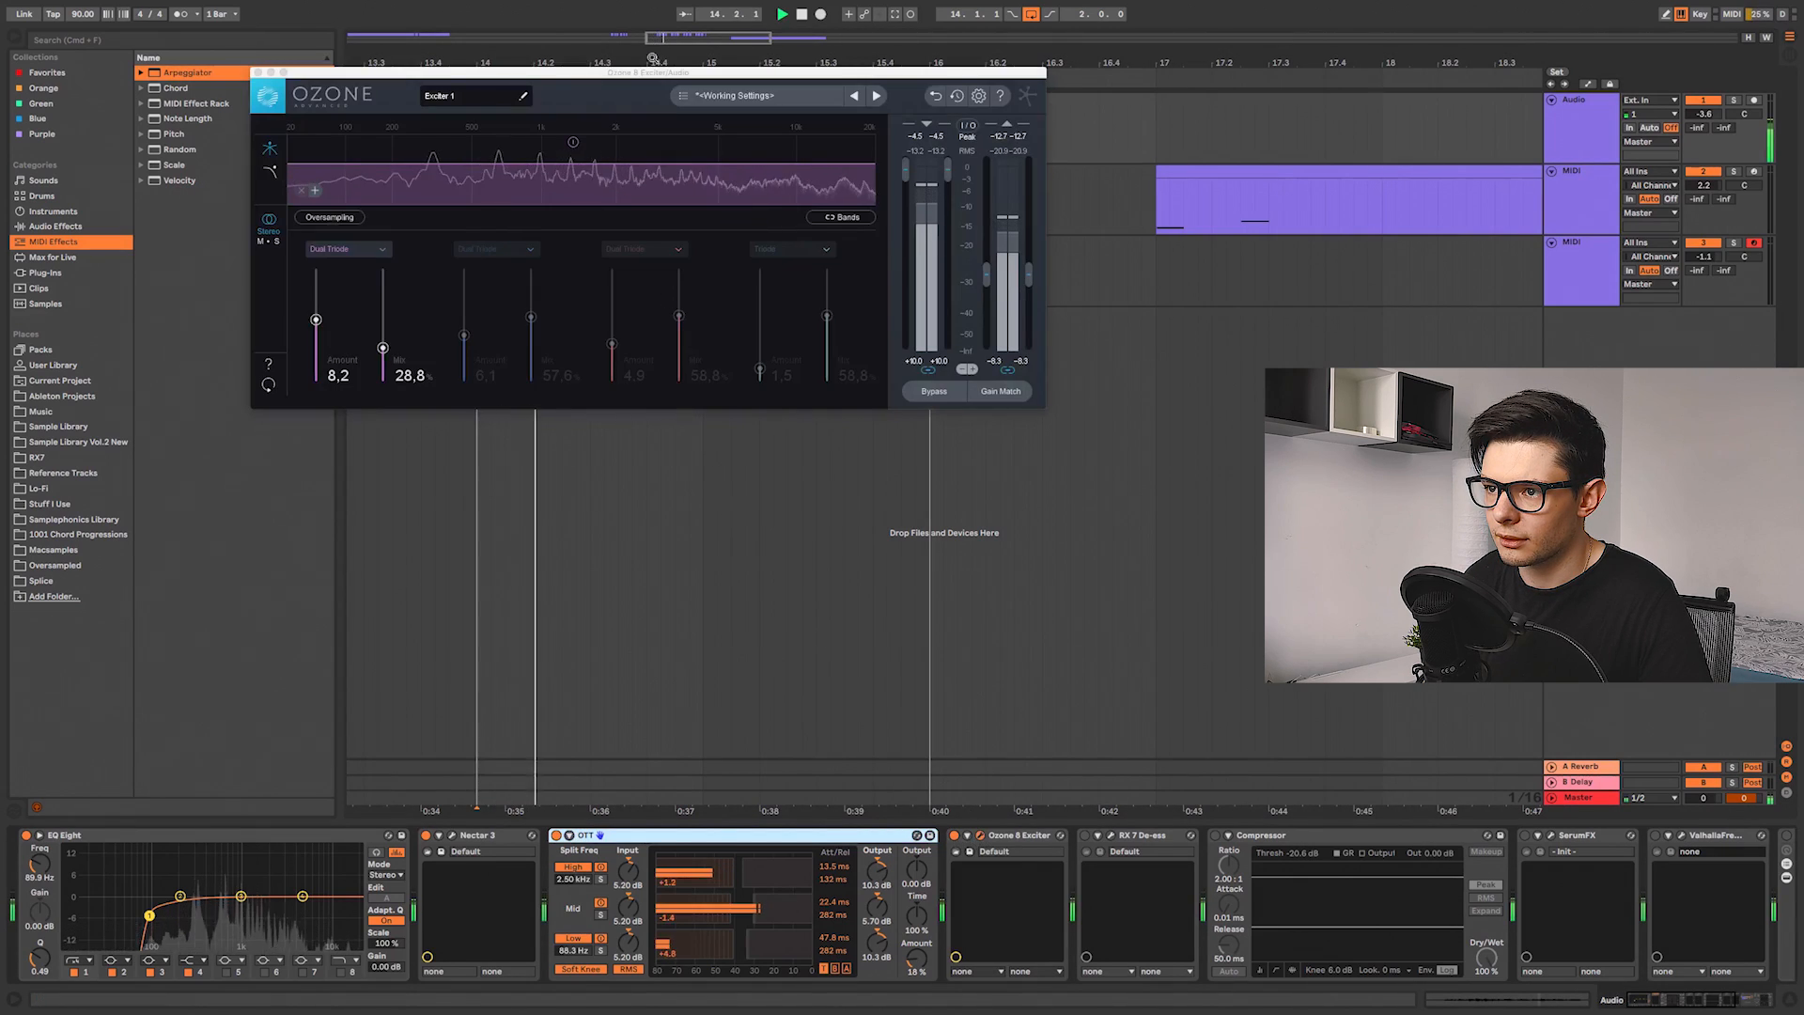
click(954, 836)
click(955, 836)
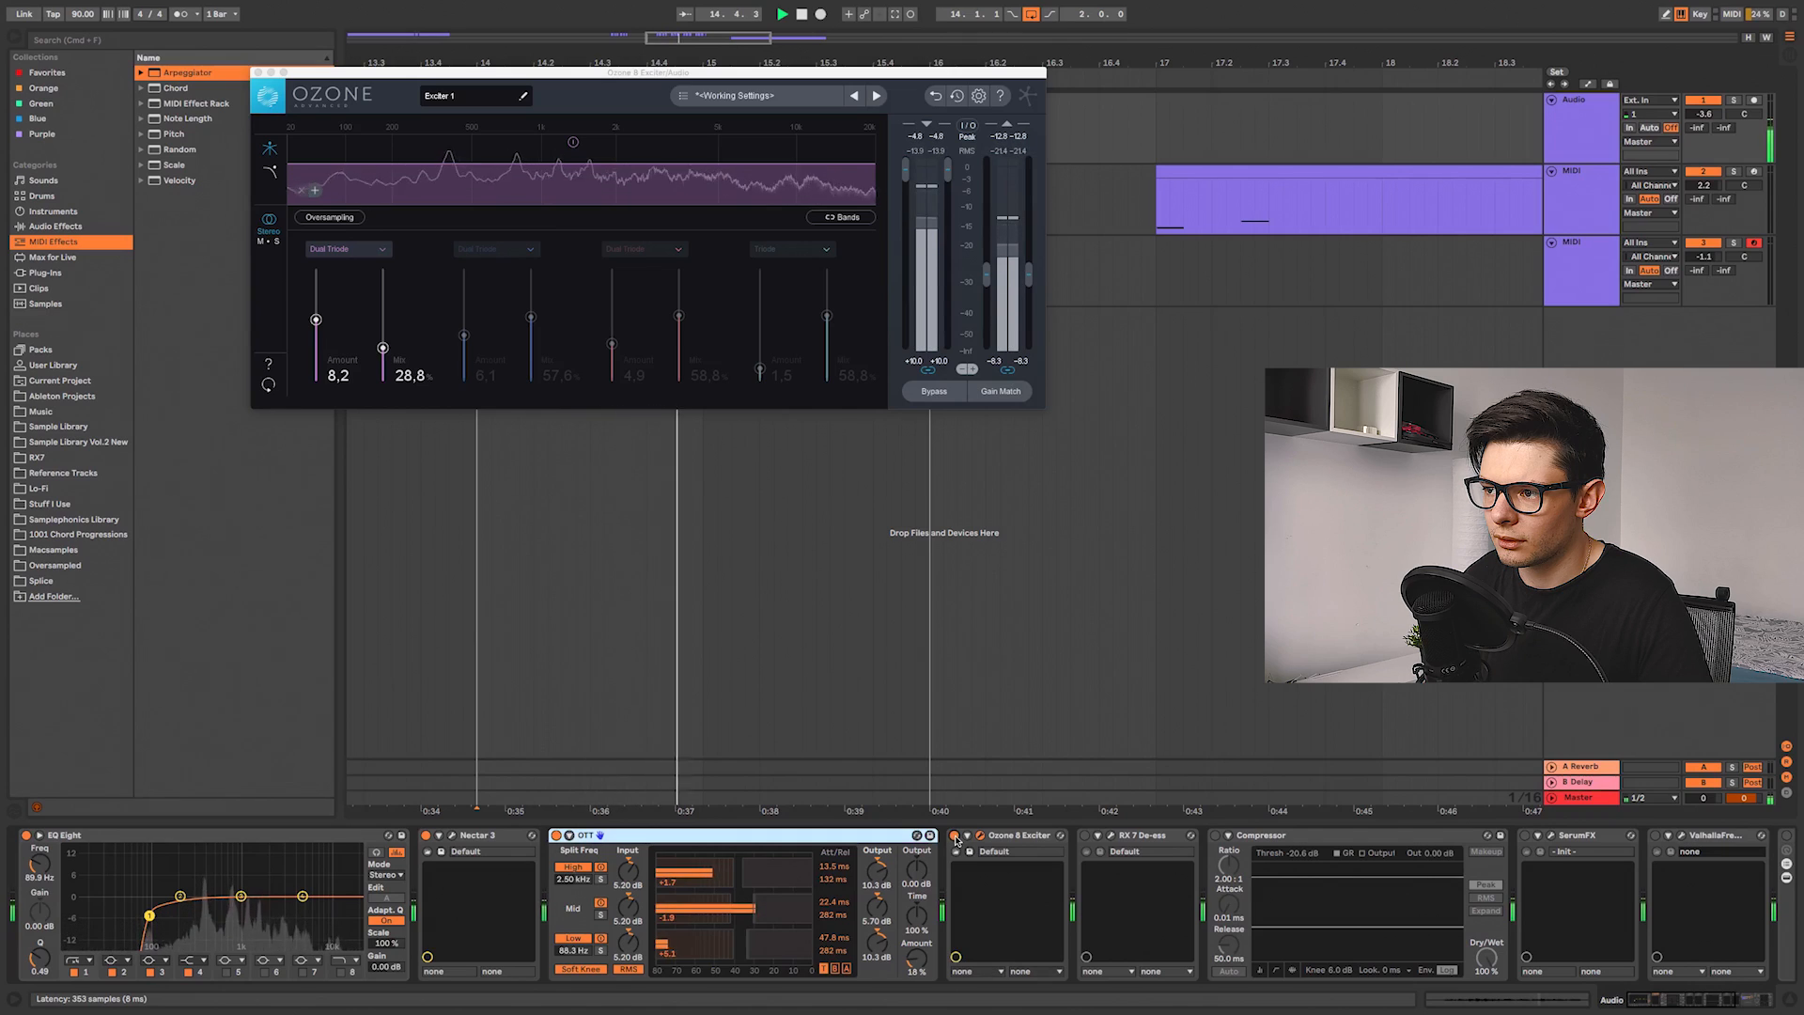
key(space)
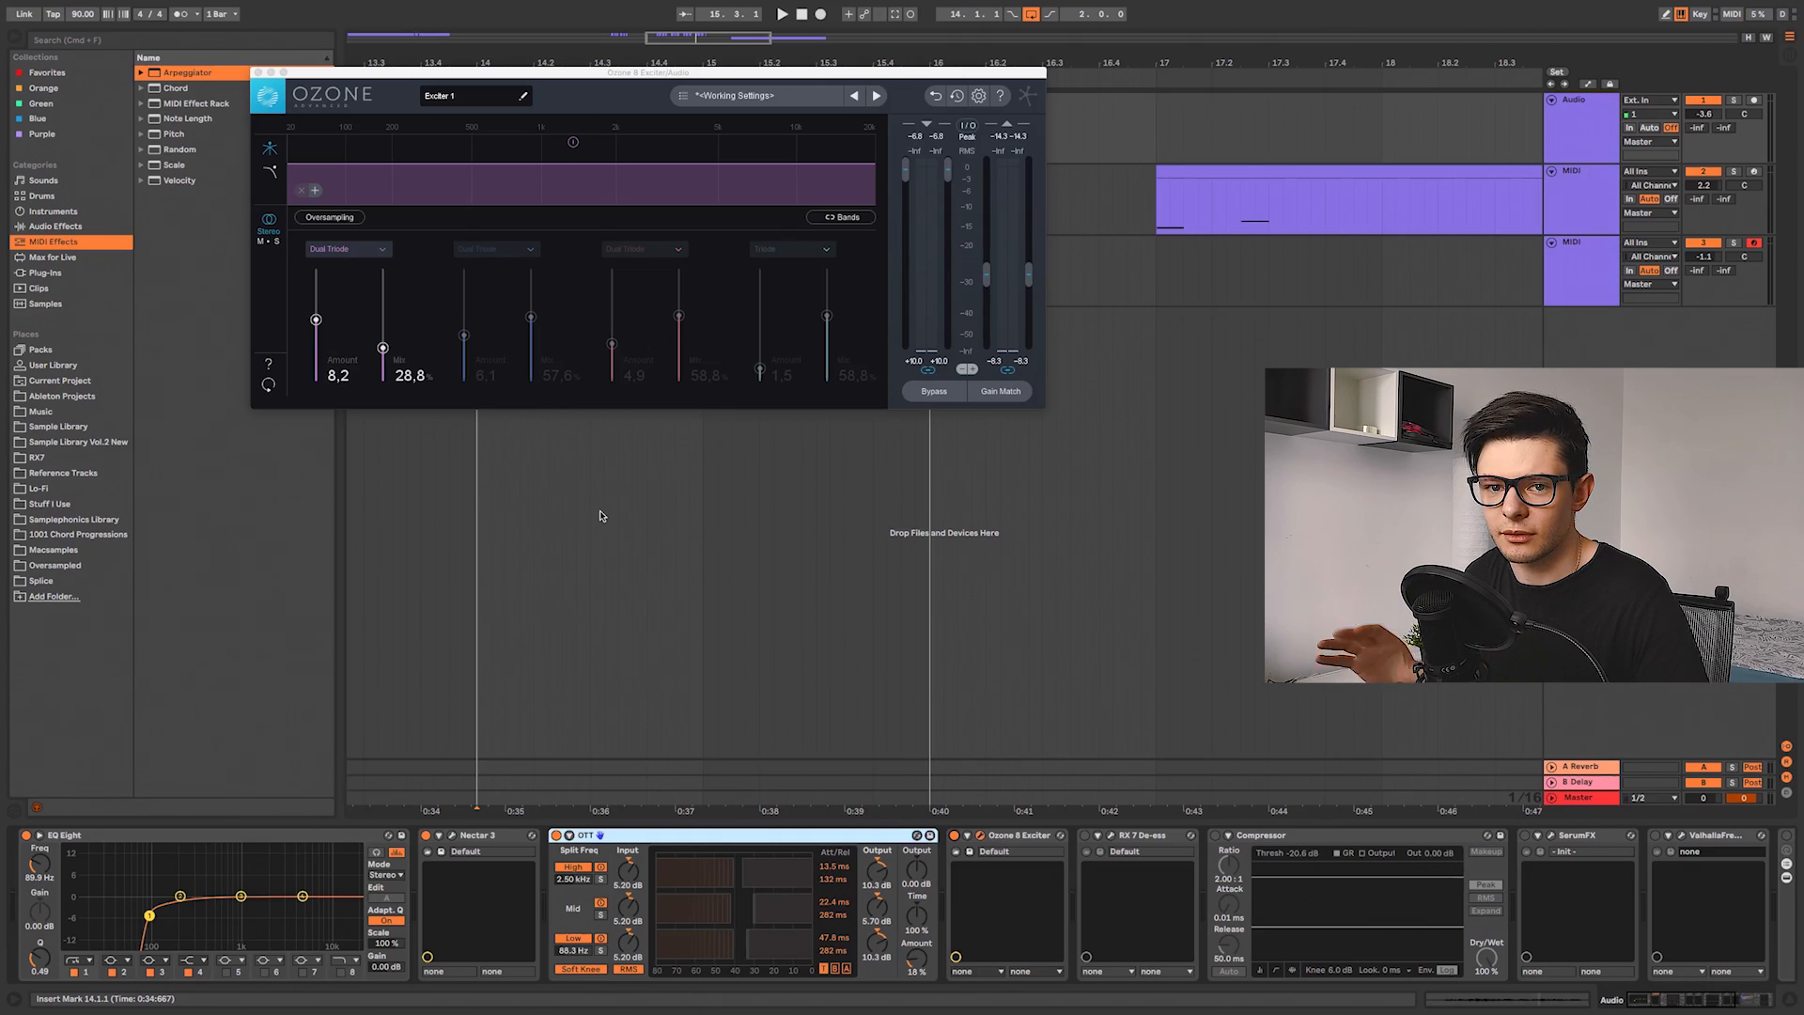
drag(1091, 612, 866, 613)
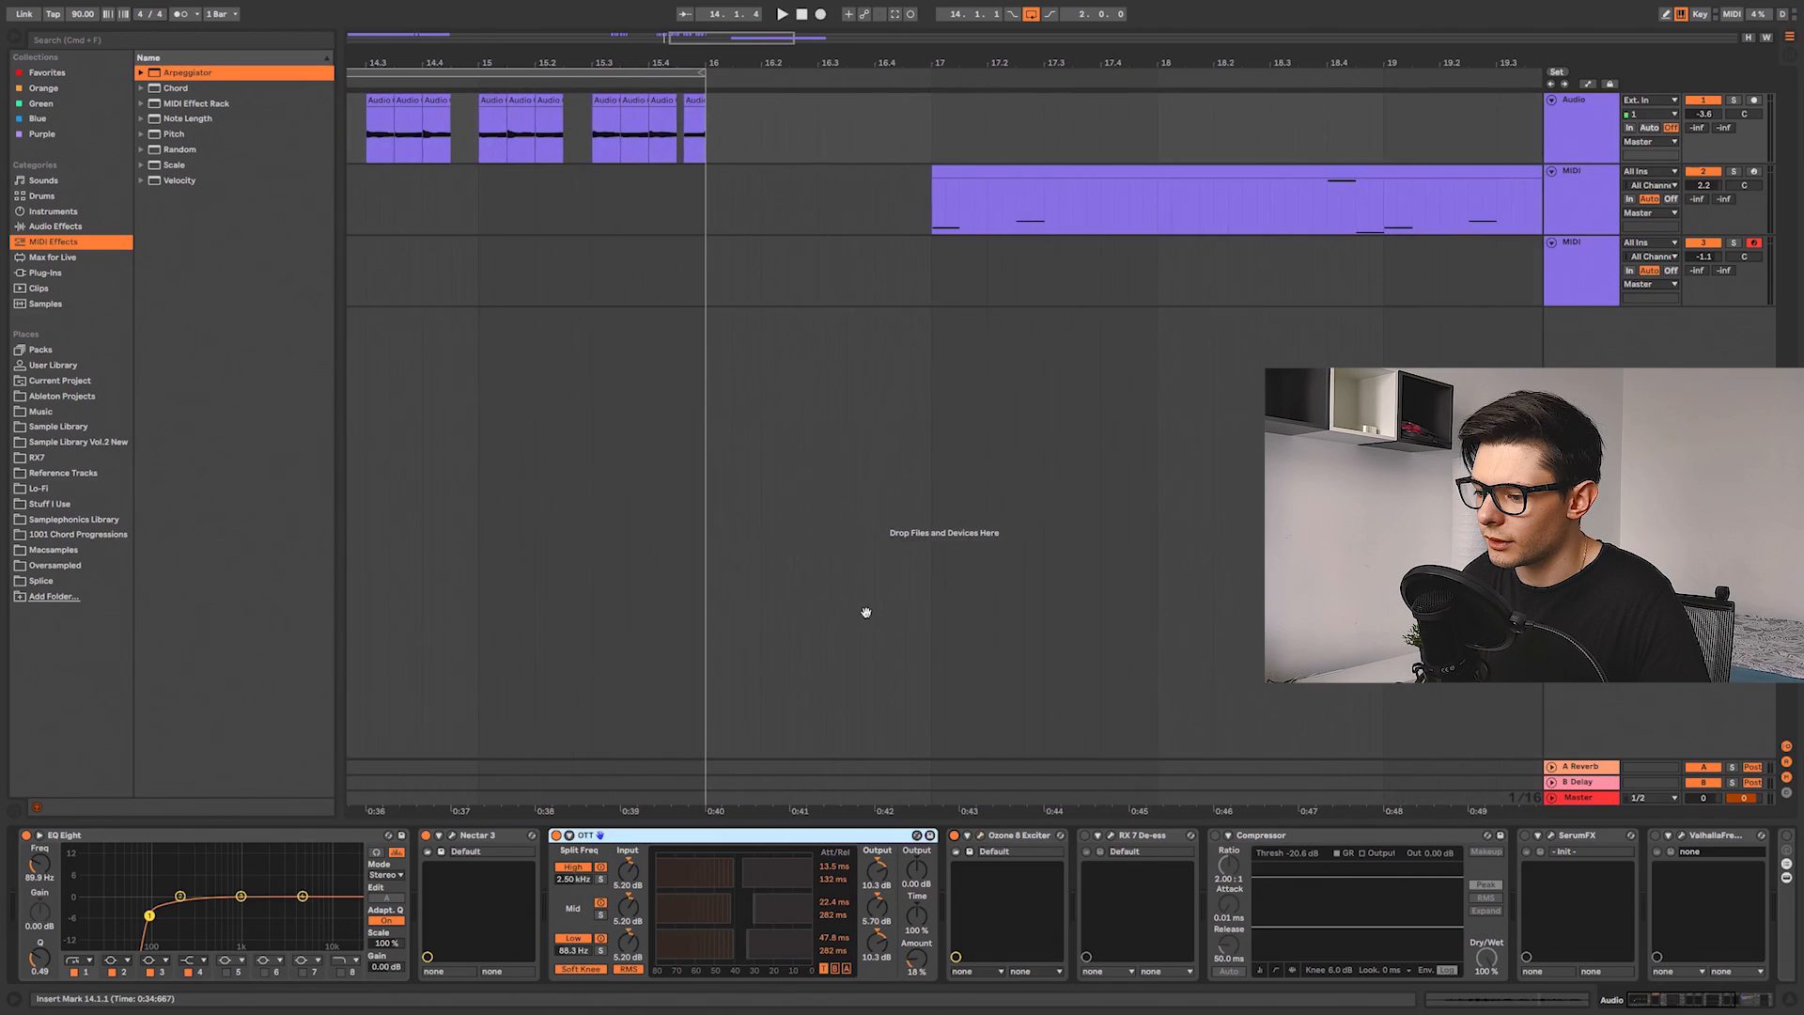
drag(1119, 762, 881, 523)
click(604, 201)
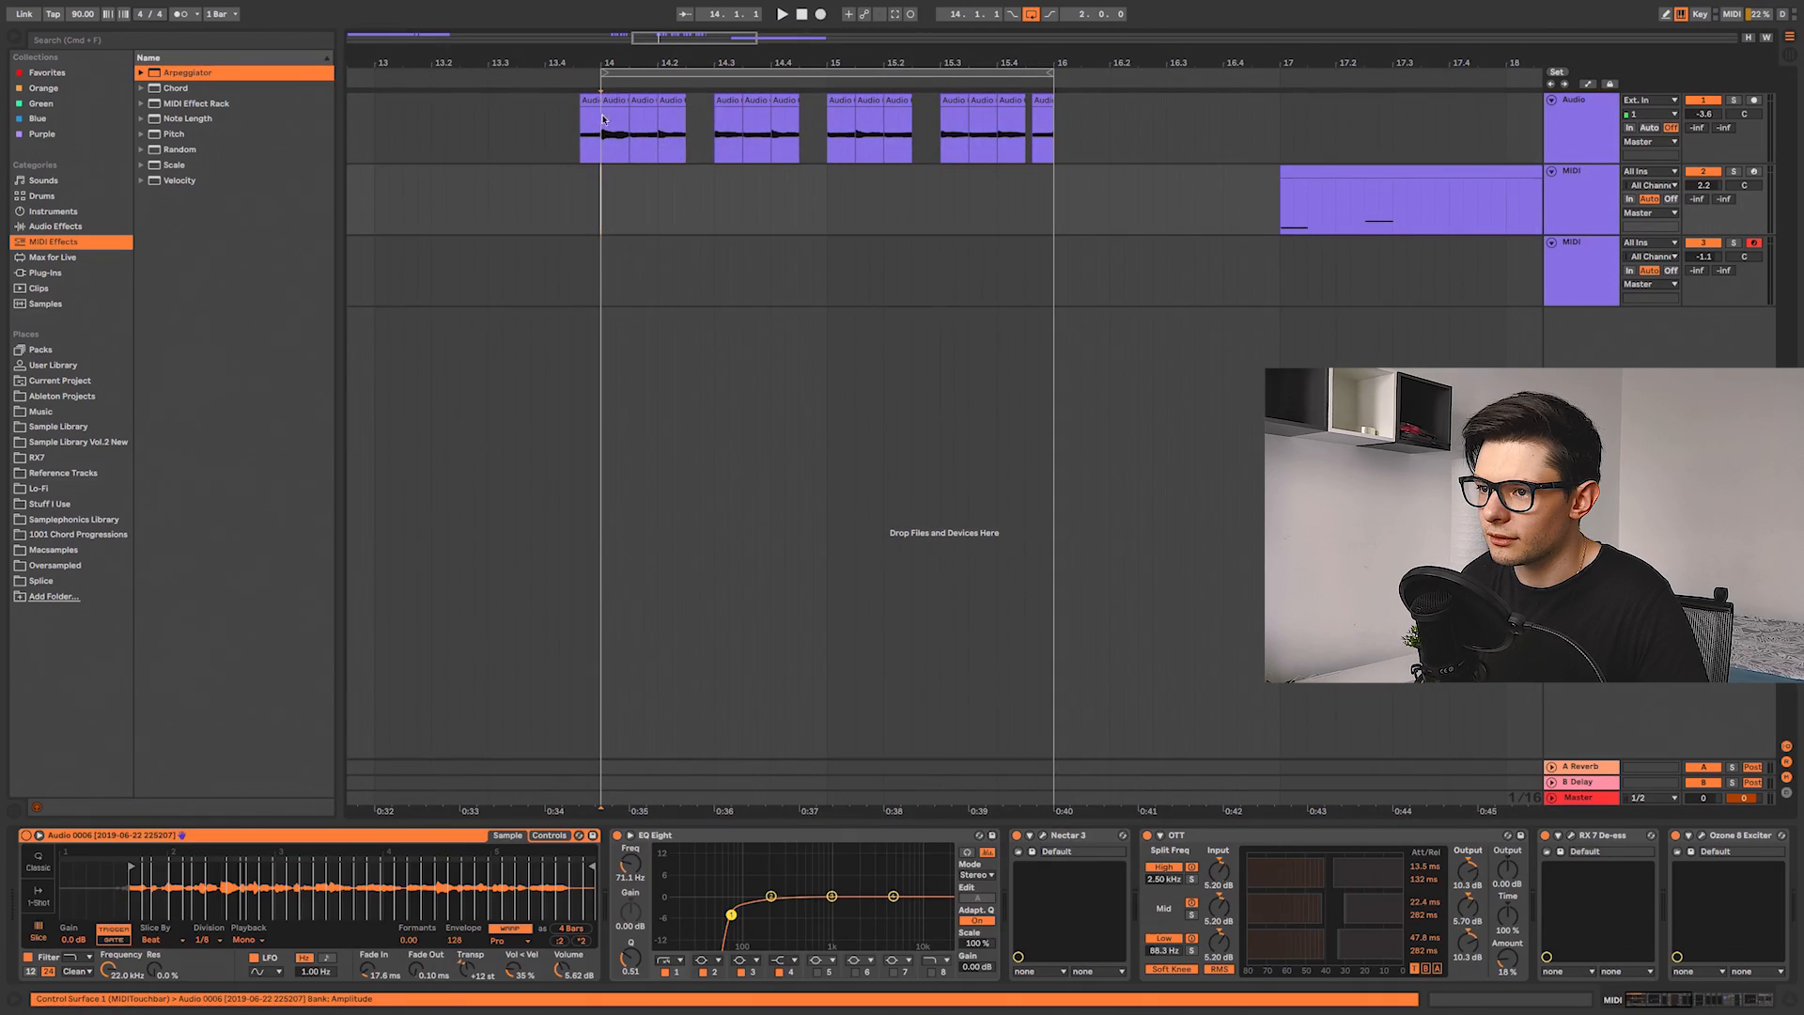
click(991, 781)
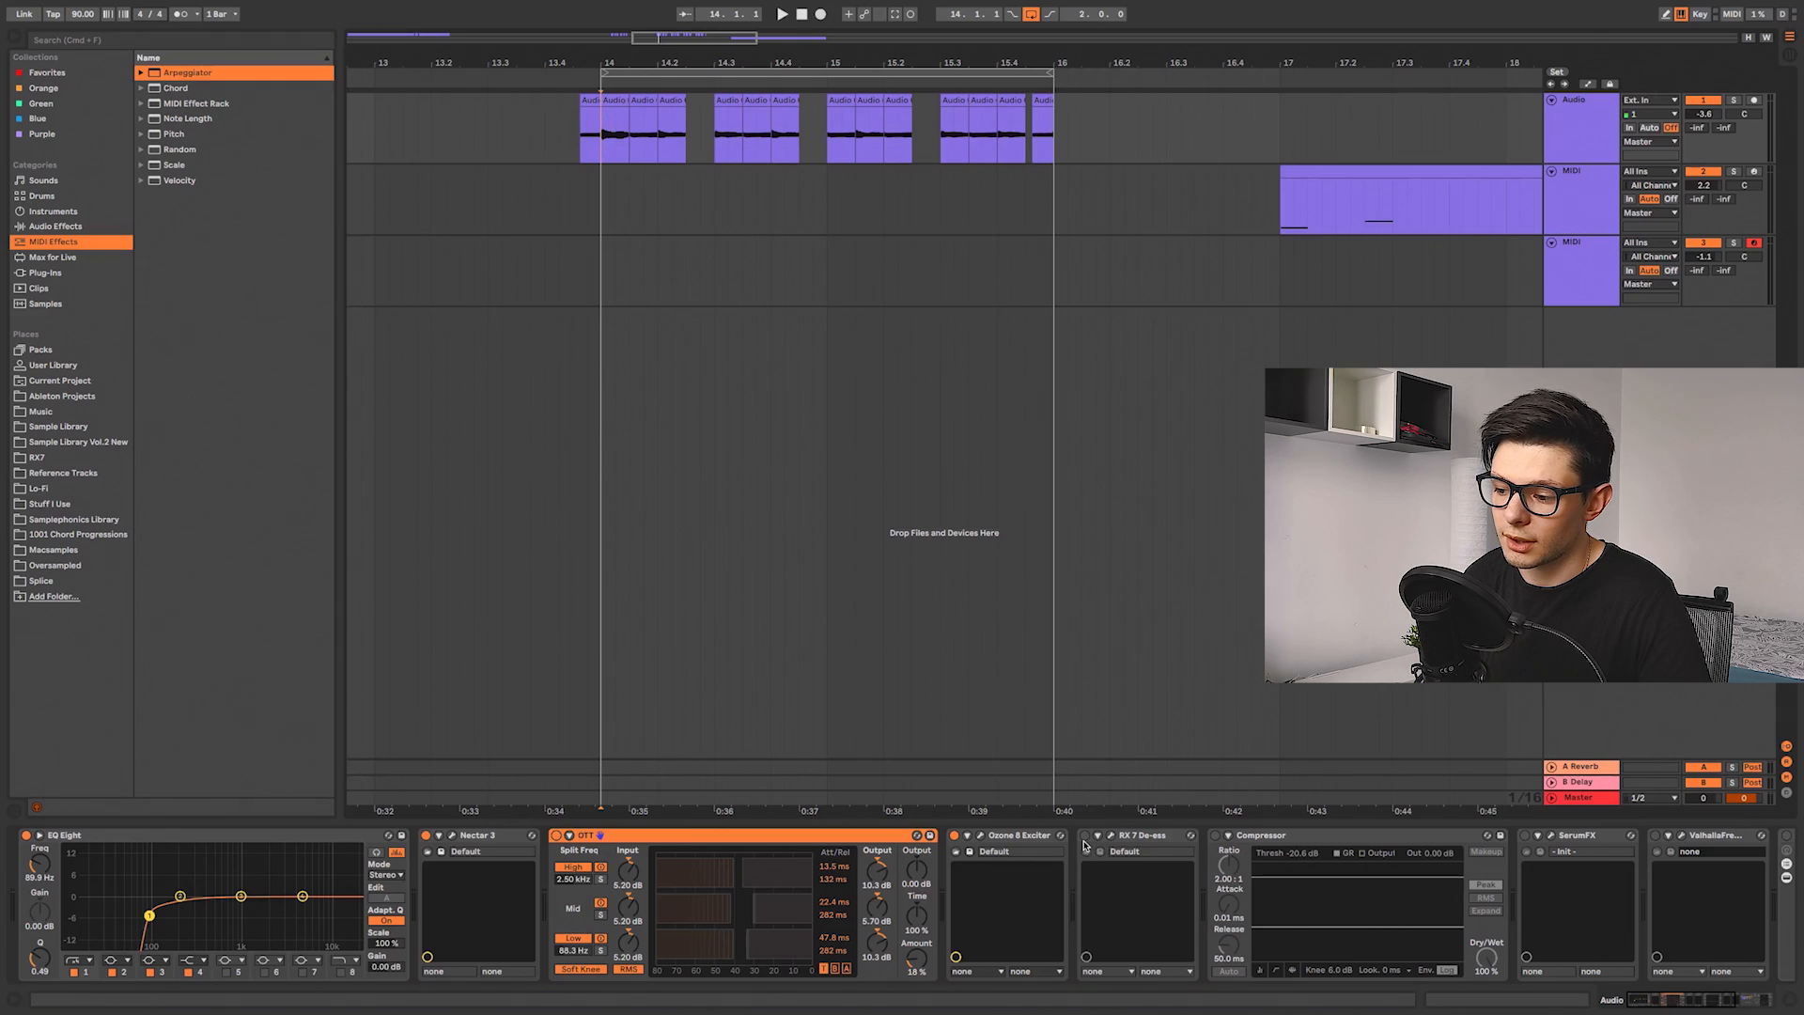
Step: Audition the RX 7 De-ess plugin on the chops, then remove it from the Master chain
click(1110, 835)
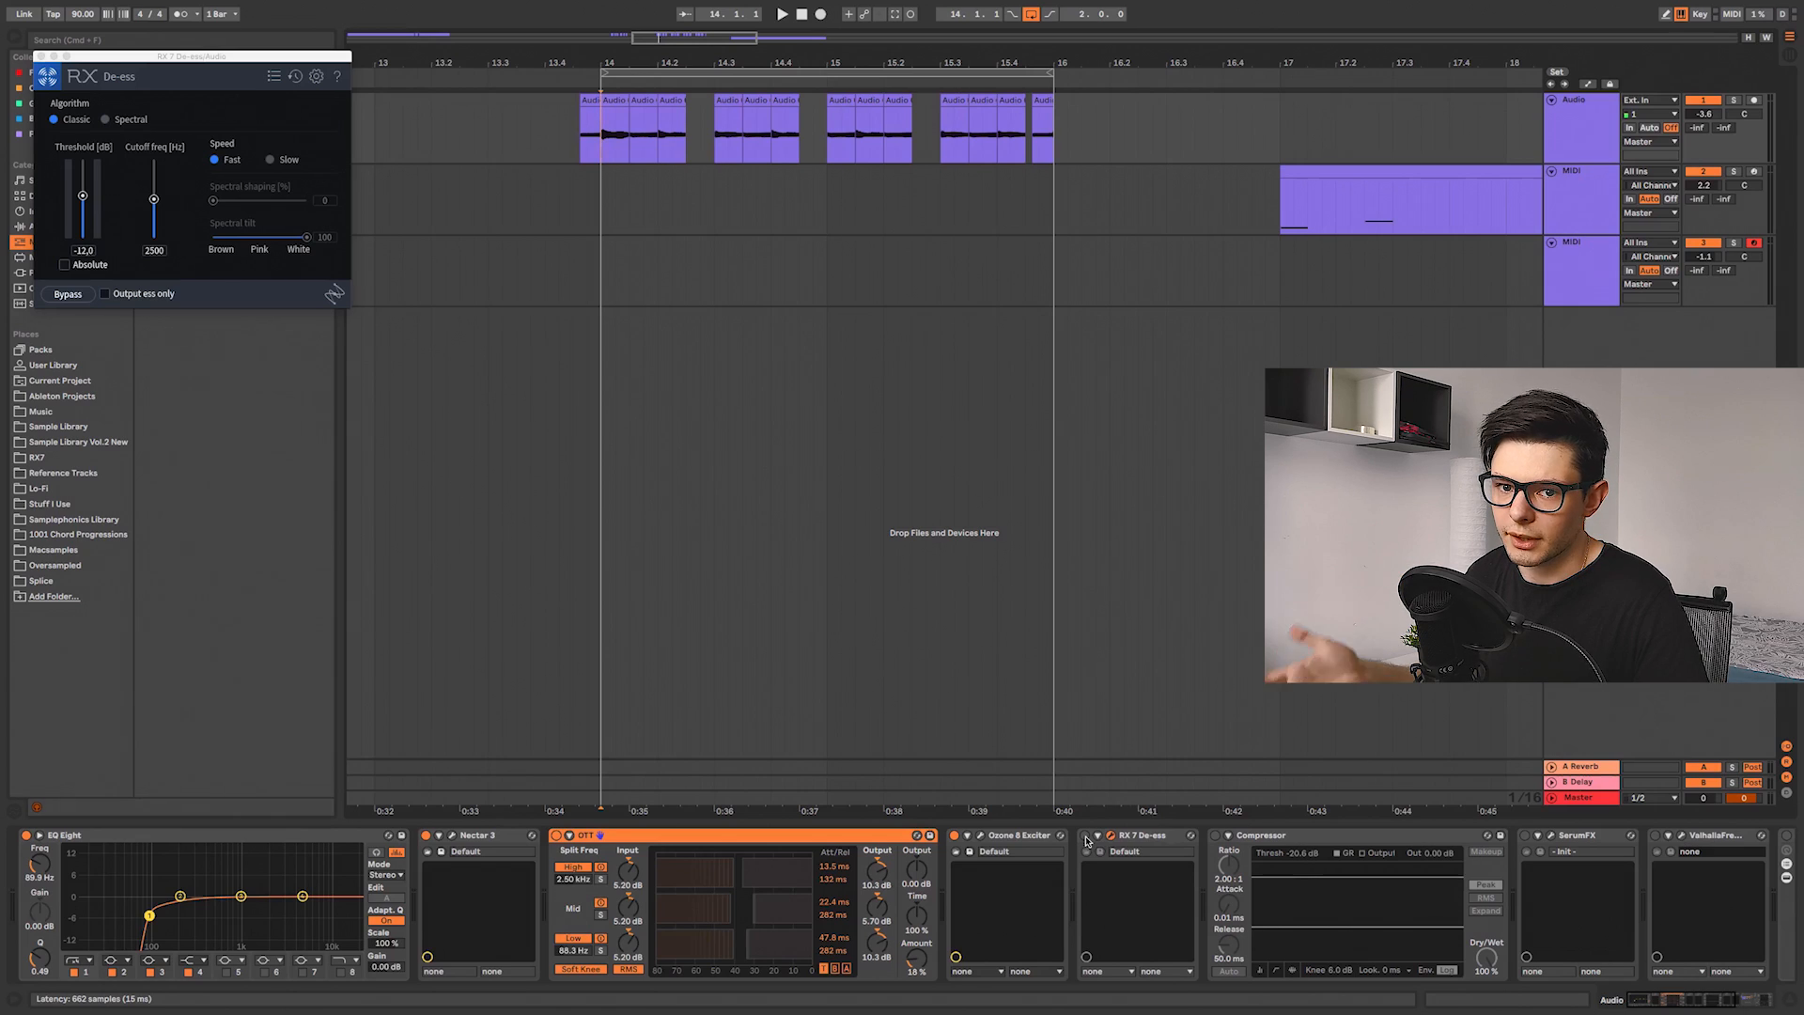
key(space)
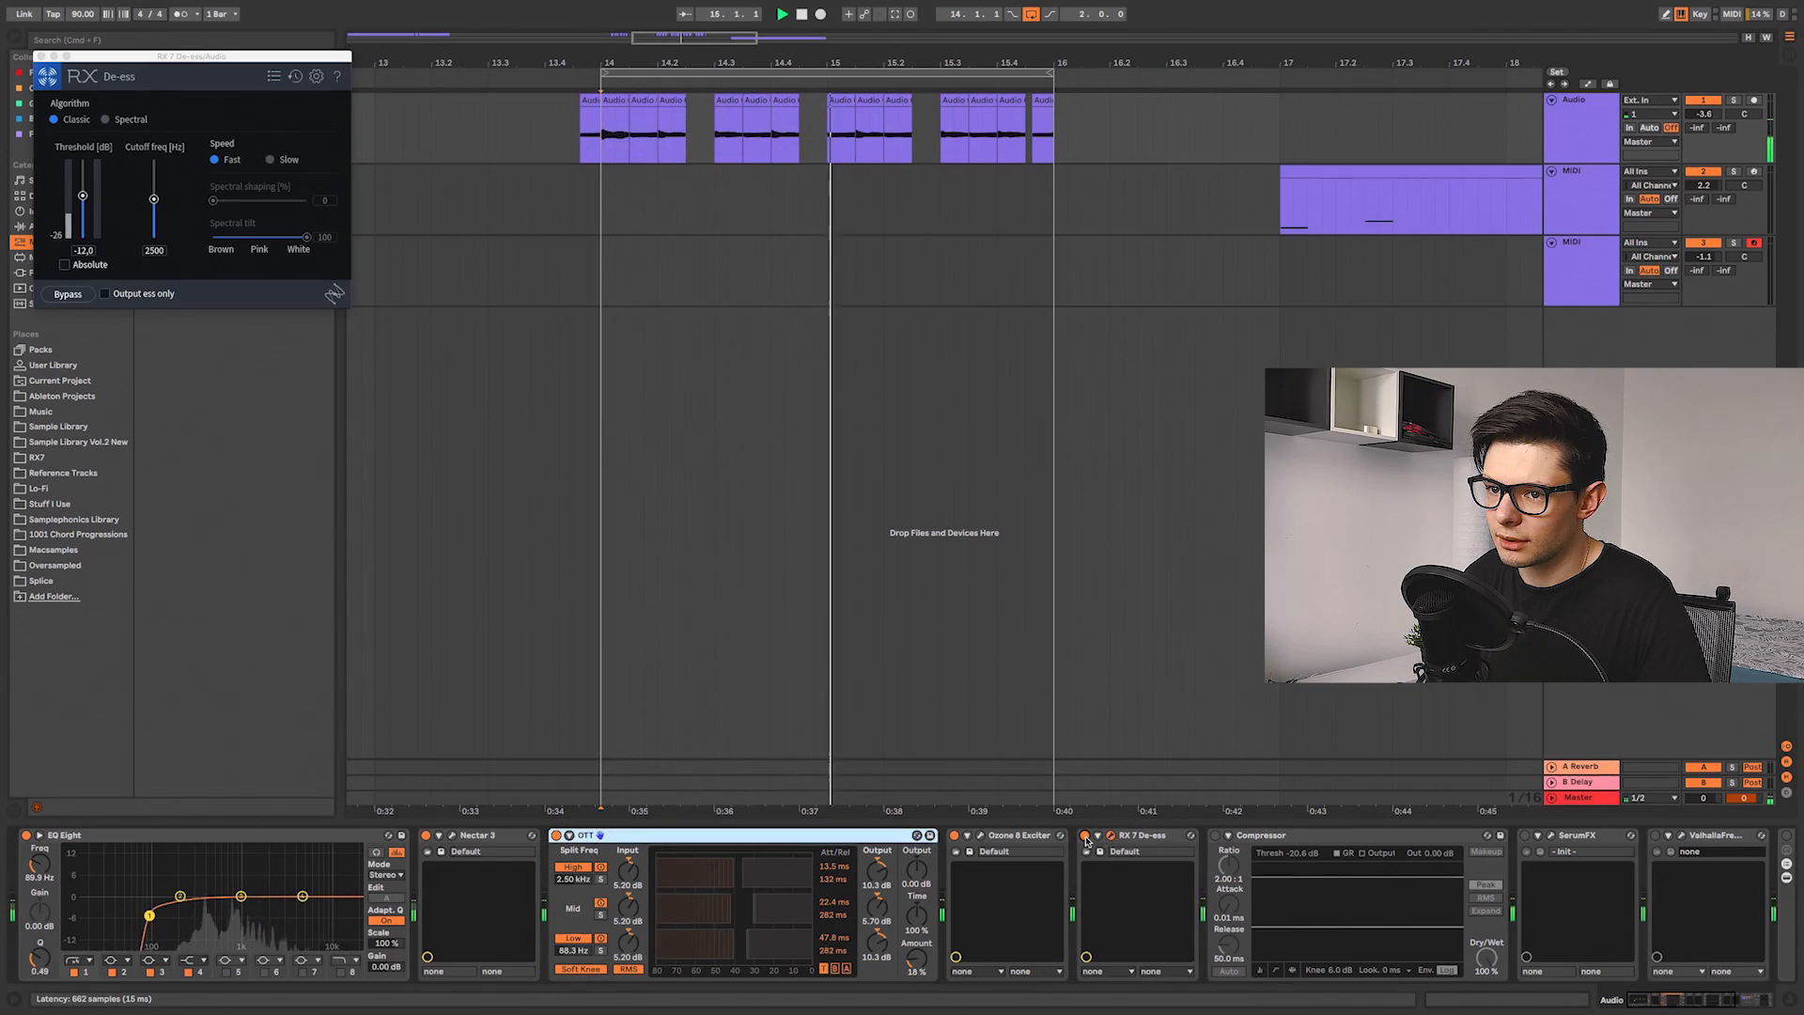
key(space)
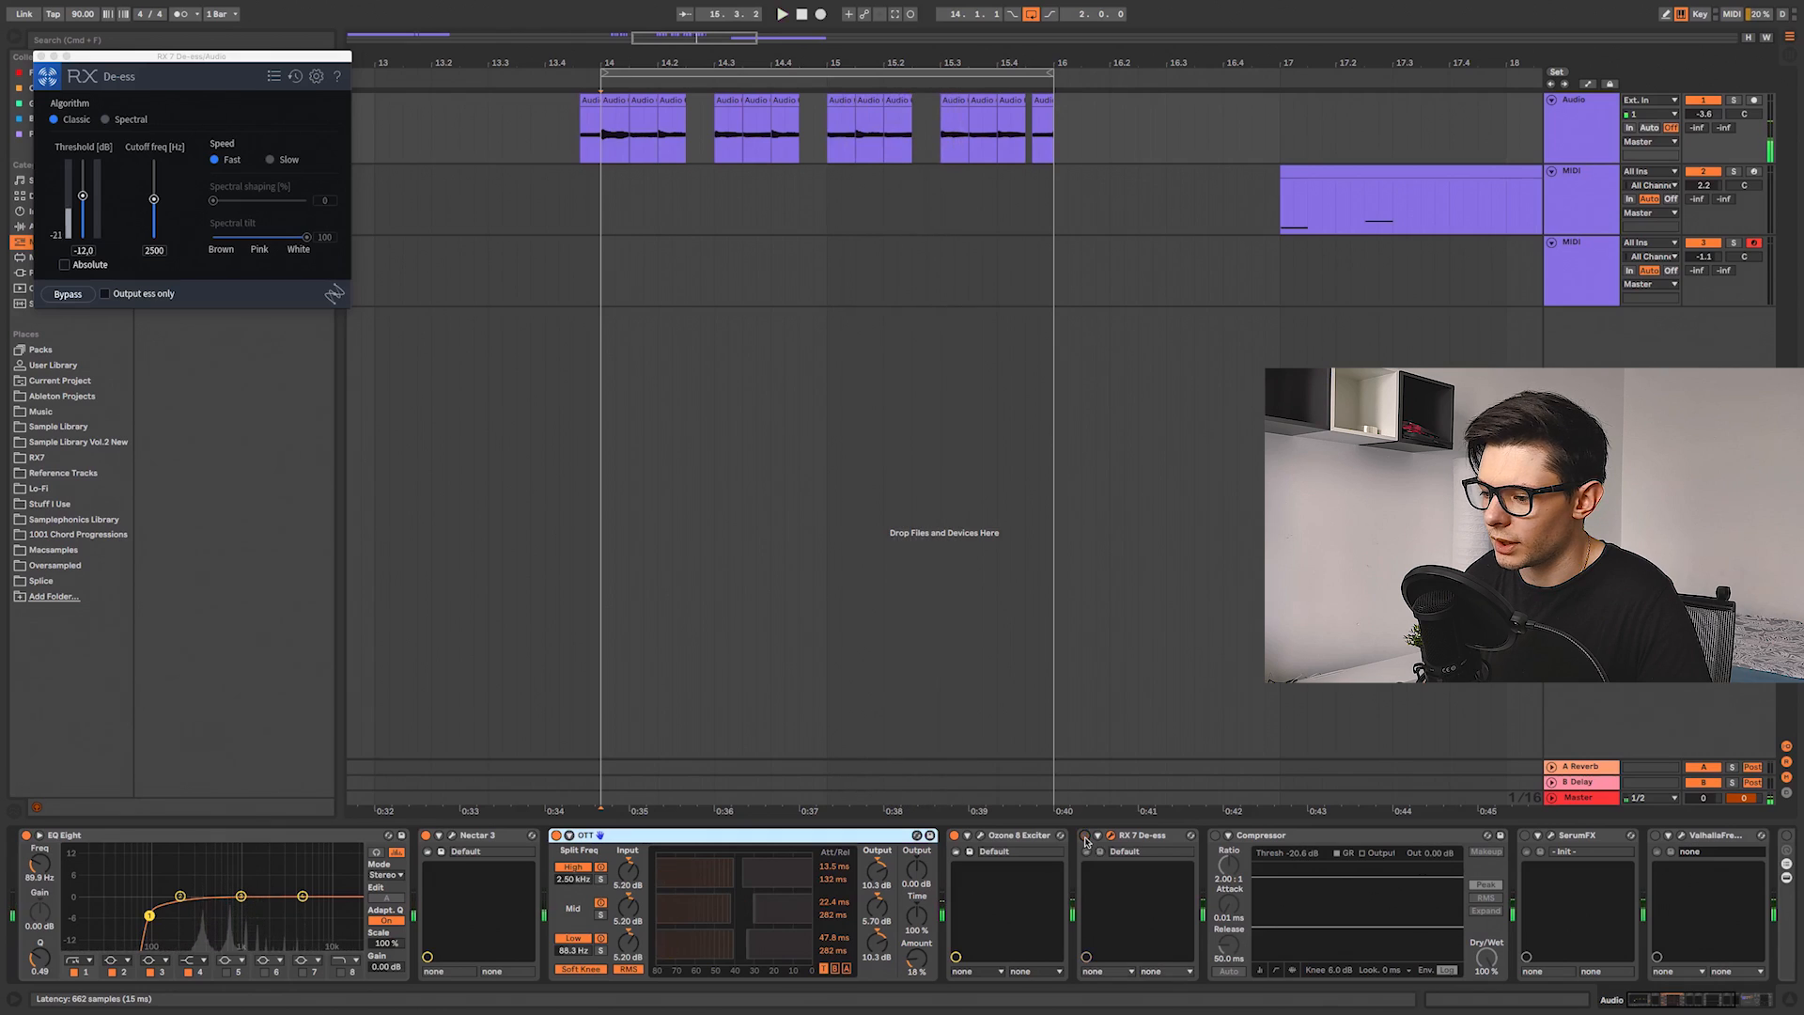
click(1112, 835)
key(Delete)
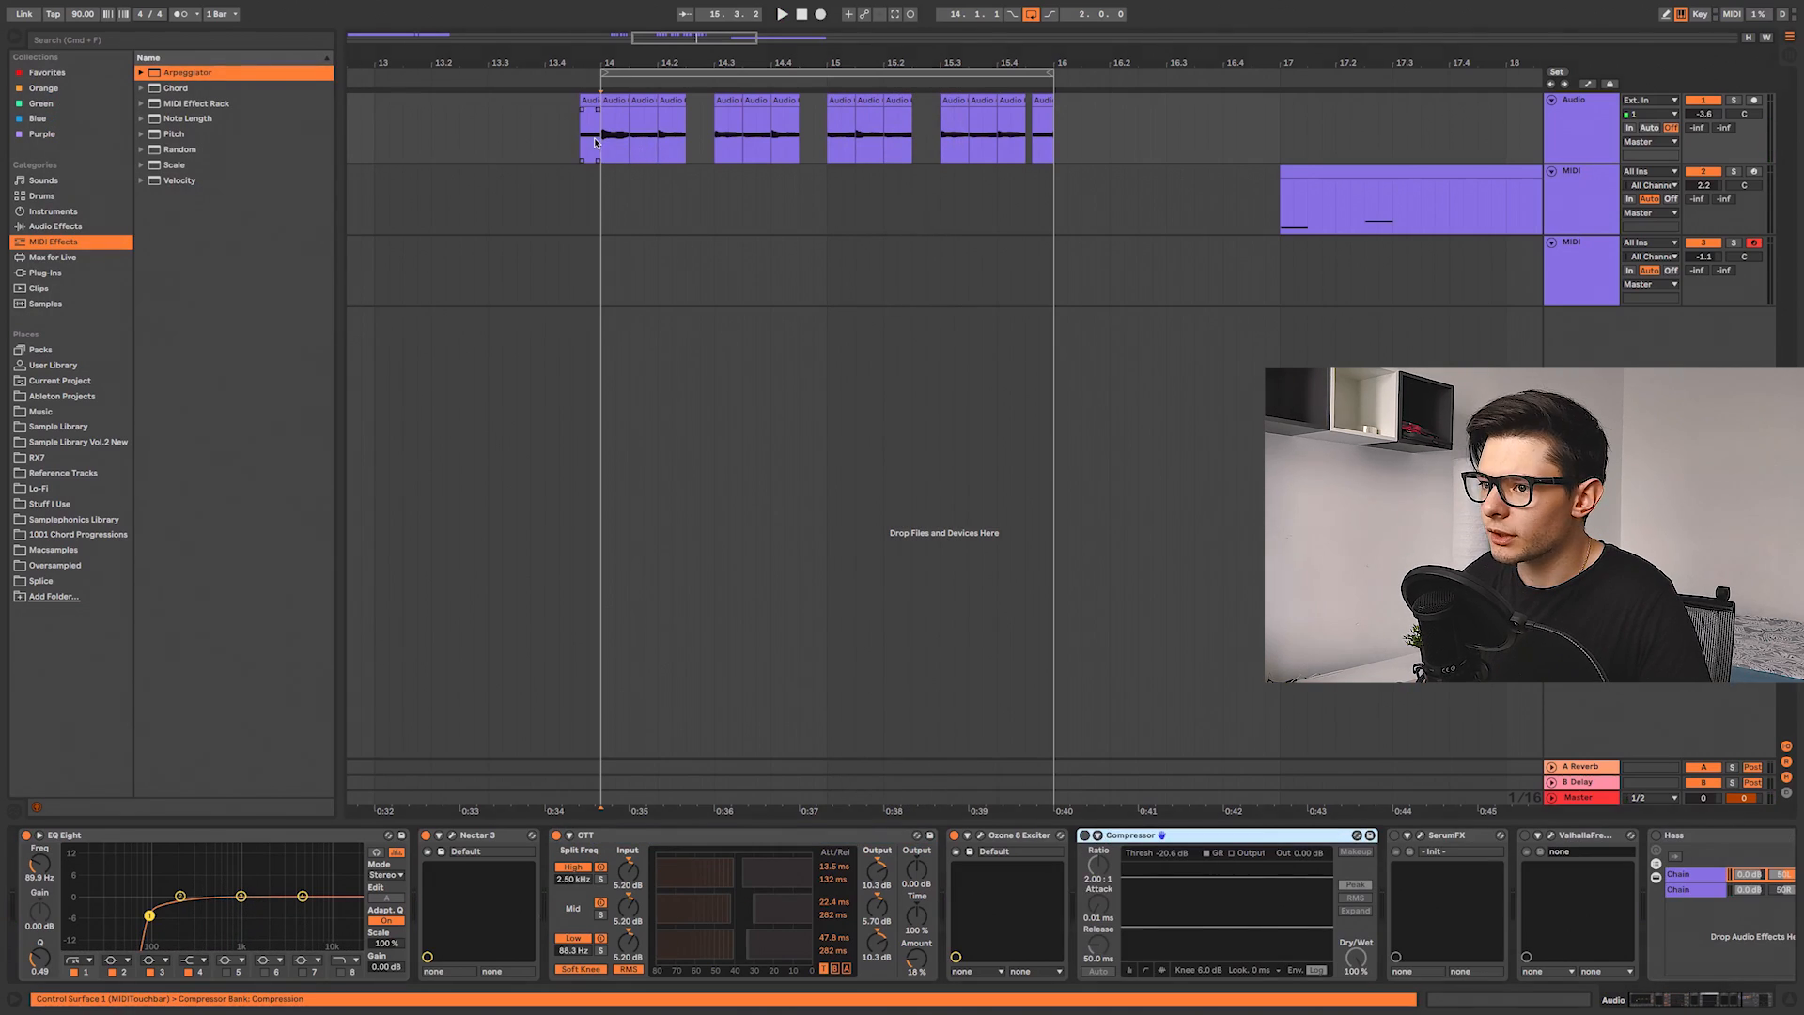
Step: Toggle the Compressor on the Master chain and play the chops to compare
click(1084, 835)
key(space)
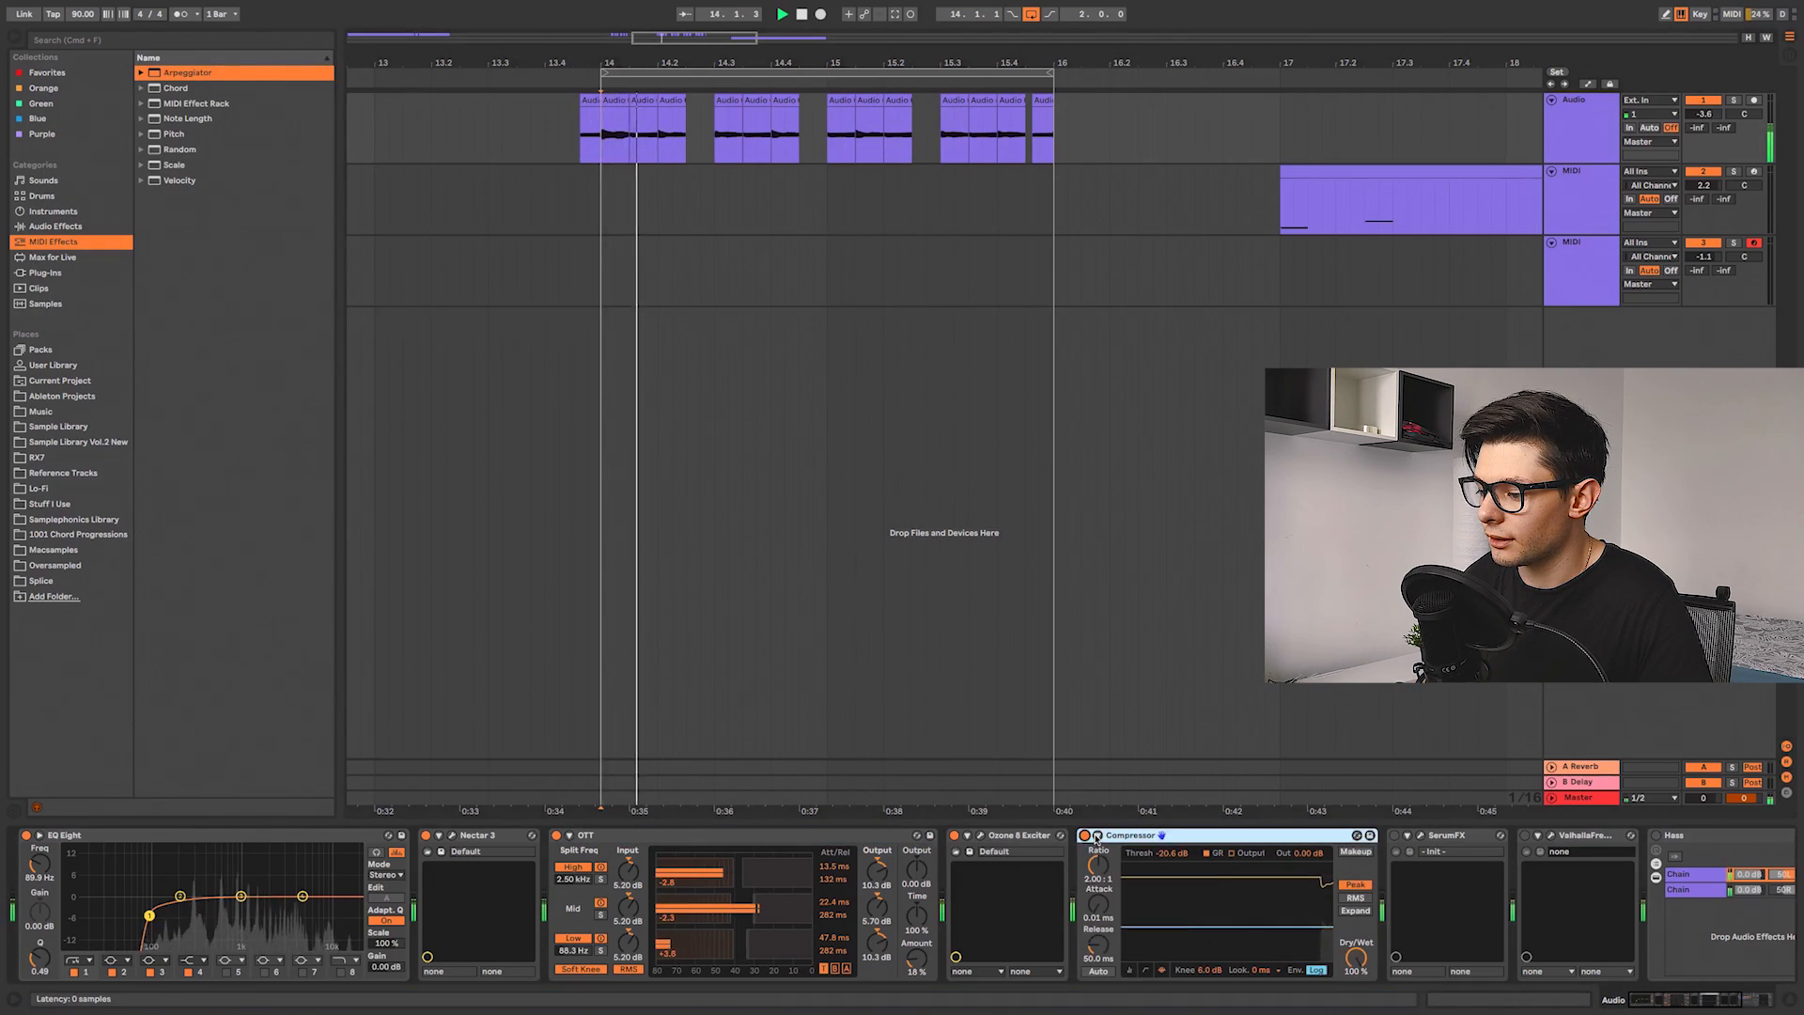
key(space)
Step: Split off a short slice at the start of bar 14 and adjust its gain in the clip view
scroll(654, 210, up, 1)
scroll(655, 211, up, 2)
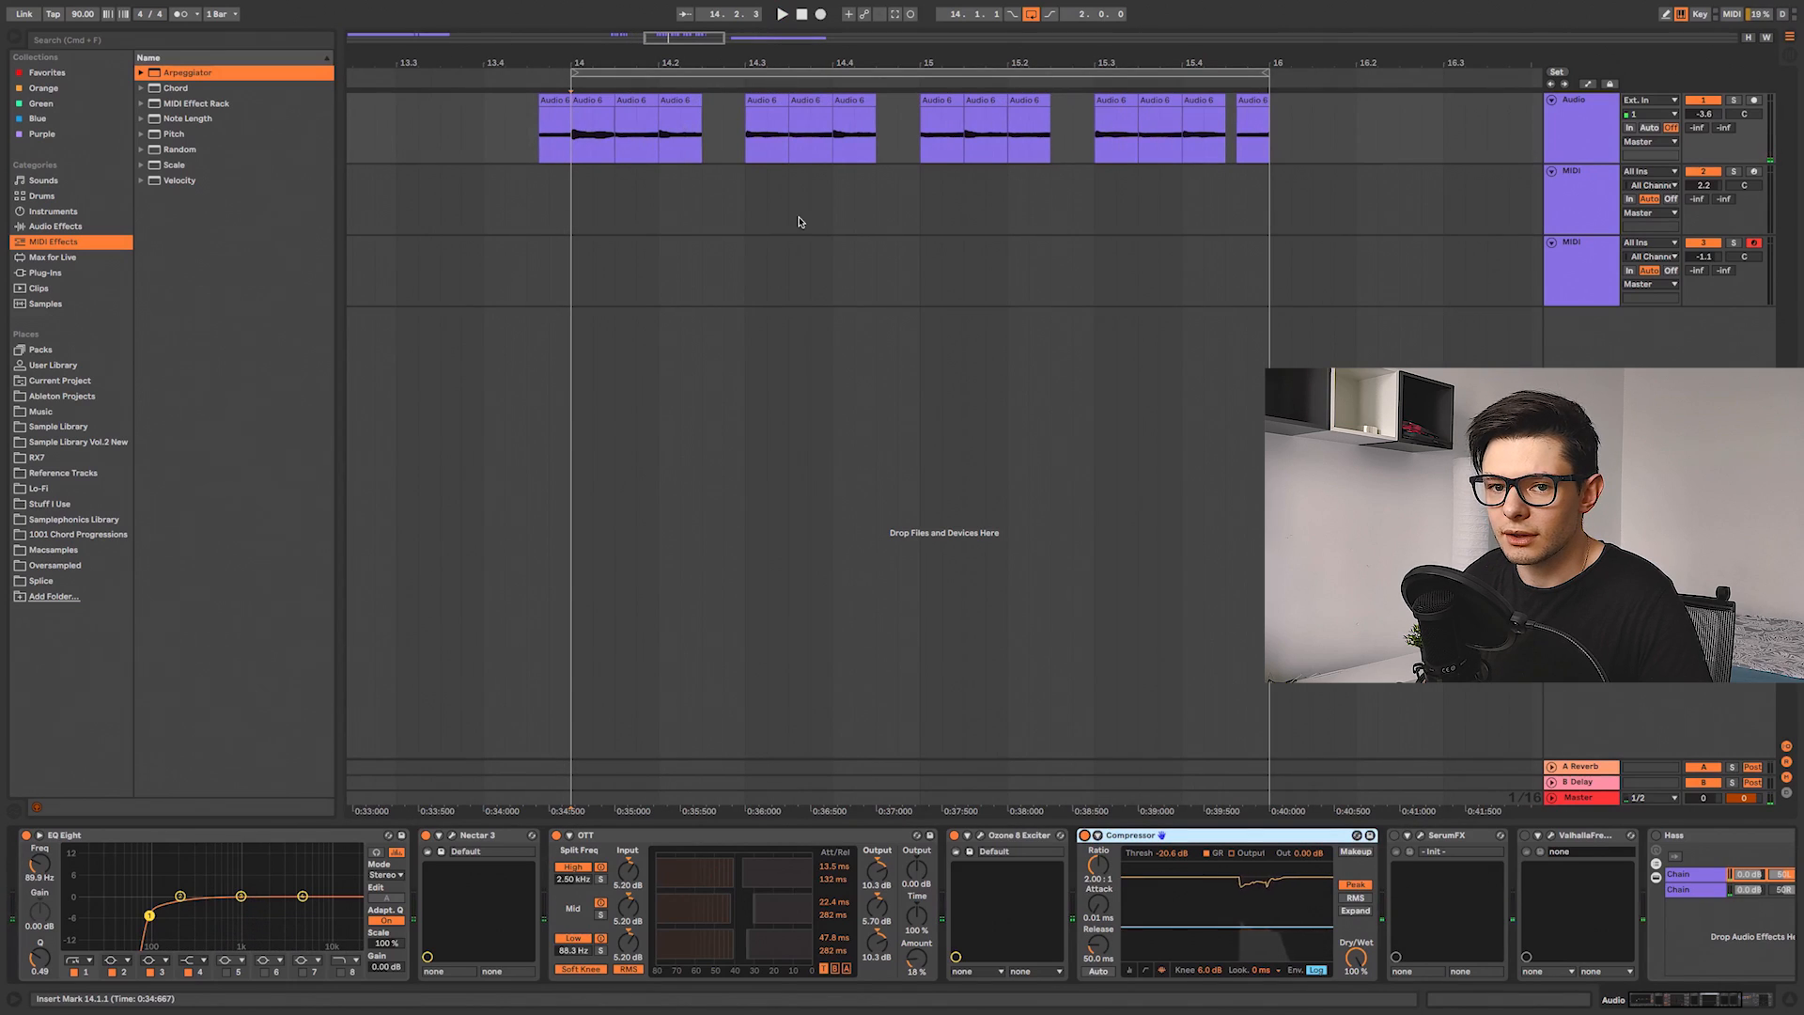
scroll(611, 132, up, 3)
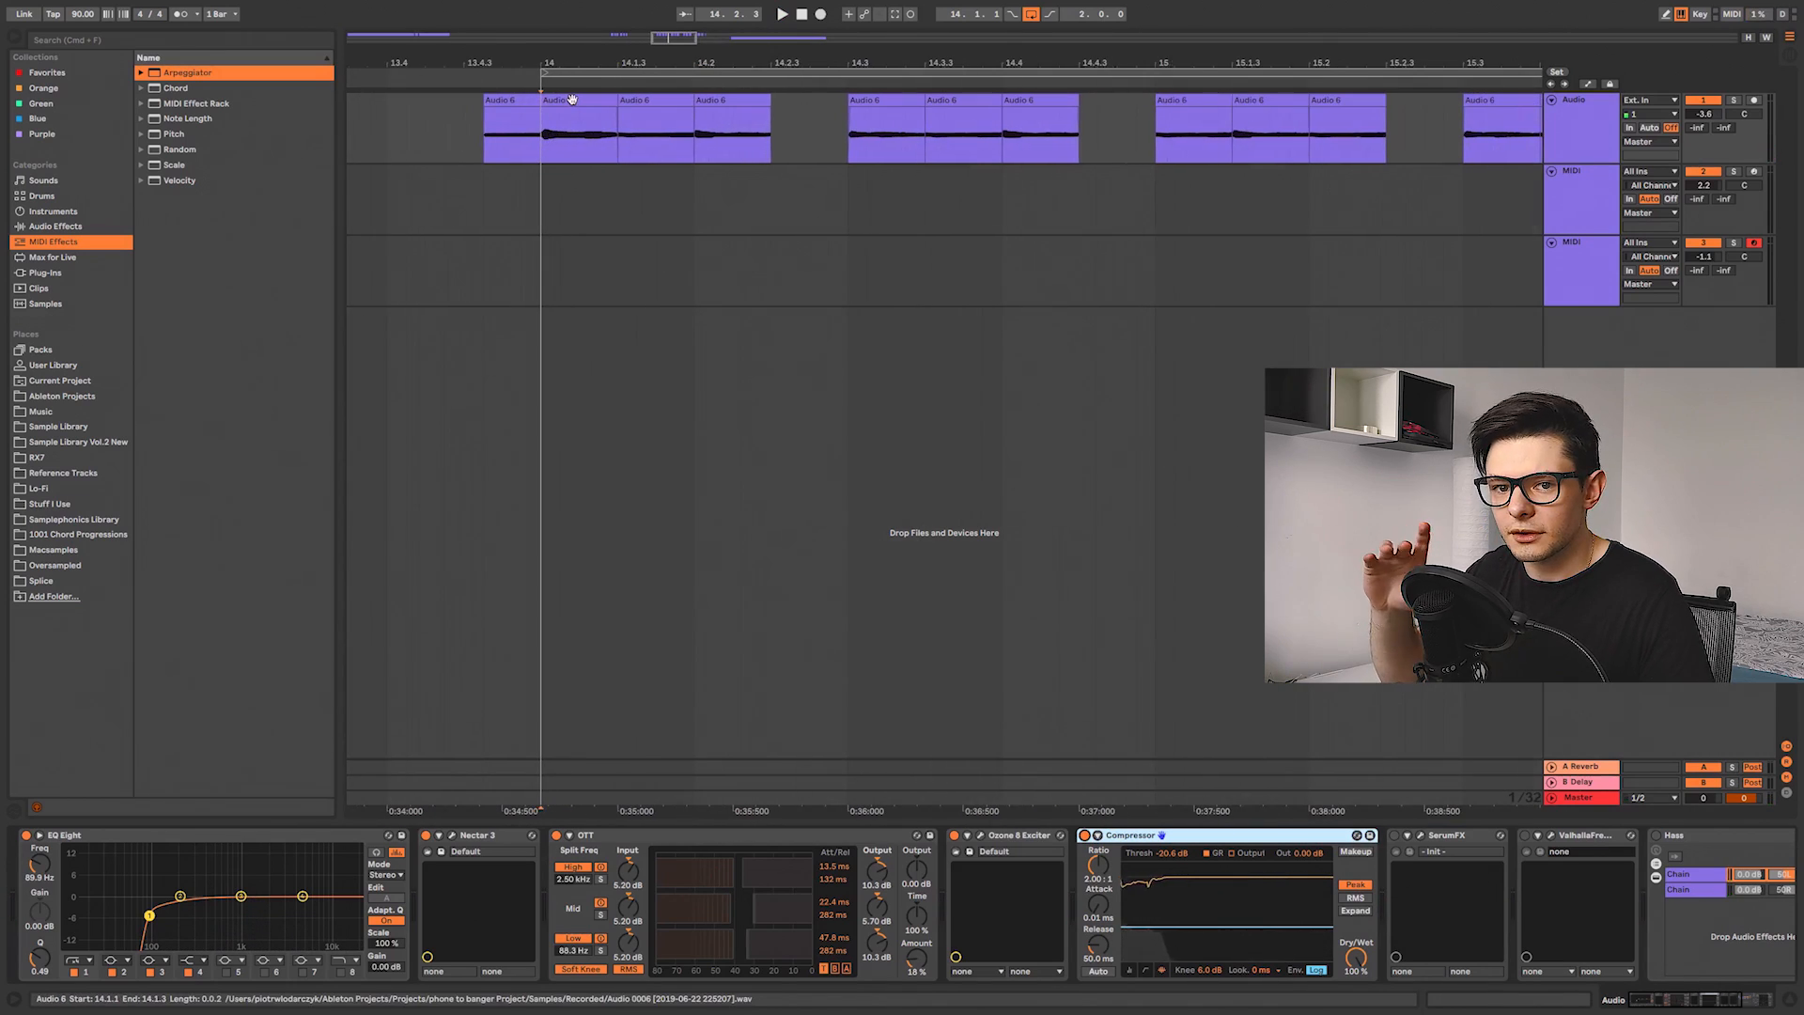
drag(559, 142, 561, 141)
key(super+e)
double_click(550, 101)
drag(142, 837, 142, 831)
click(550, 101)
drag(562, 110, 594, 111)
key(super+z)
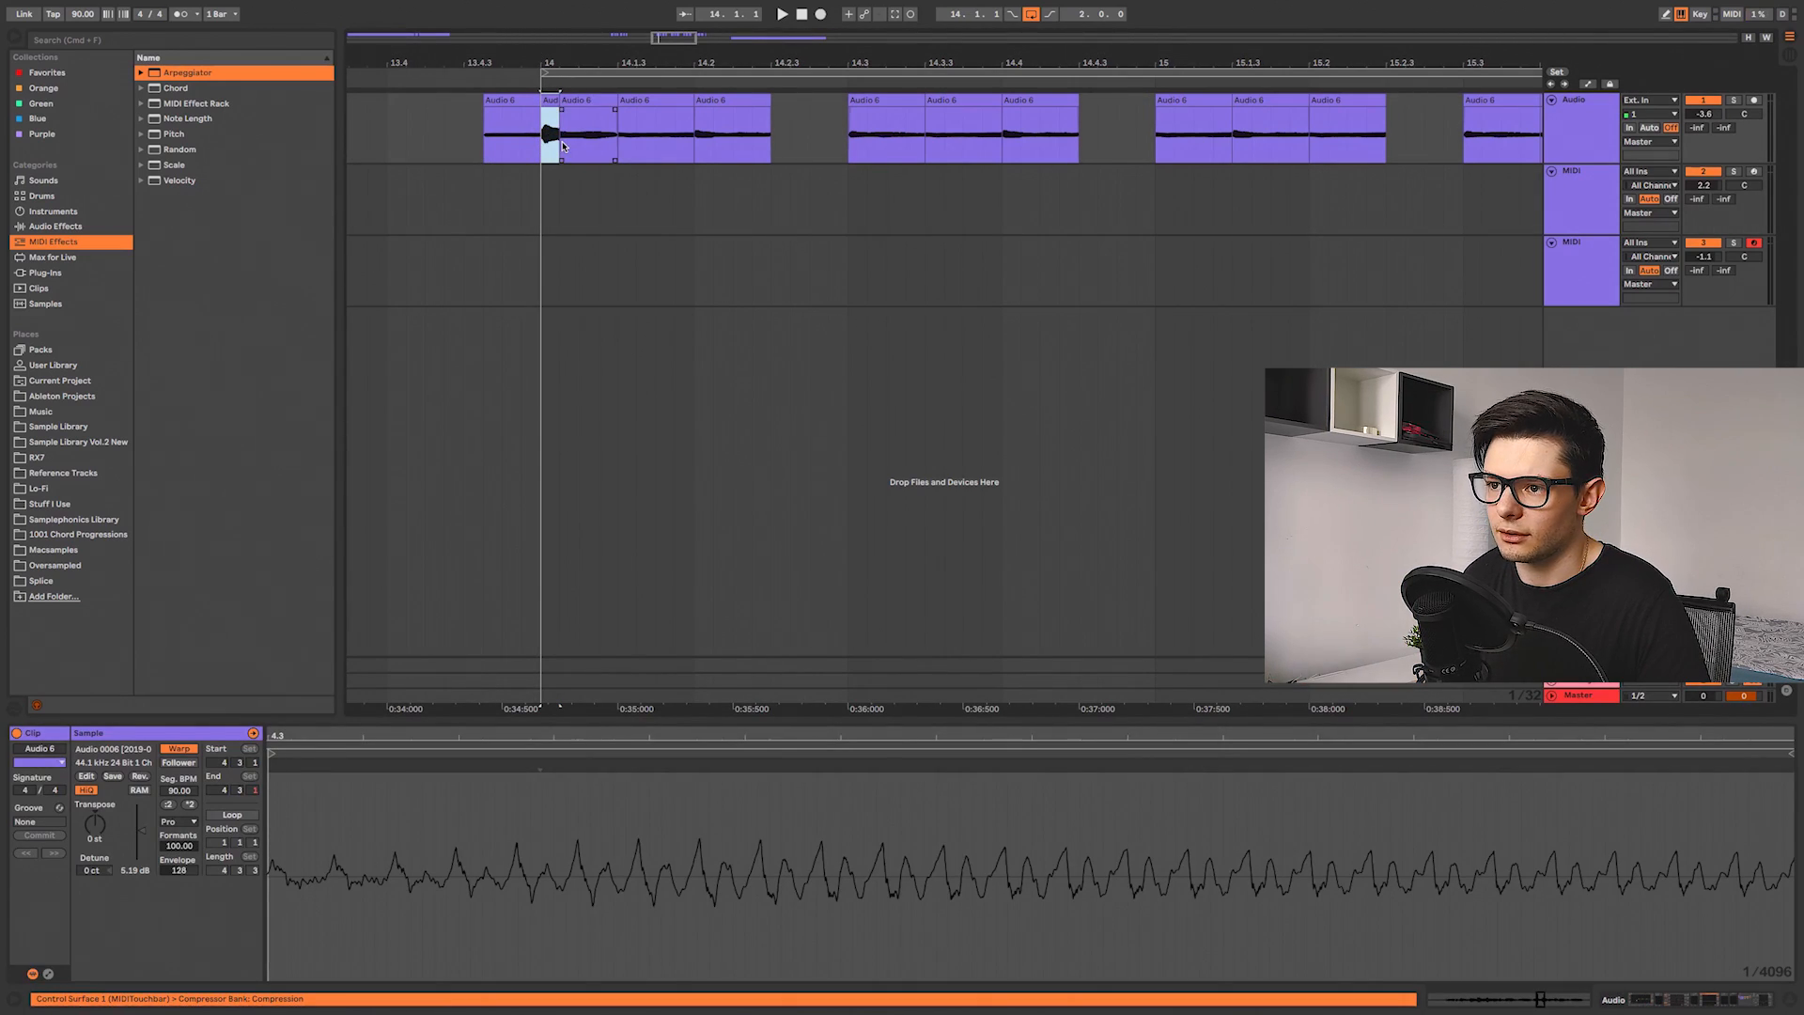
click(551, 139)
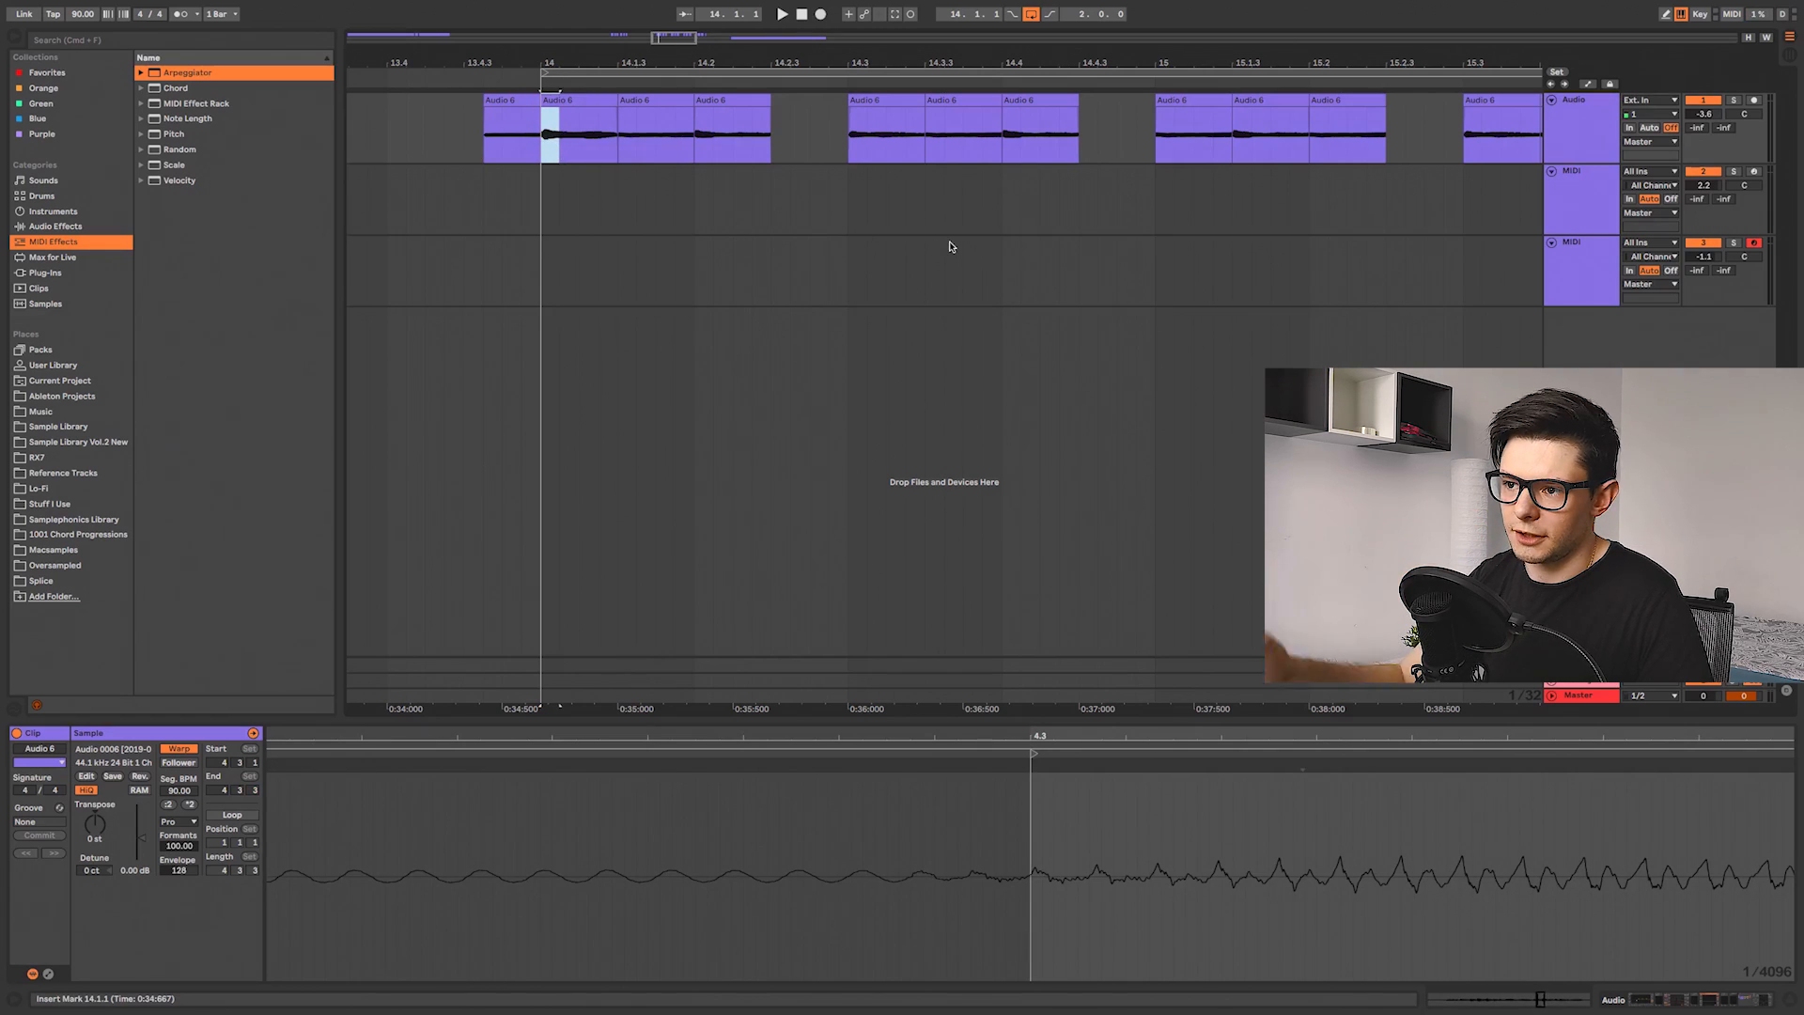
Step: Play the arrangement from bar 14 to hear the edited slice
key(space)
click(1748, 1001)
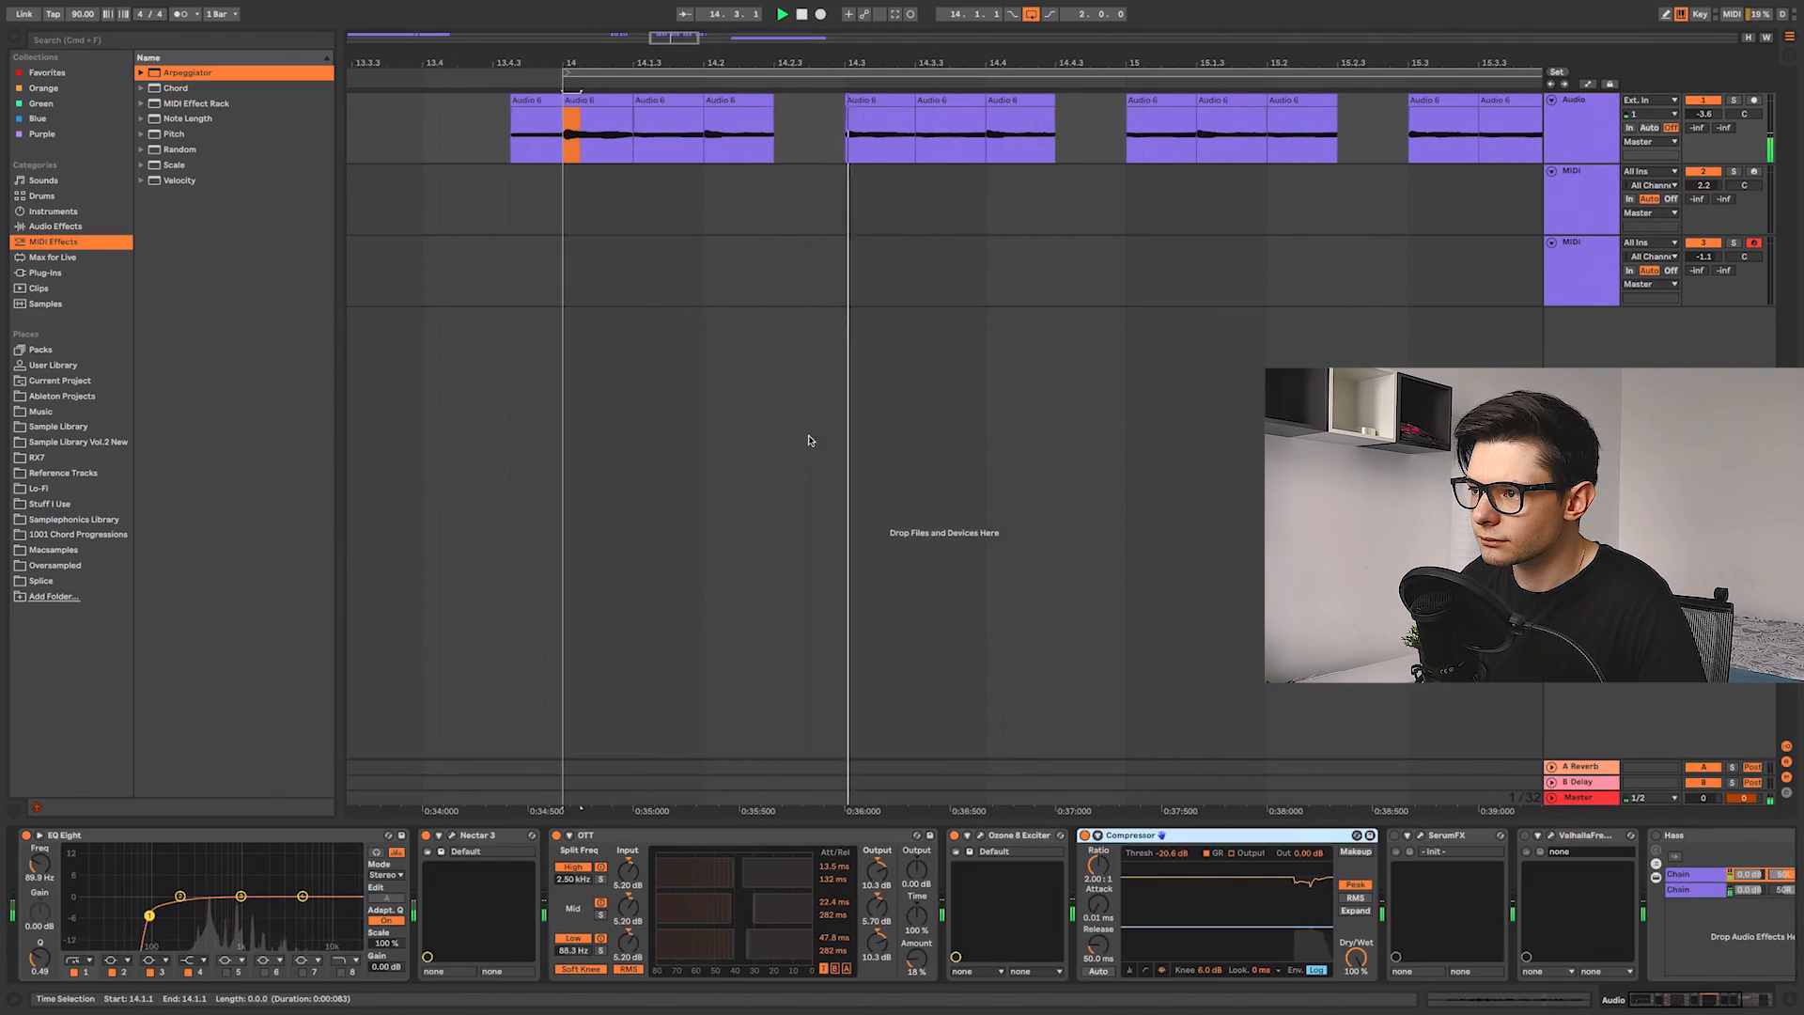
scroll(917, 246, down, 5)
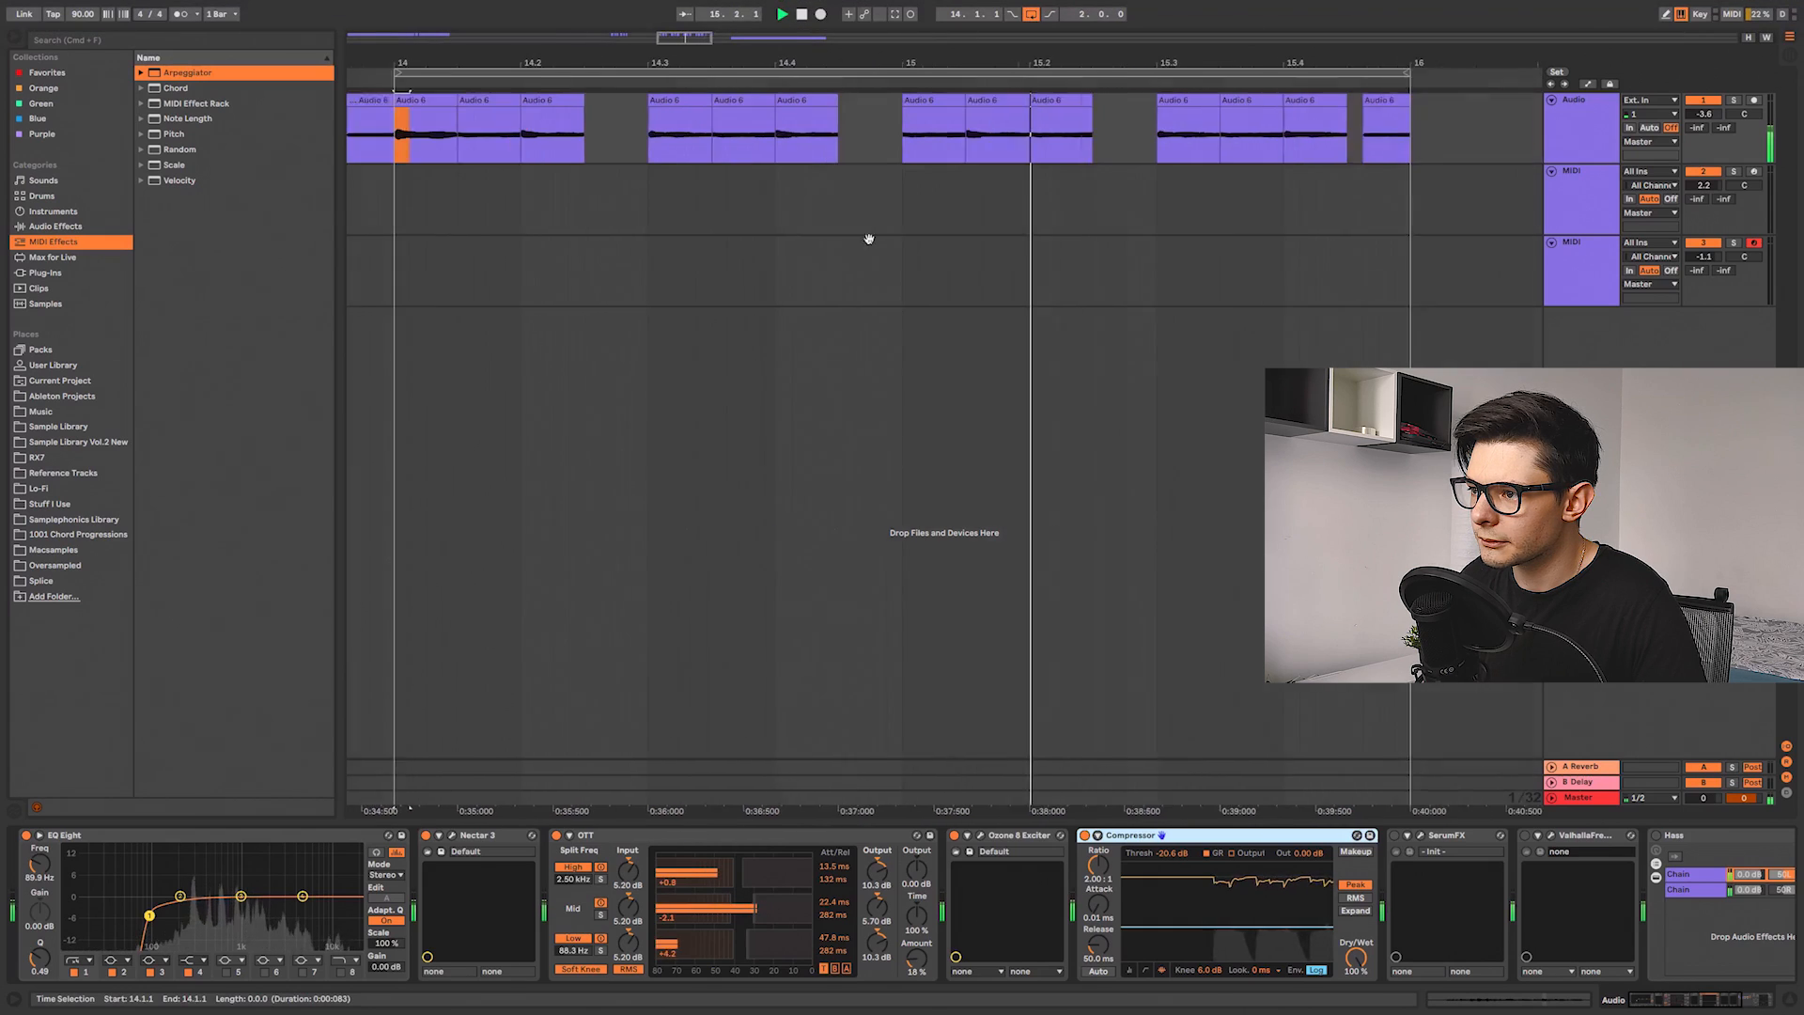
key(space)
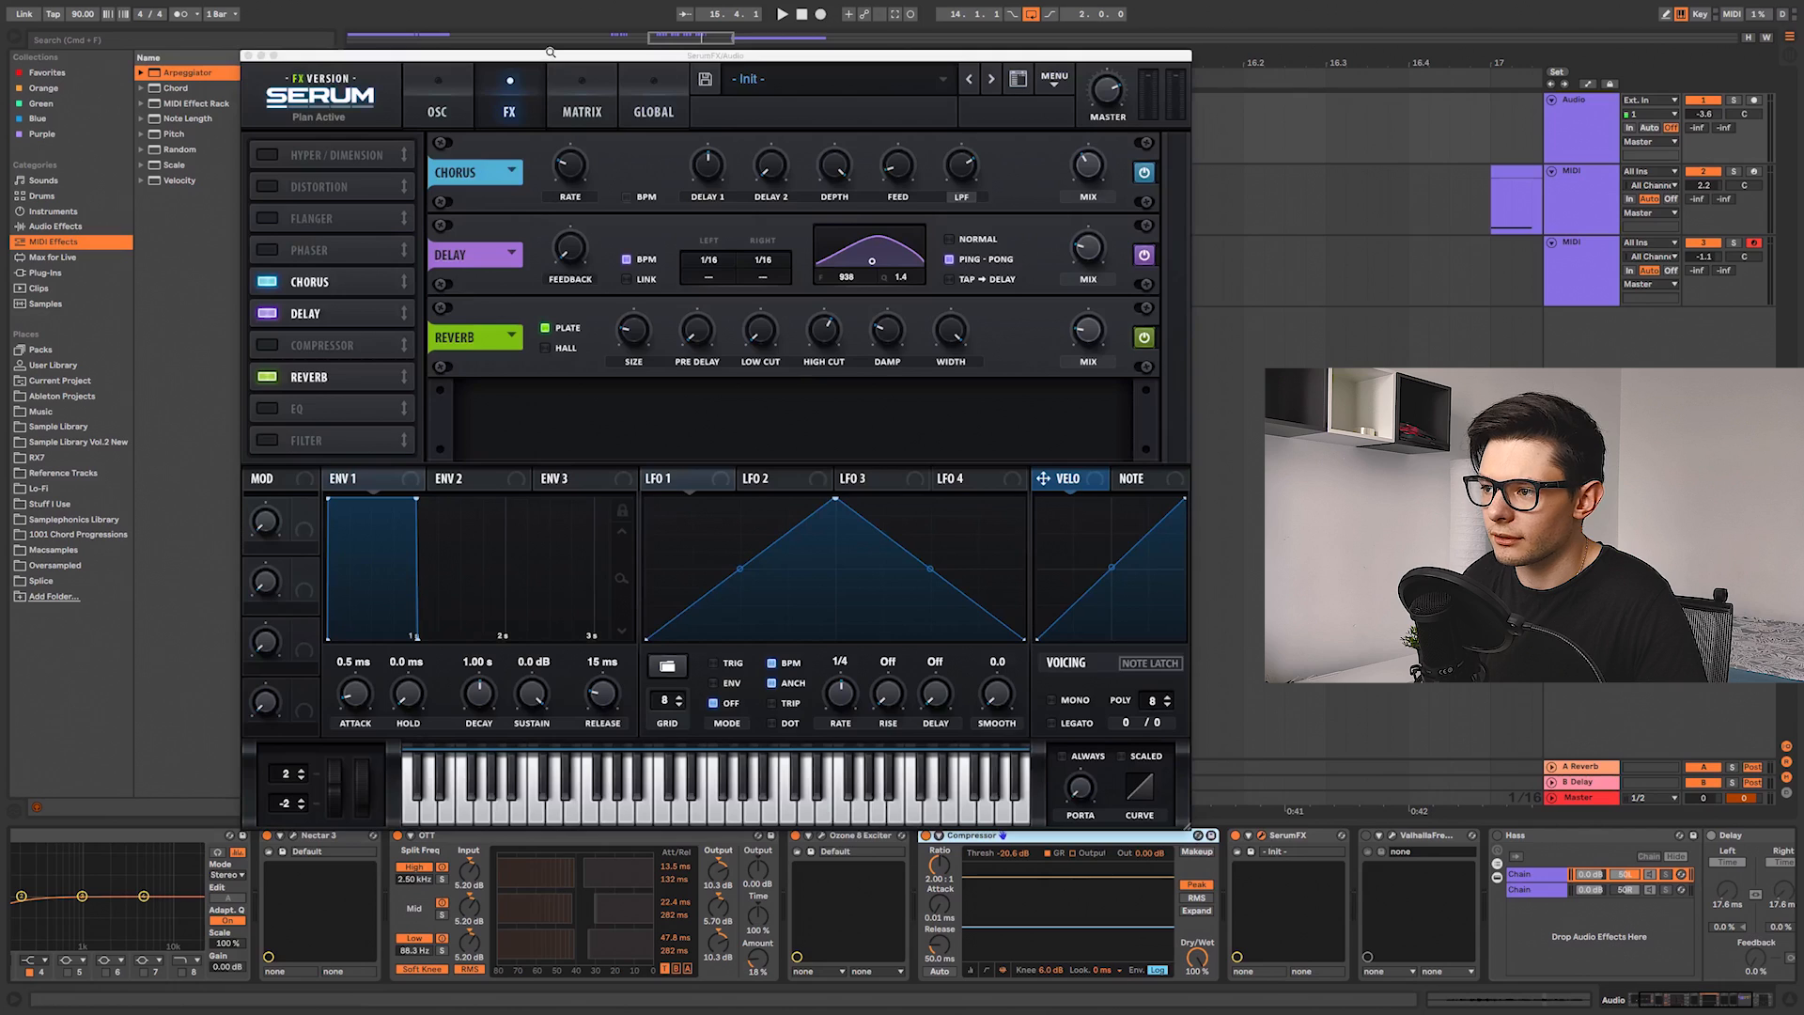
Step: Open the SerumFX plugin's FX page and play the chops through its chorus, delay and reverb
drag(550, 61, 550, 112)
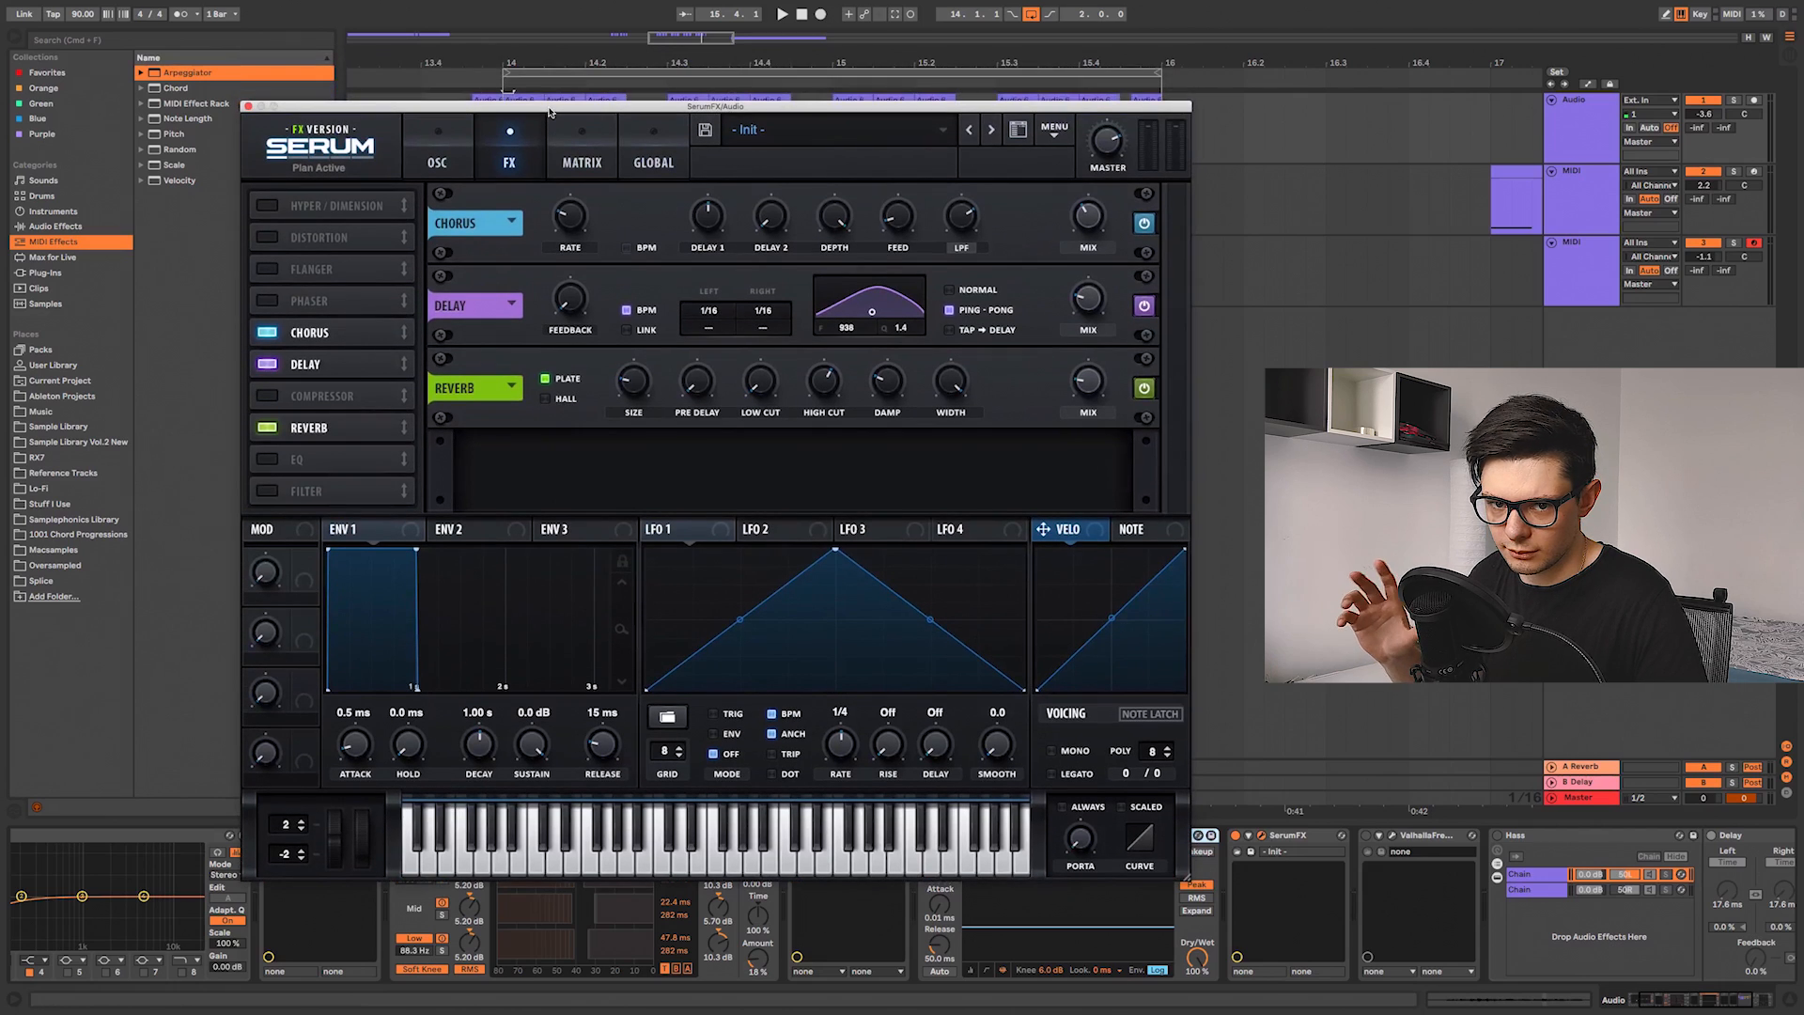
click(507, 162)
key(space)
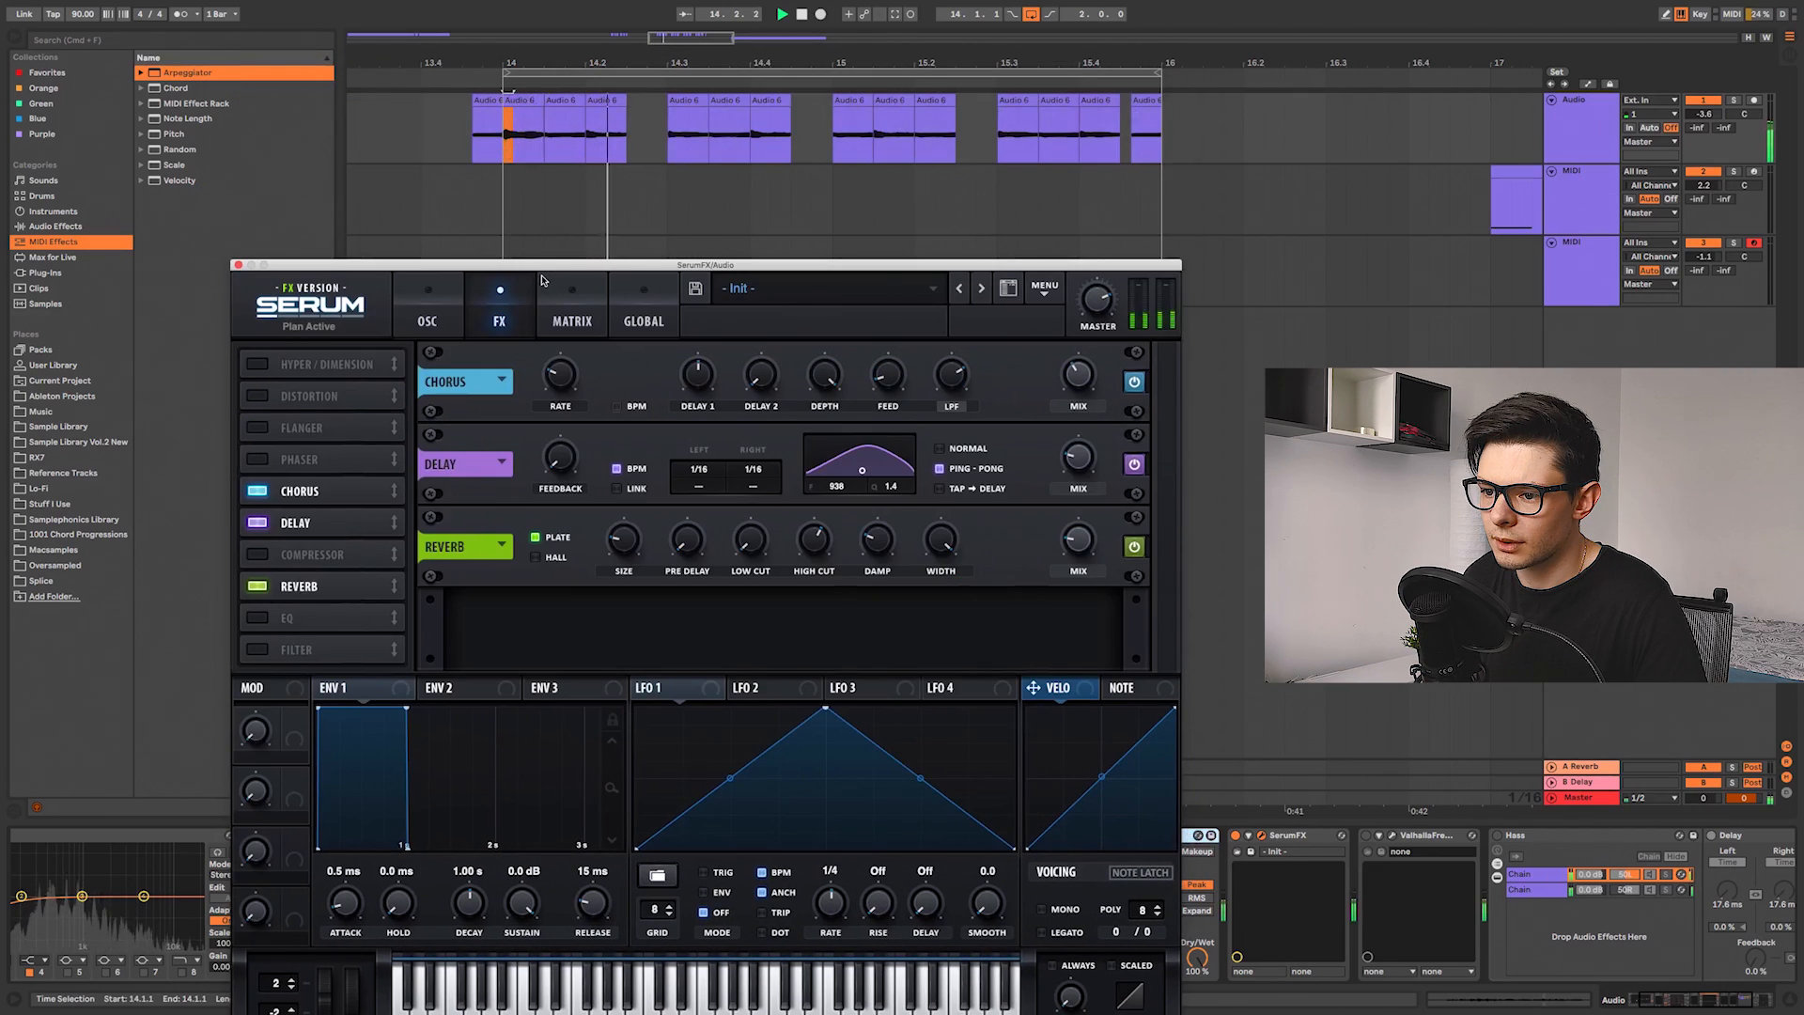
Step: Toggle the SerumFX delay off and on while playing the chops, and adjust the delay's mix
key(space)
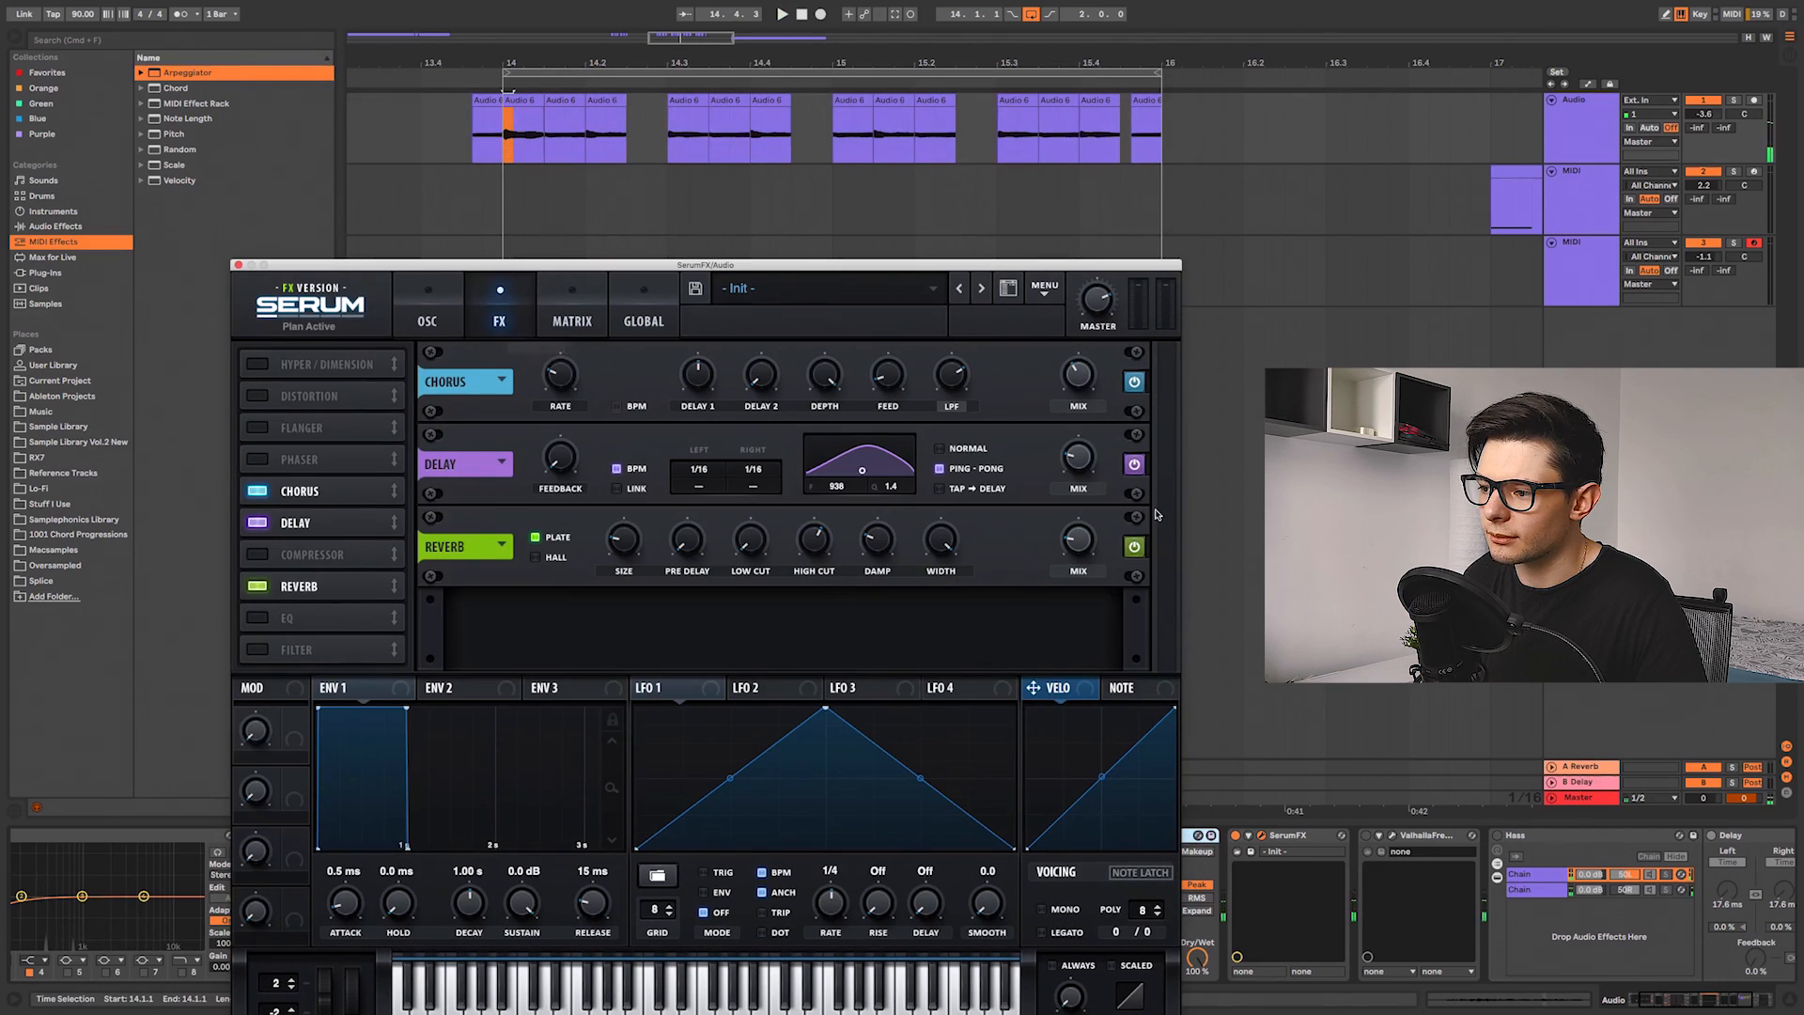
click(1133, 462)
key(space)
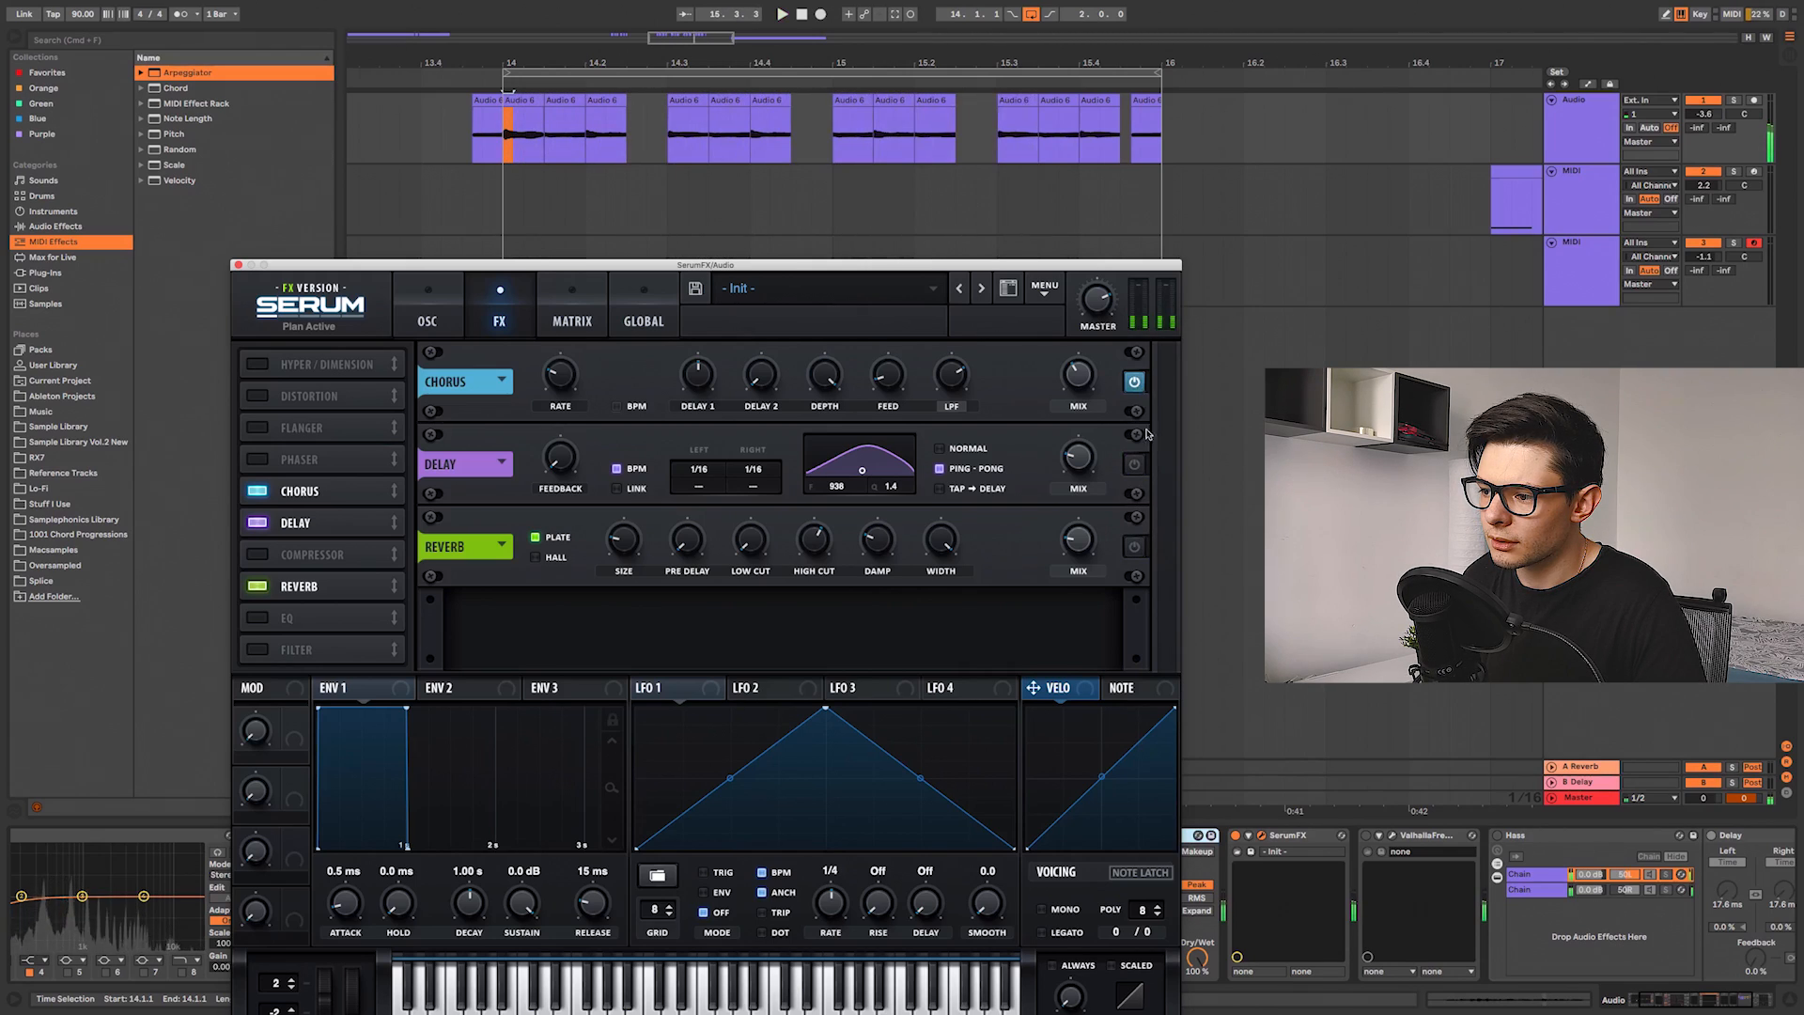
key(space)
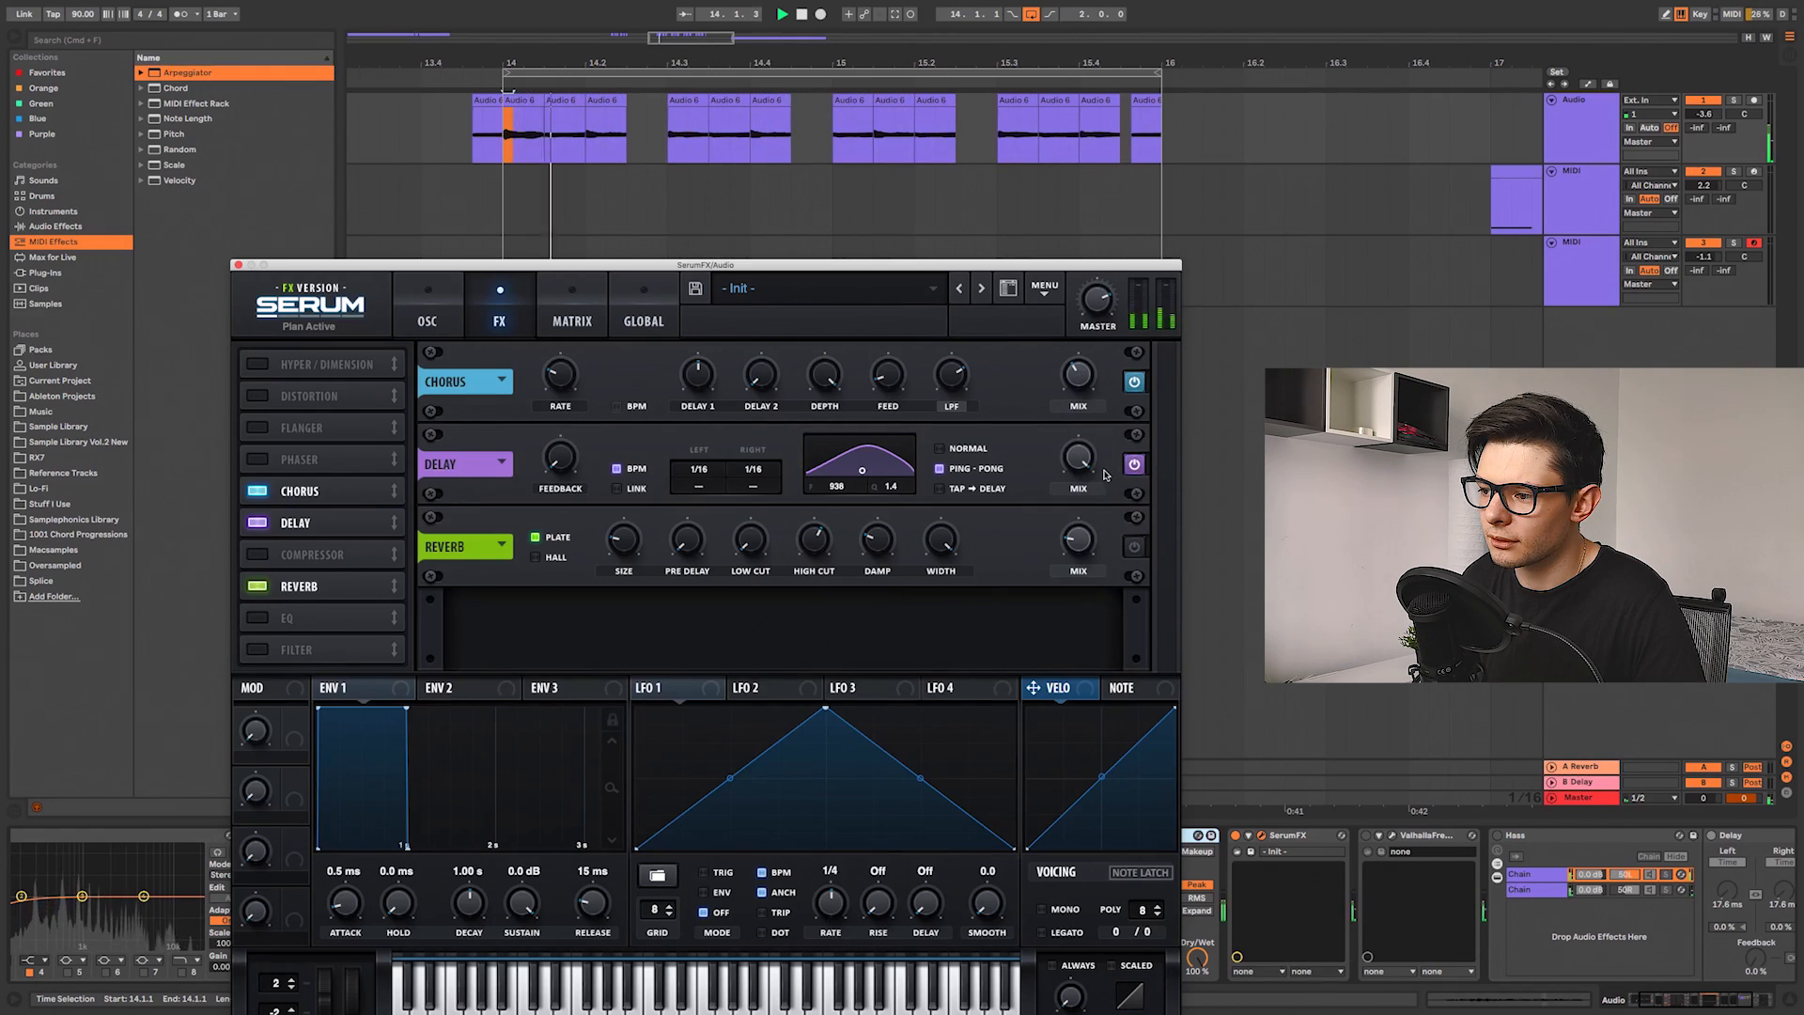
key(space)
drag(1076, 450, 1077, 535)
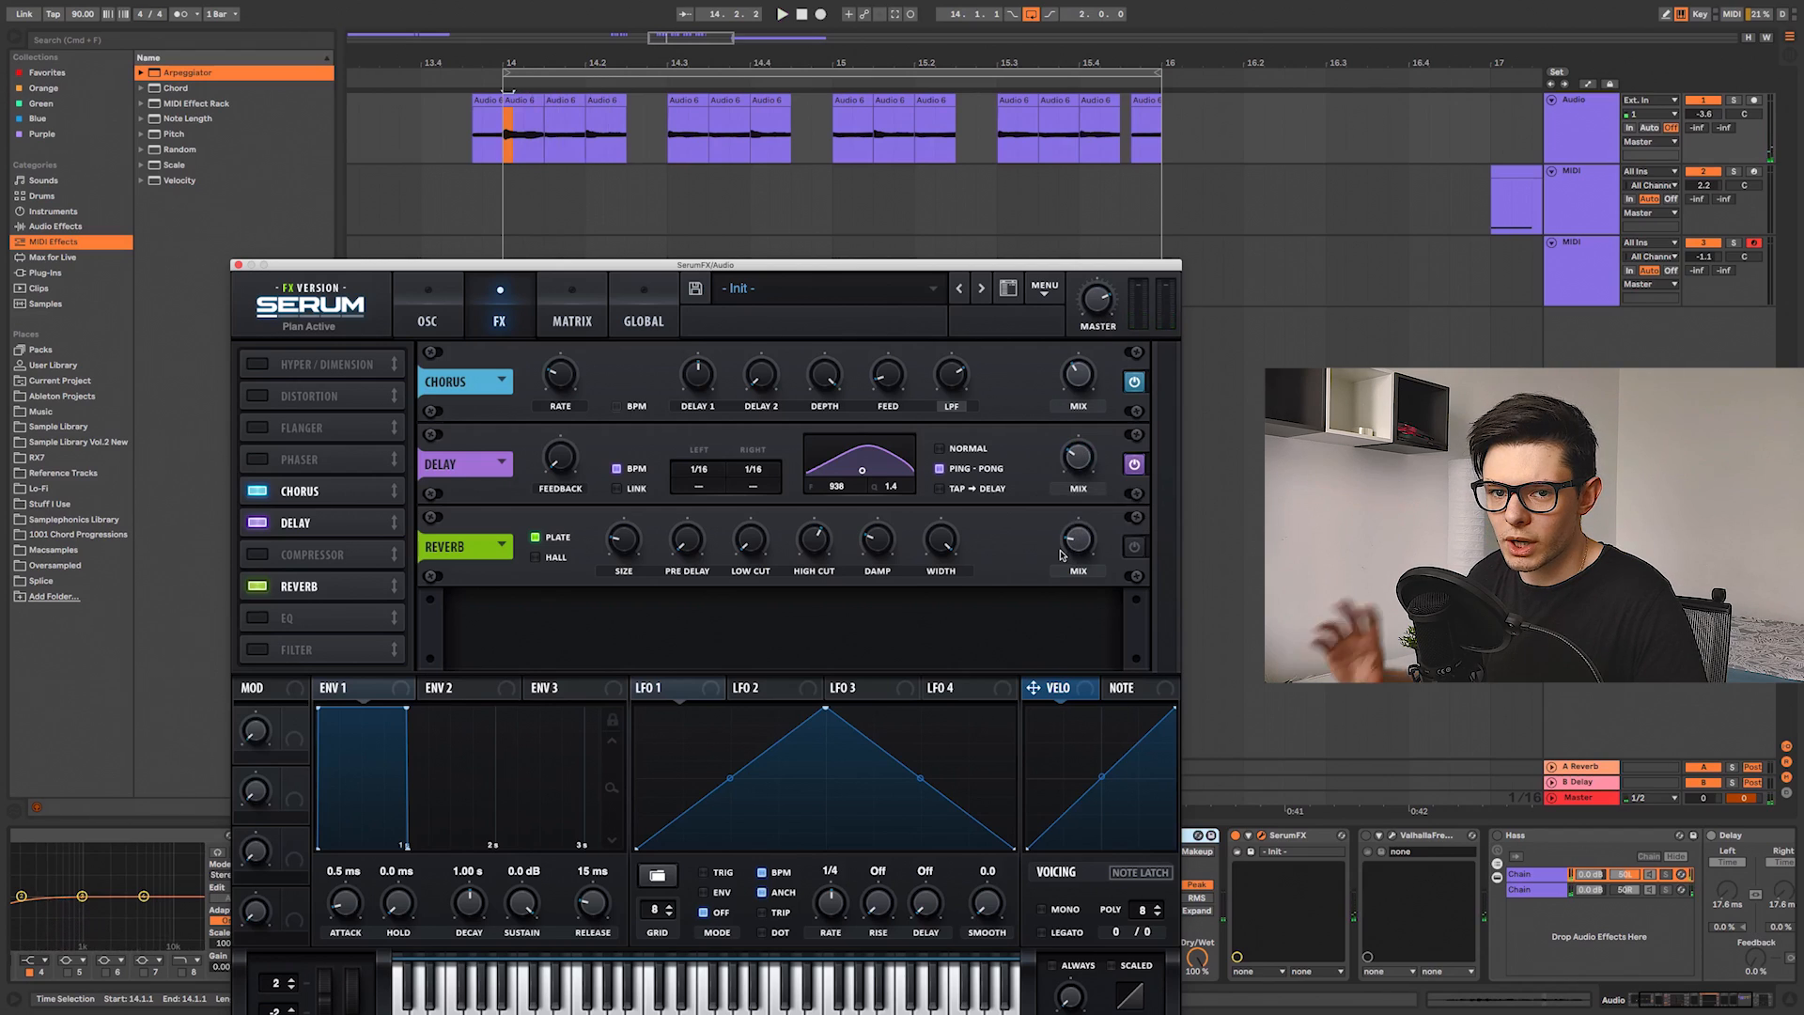
Step: Nudge the SerumFX delay feedback and toggle the reverb on, playing the chops to compare
drag(557, 459, 558, 469)
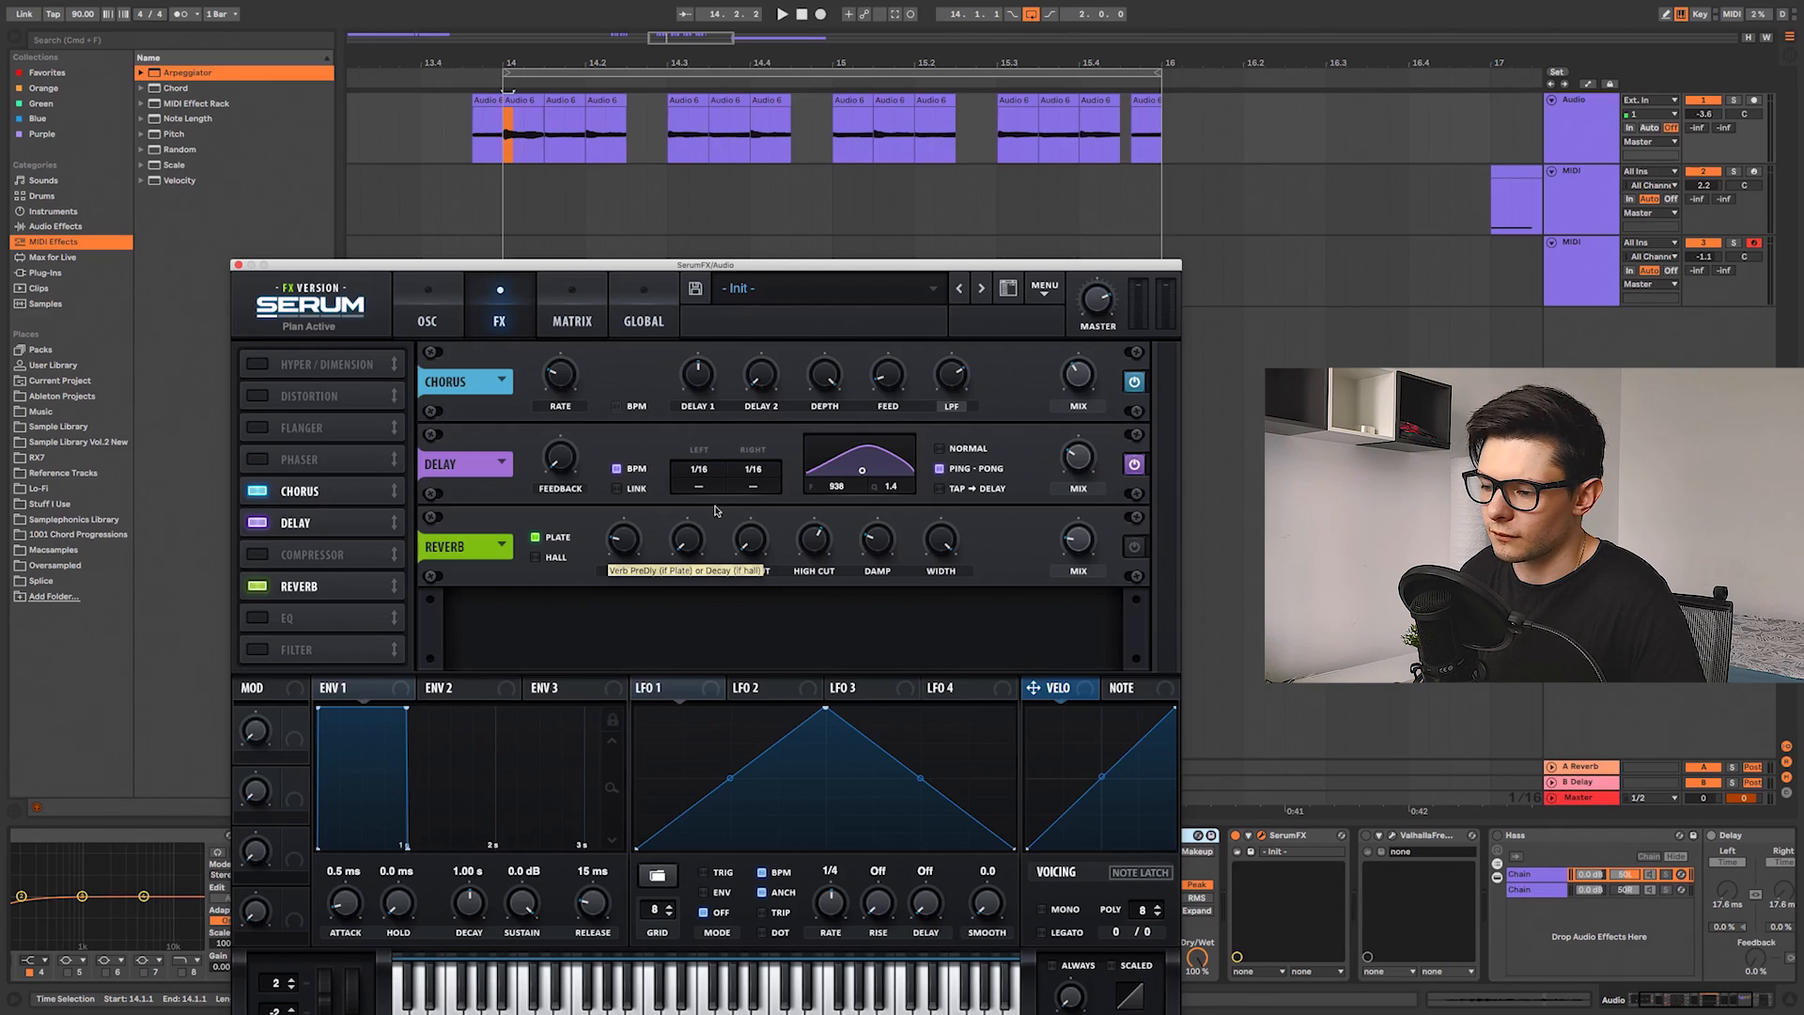
click(1133, 549)
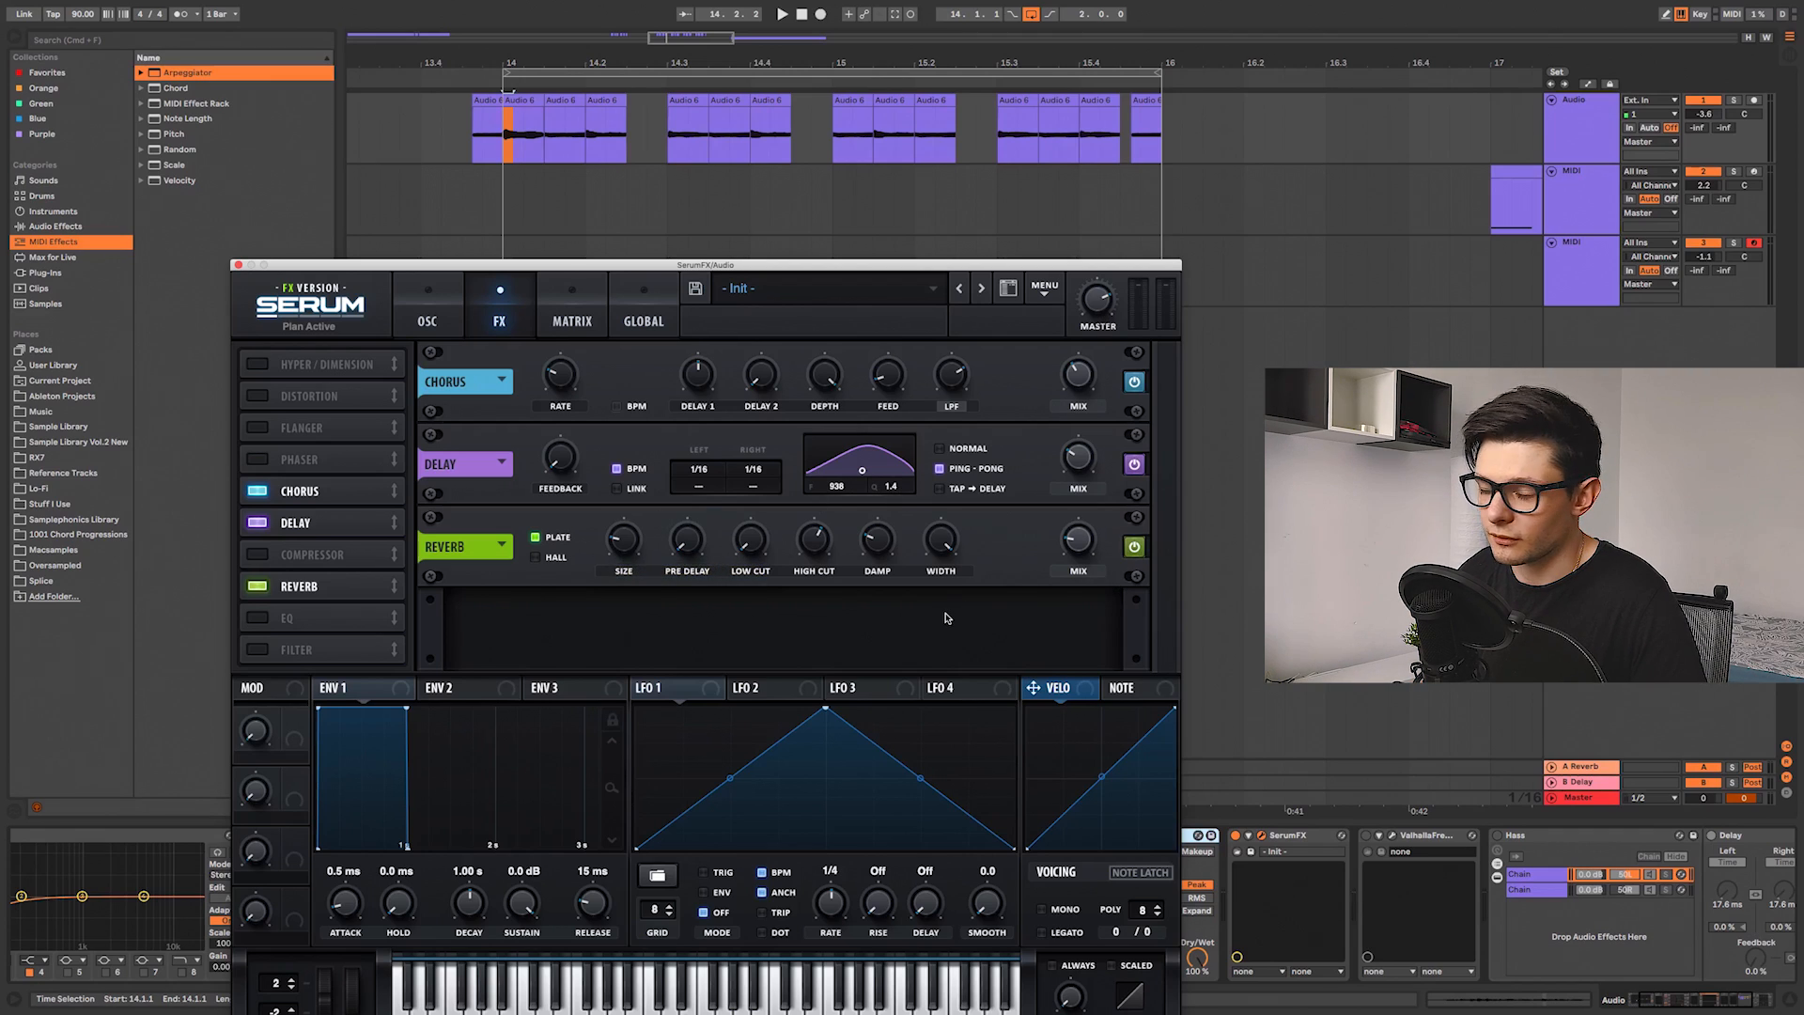
key(space)
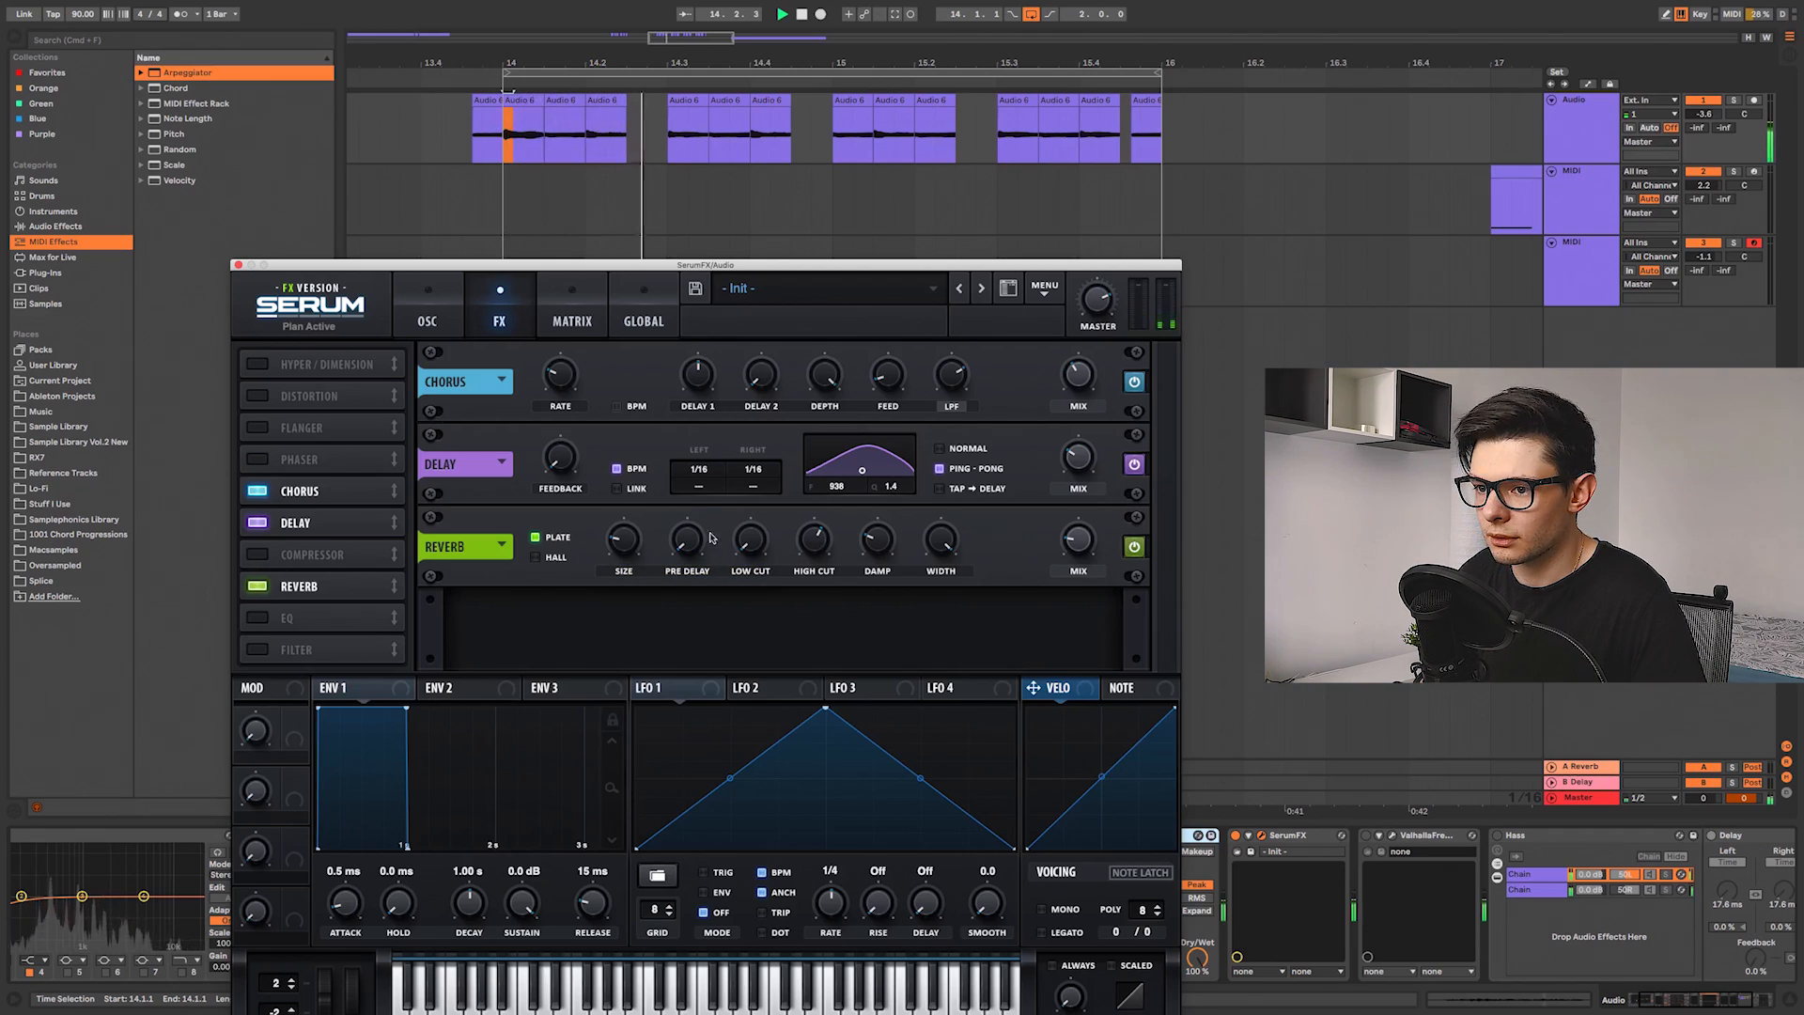
key(space)
Step: Close the Serum window and open the ValhallaFreqEcho plugin on the Master chain, playing the chops through it
click(239, 266)
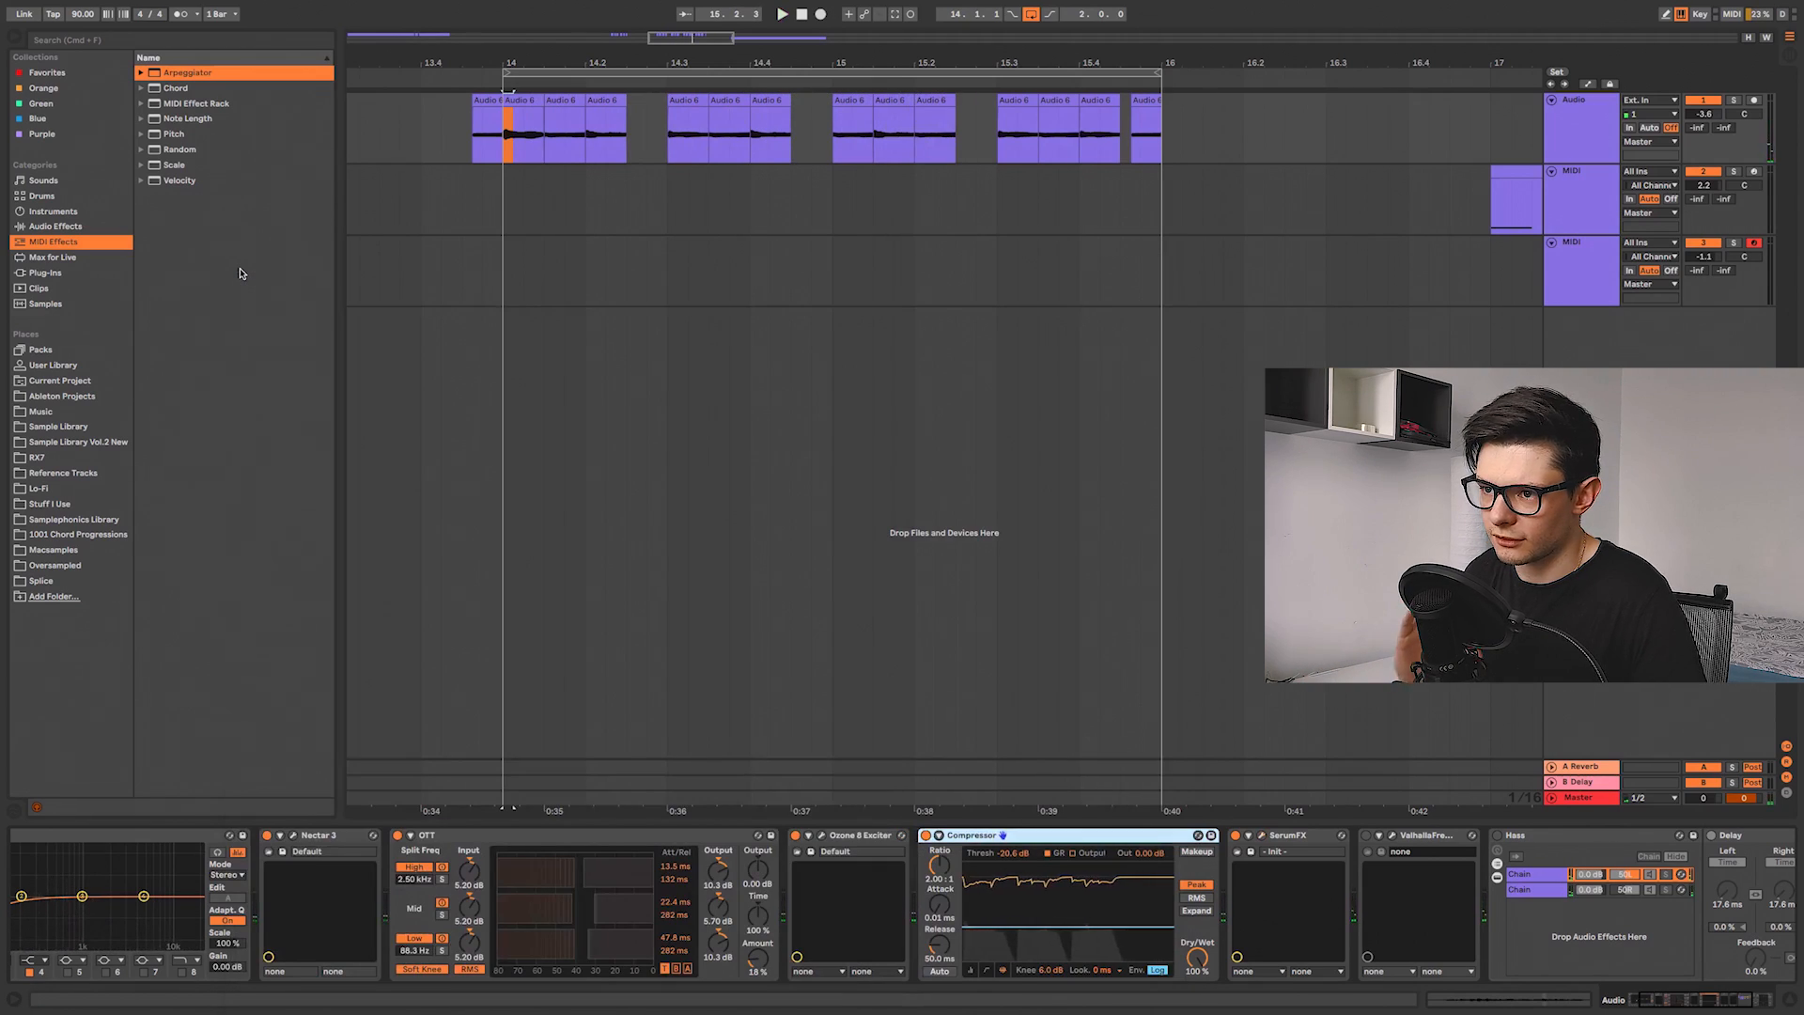
scroll(1053, 869, right, 5)
click(1053, 836)
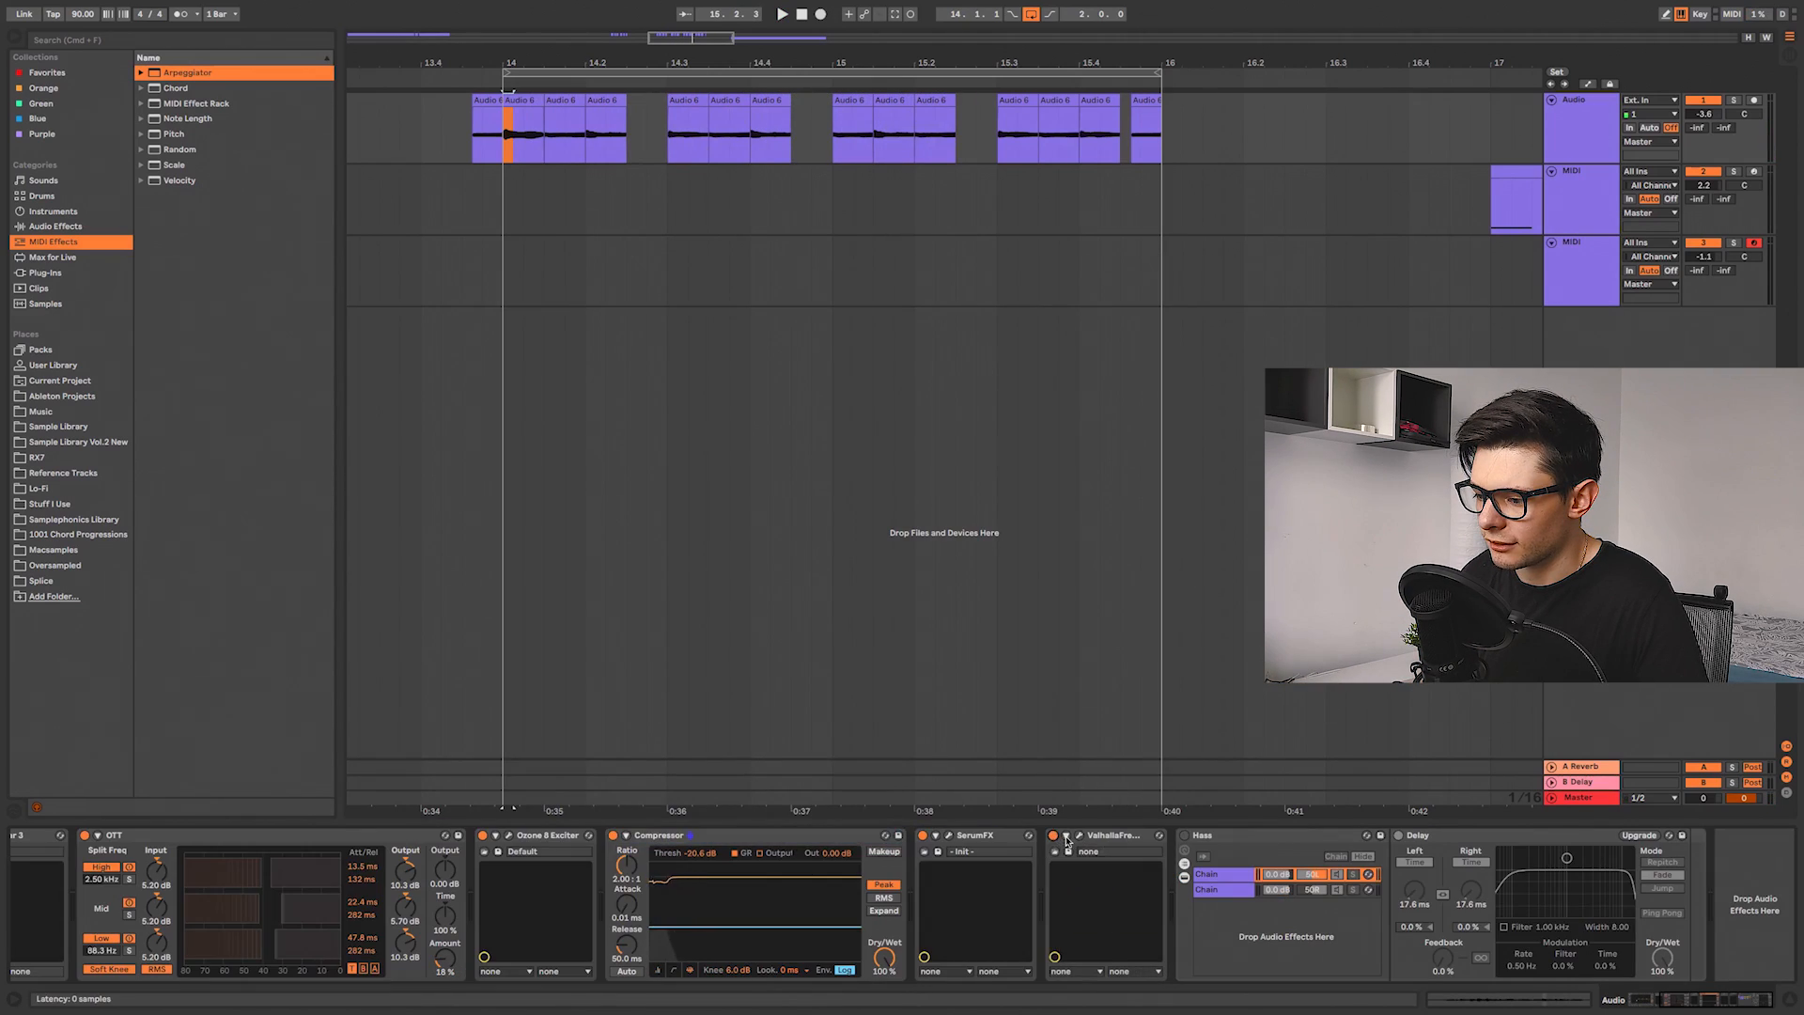
click(1079, 835)
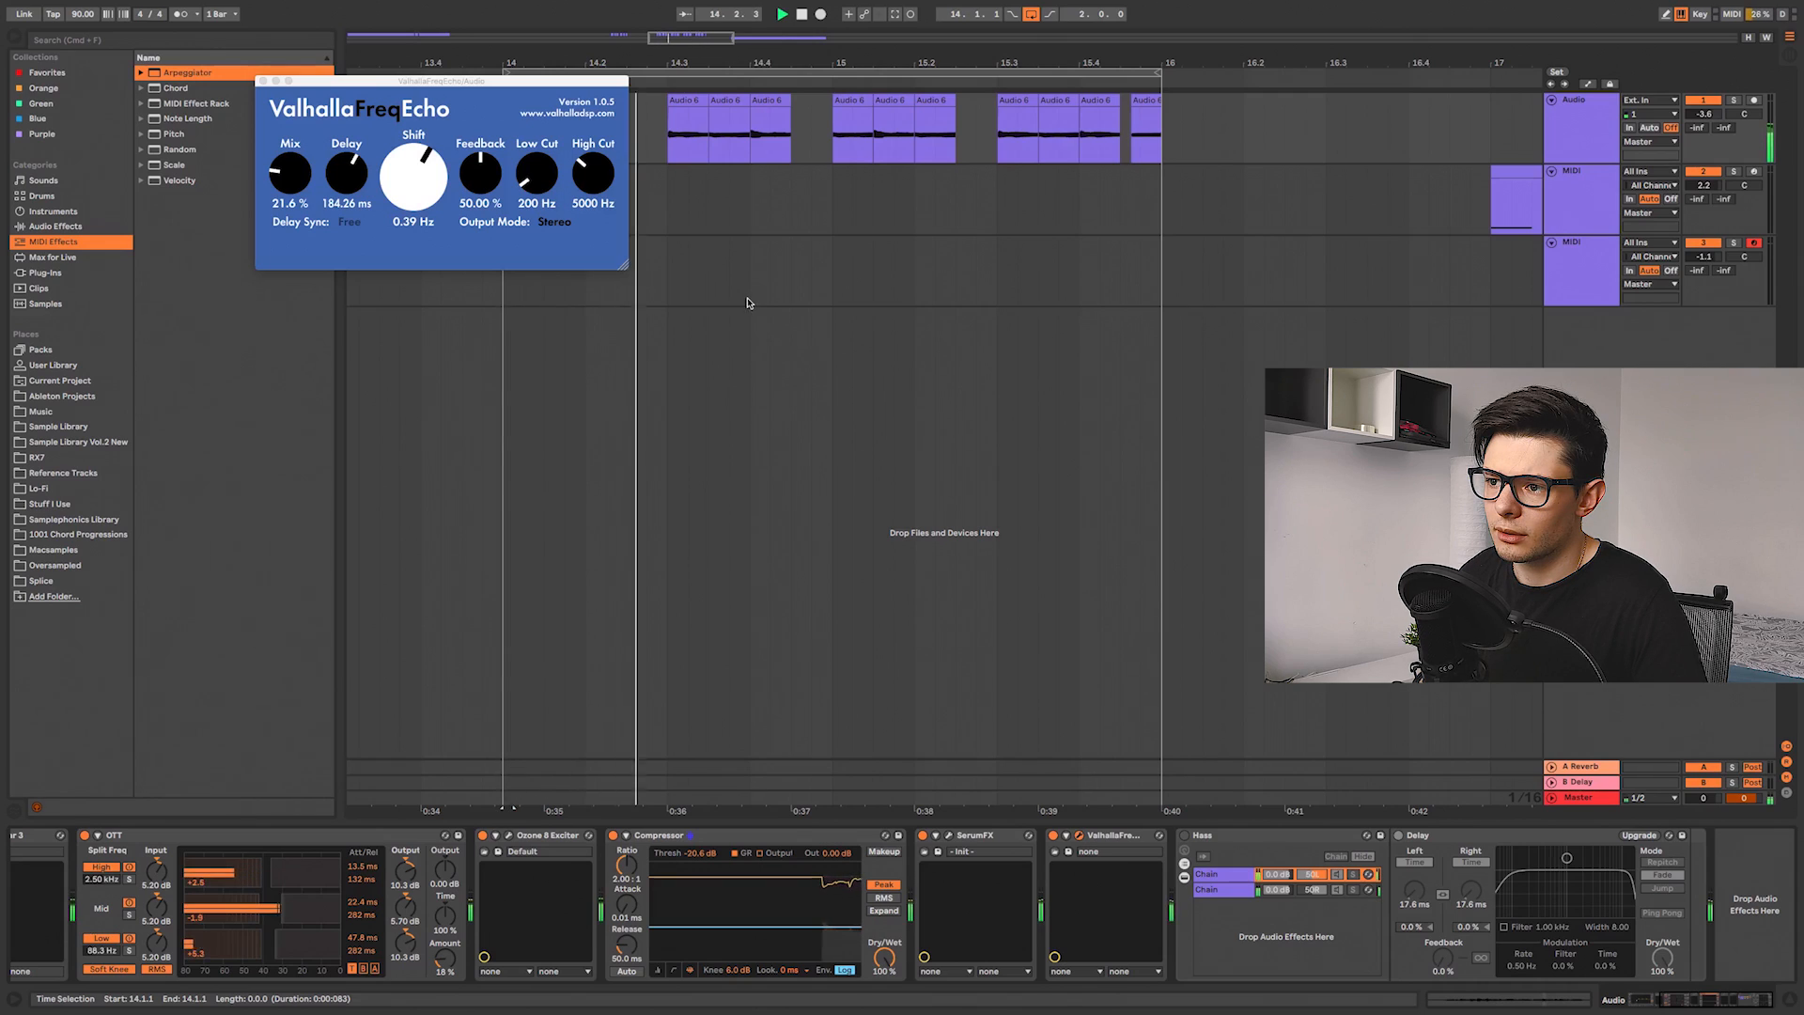
key(space)
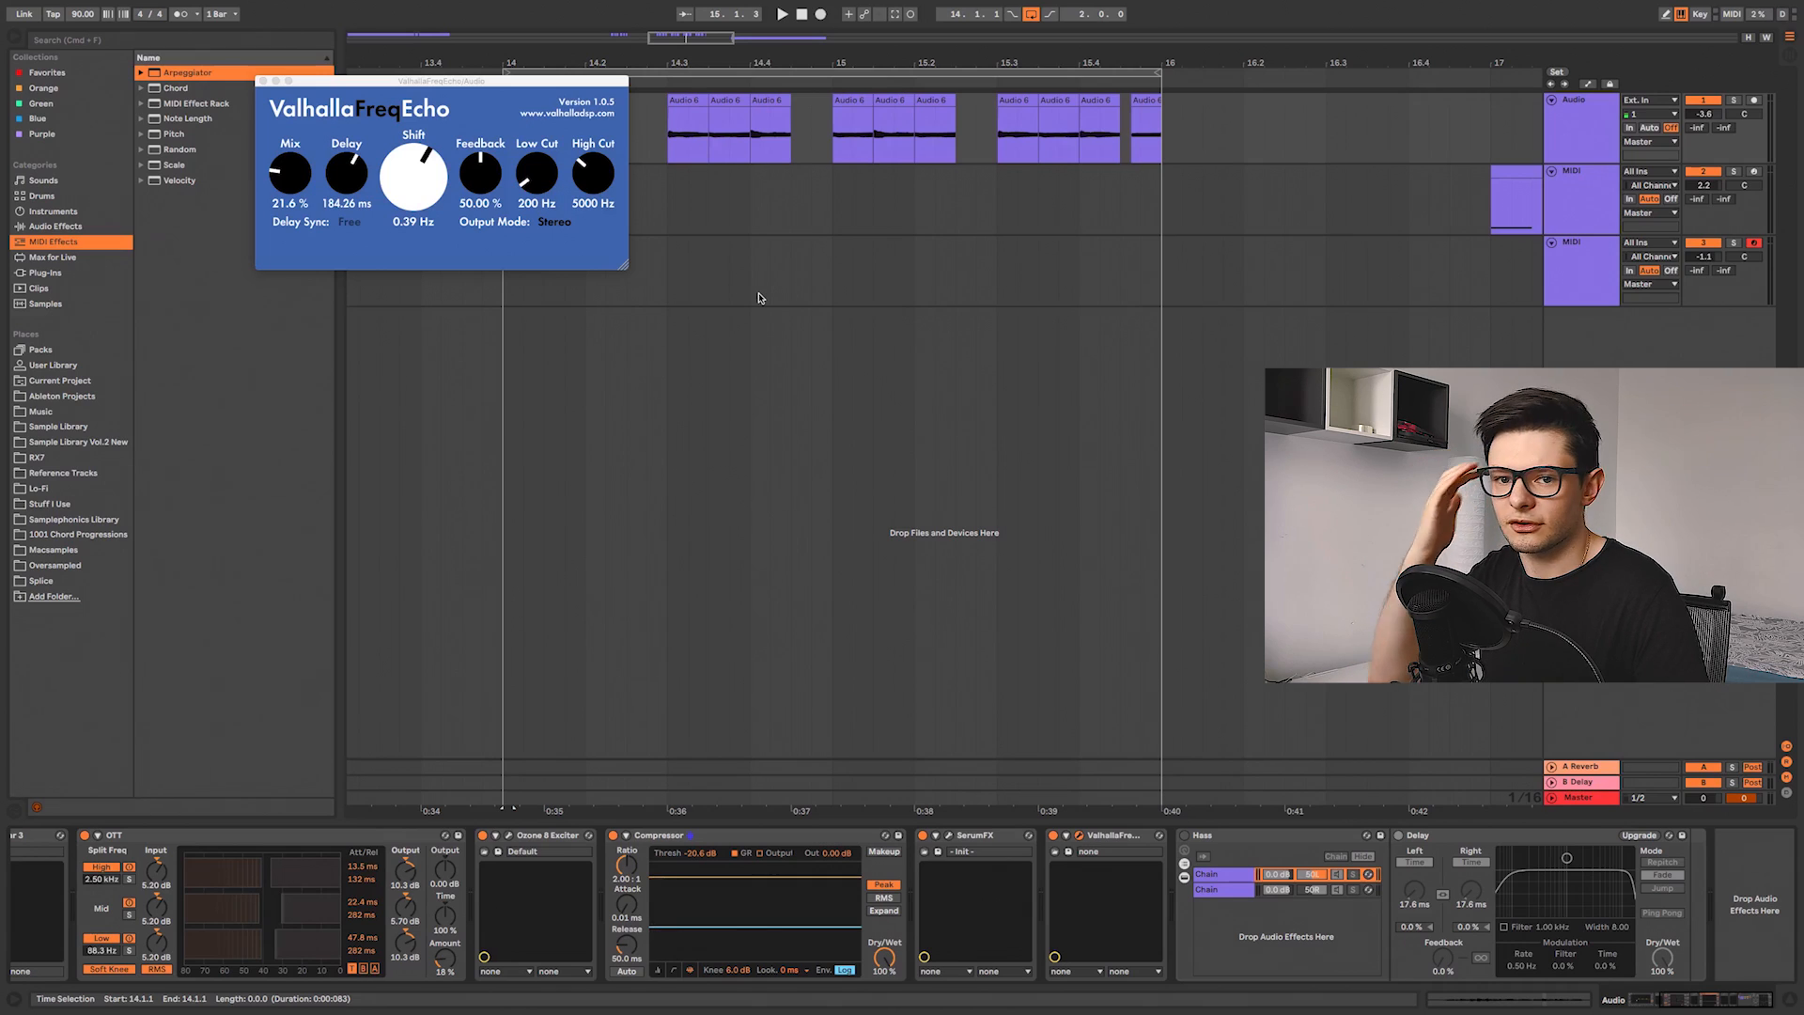
Step: Close the FreqEcho window and enable the Haas rack on the Master chain, playing the chops to compare
click(264, 82)
scroll(826, 571, right, 3)
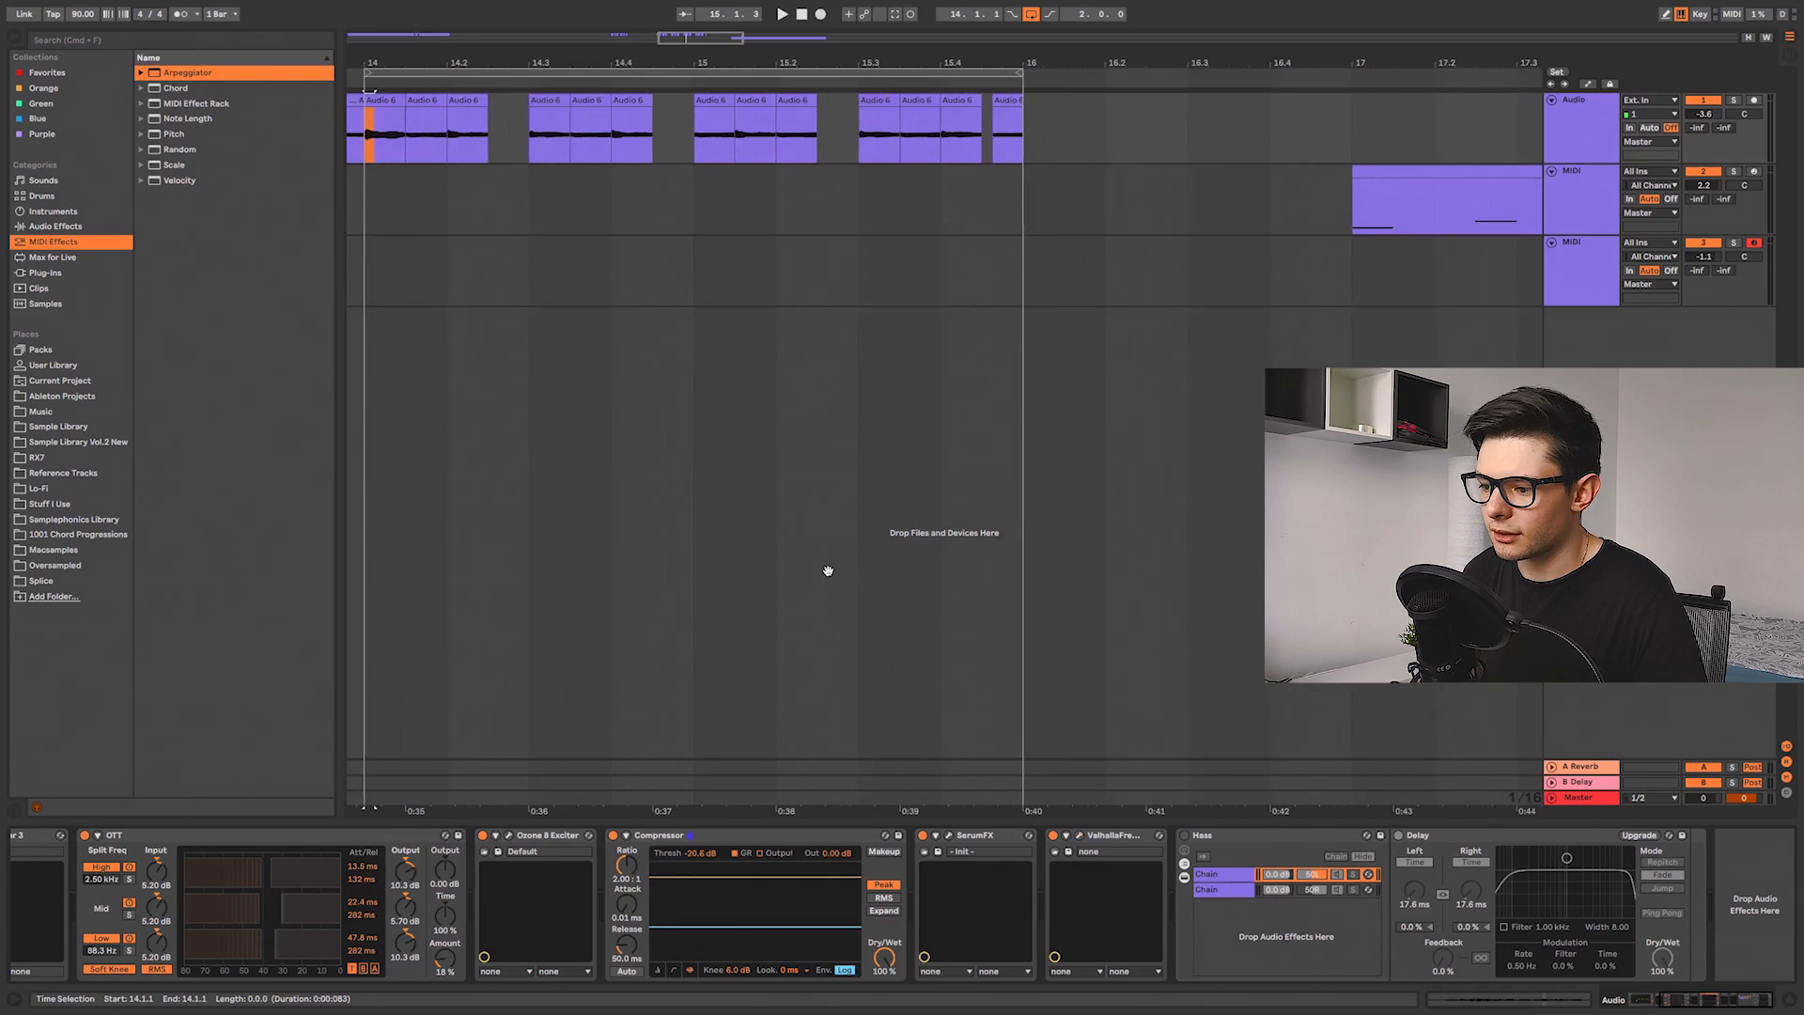
scroll(853, 505, left, 5)
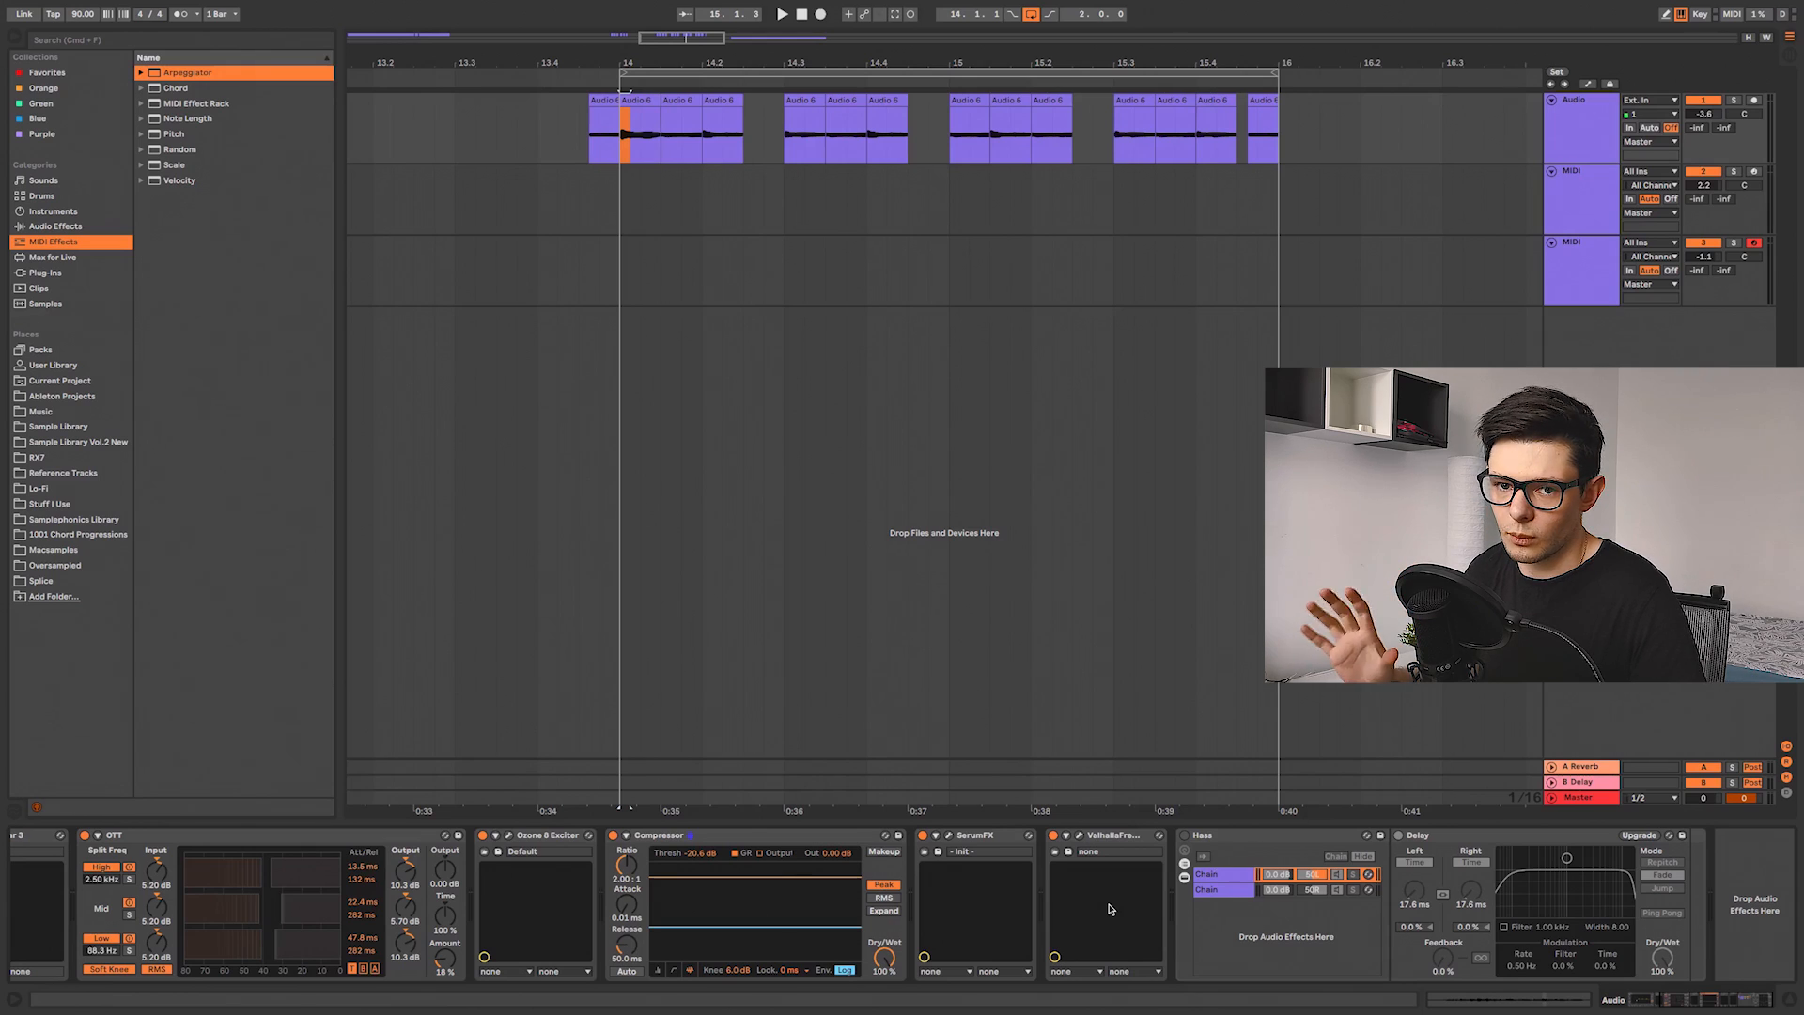
click(1184, 835)
key(space)
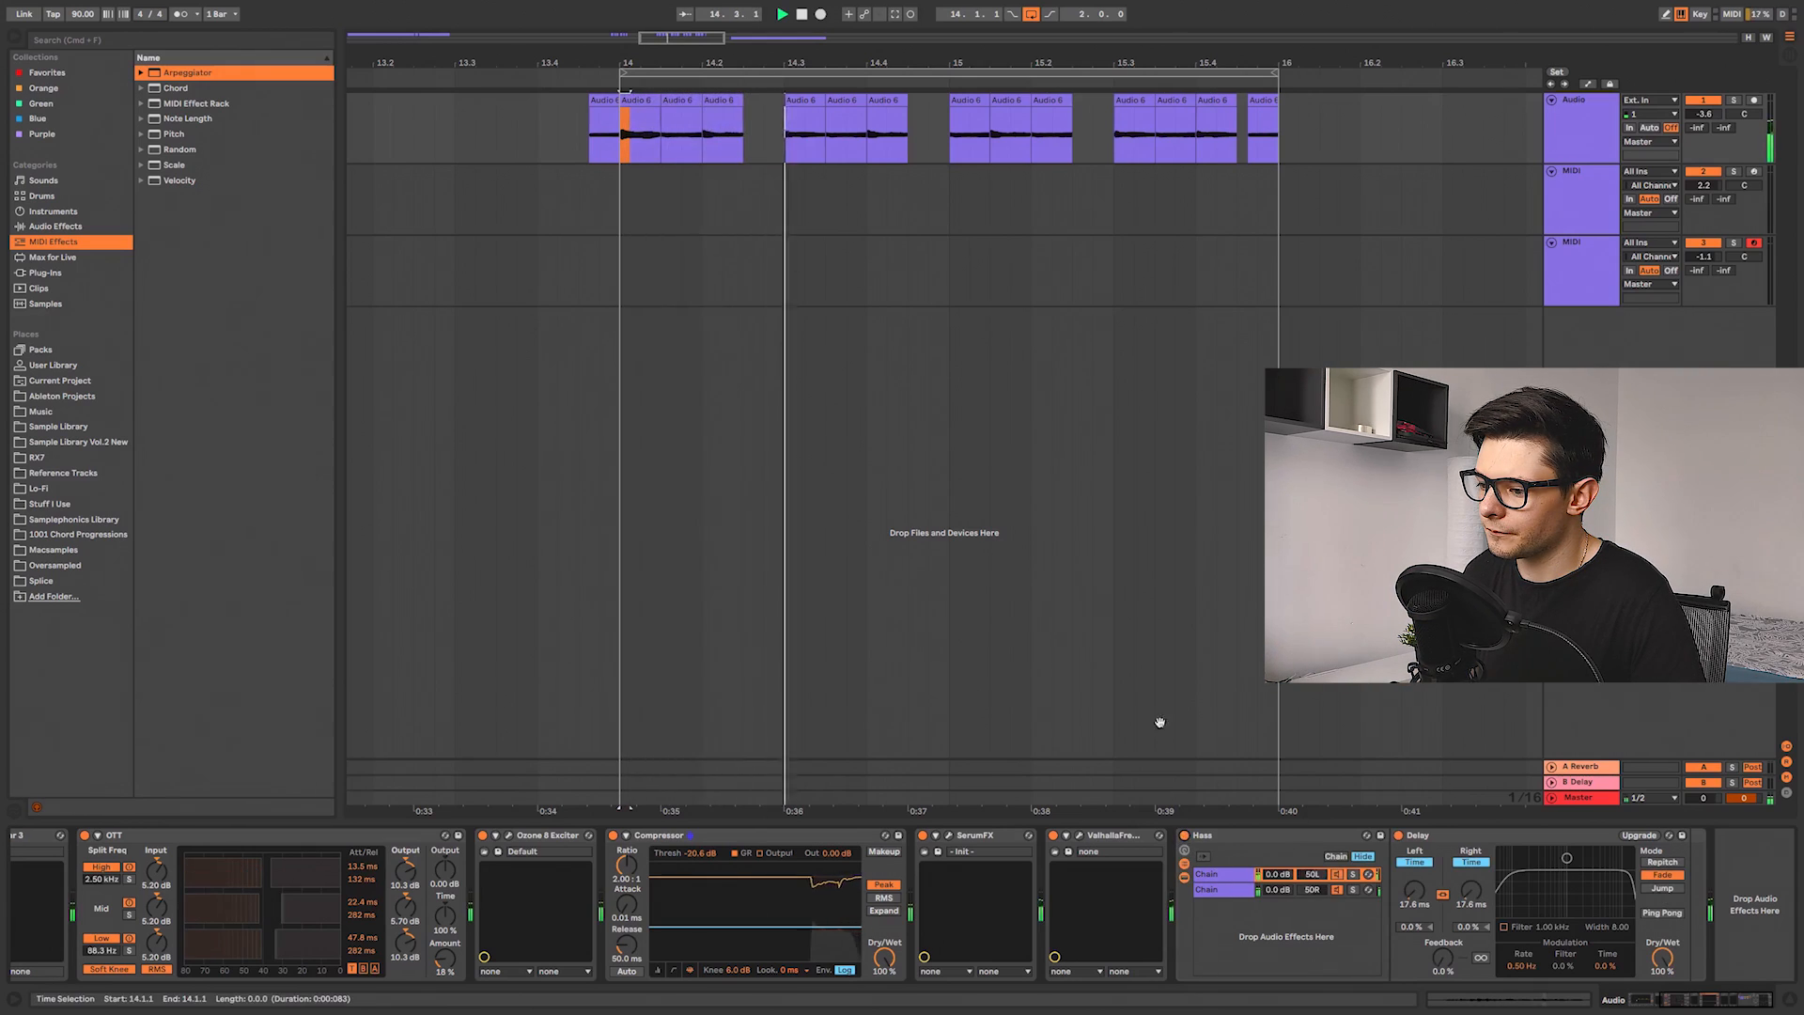
scroll(1165, 739, right, 1)
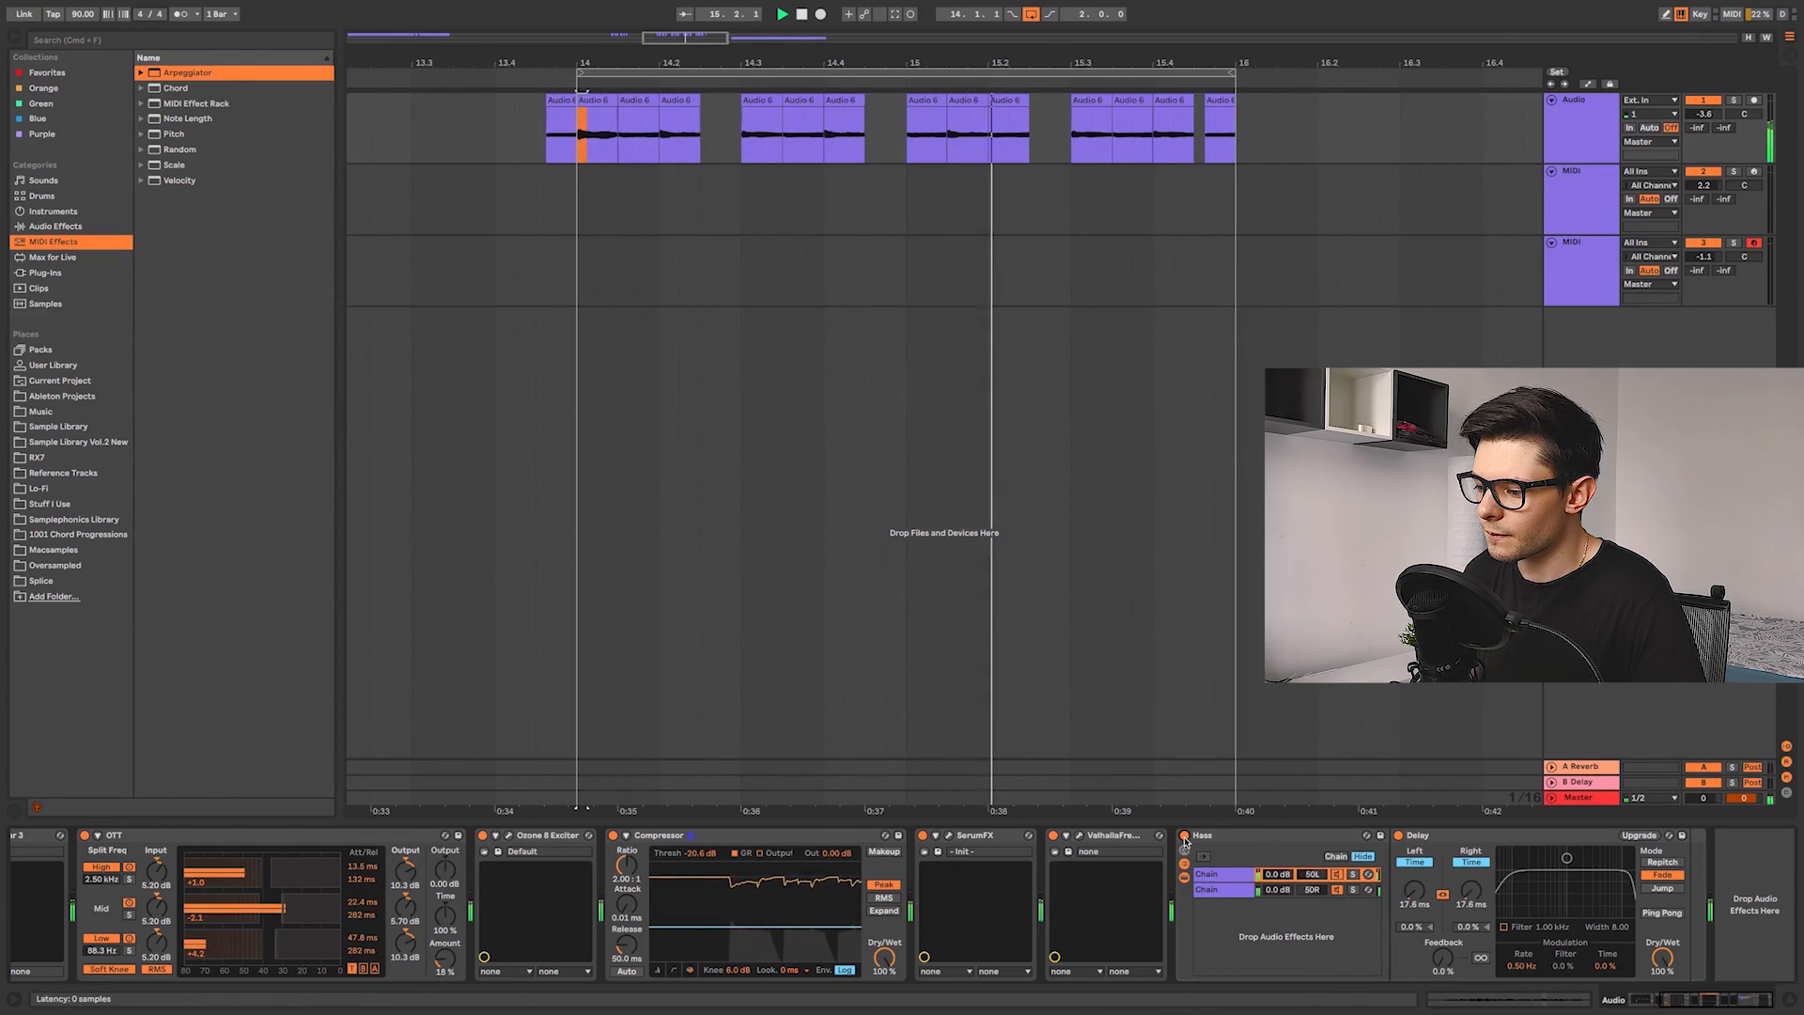
key(space)
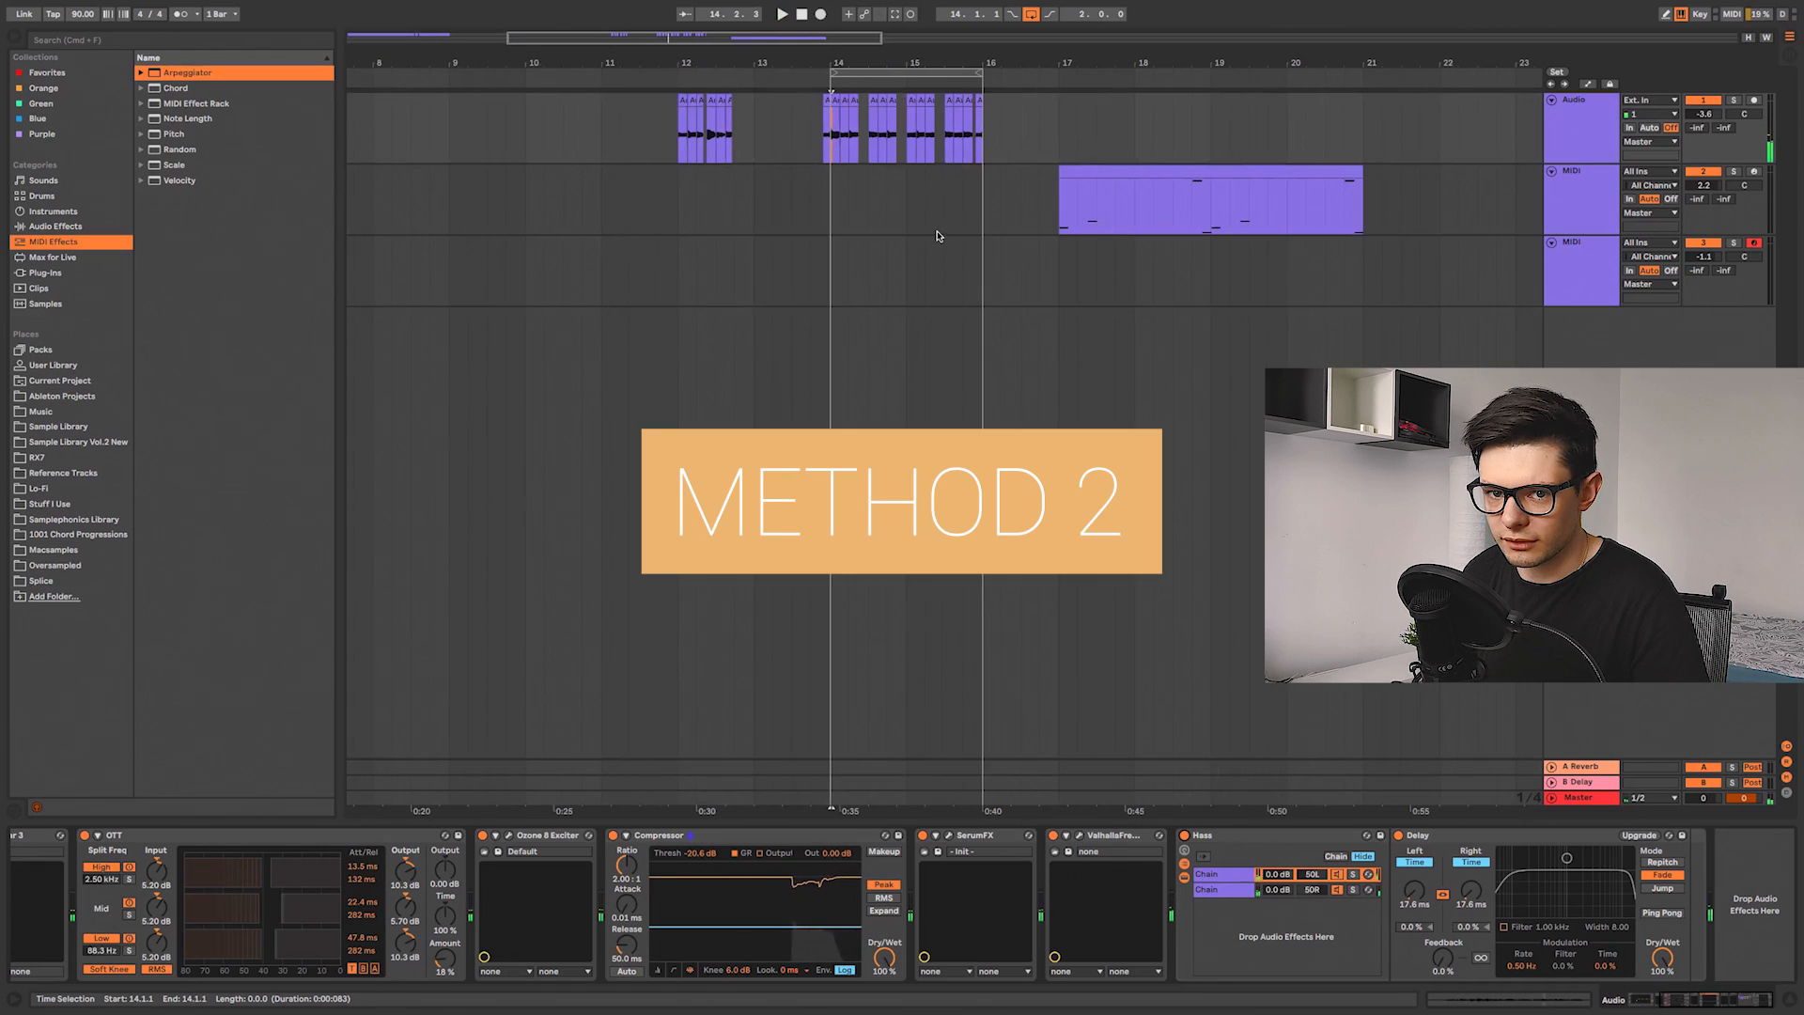
Step: Load the recorded vocal clip into a Simpler on a new MIDI track and arm that track for recording
click(1178, 173)
scroll(1148, 241, up, 3)
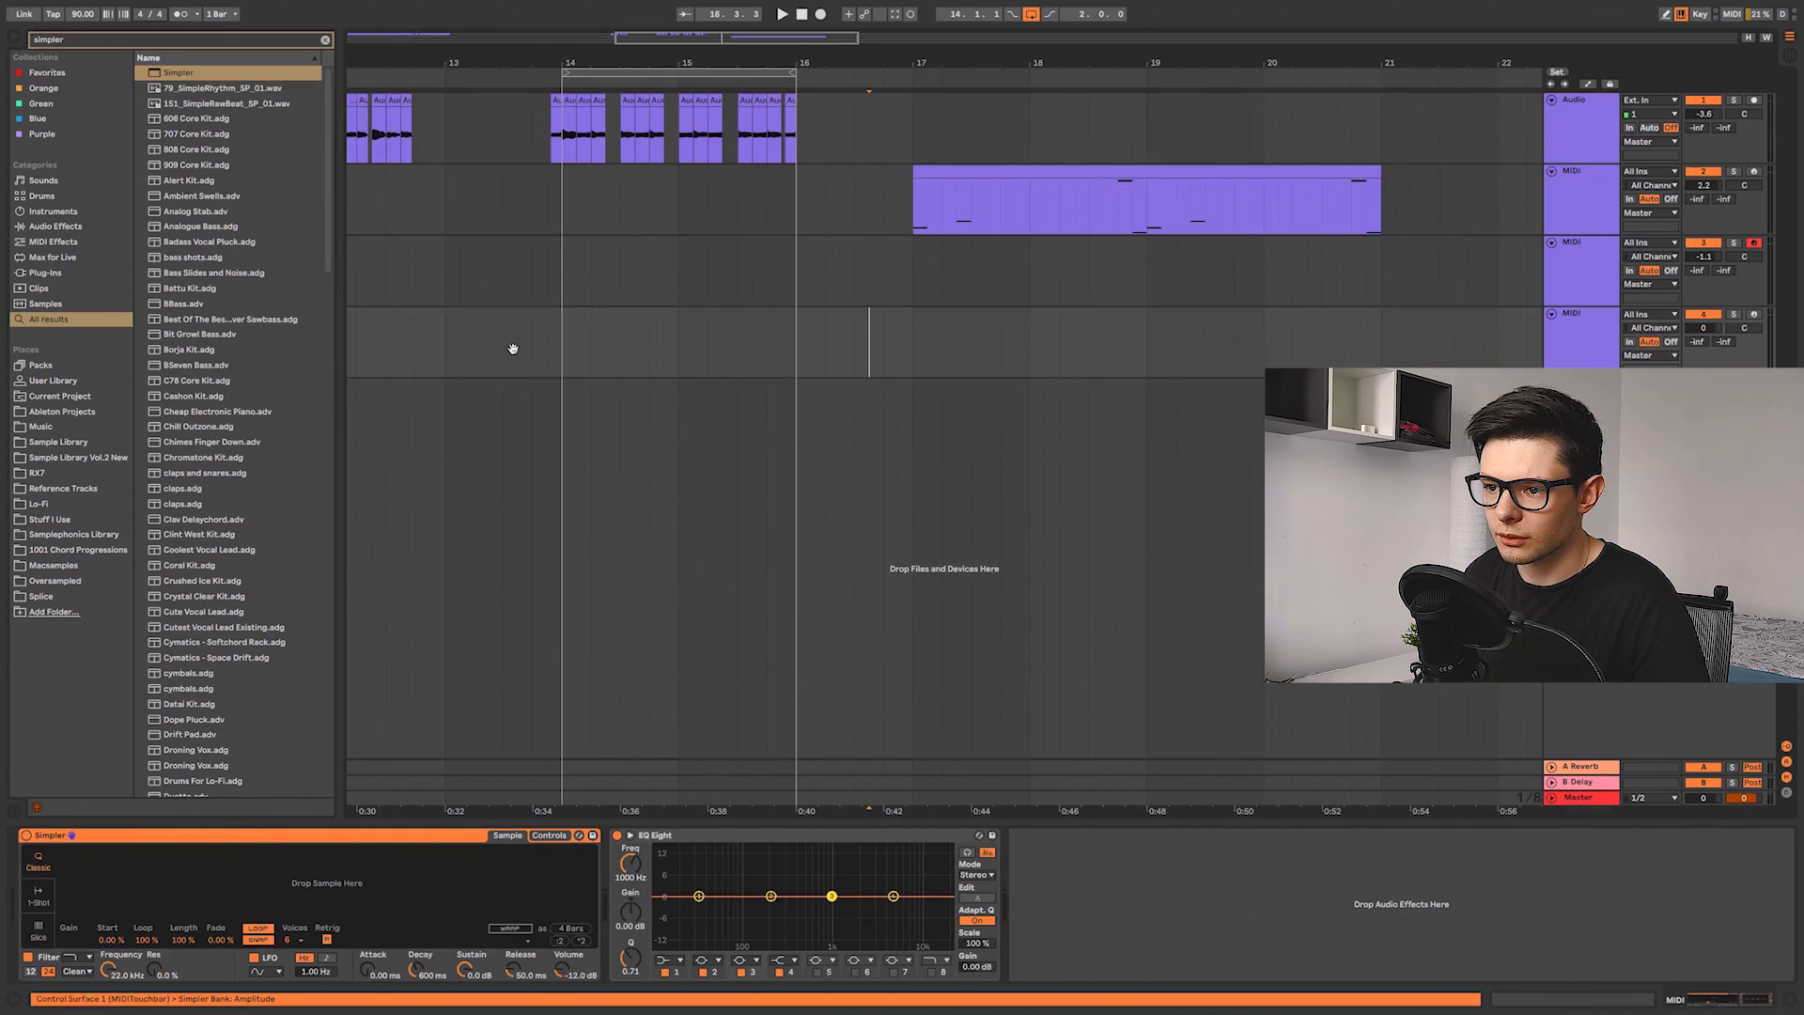
drag(513, 348, 646, 358)
drag(440, 368, 1353, 337)
click(630, 346)
drag(630, 346, 1443, 323)
drag(438, 135, 285, 878)
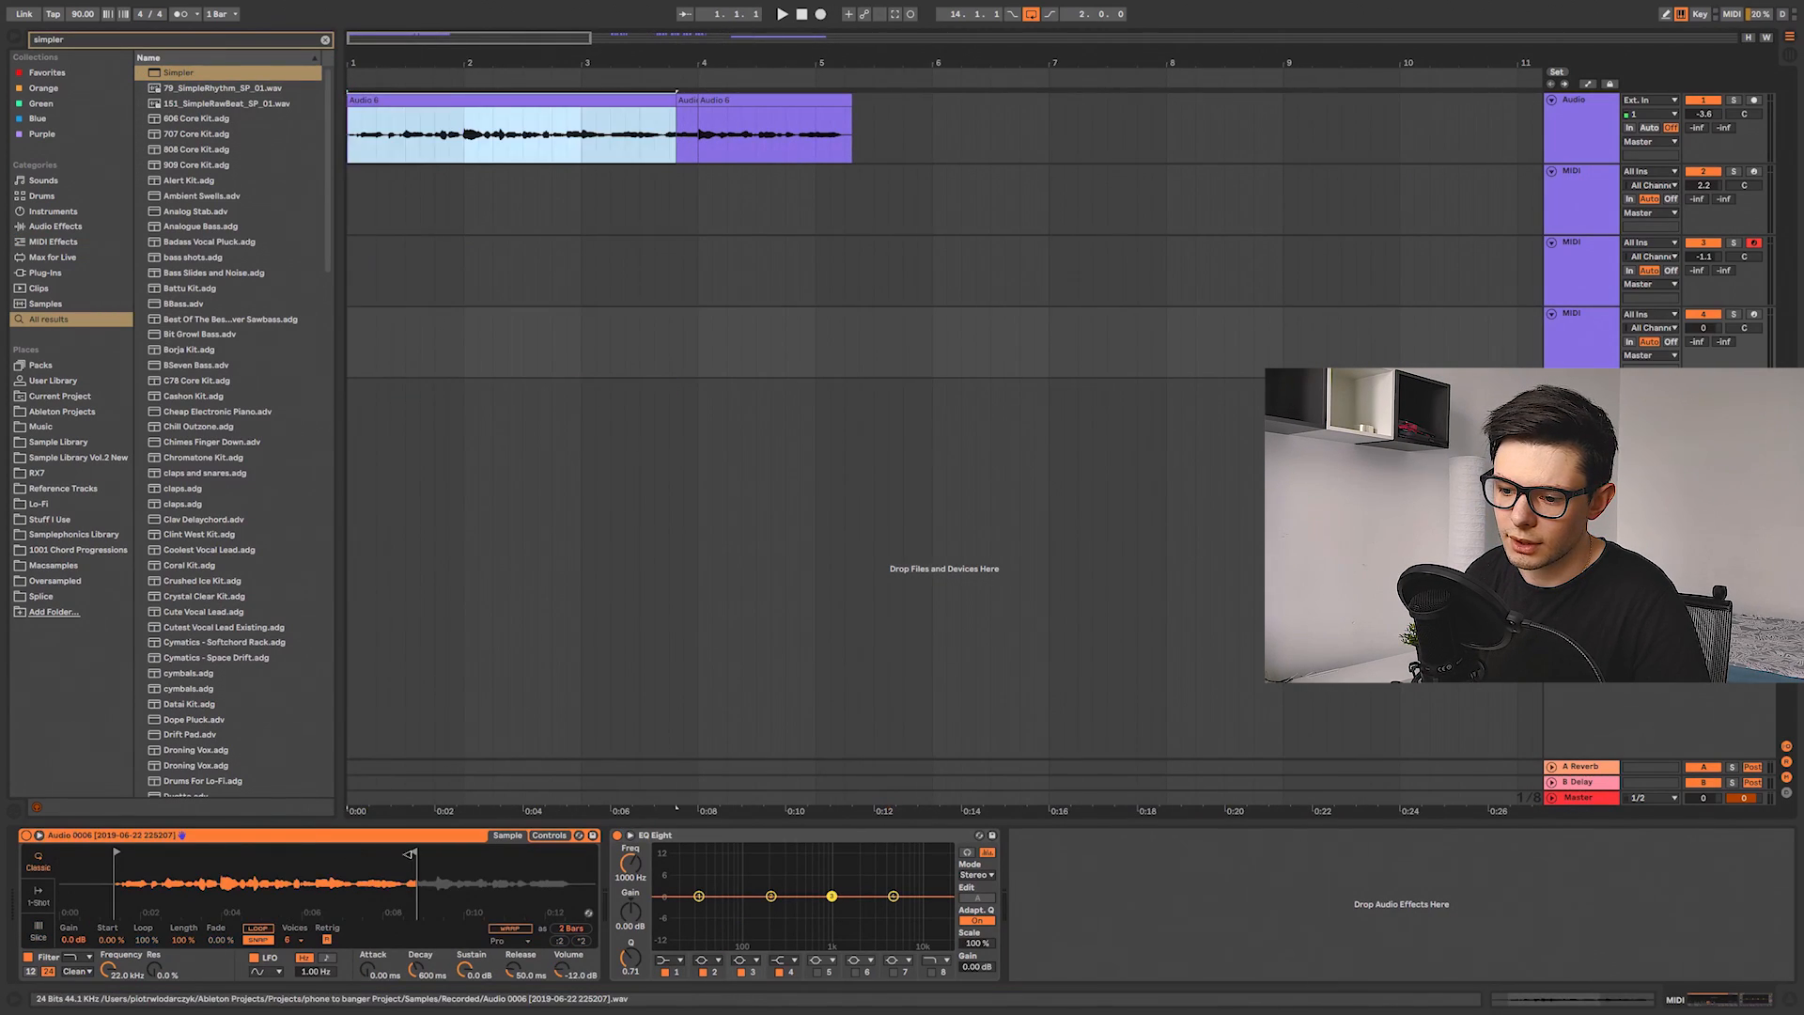
click(1754, 314)
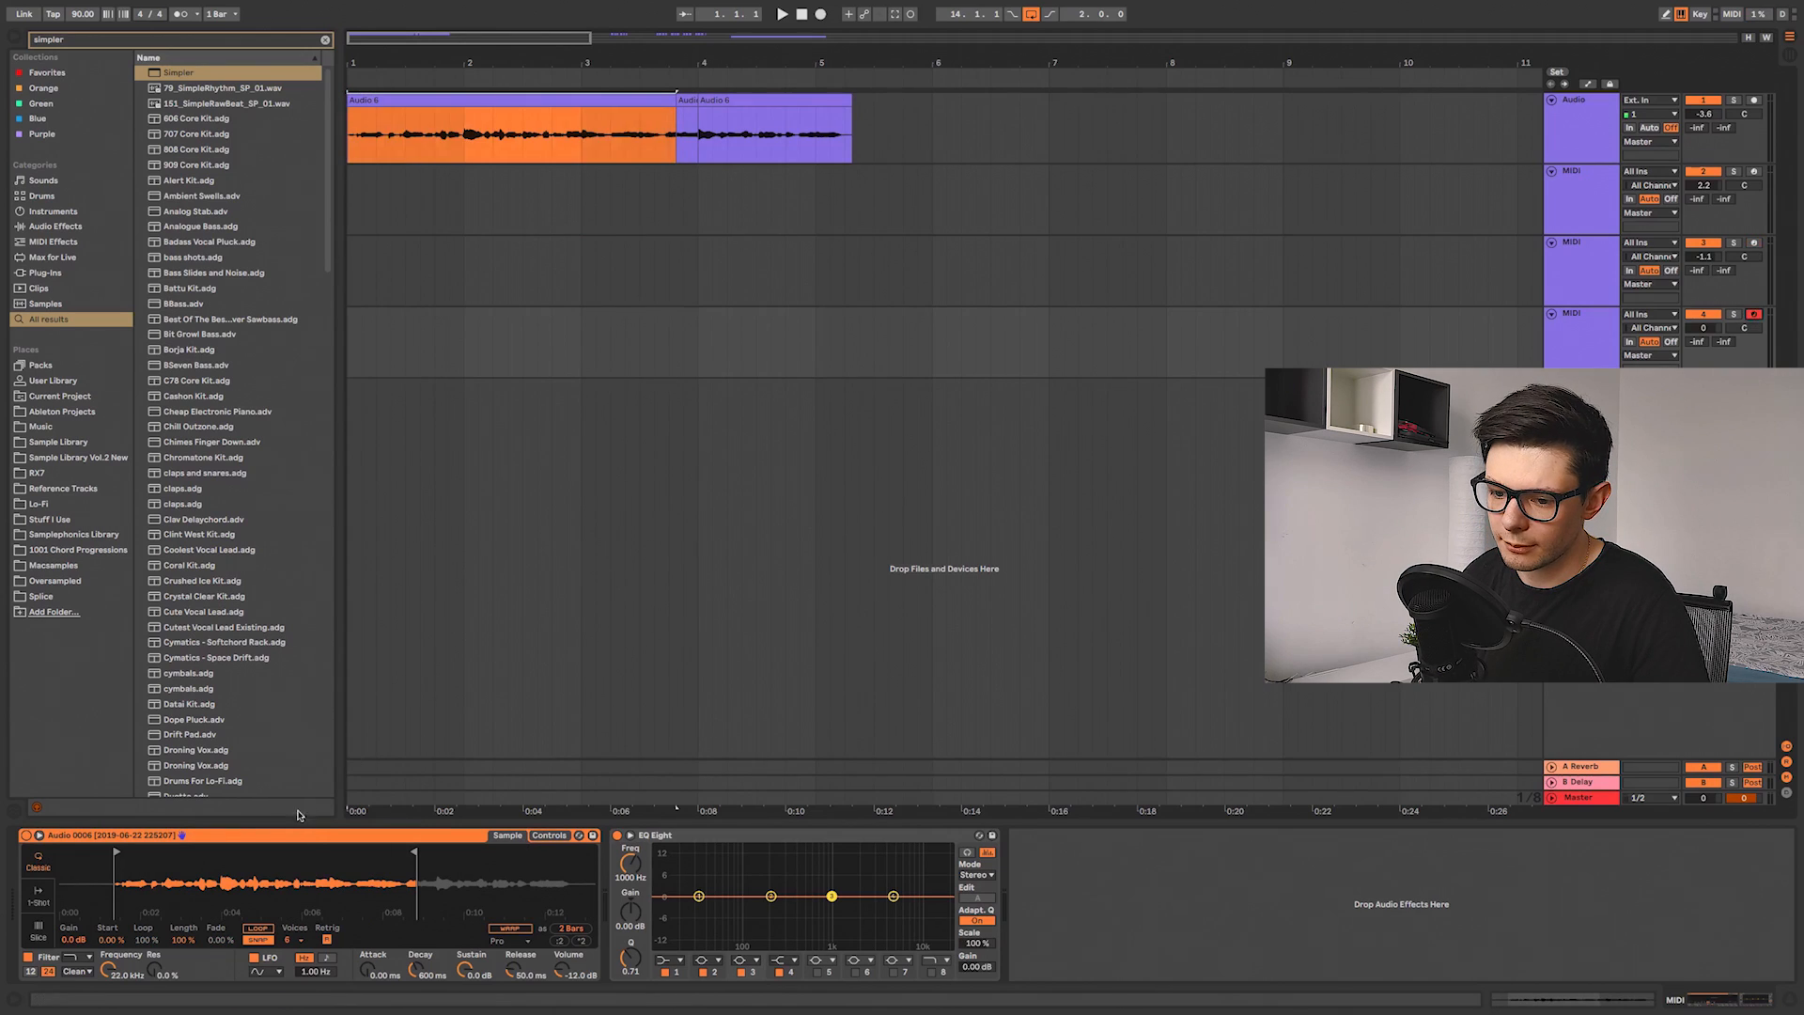
Step: Play the vocal sample from the computer keyboard and nudge Simpler's start marker slightly
key(a)
mouse_move(116, 852)
mouse_down()
mouse_move(372, 853)
mouse_move(123, 853)
mouse_up()
key(a)
key(z)
key(a)
key(z)
key(a)
key(x)
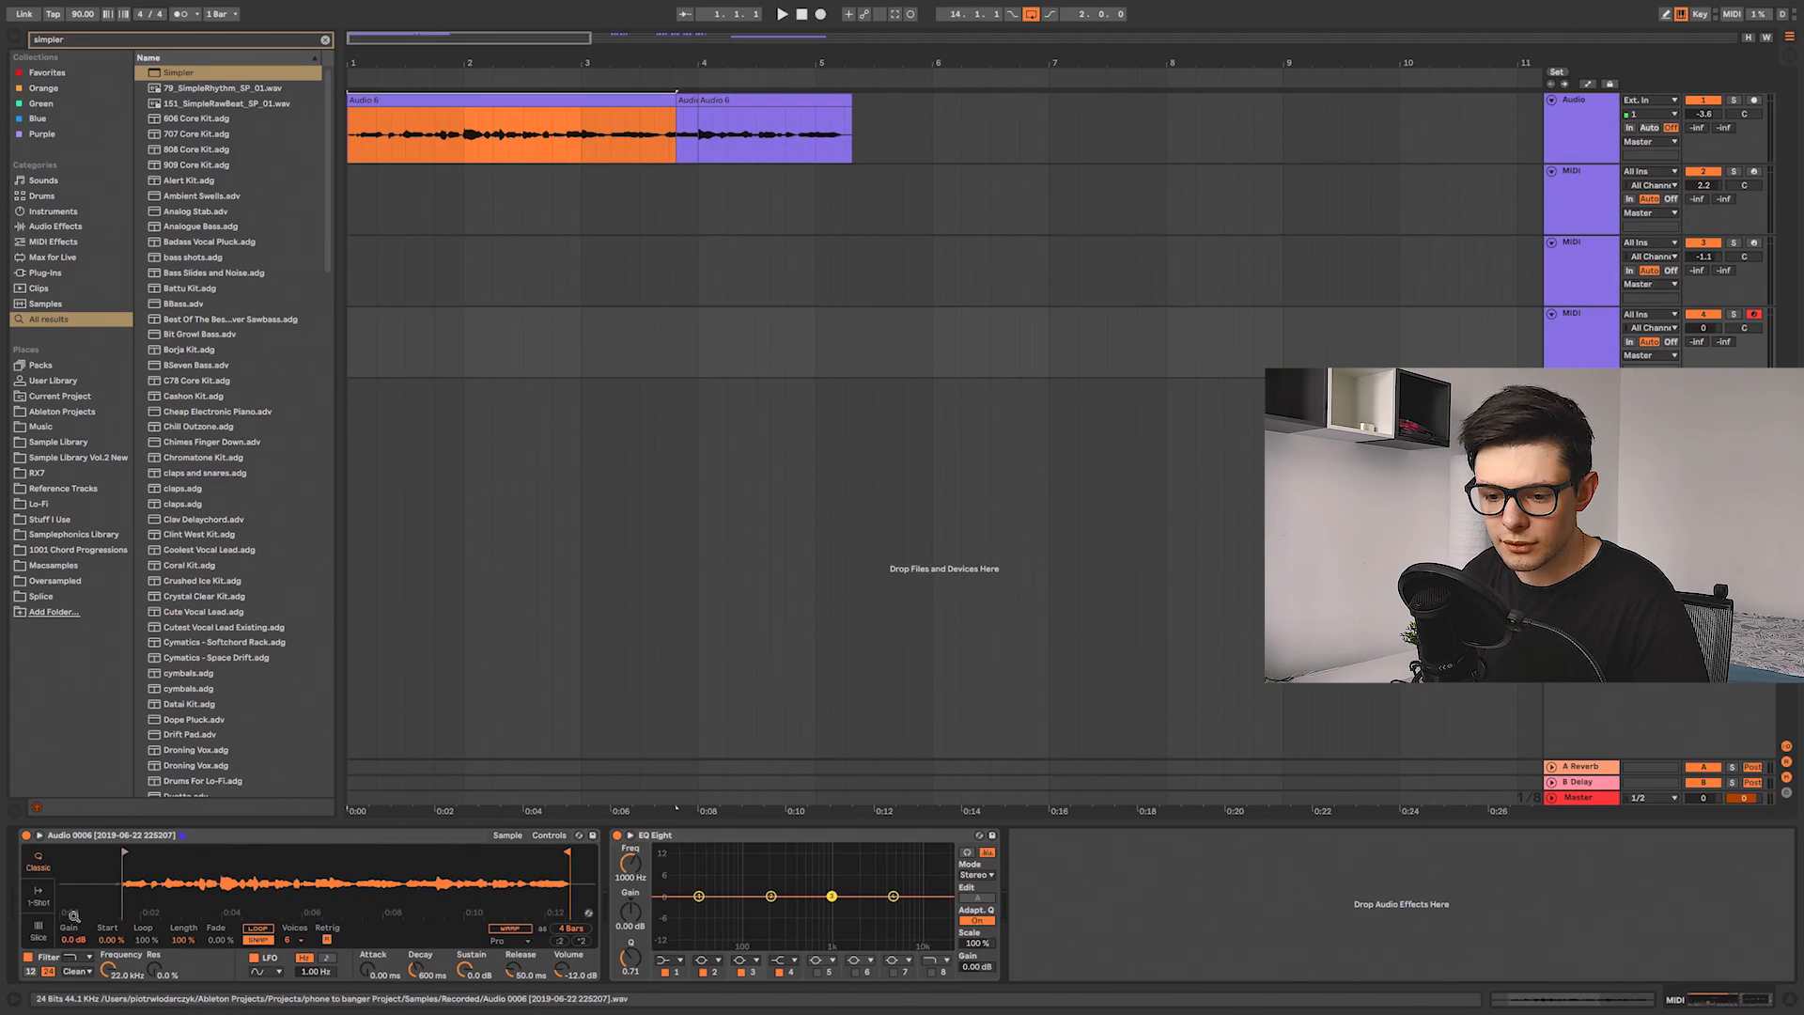
Step: Switch Simpler to Slice mode and slice the vocal by Beat at 1/8 divisions
click(38, 933)
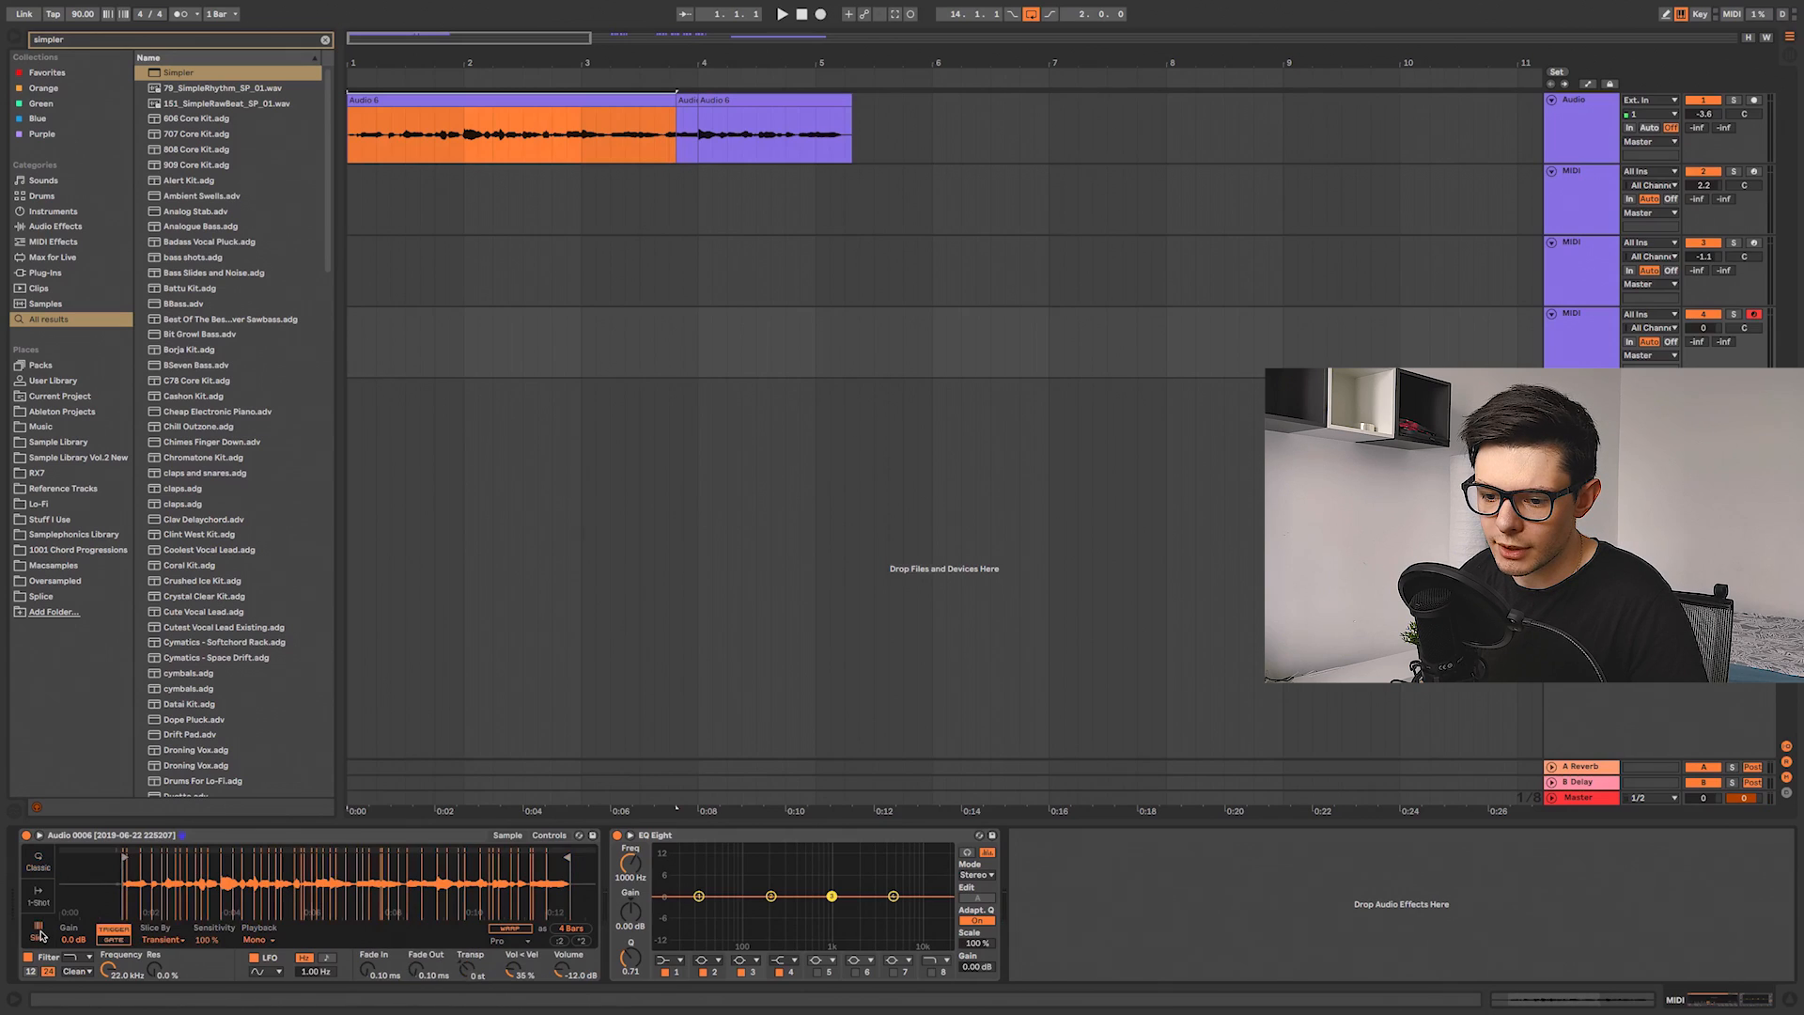
drag(155, 874, 218, 892)
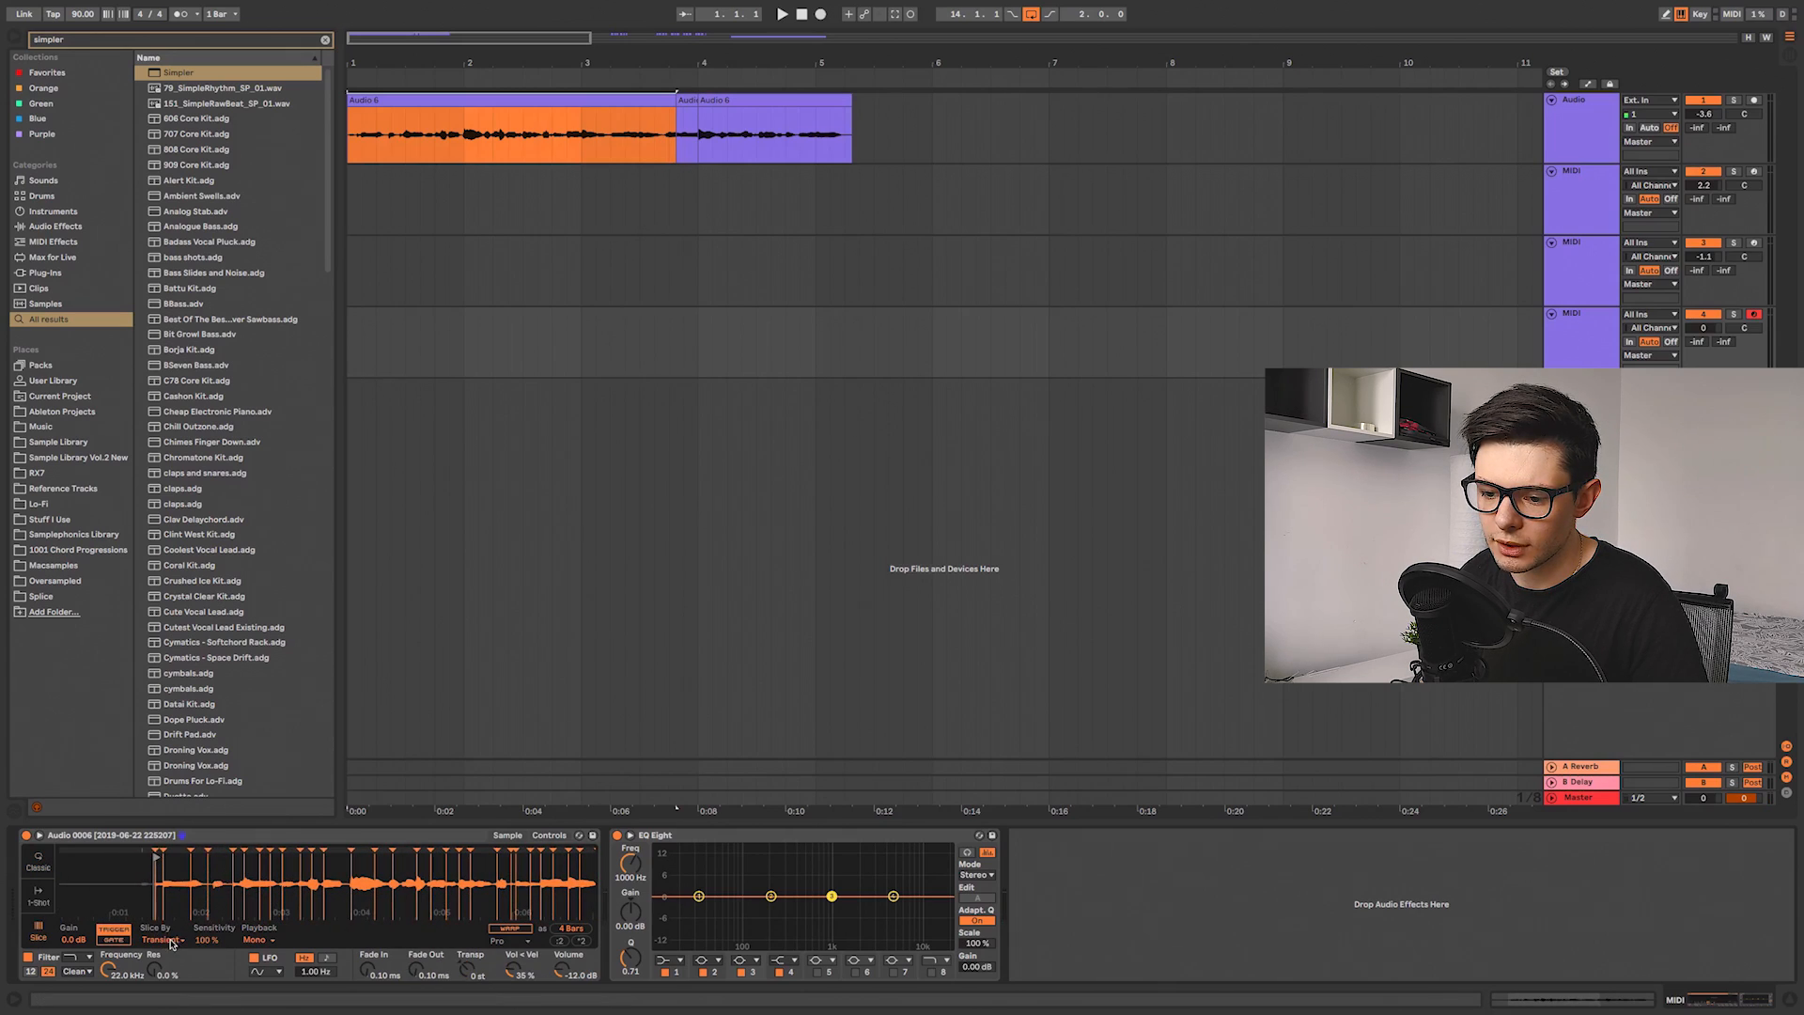
drag(226, 888, 235, 875)
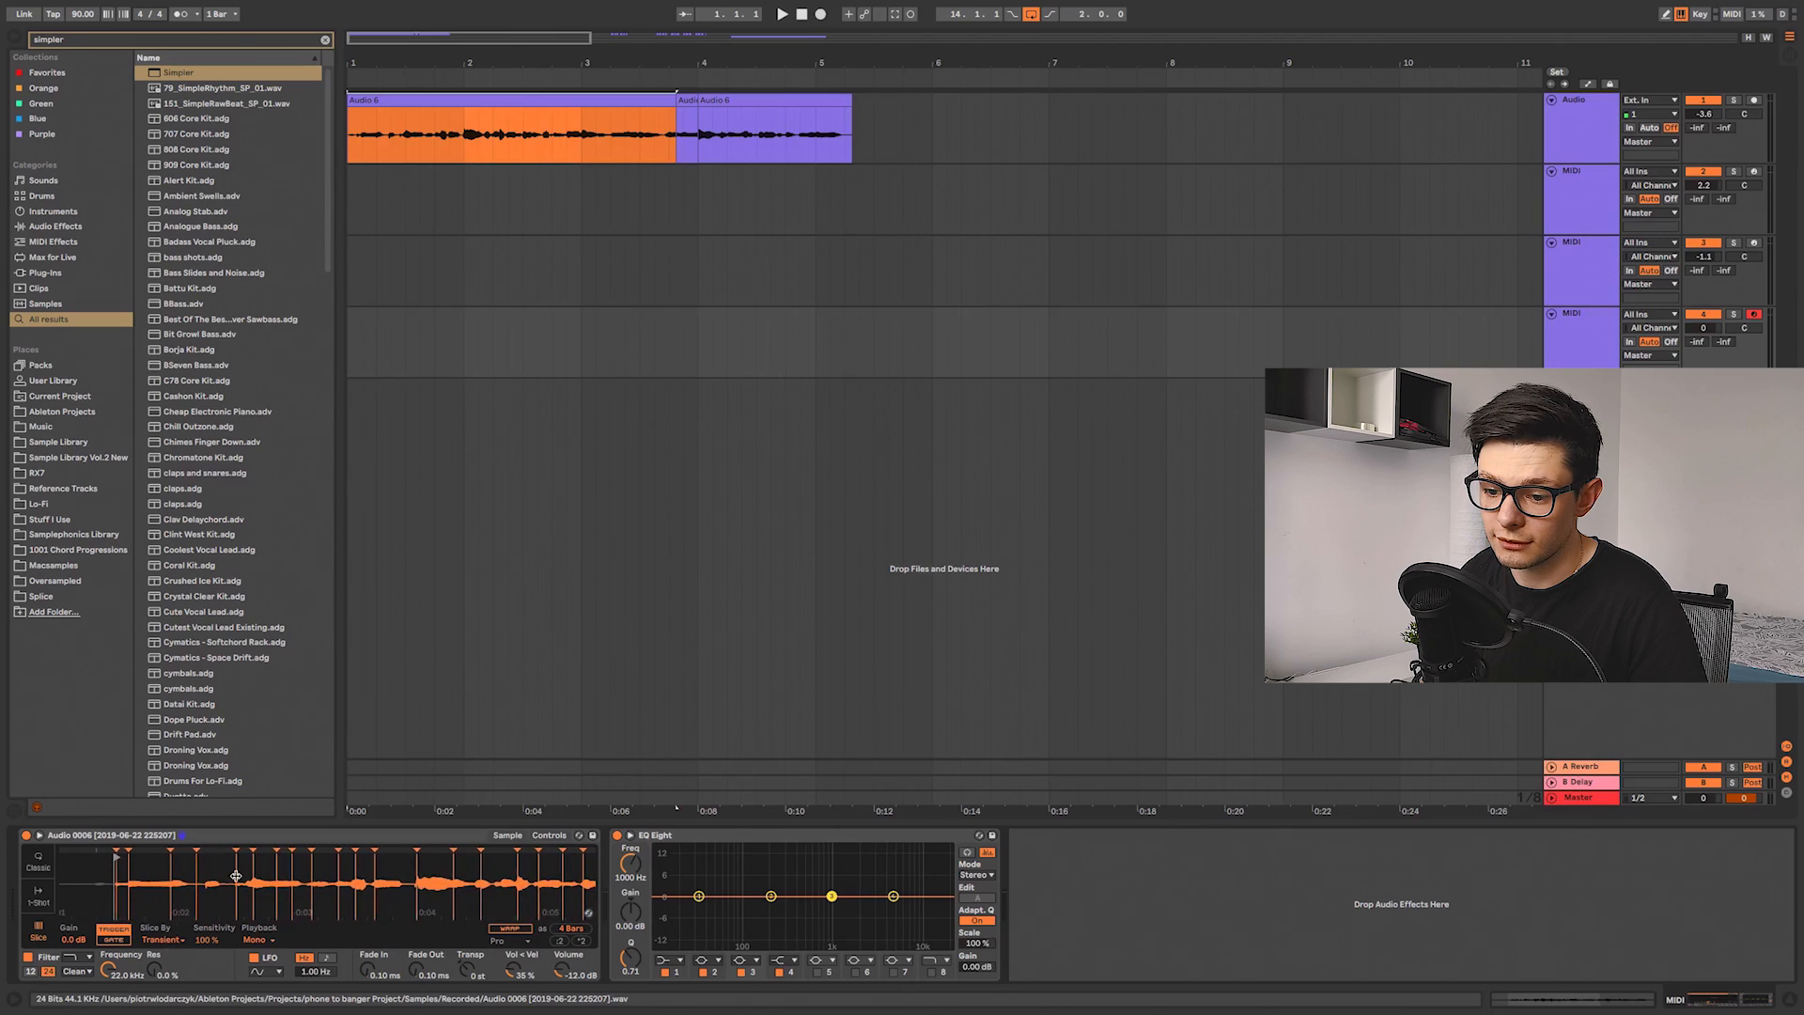
click(165, 939)
click(166, 965)
click(208, 940)
click(208, 964)
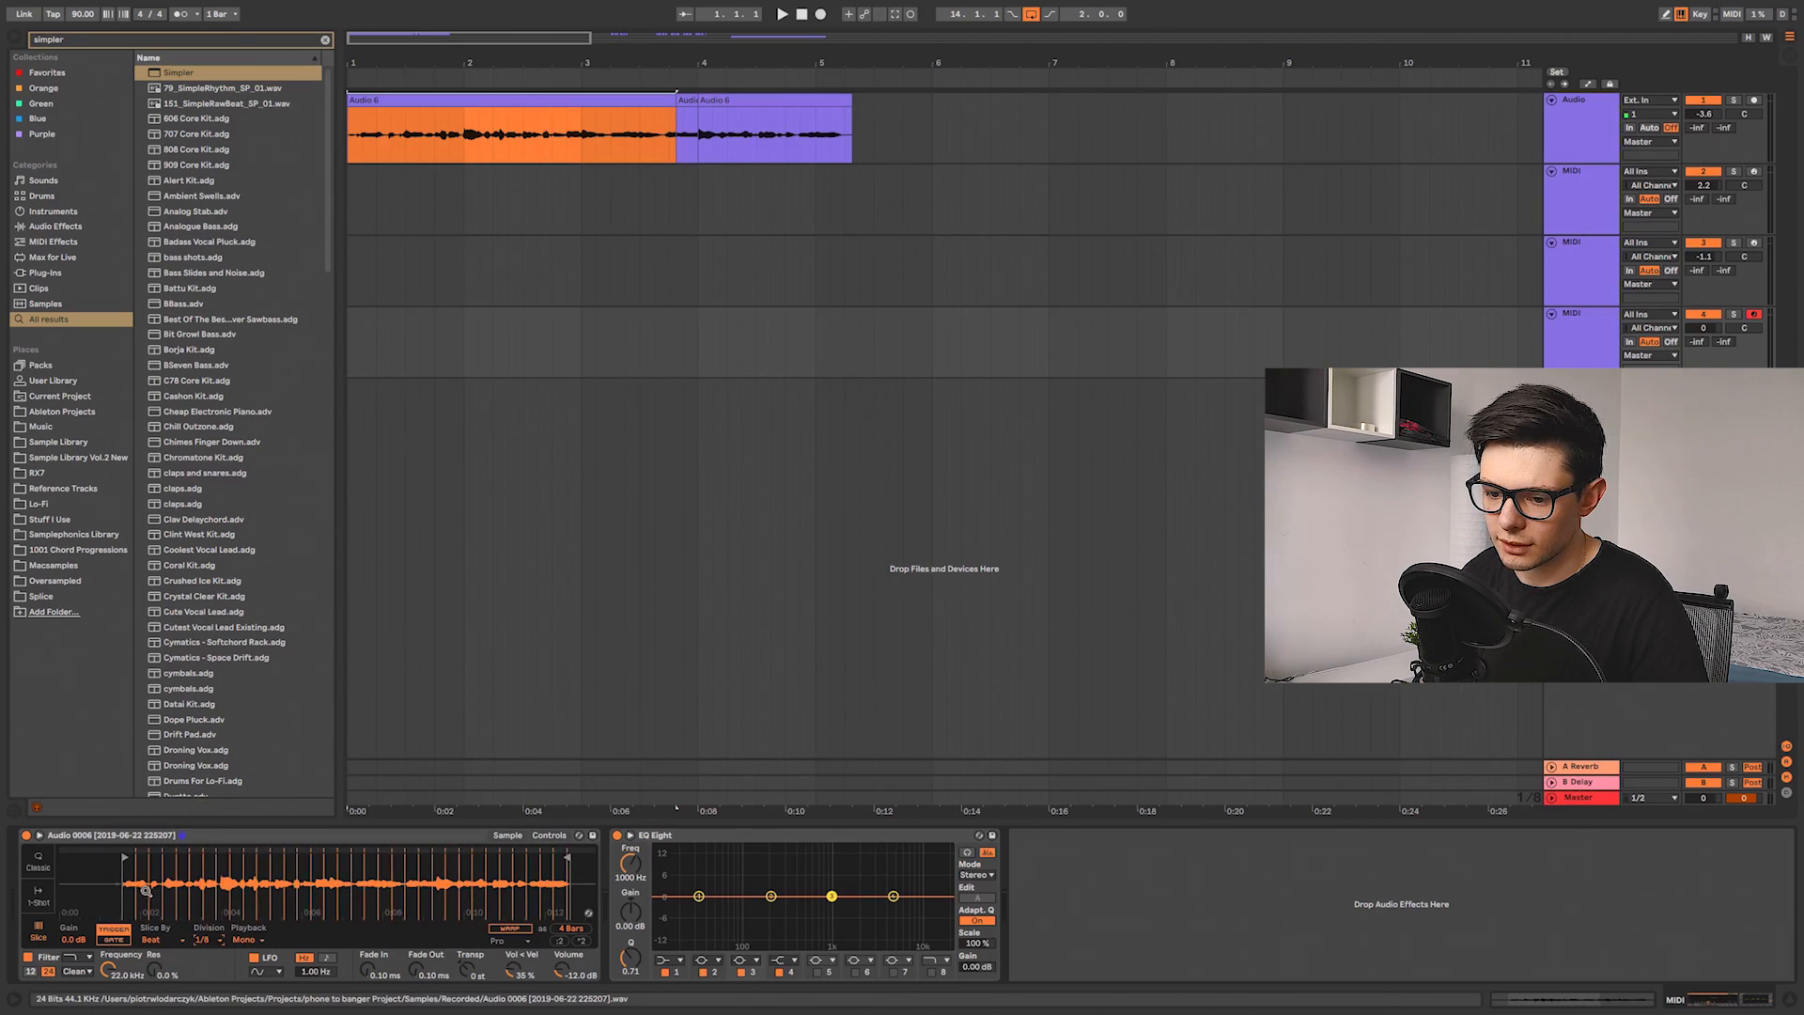
Step: Audition the Simpler slices from the computer keyboard
key(f)
key(d)
key(z)
key(f)
key(d)
key(g)
key(h)
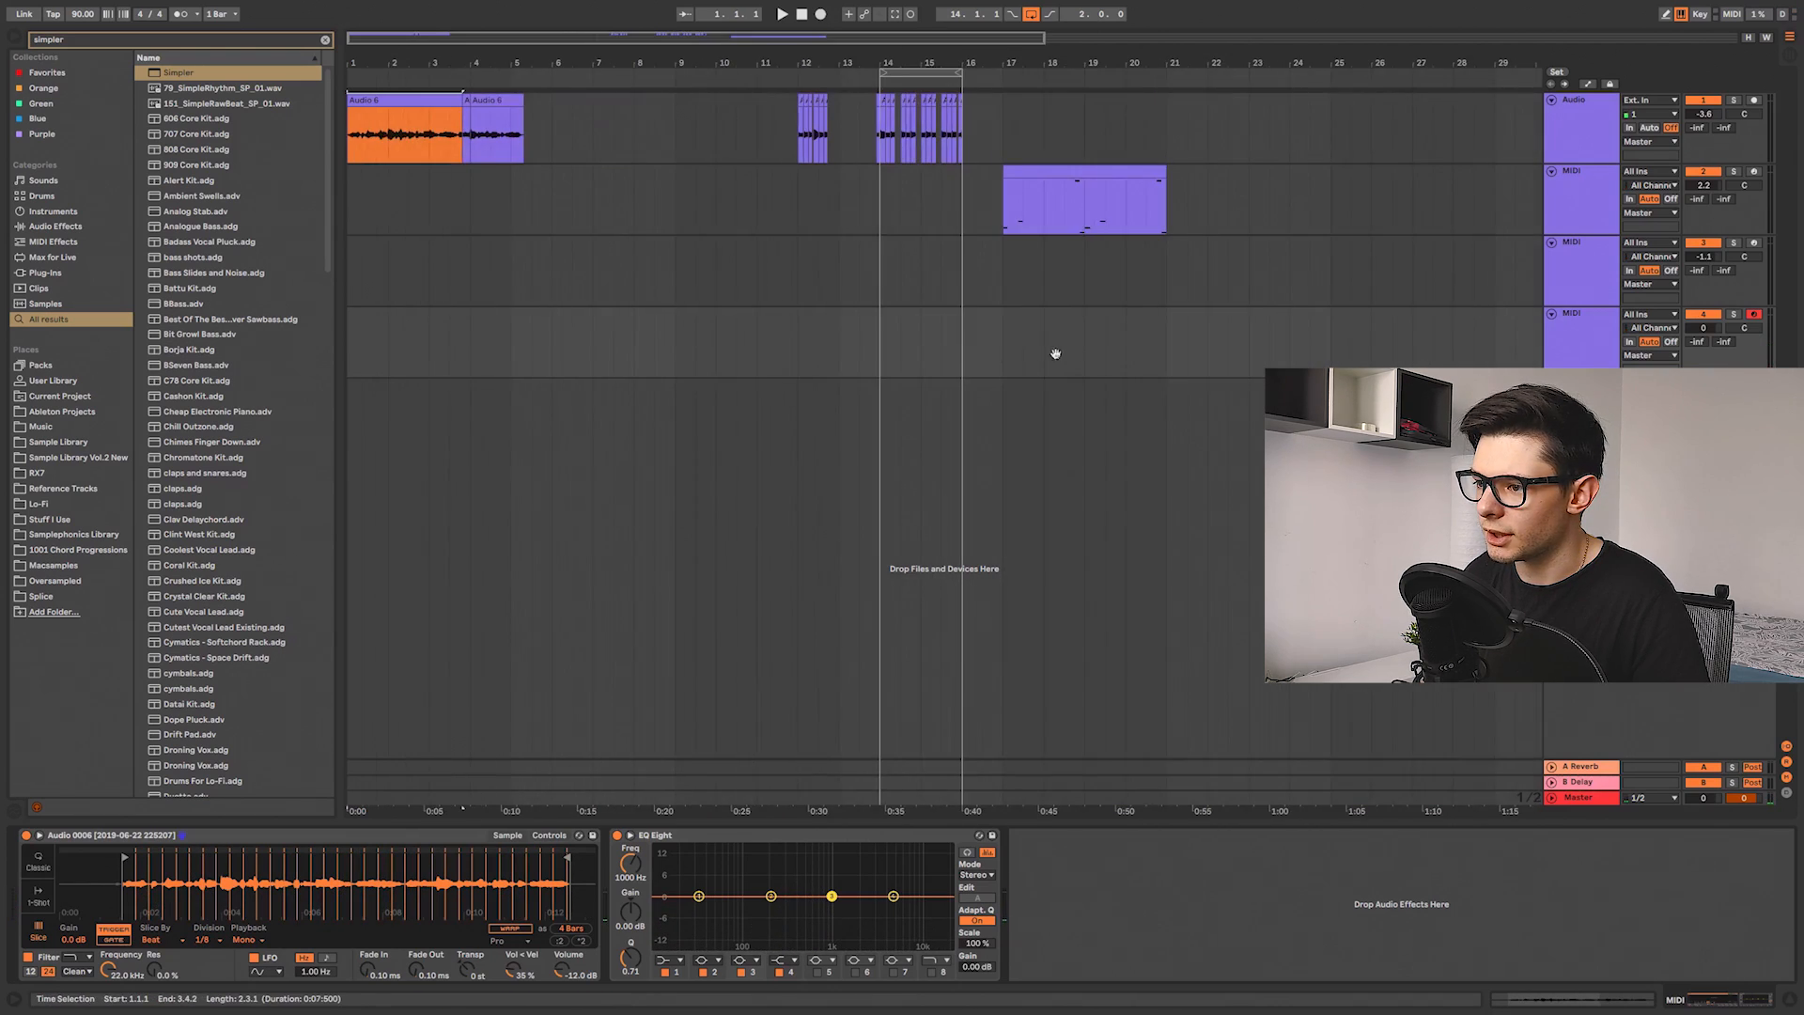
Step: Insert an empty two-bar MIDI clip at bar 14 on the Simpler track and open its note editor
scroll(1055, 354, right, 5)
key(ctrl+shift+m)
drag(404, 719, 405, 270)
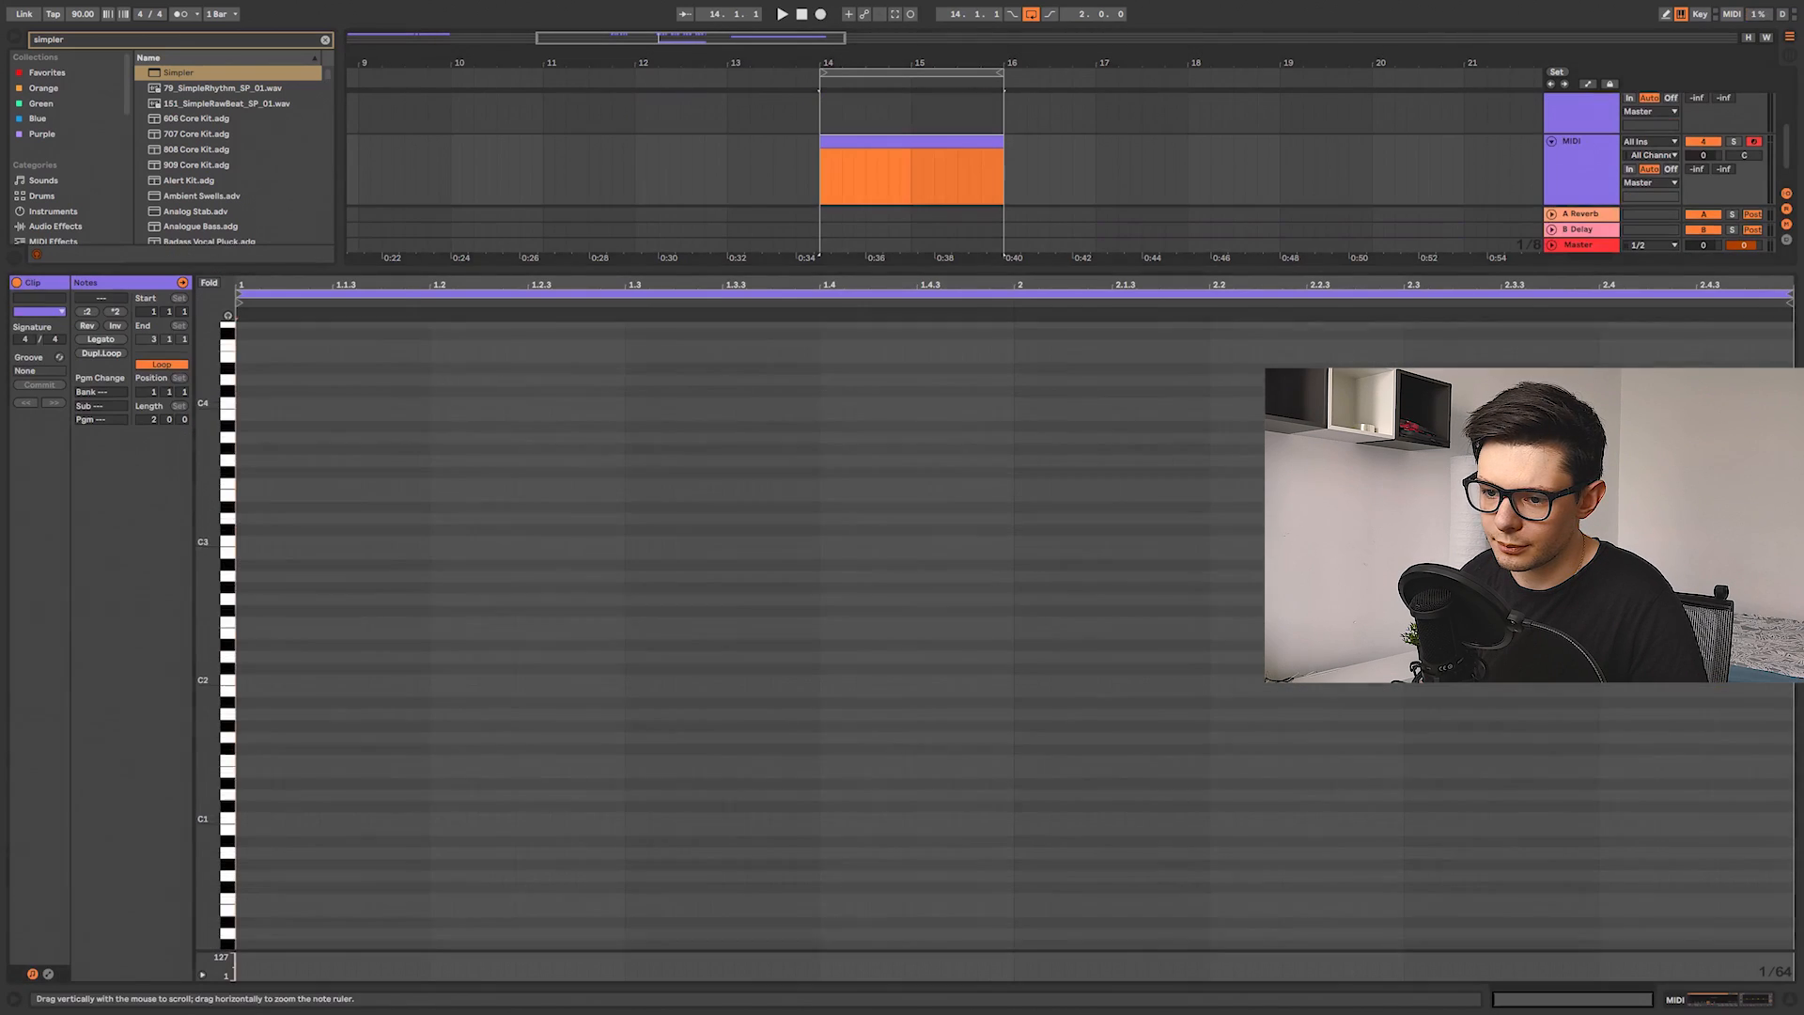
Step: Draw slice-triggering notes into the MIDI clip and play them back
double_click(239, 554)
key(space)
key(space)
drag(248, 554, 385, 488)
click(1736, 141)
key(space)
key(space)
key(space)
key(space)
key(ctrl+a)
click(1737, 1002)
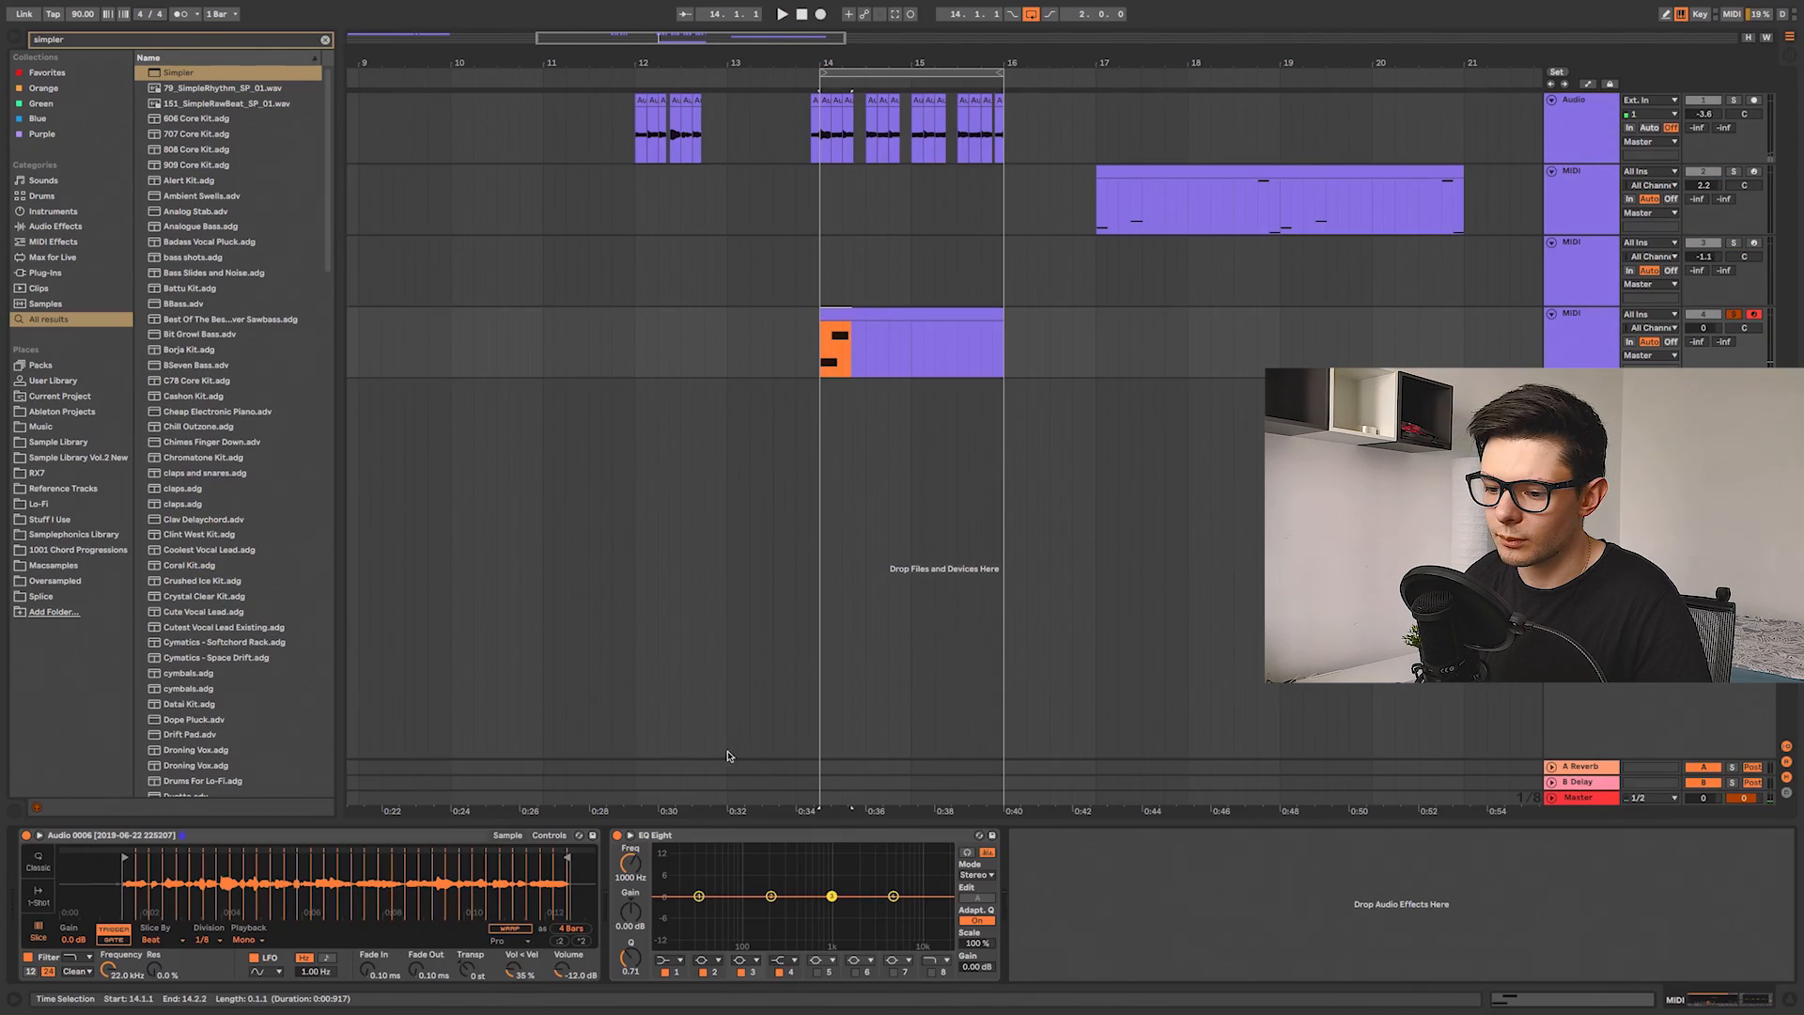
Step: Switch the arrangement to automation view and enlarge the Simpler track's lane to show its notes
scroll(869, 442, up, 3)
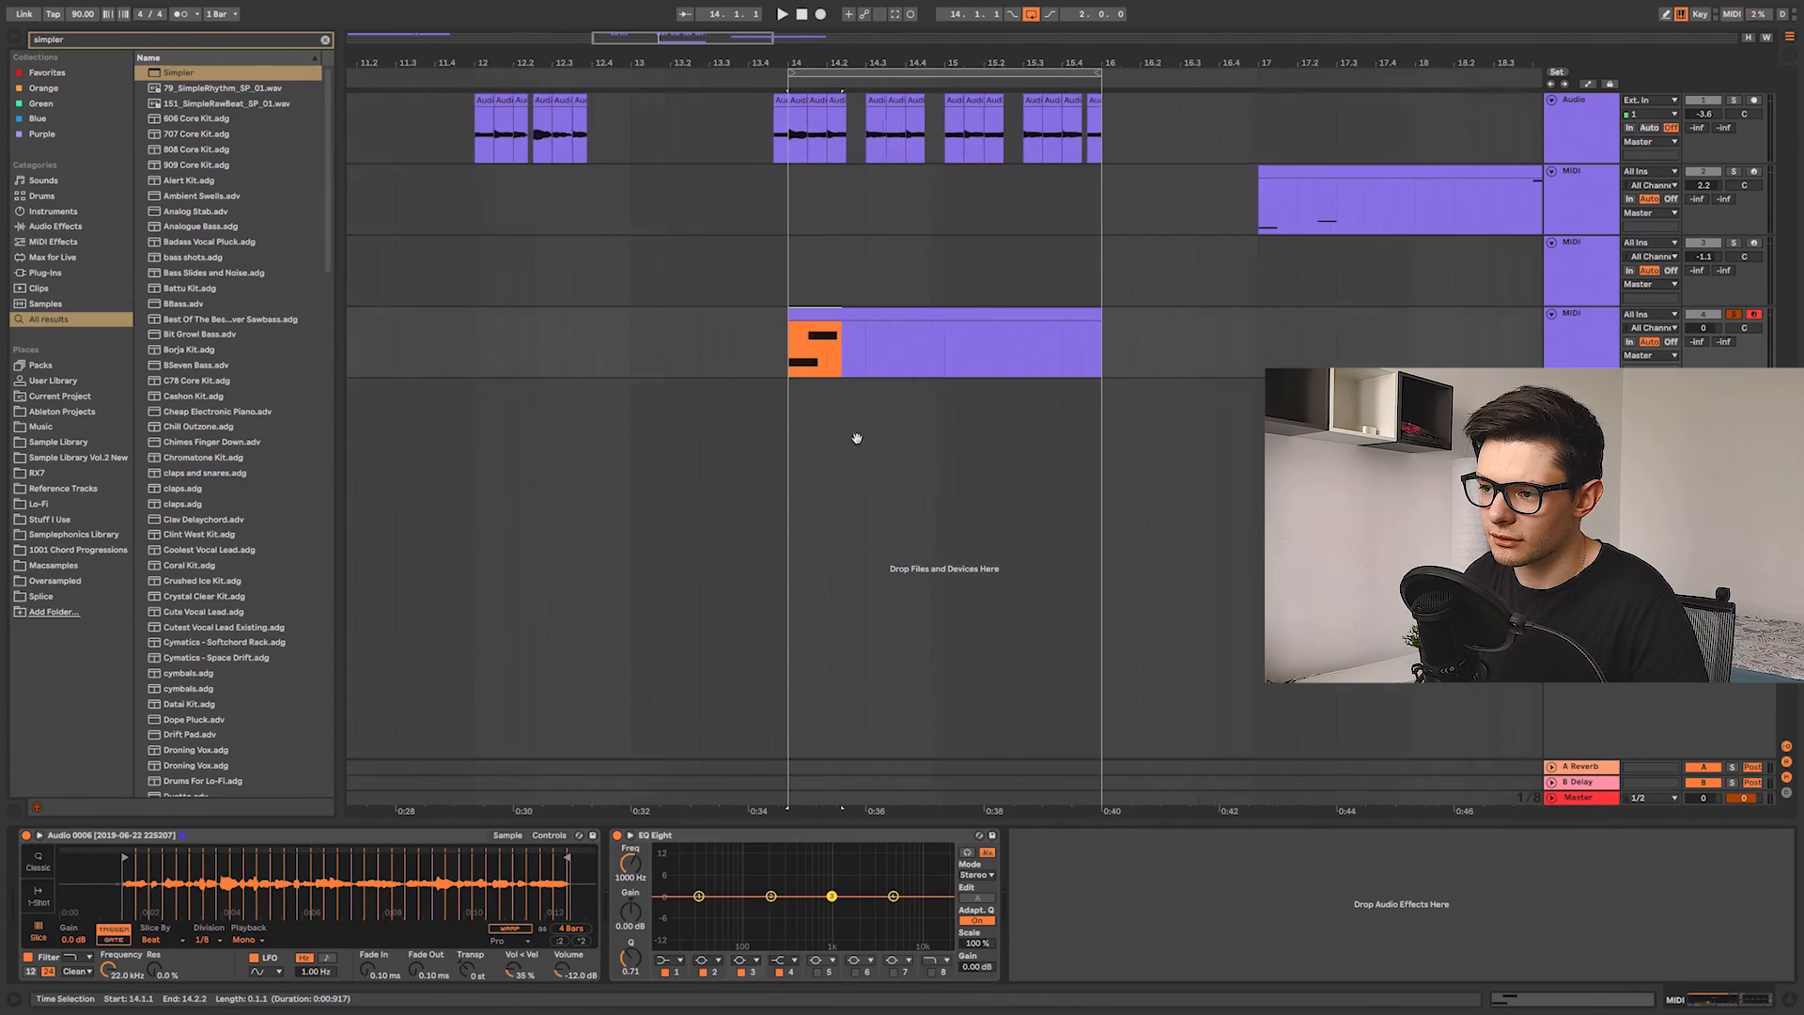
click(555, 836)
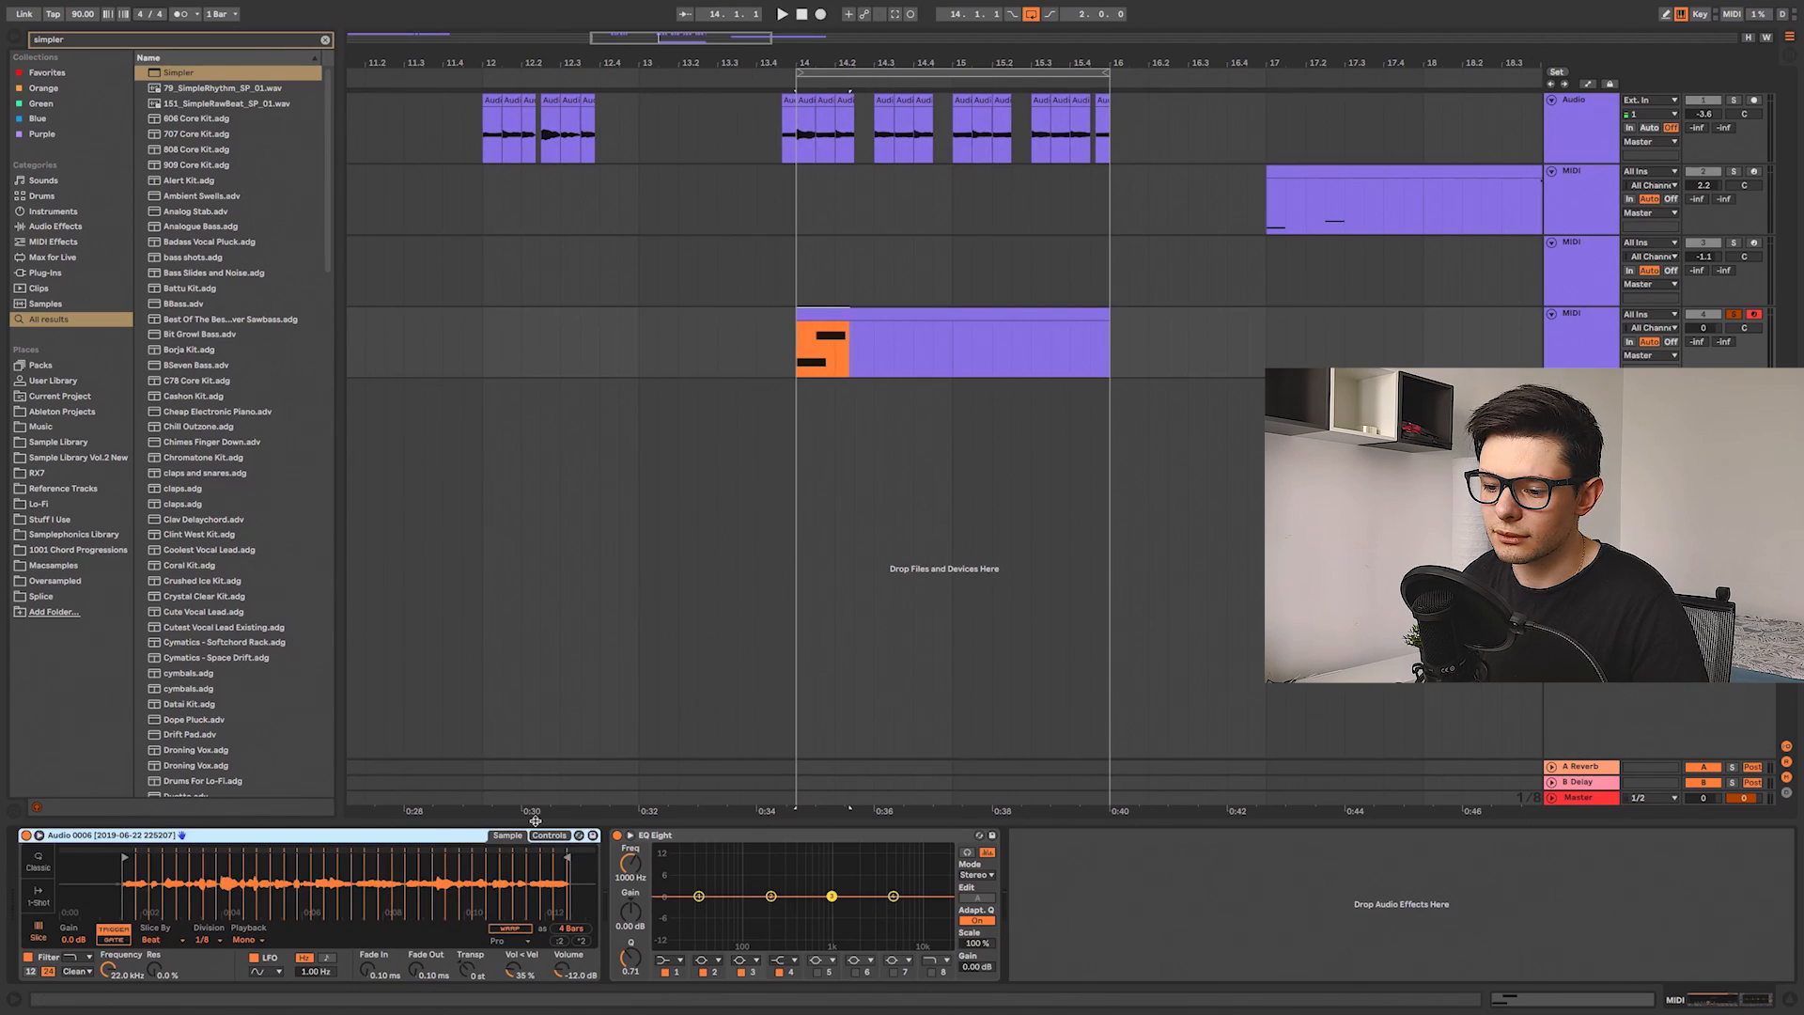
click(466, 971)
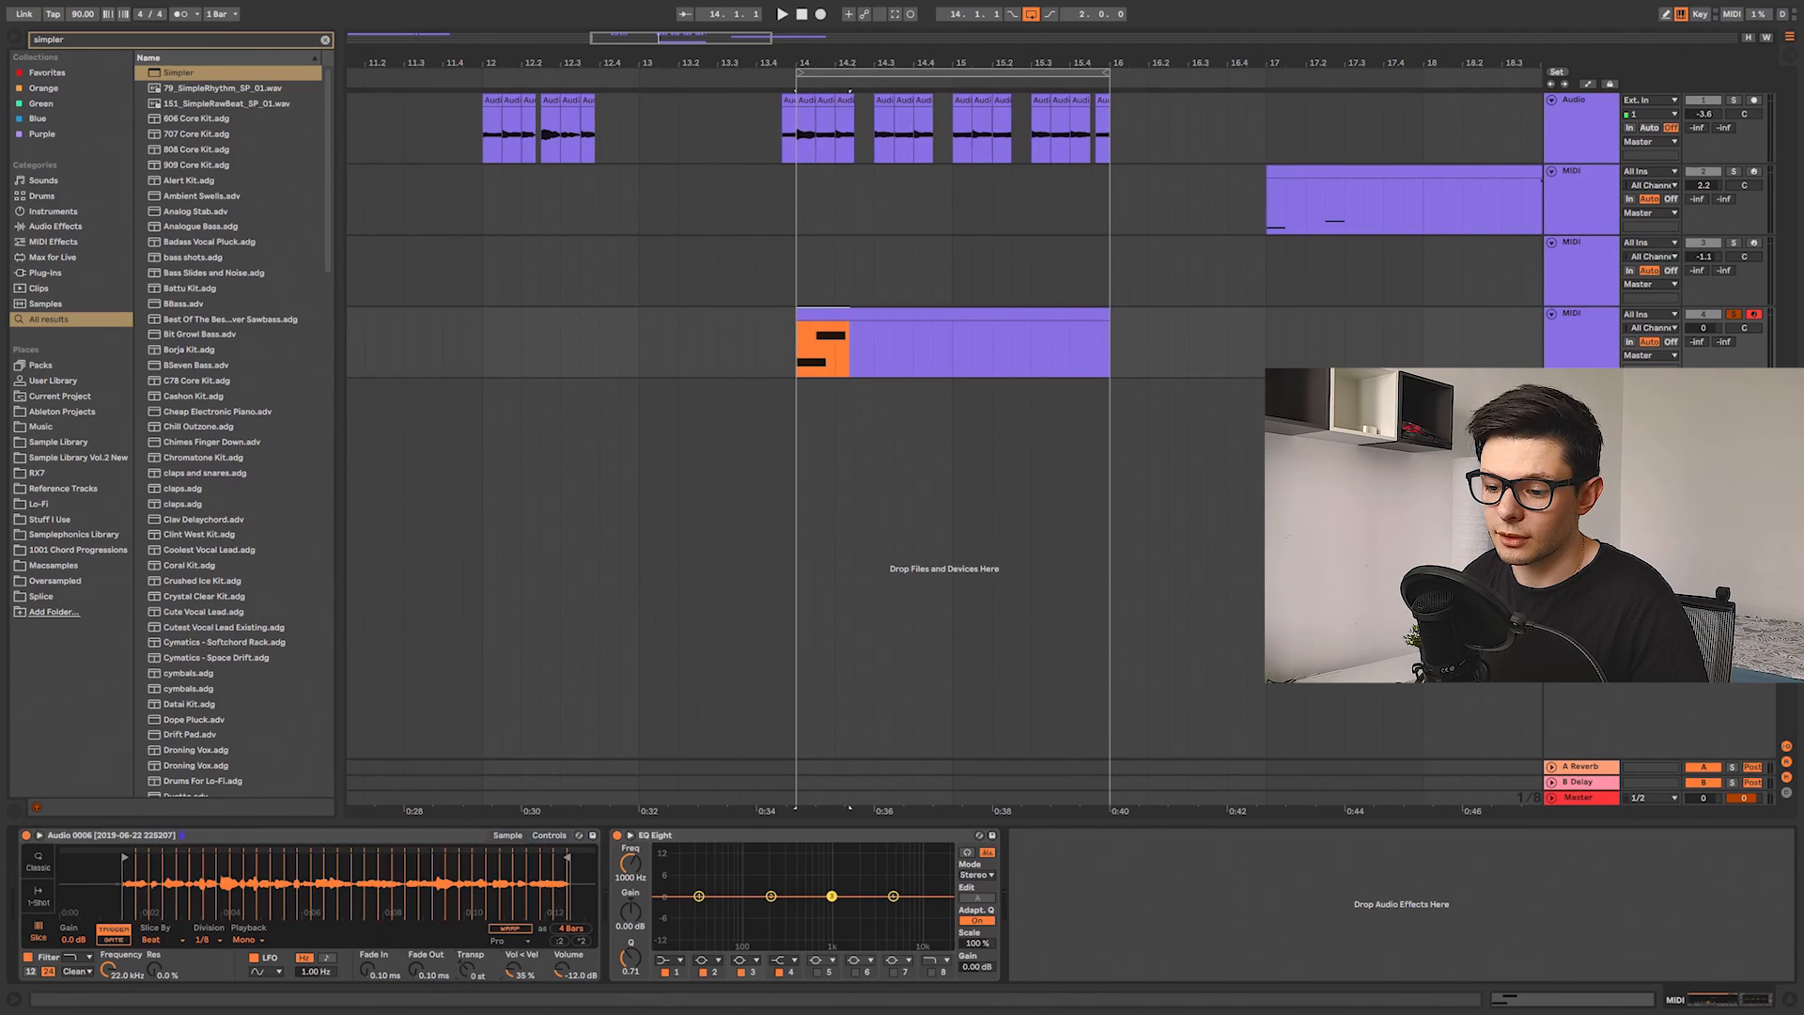
key(a)
drag(819, 420, 814, 655)
Step: Move one of the clip's early notes up to trigger a different slice and play the pattern
scroll(808, 571, up, 3)
click(788, 404)
click(823, 404)
drag(841, 404, 823, 384)
click(785, 386)
key(space)
Step: Move that note down to a lower slice and replay the pattern several times
key(space)
key(space)
key(space)
key(space)
key(space)
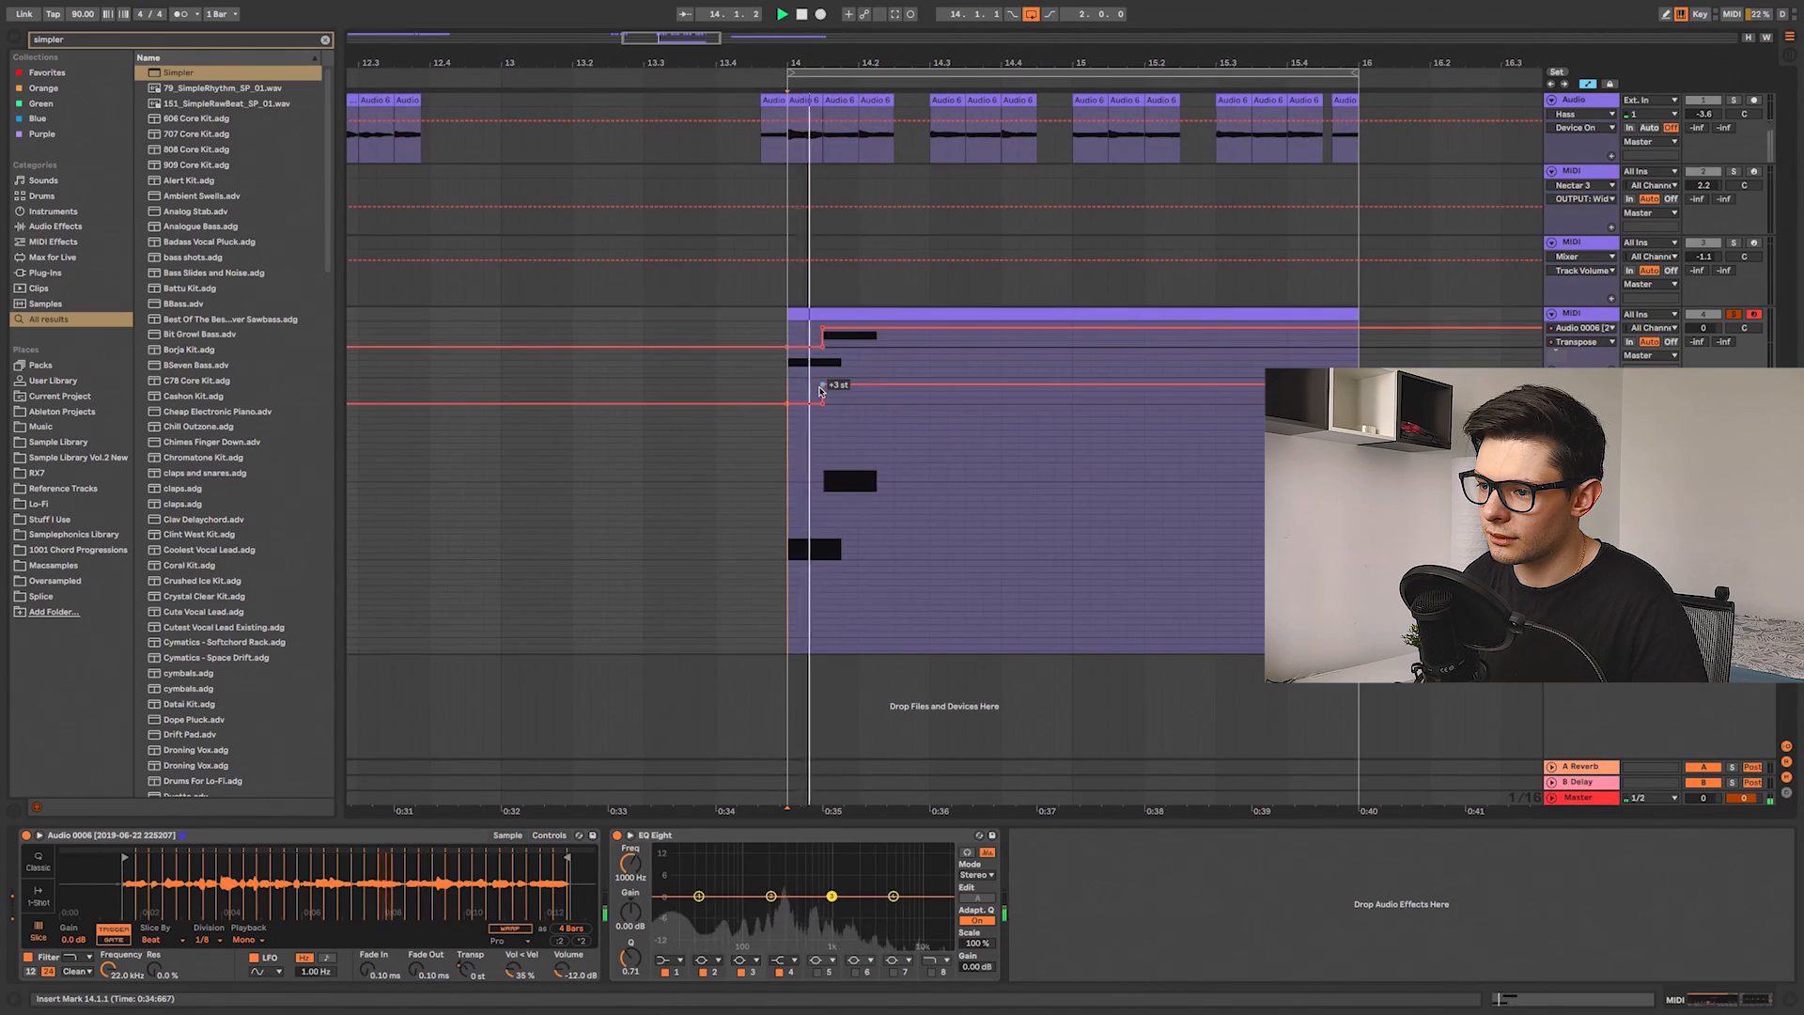
key(space)
drag(823, 384, 824, 504)
key(space)
key(space)
key(space)
key(space)
key(space)
key(space)
key(space)
key(space)
key(space)
key(space)
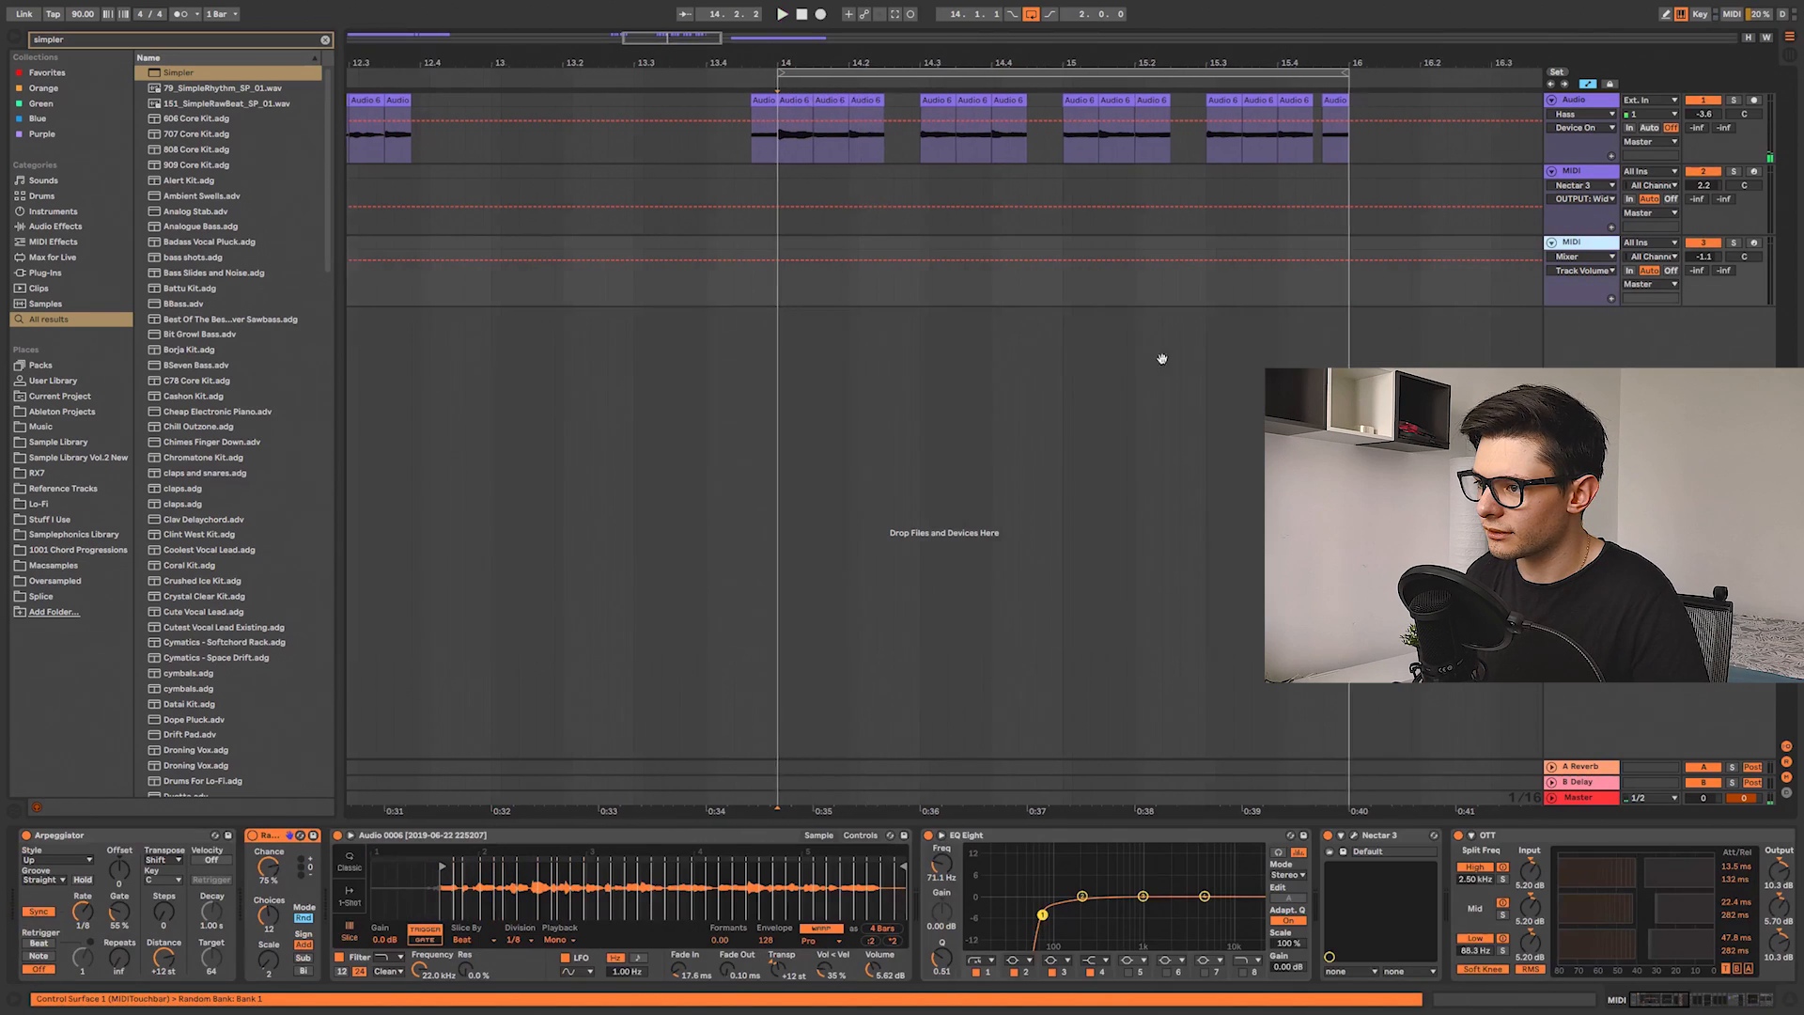
Step: Select the MIDI clip starting at bar 17 on the Nectar track and play it
scroll(1159, 354, right, 10)
scroll(798, 345, right, 5)
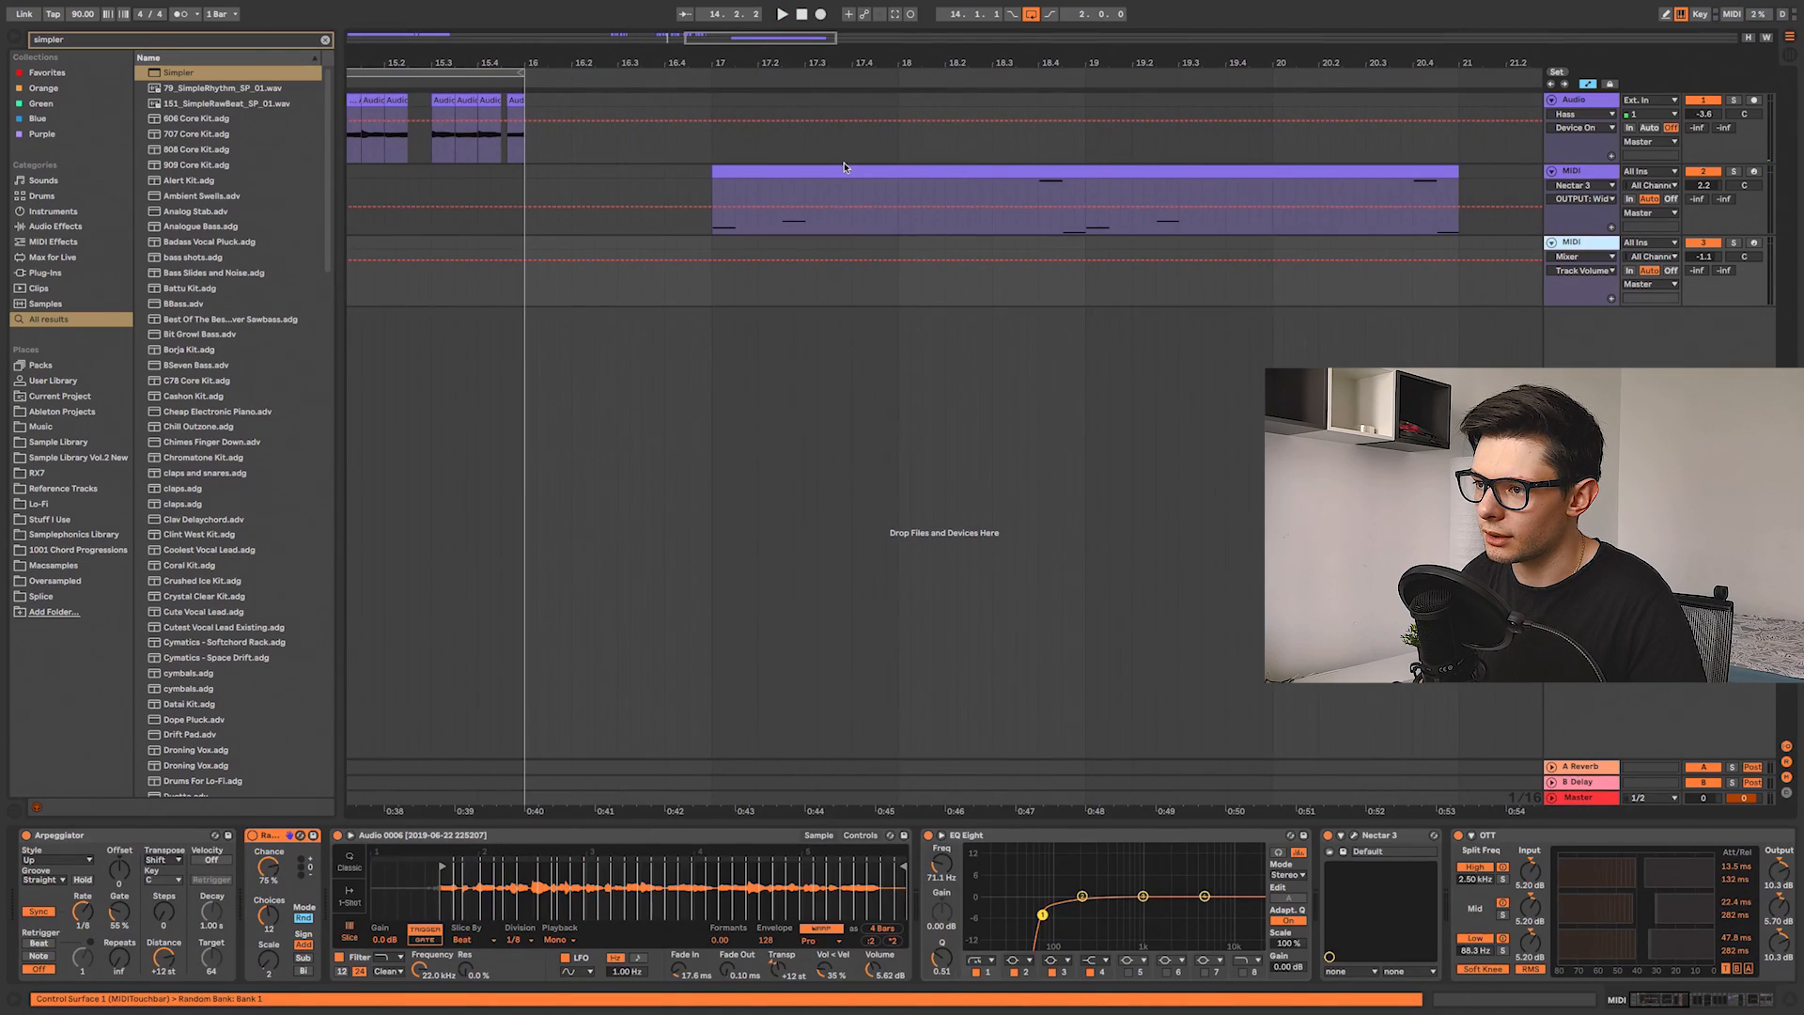
click(837, 171)
key(space)
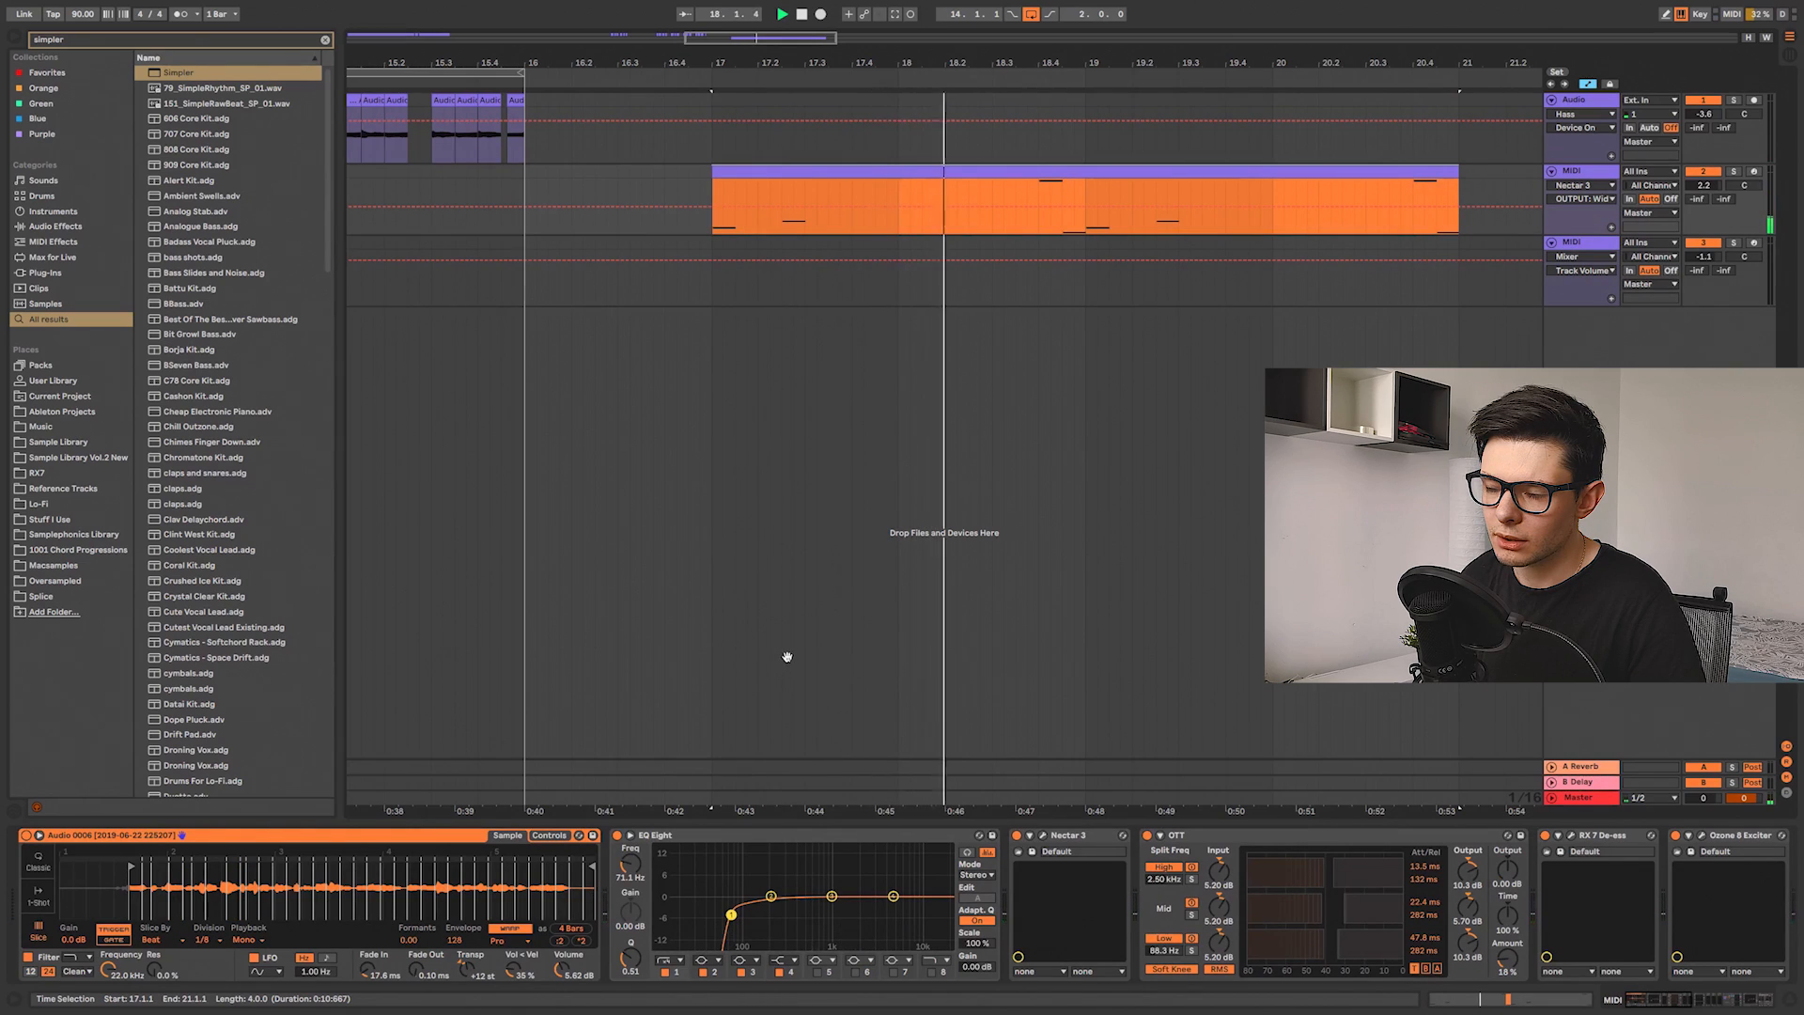
key(space)
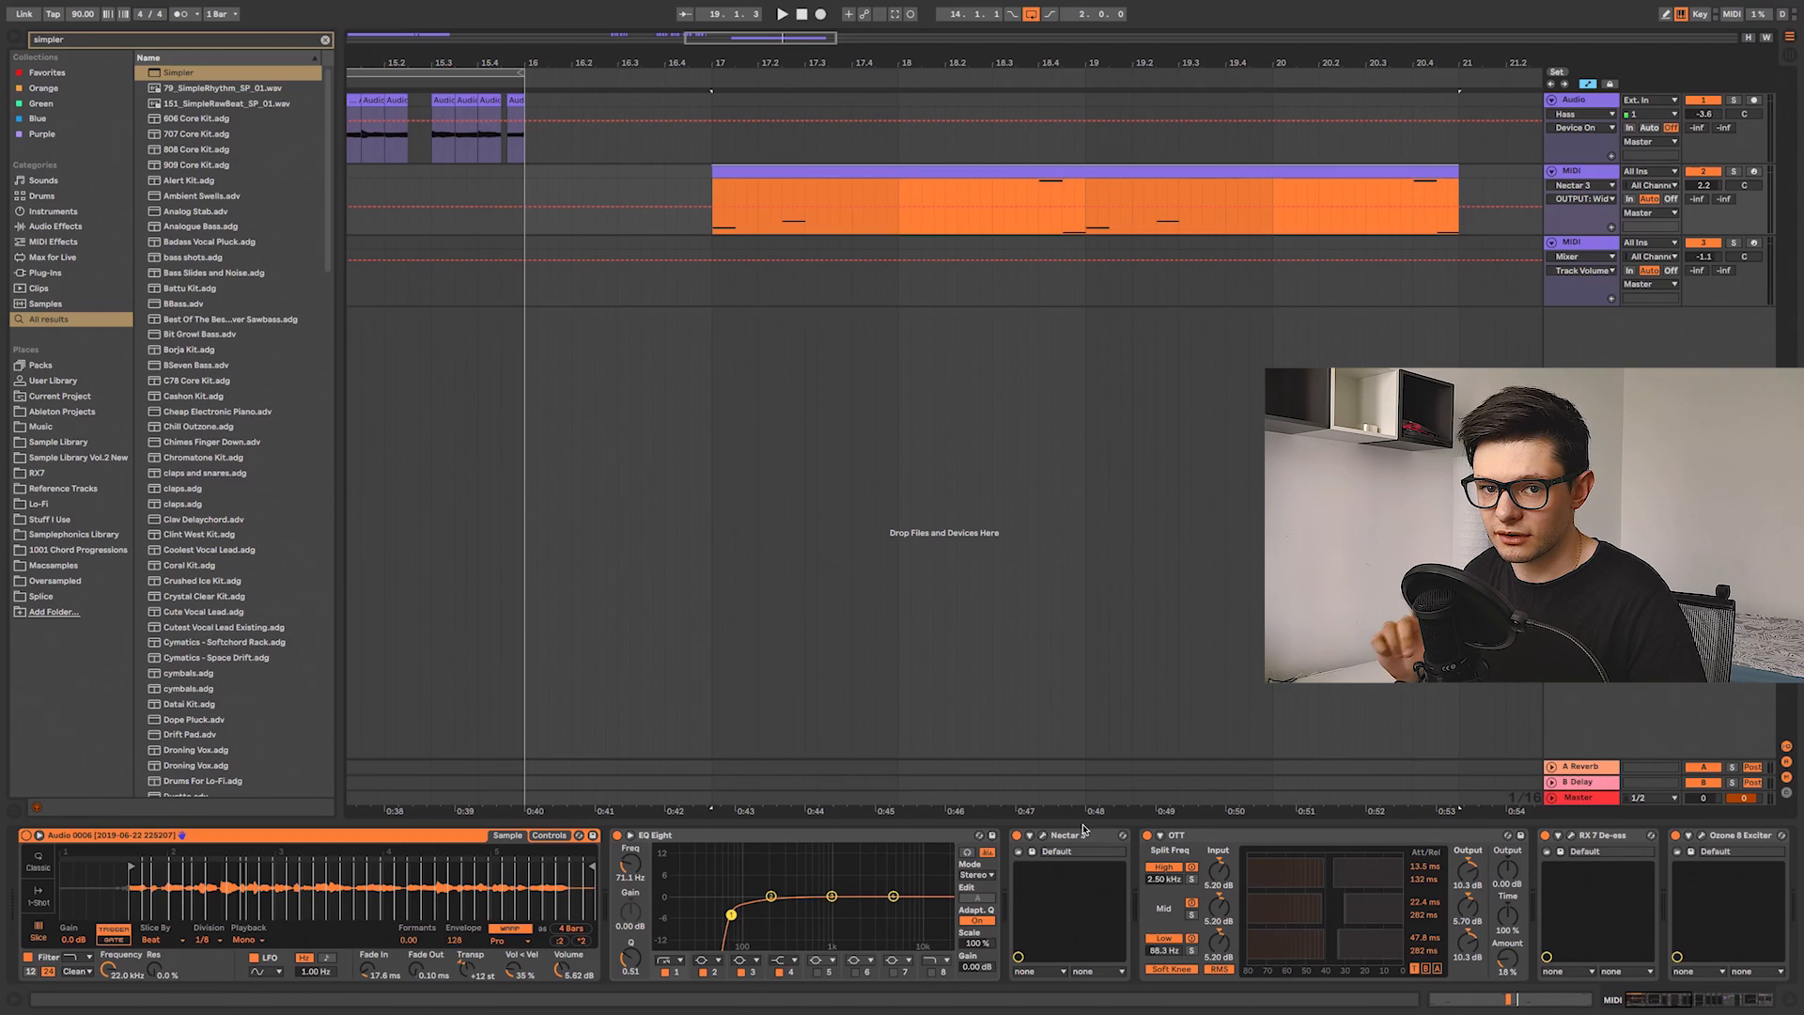
Step: Glance at the Nectar plugin, raise the Simpler's Formants to 100, and play the chop clip to hear it
click(1044, 836)
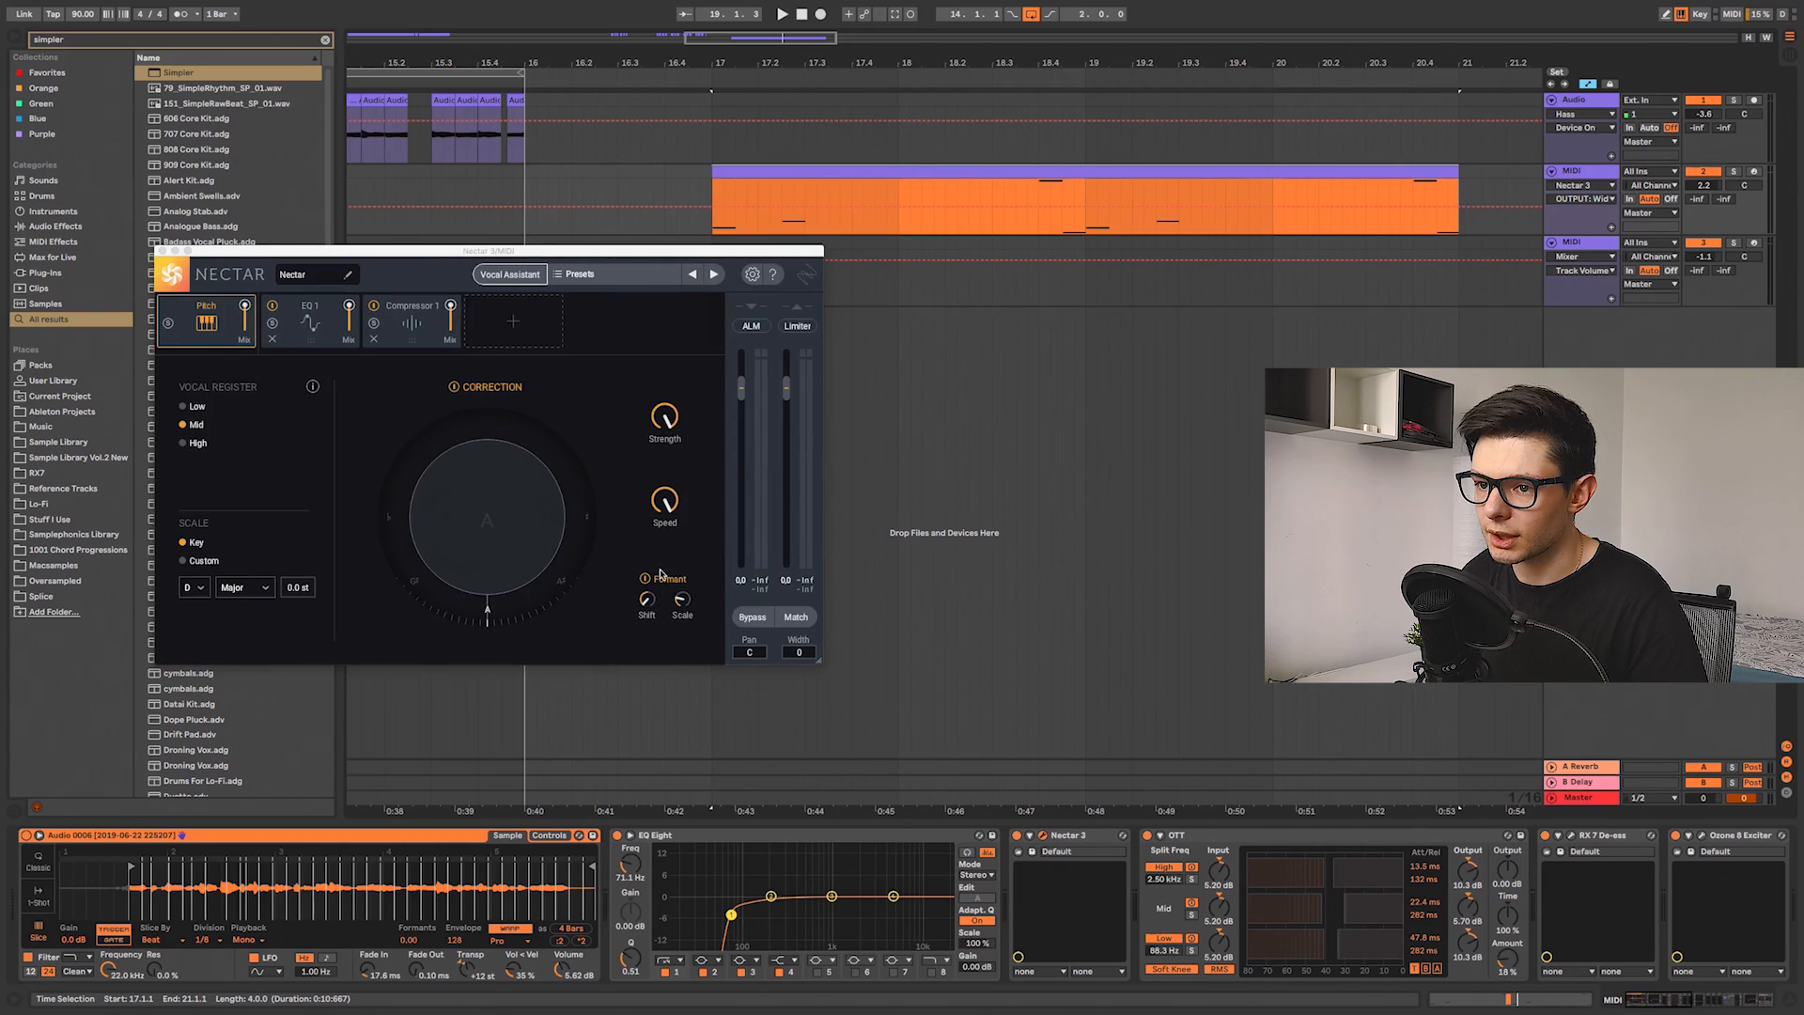
click(1020, 836)
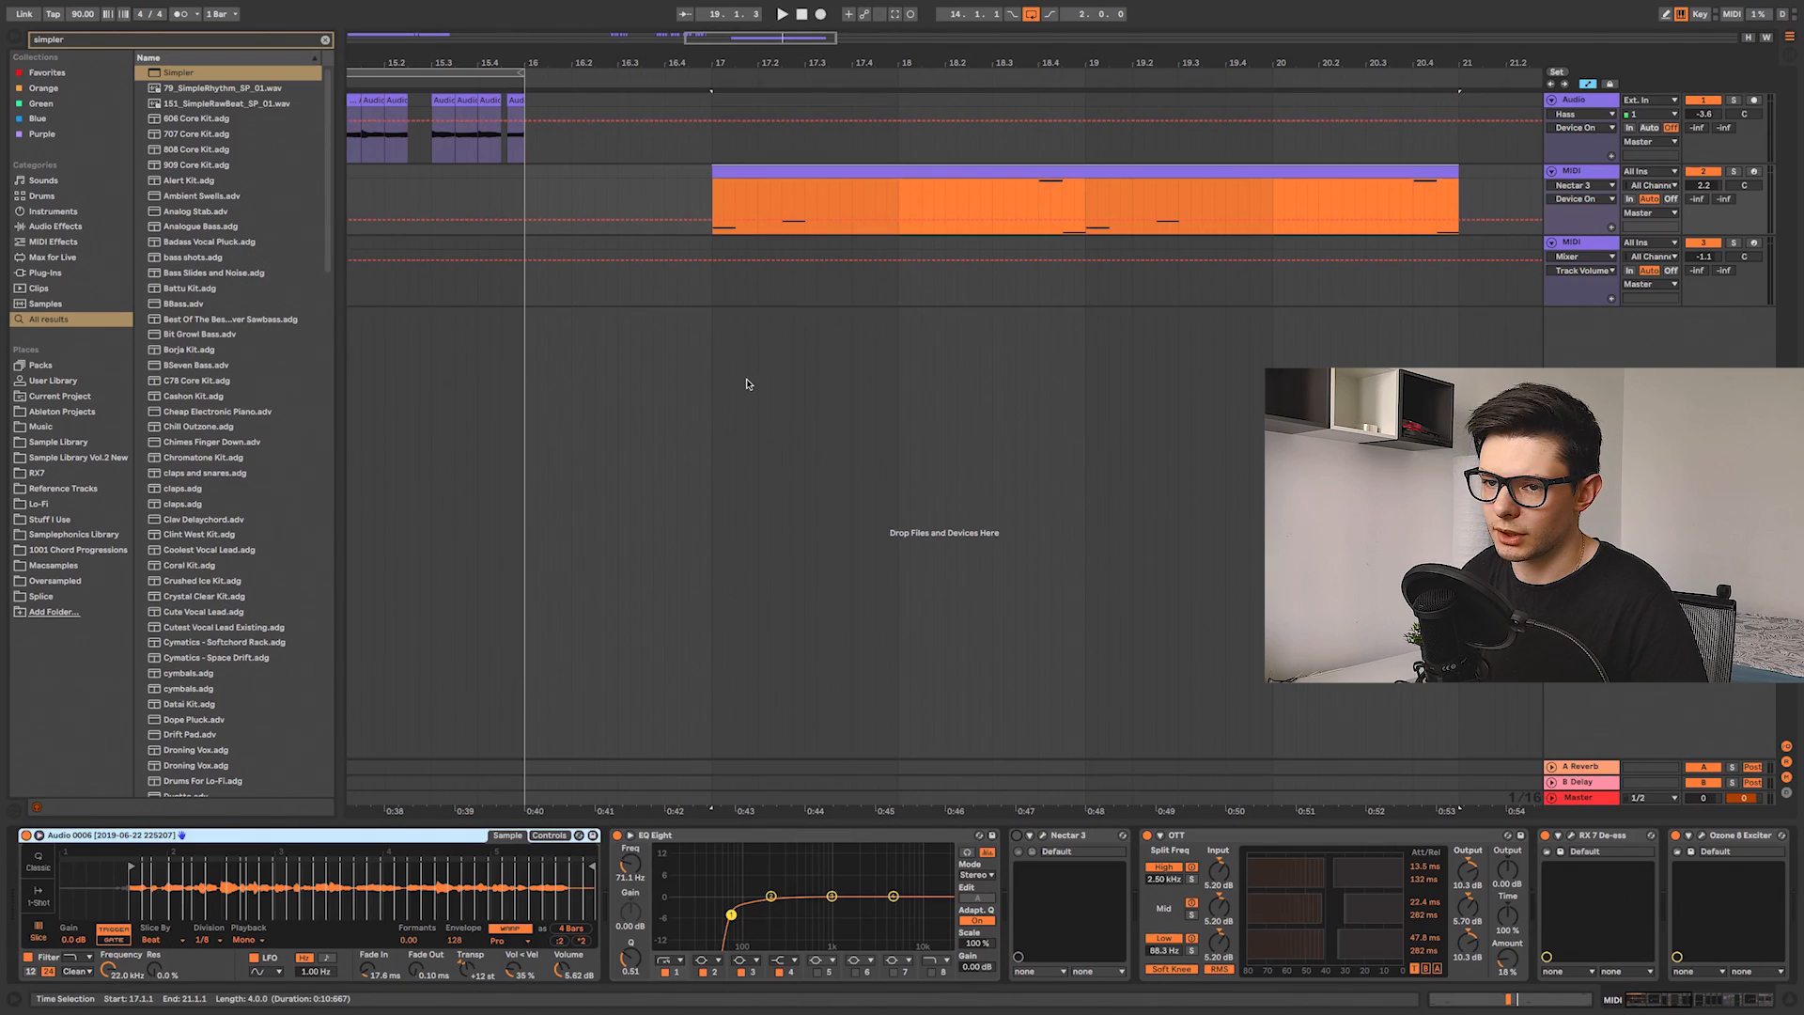
key(space)
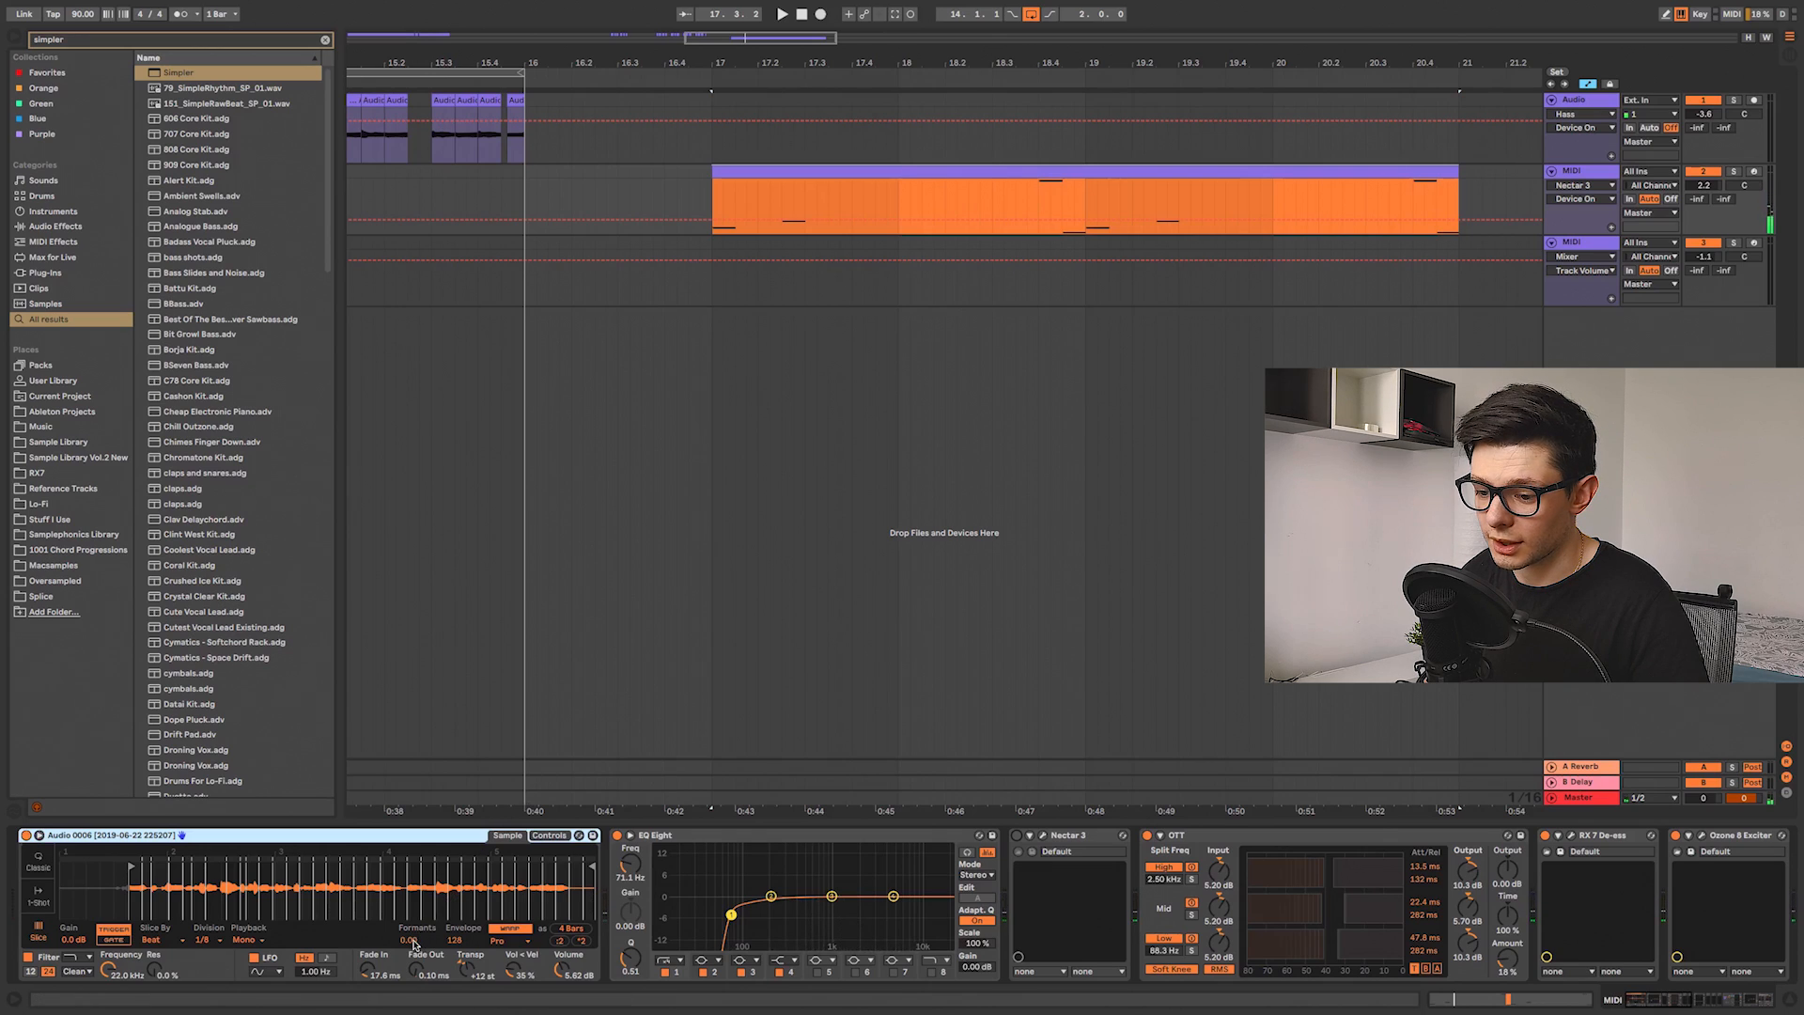
drag(414, 943, 413, 902)
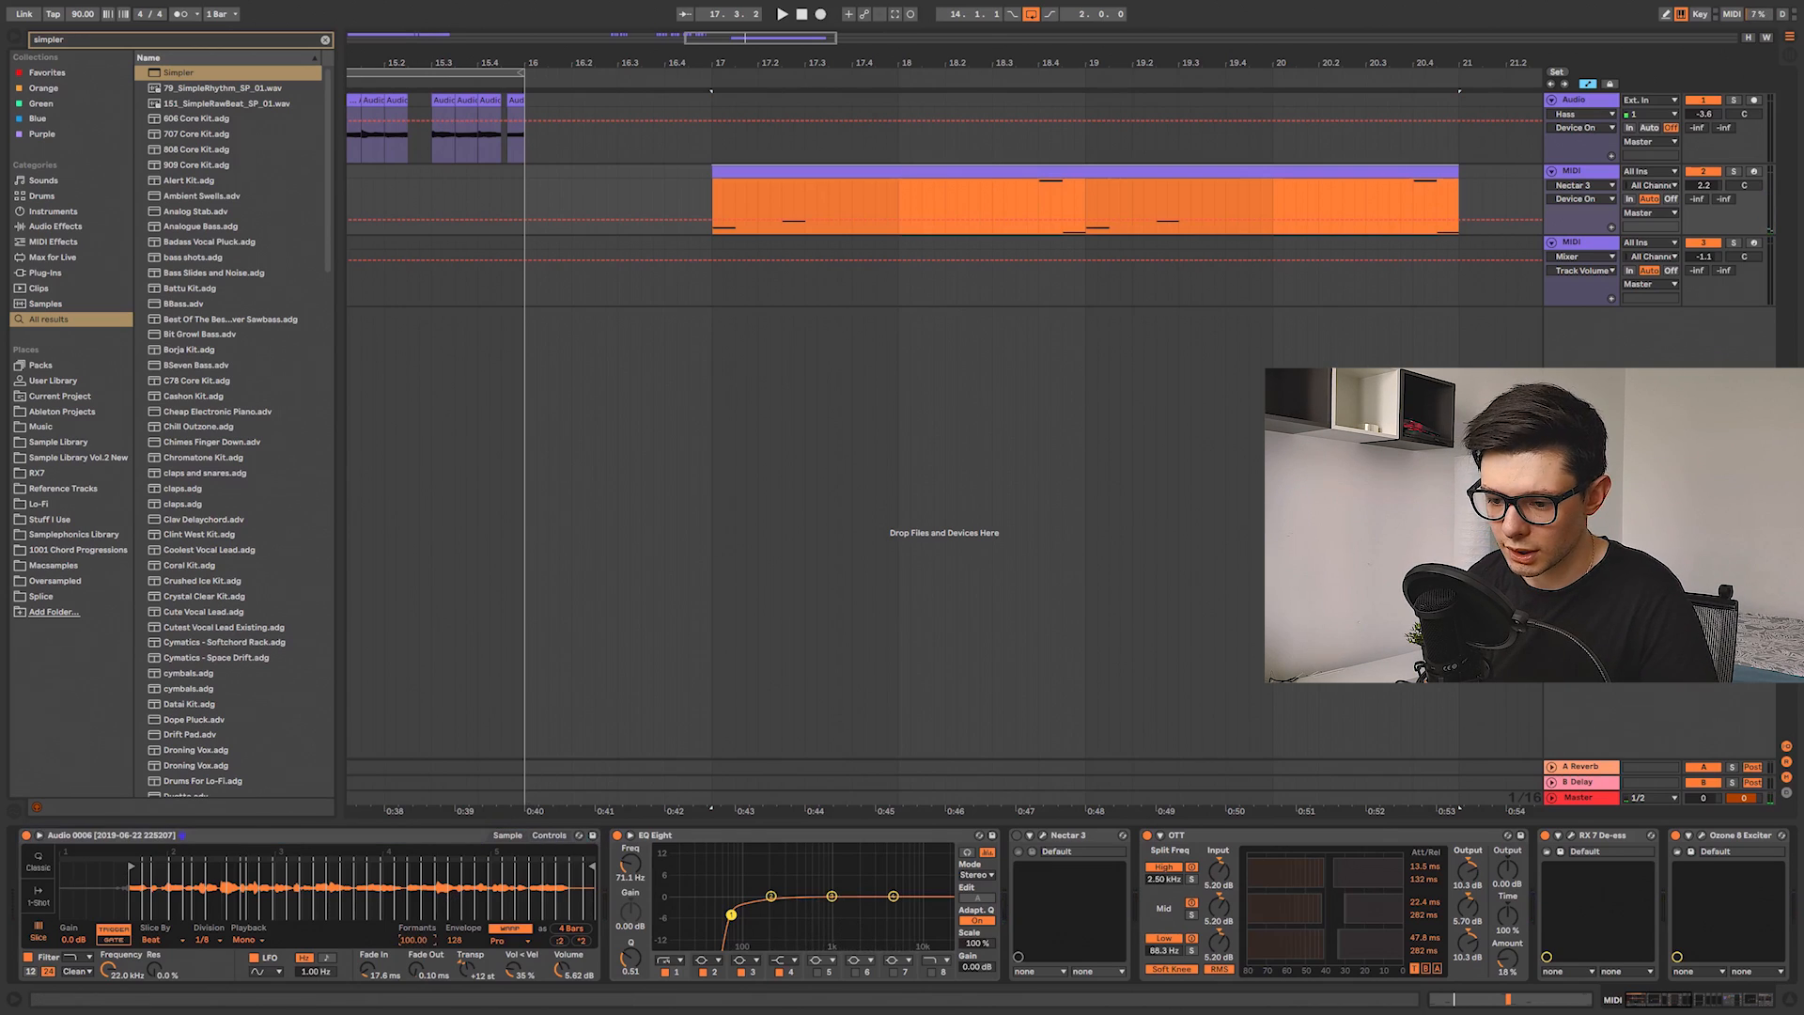
key(space)
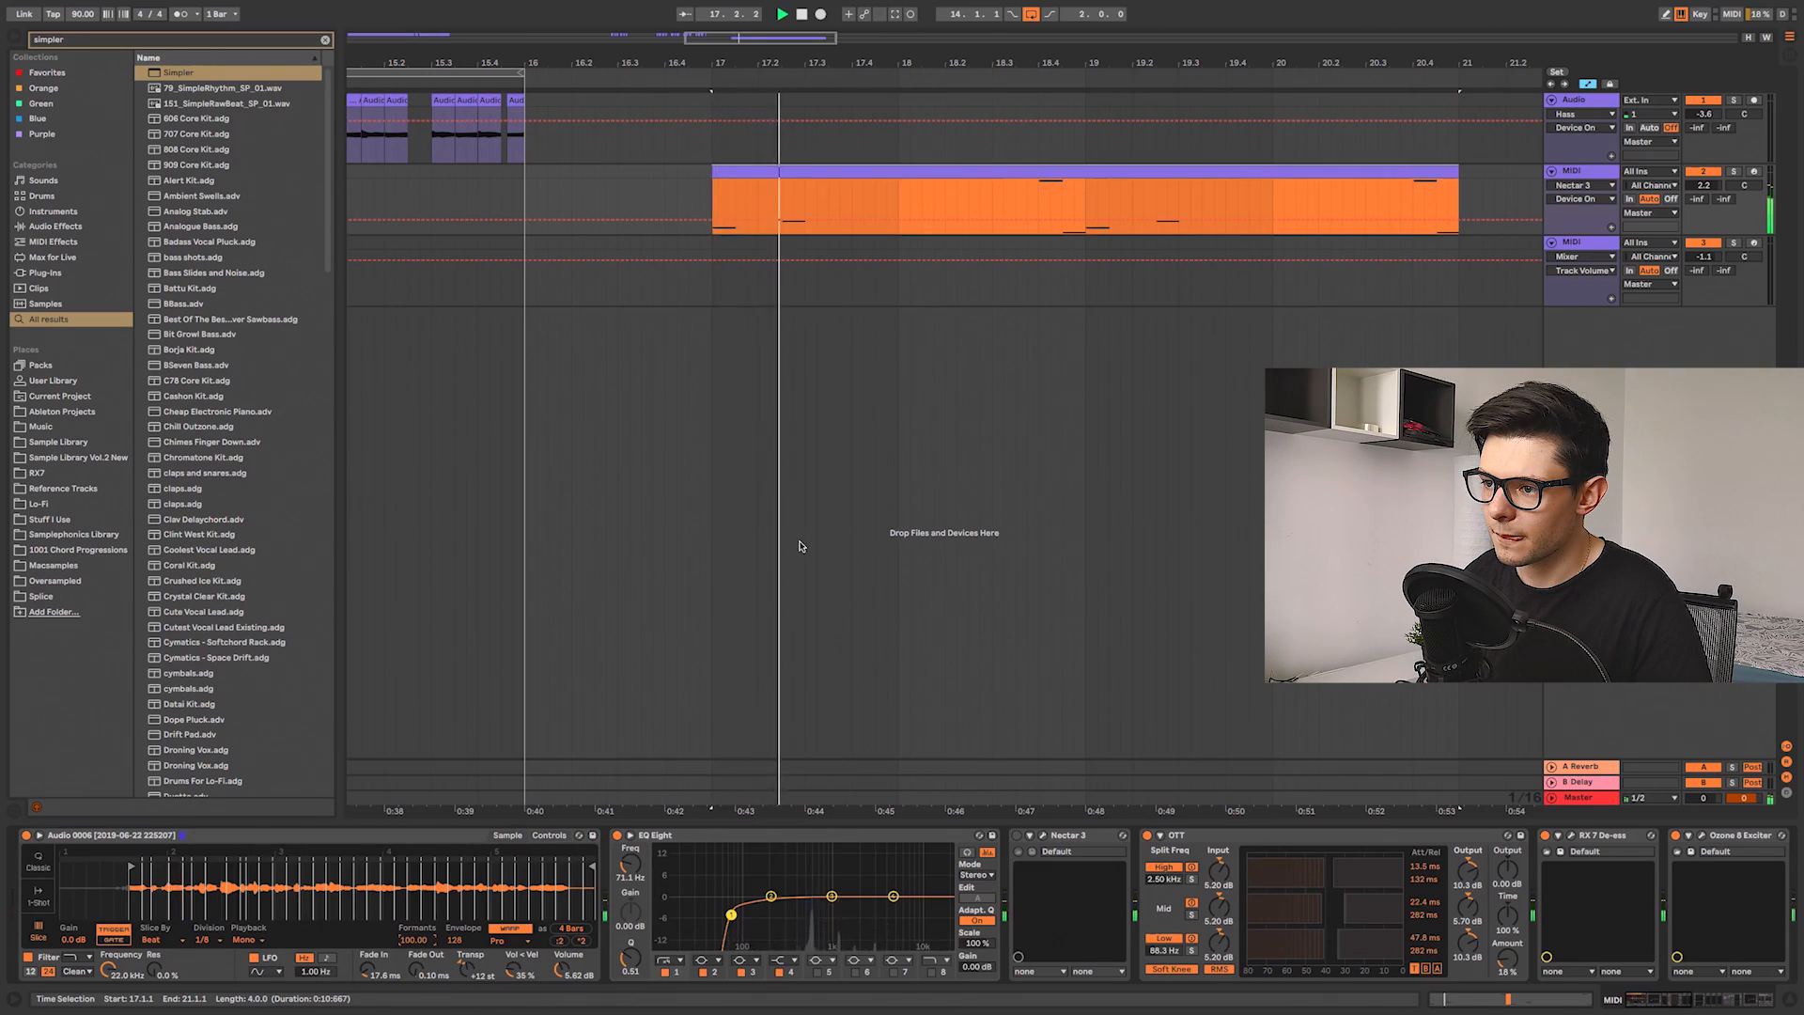
key(space)
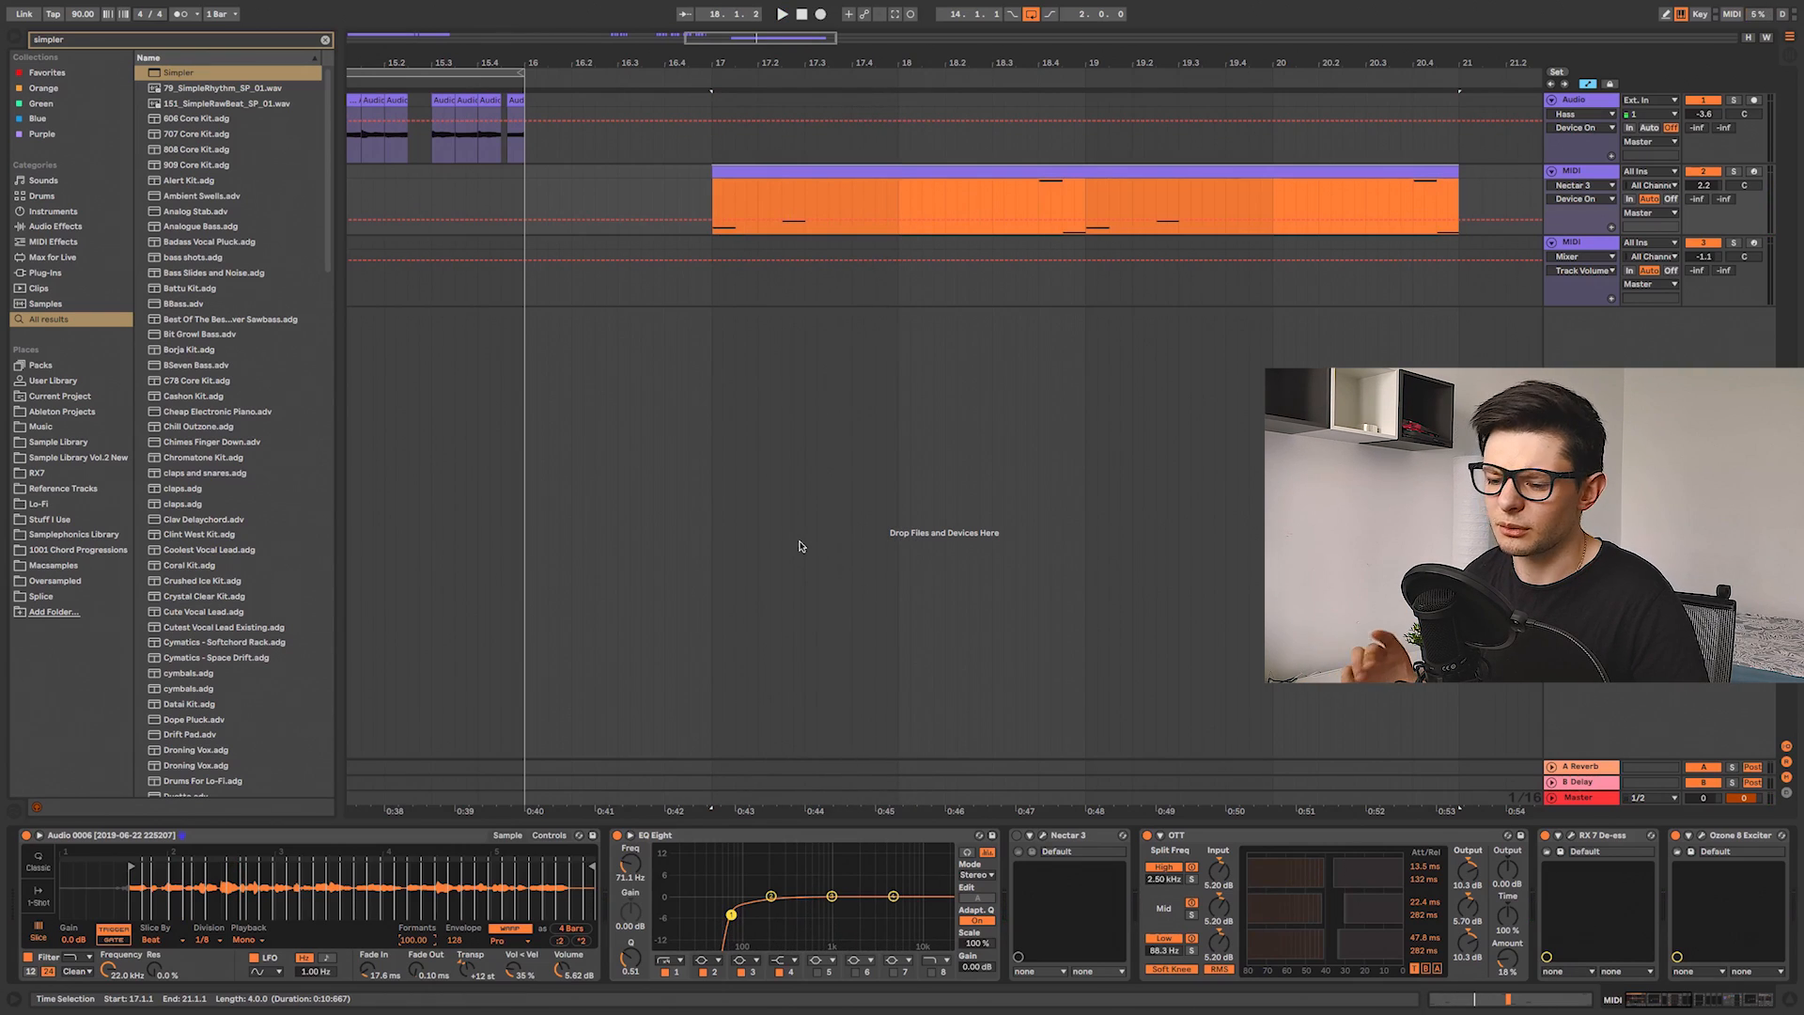
key(space)
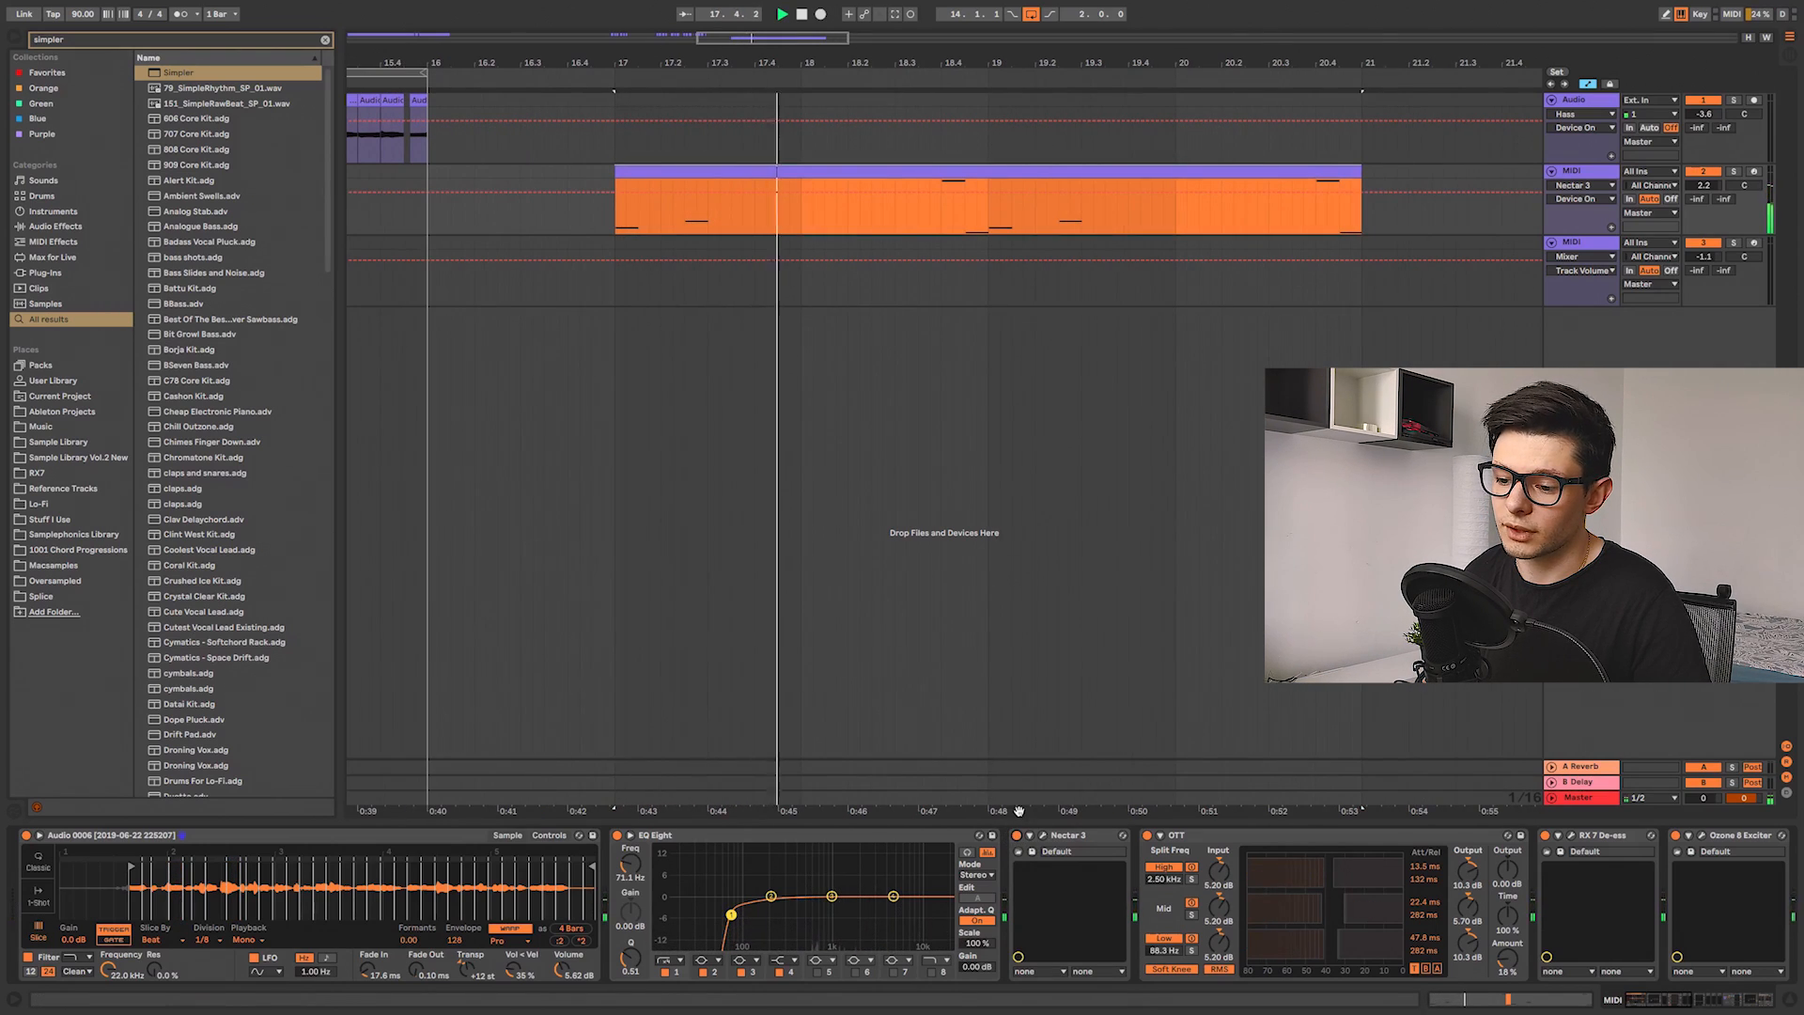
Step: Review the Simpler's Controls and Sample pages, including transpose and playback settings, while playing the clip
click(549, 834)
key(space)
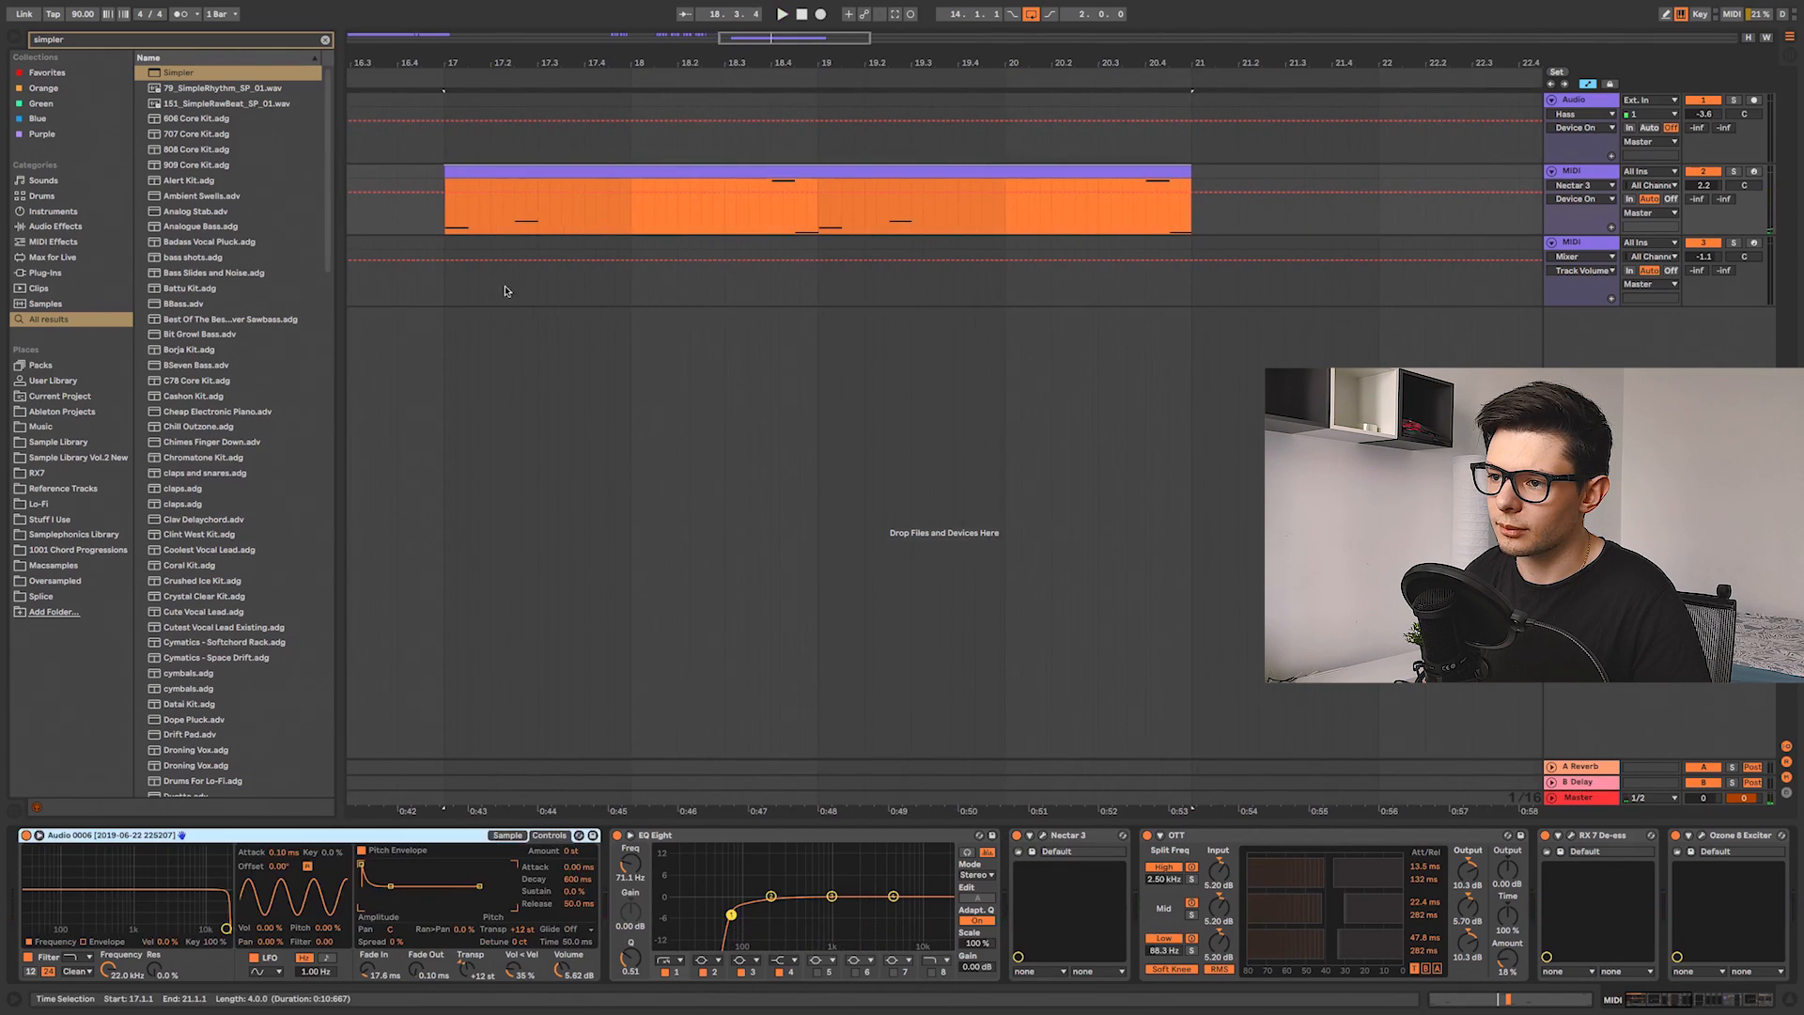
click(507, 835)
click(549, 834)
click(526, 930)
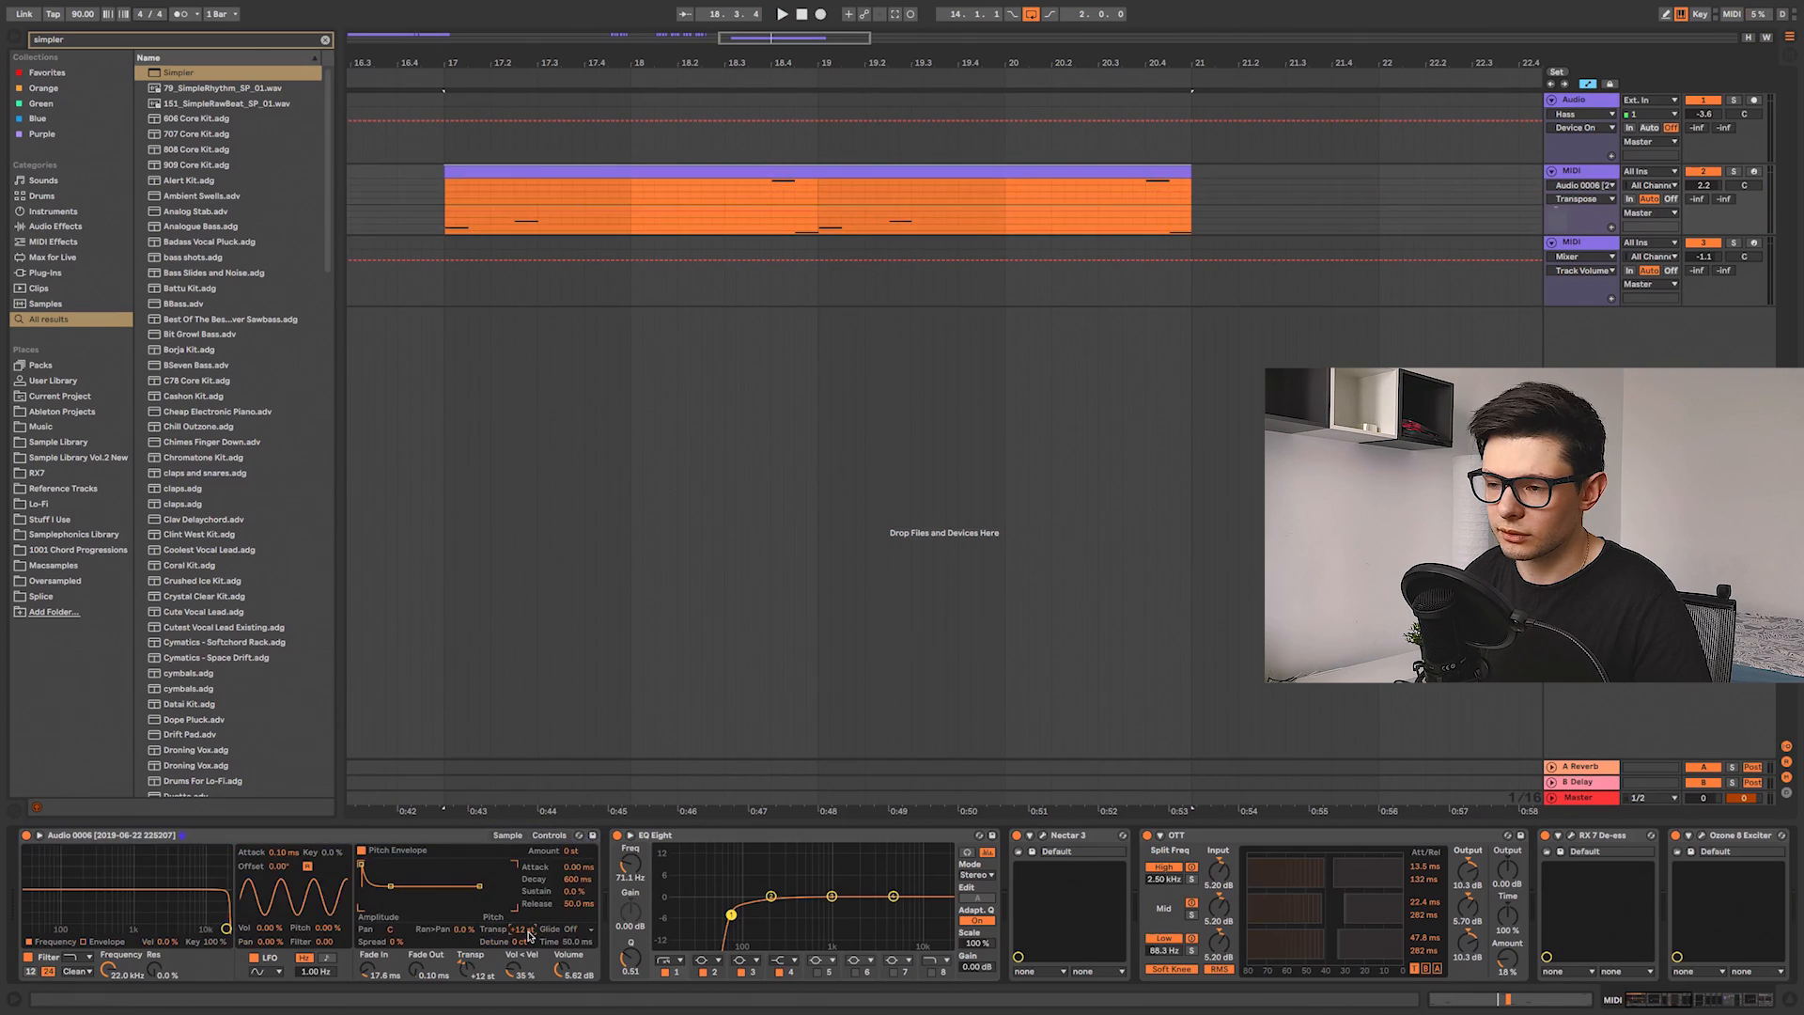
key(a)
scroll(986, 404, down, 2)
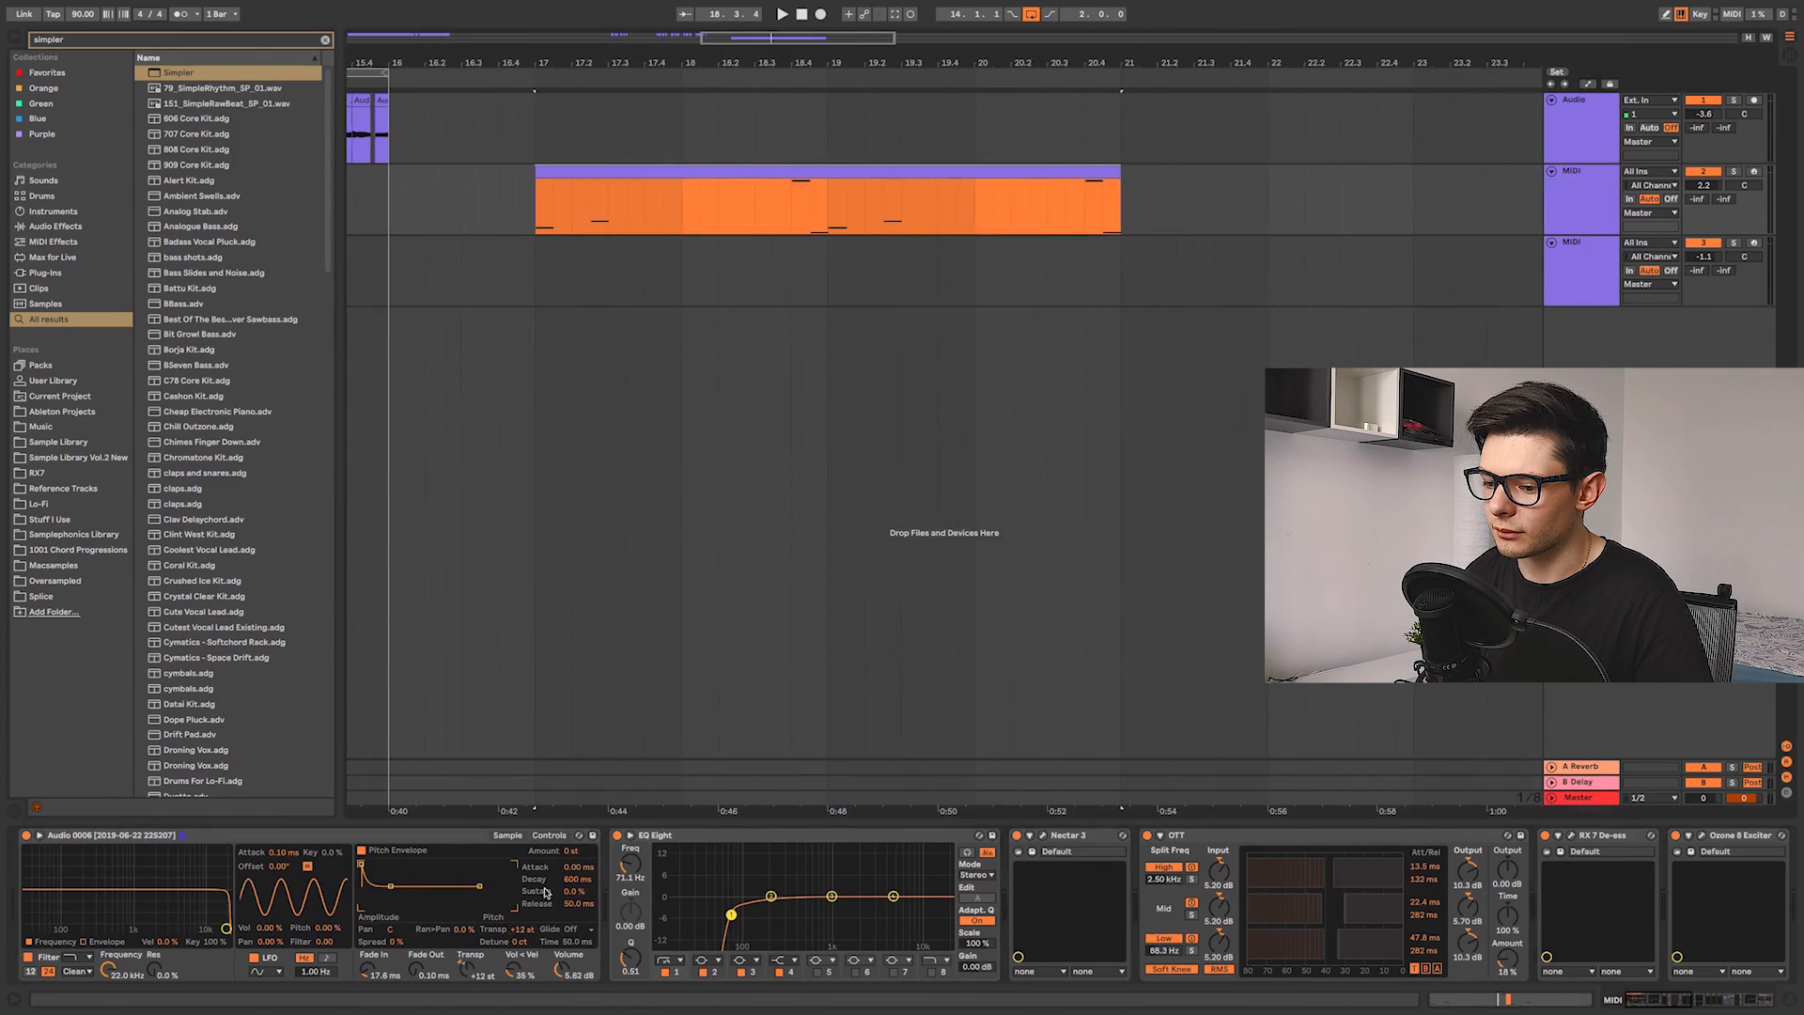
click(506, 834)
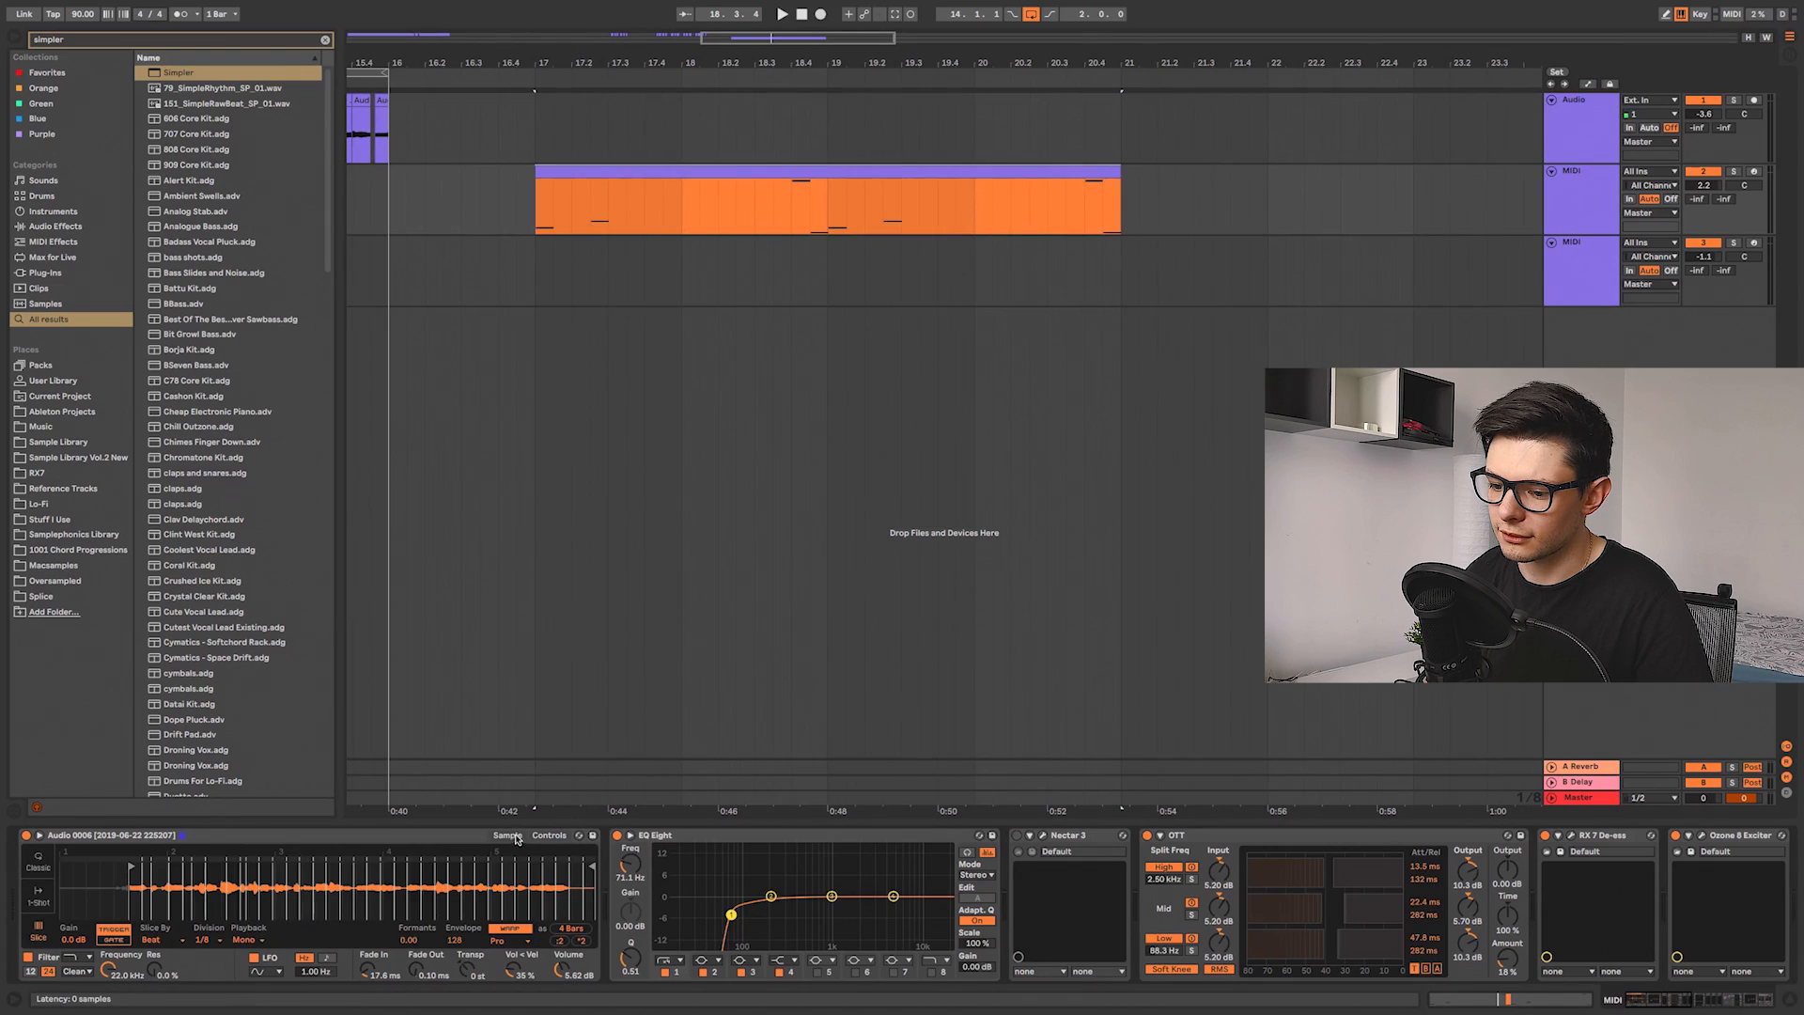
key(space)
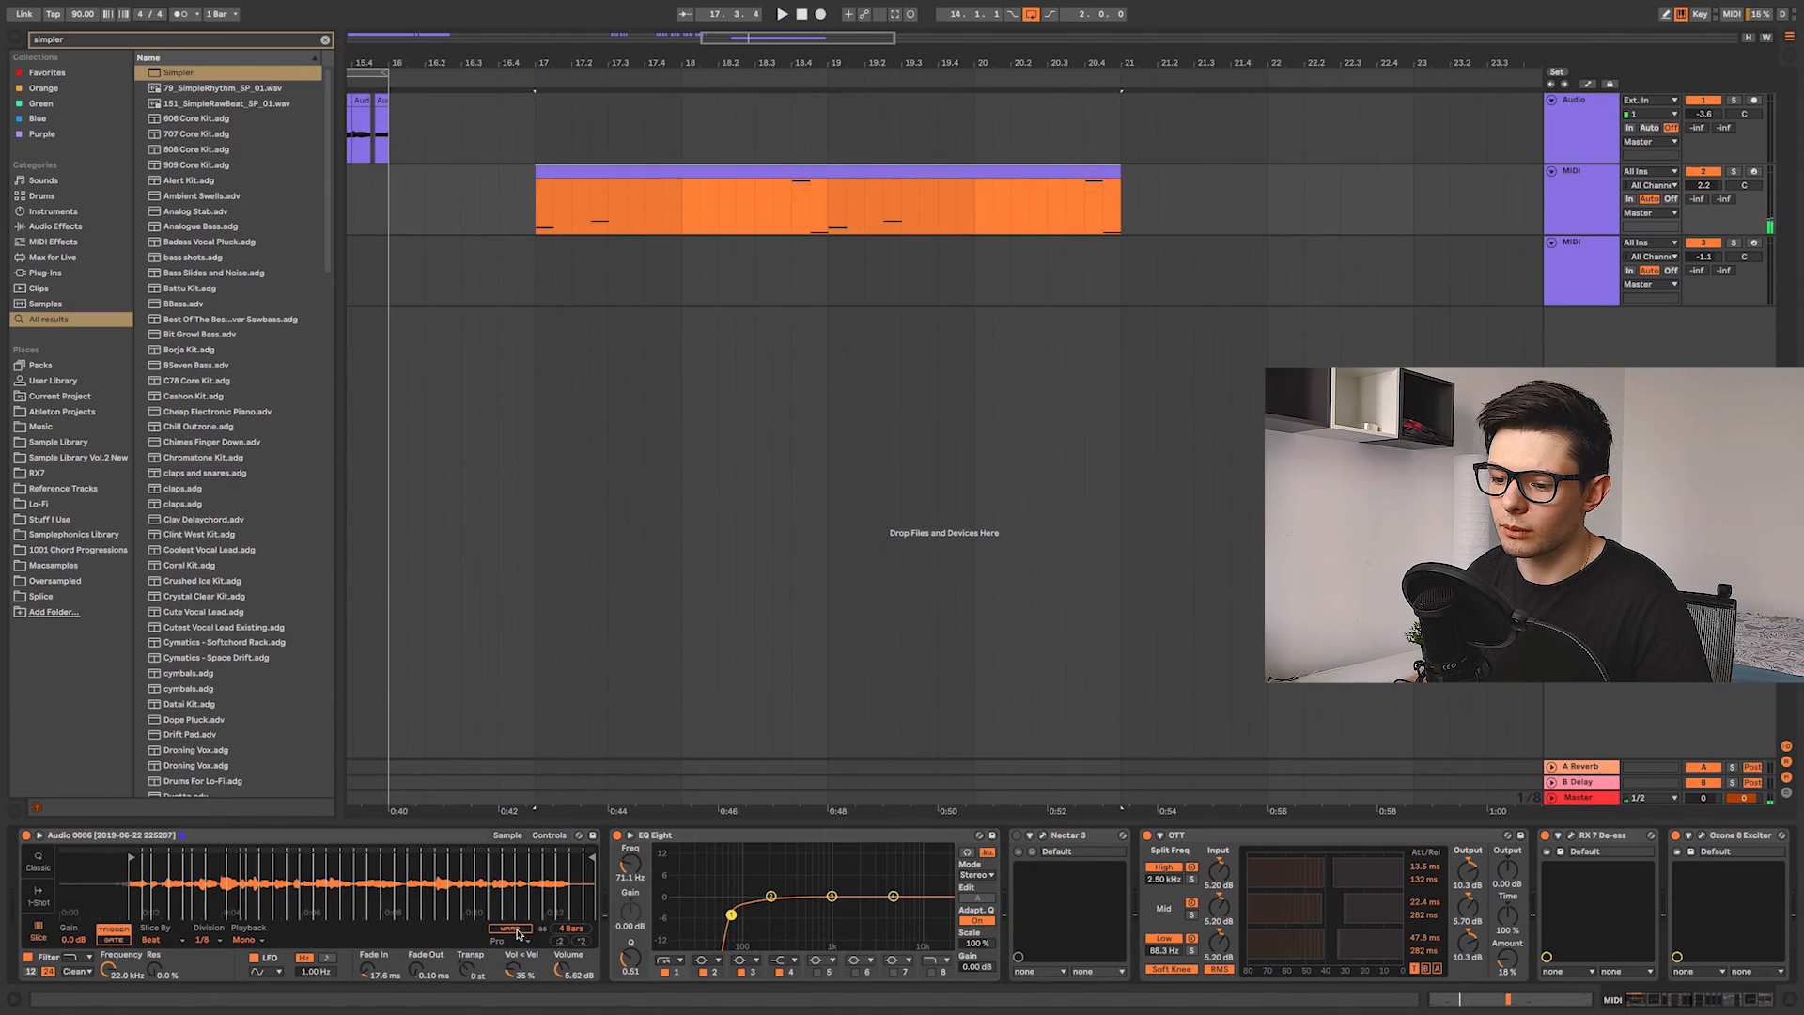
click(516, 932)
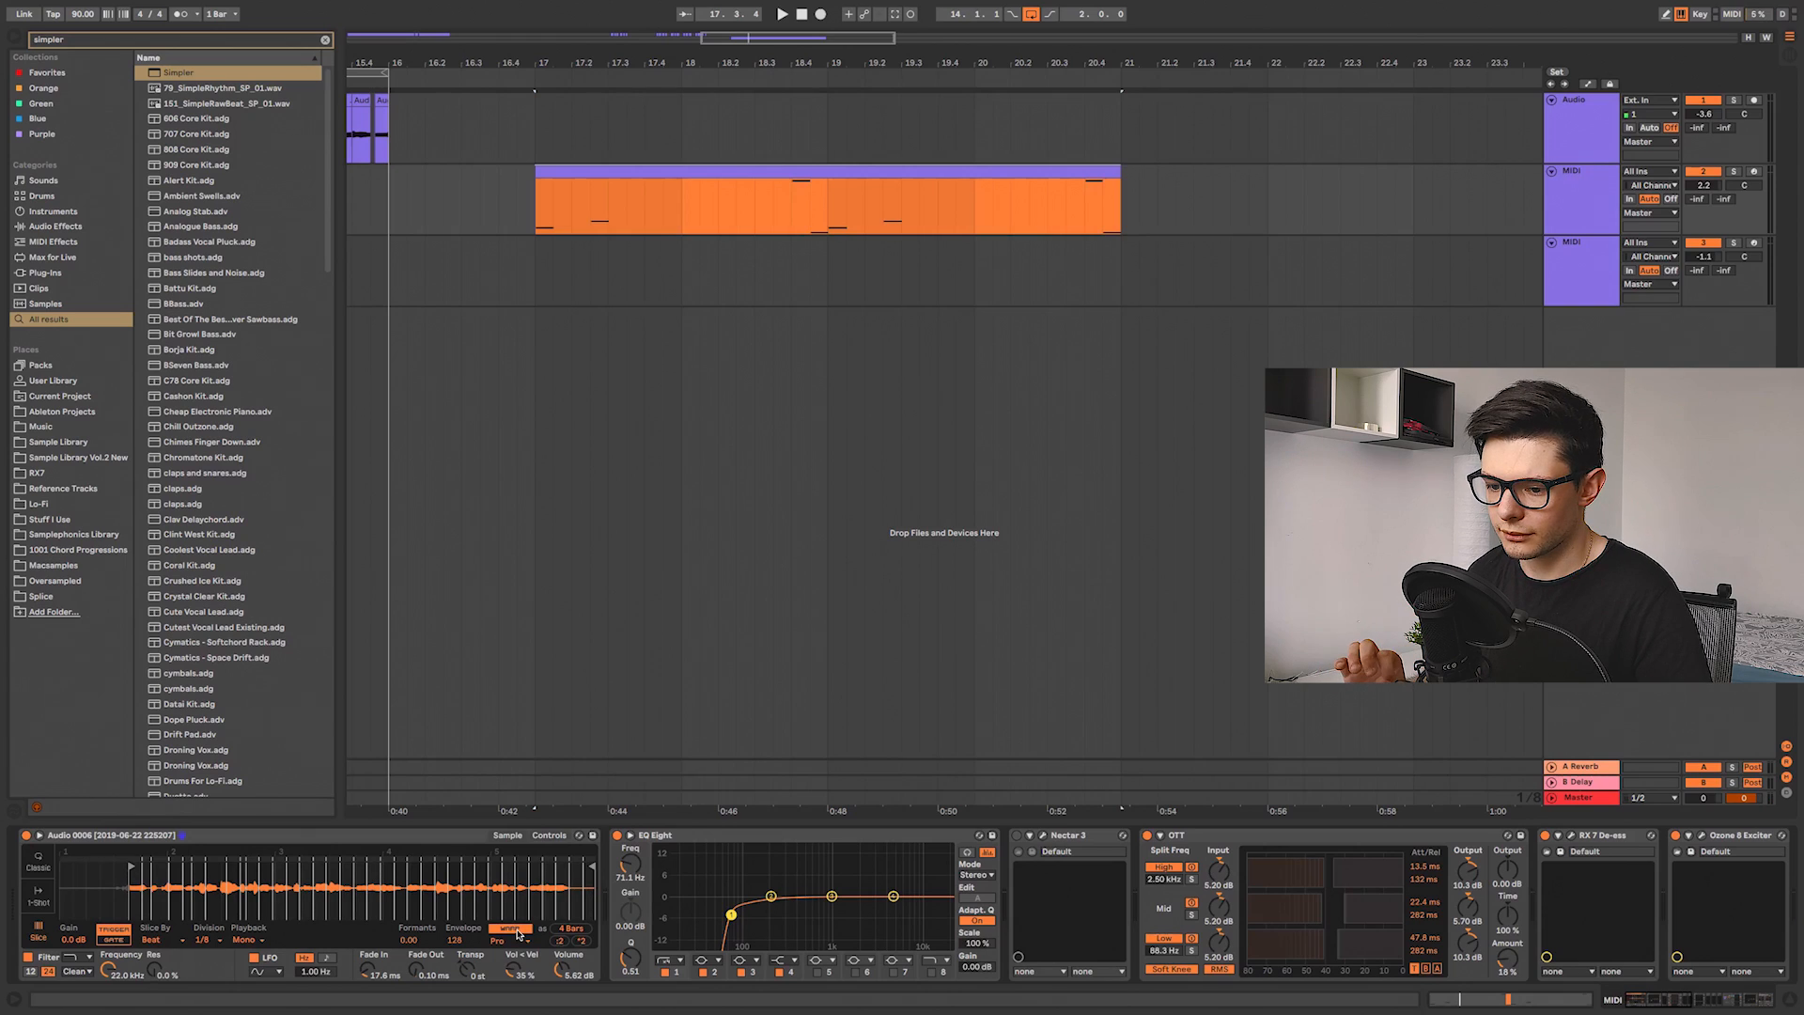
key(space)
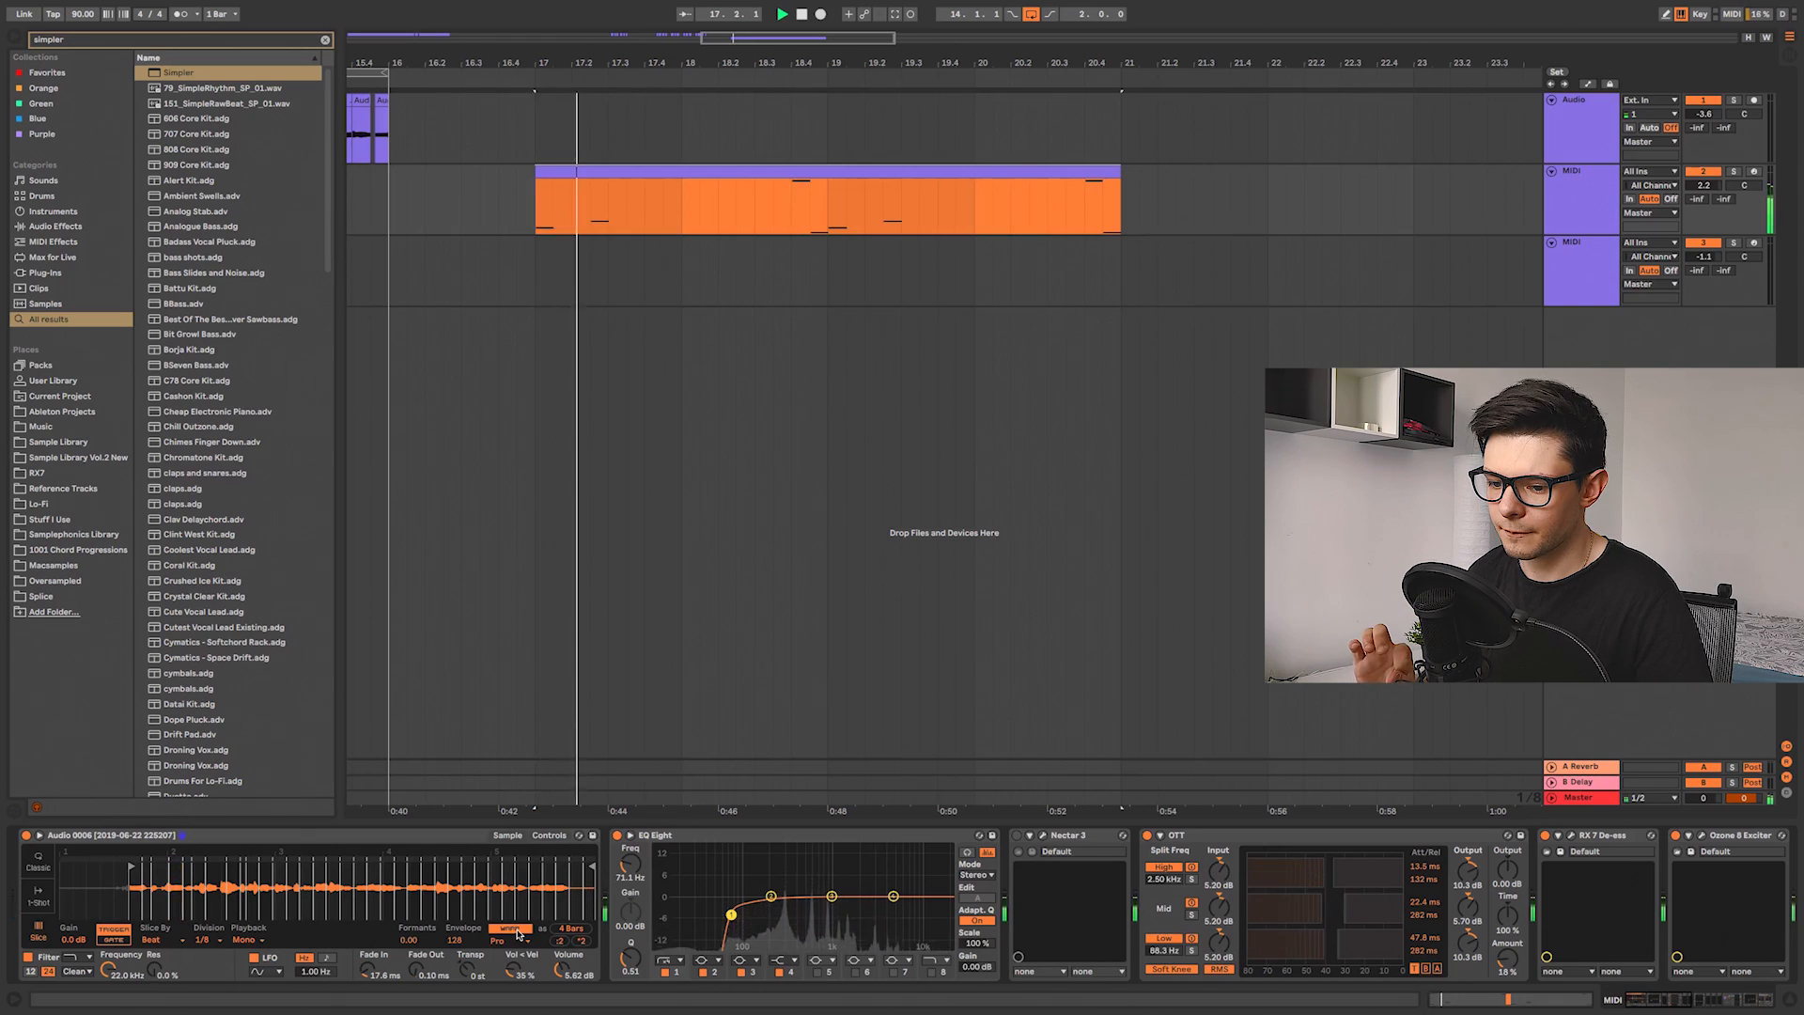
key(space)
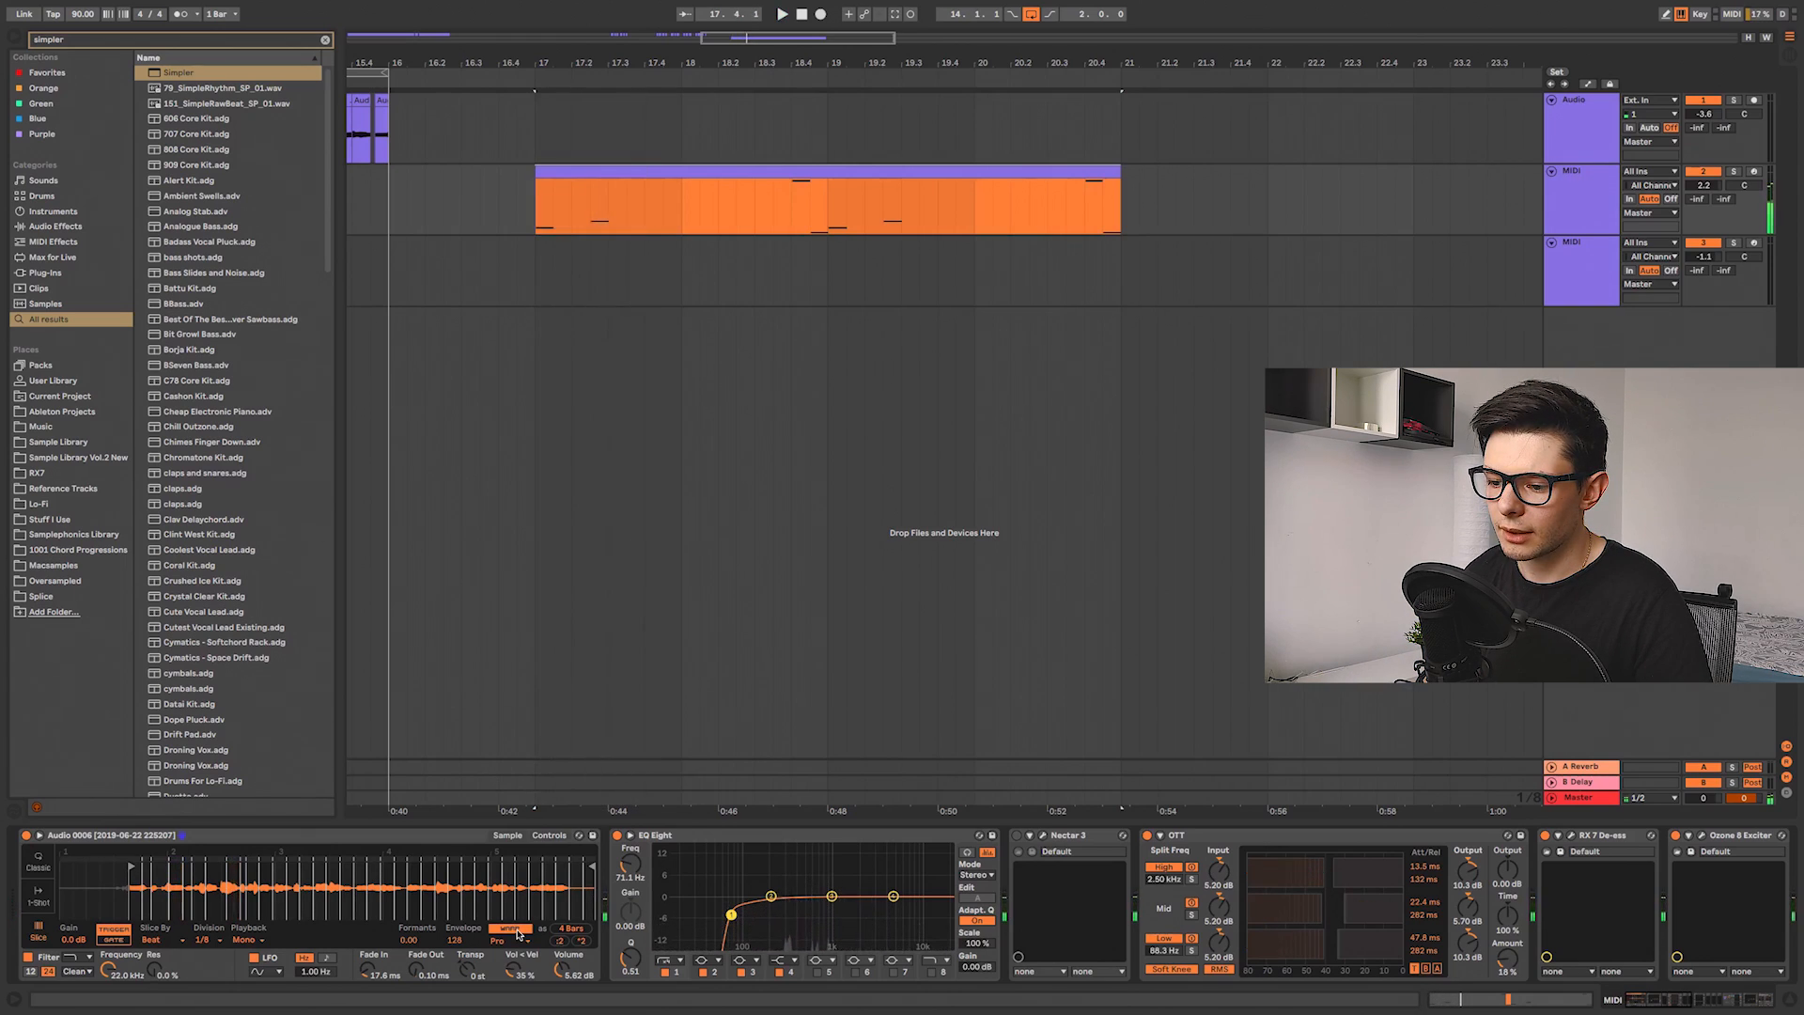
click(554, 837)
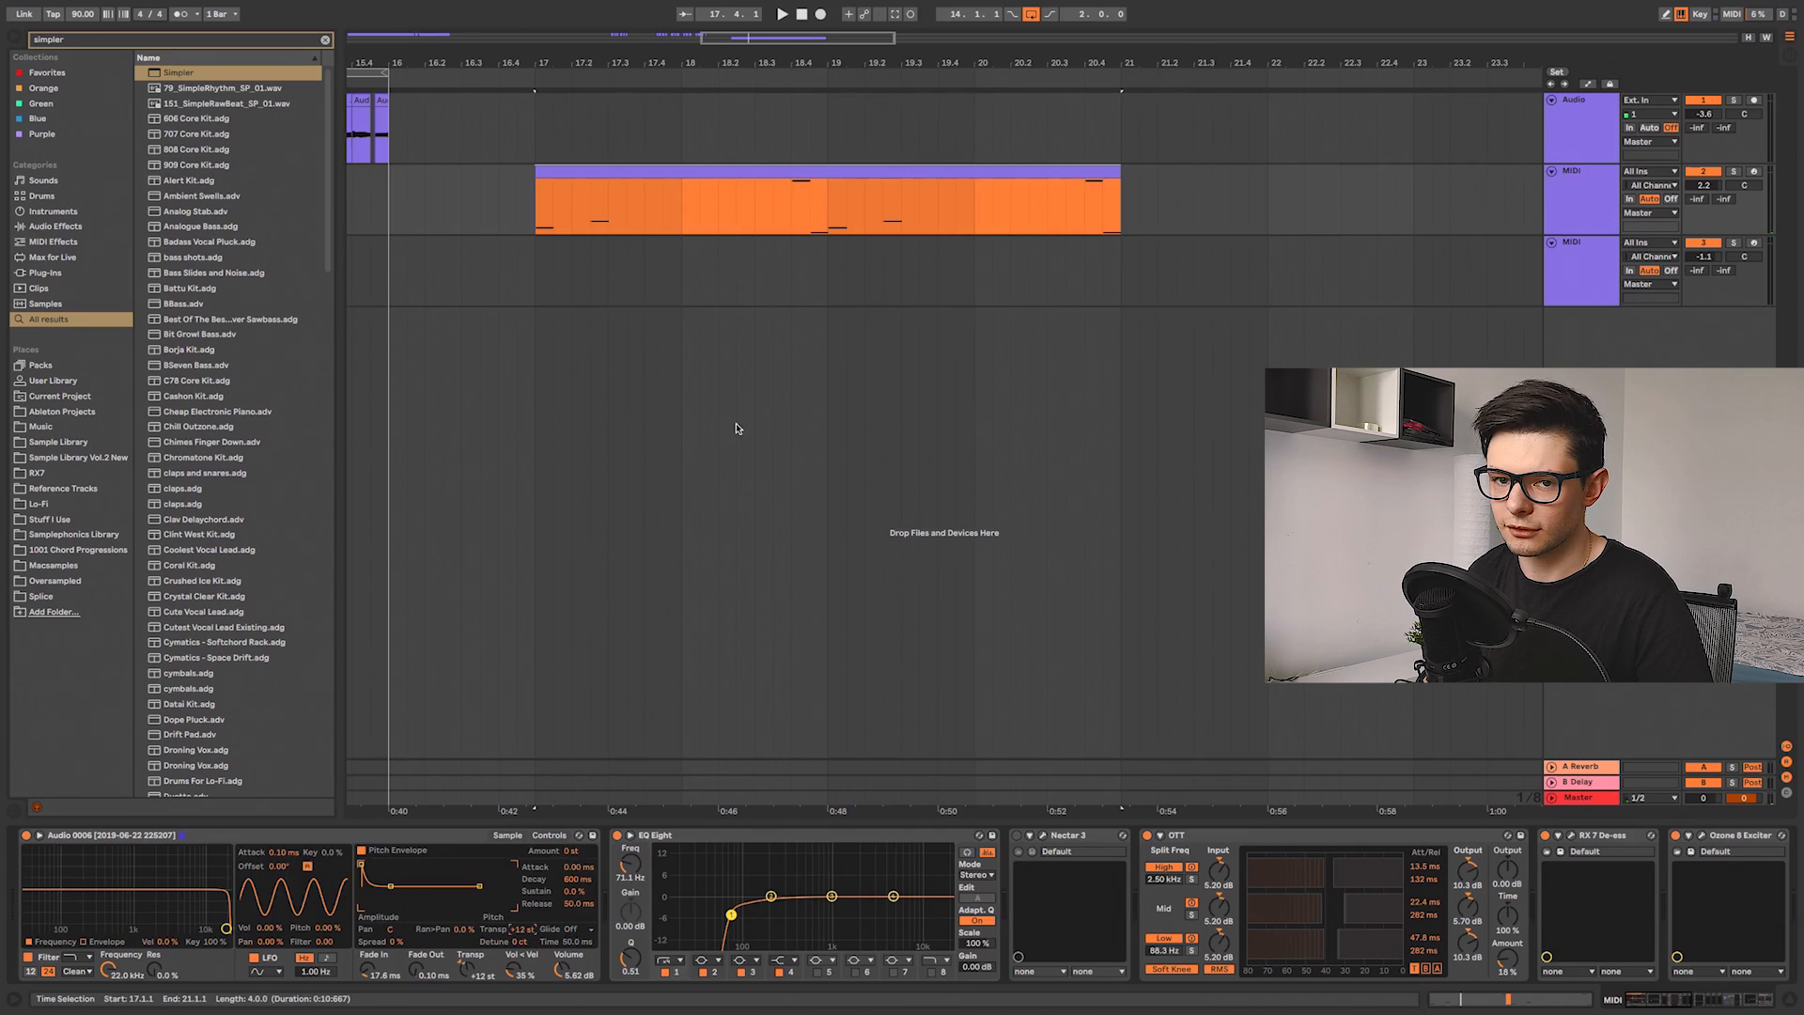
key(space)
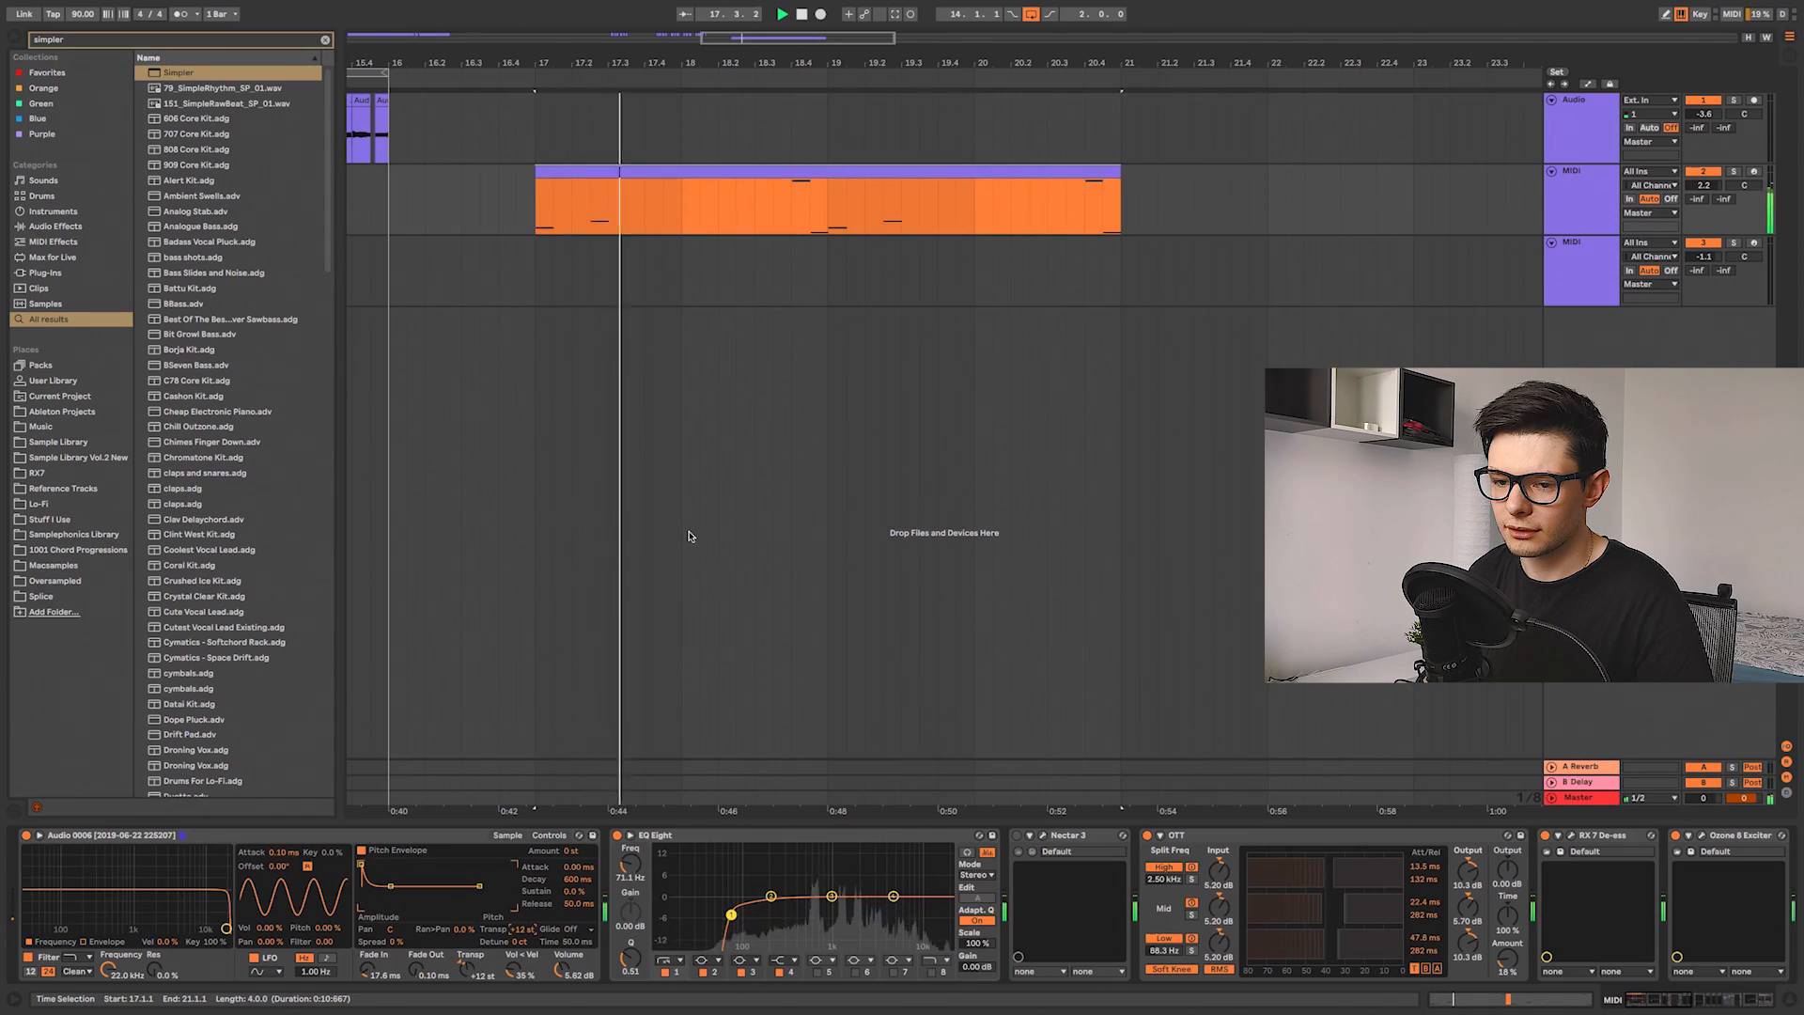
key(space)
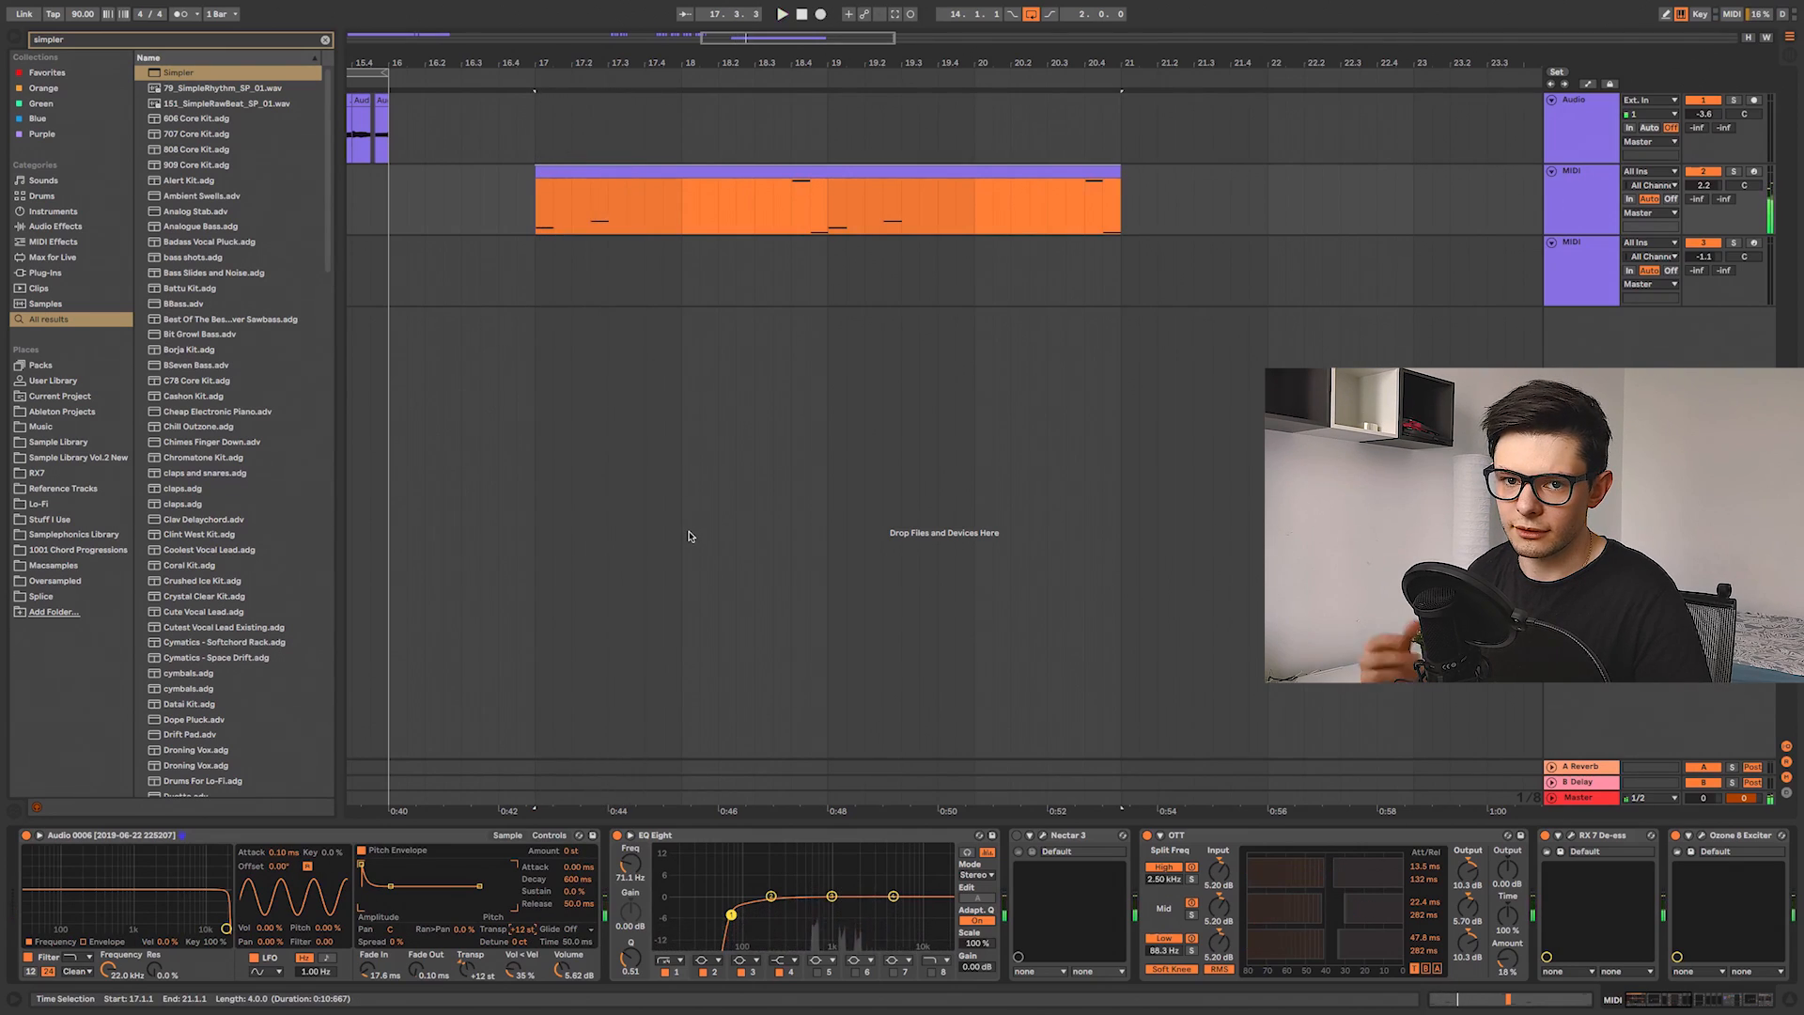
Step: Open the Nectar plugin again, then scroll through the Simpler track's effect chain to reach the later devices
click(1044, 837)
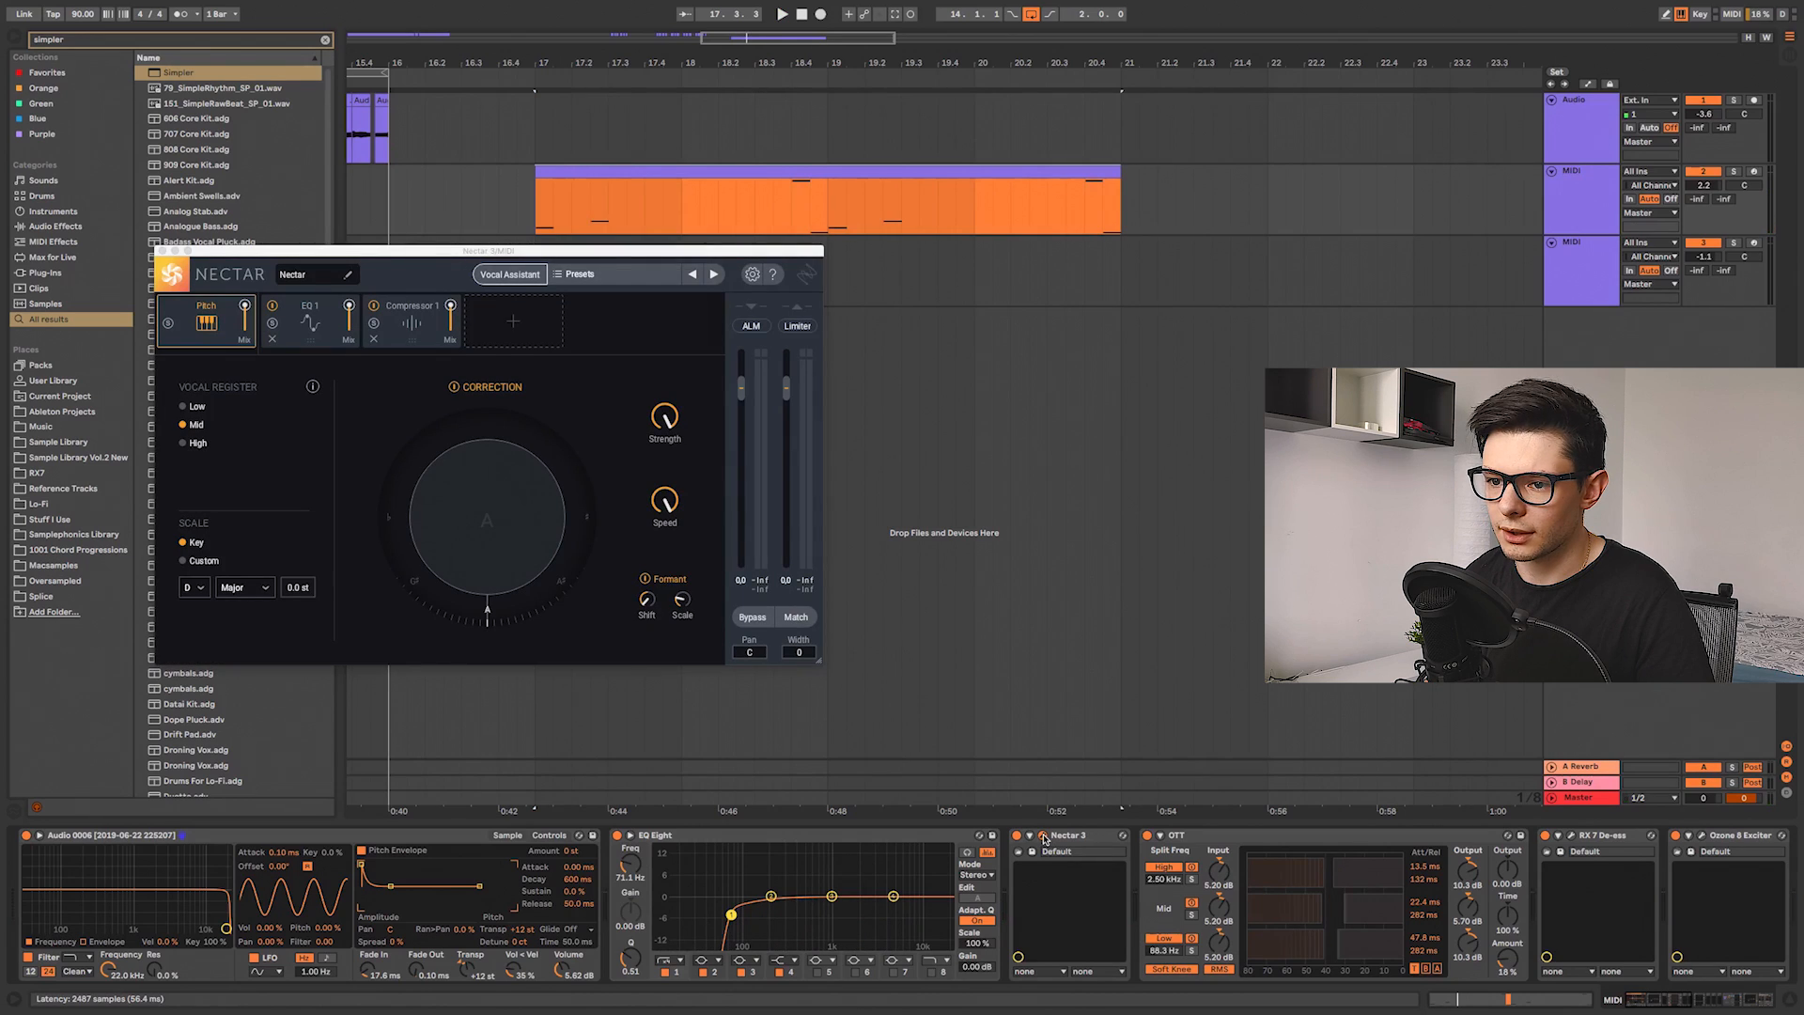
key(space)
click(1044, 836)
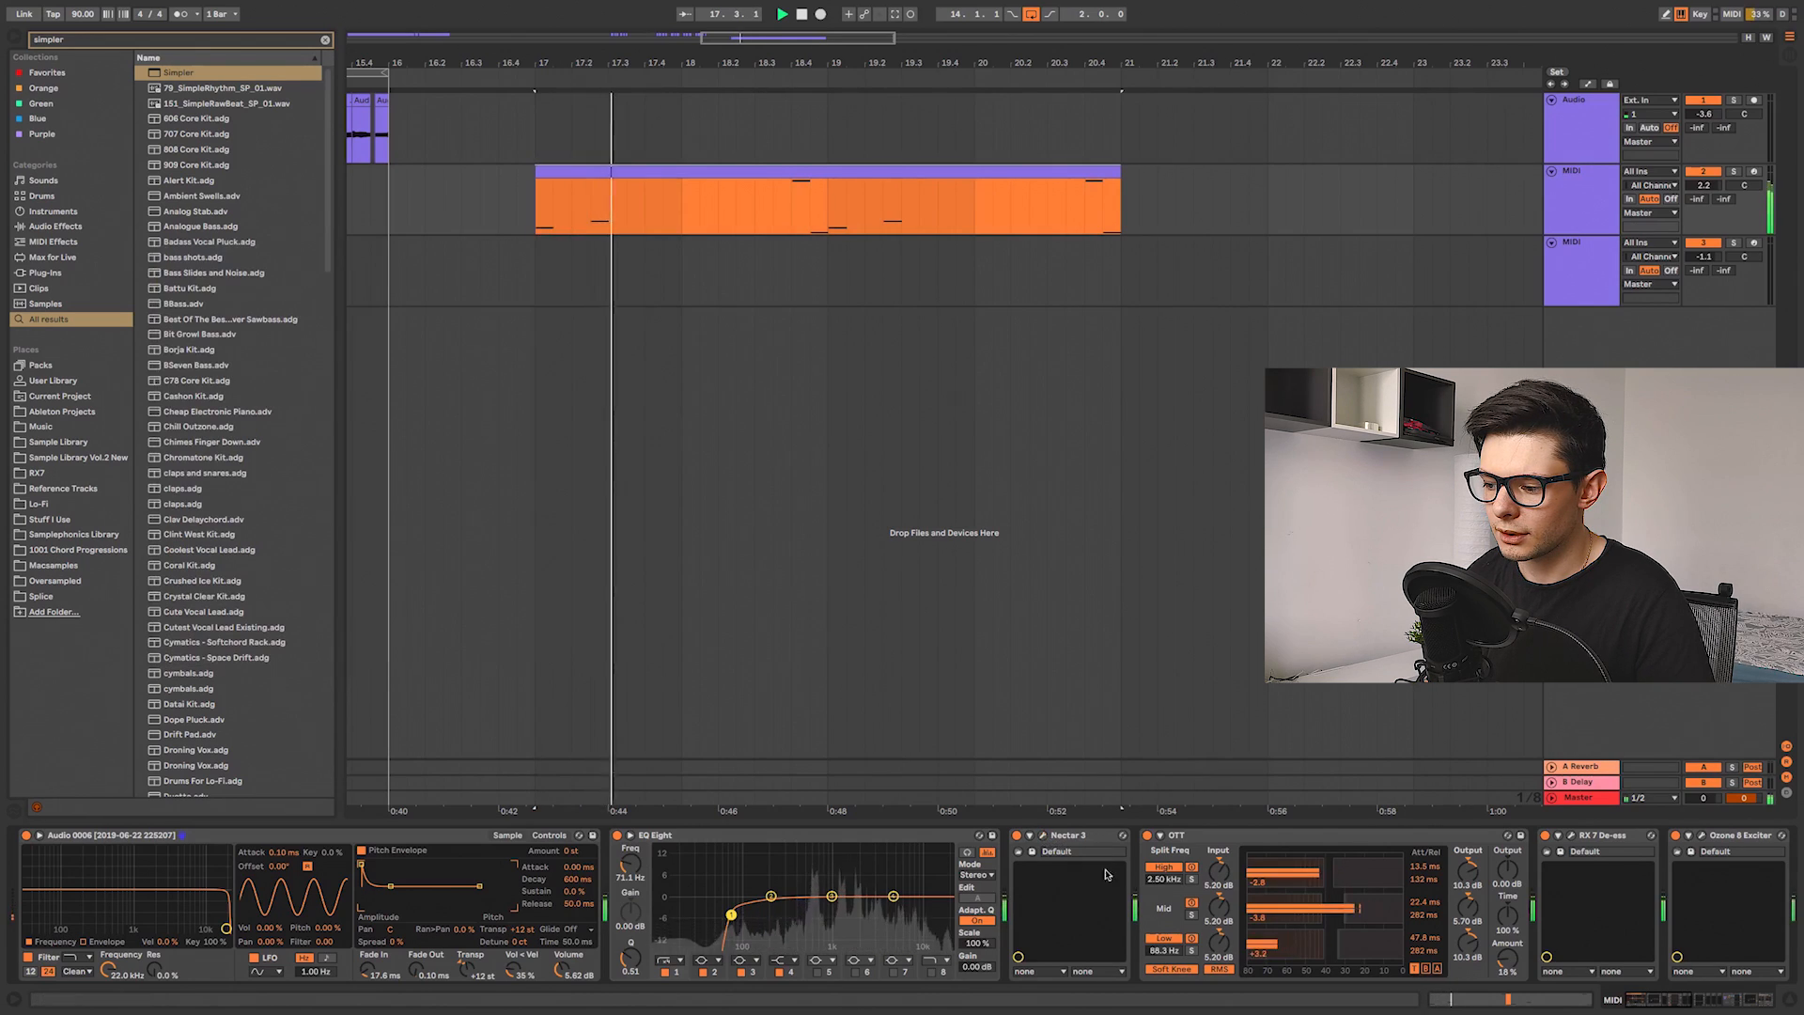
scroll(904, 887, down, 3)
key(space)
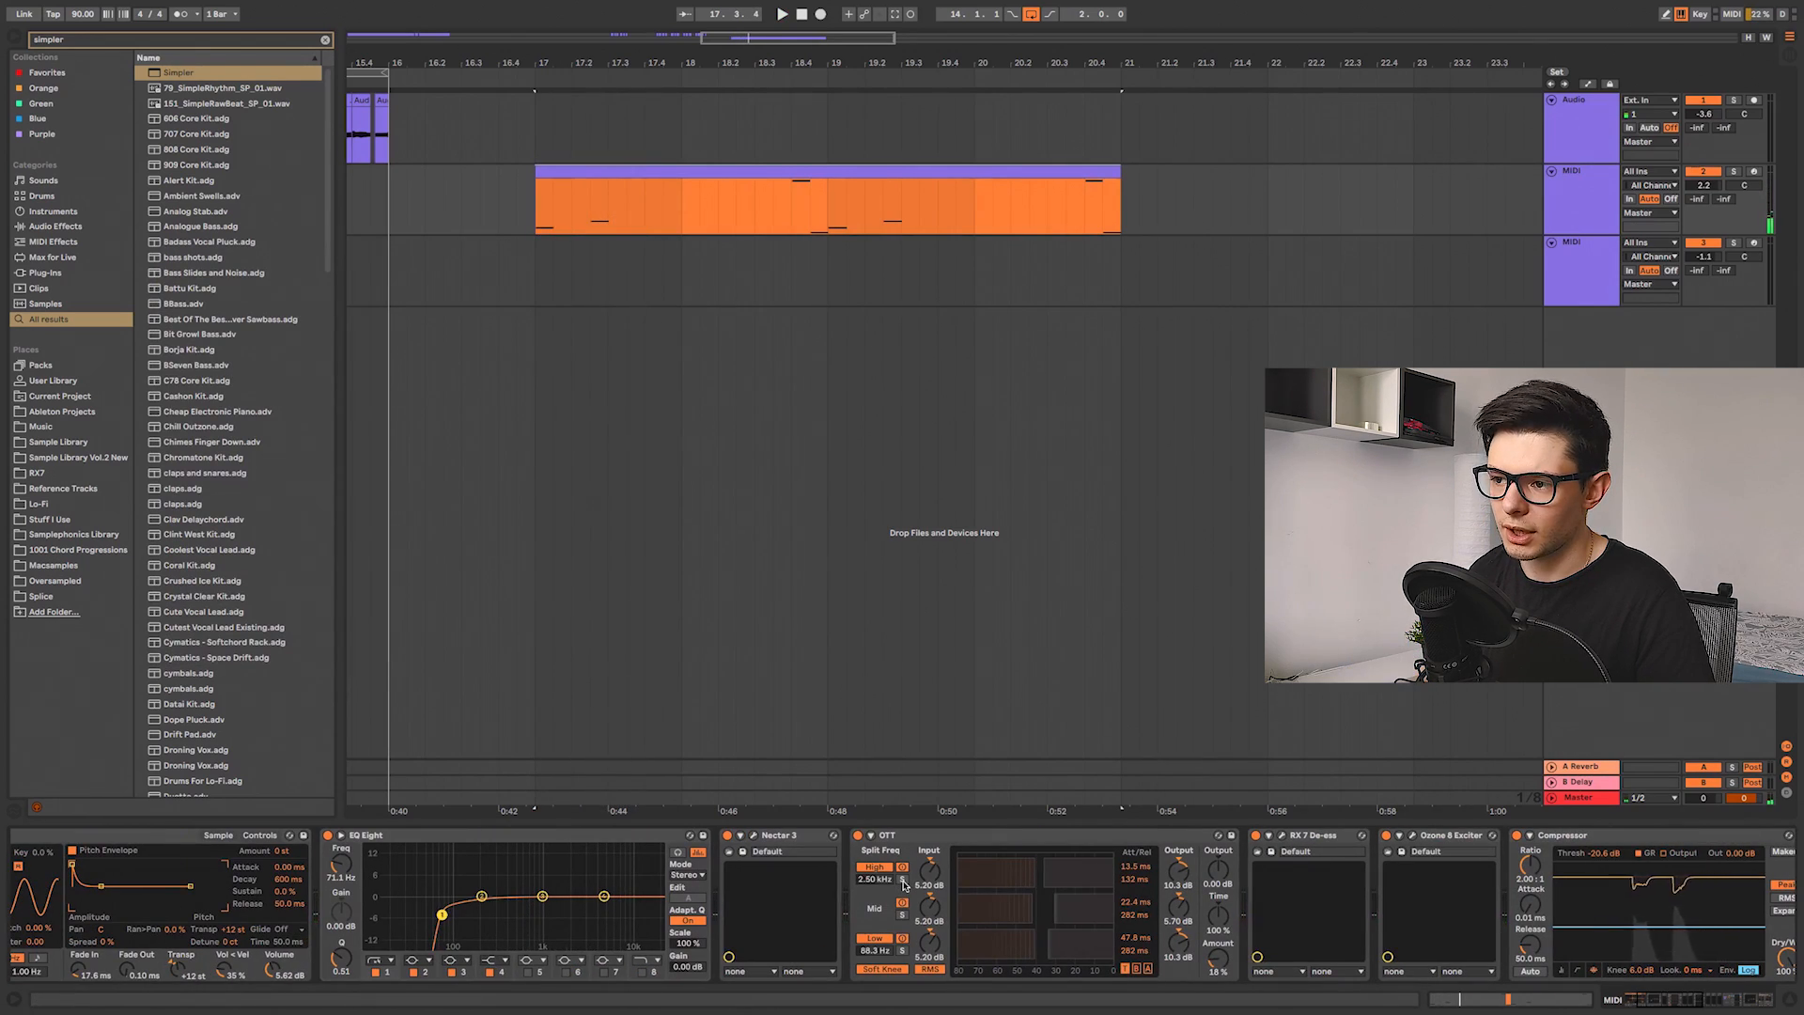
drag(782, 404, 718, 413)
drag(957, 864, 620, 855)
drag(892, 928, 616, 884)
scroll(712, 933, right, 3)
click(703, 843)
click(680, 840)
drag(930, 869, 526, 865)
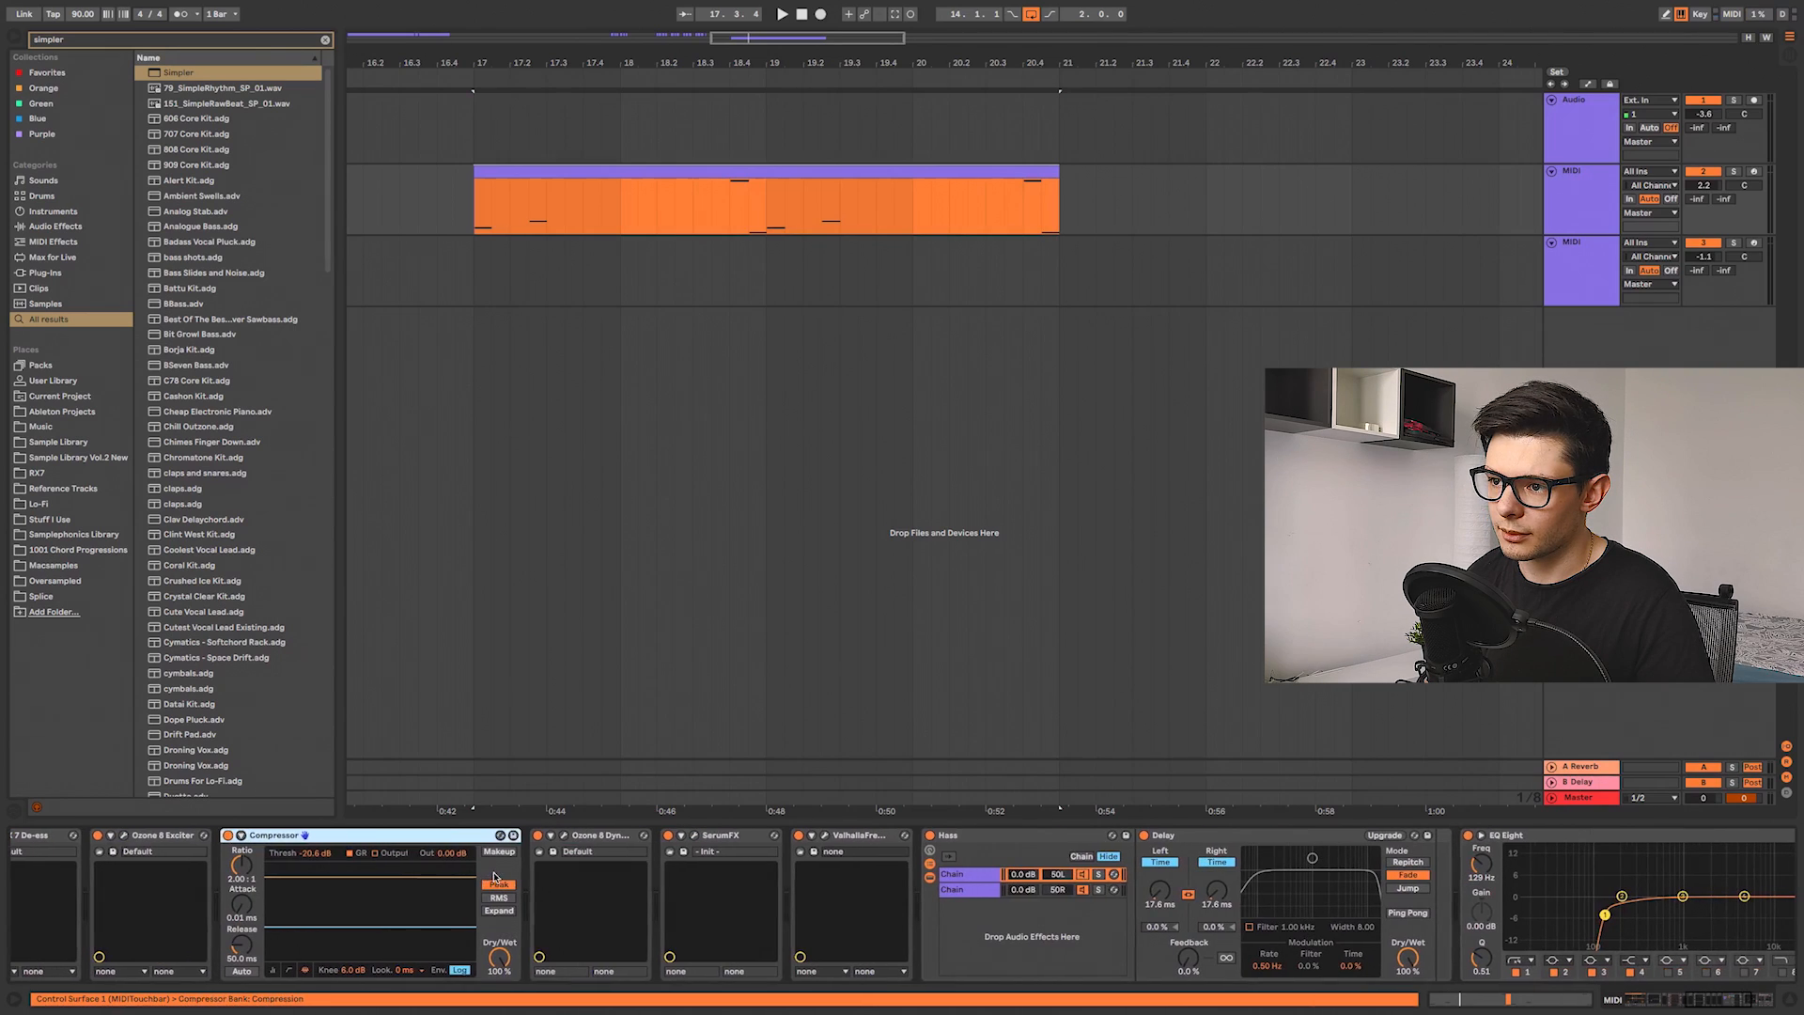
Step: Open the Ozone 8 Dynamic EQ, Serum FX and Valhalla FreqEcho plugin windows to inspect their settings during playback
click(565, 838)
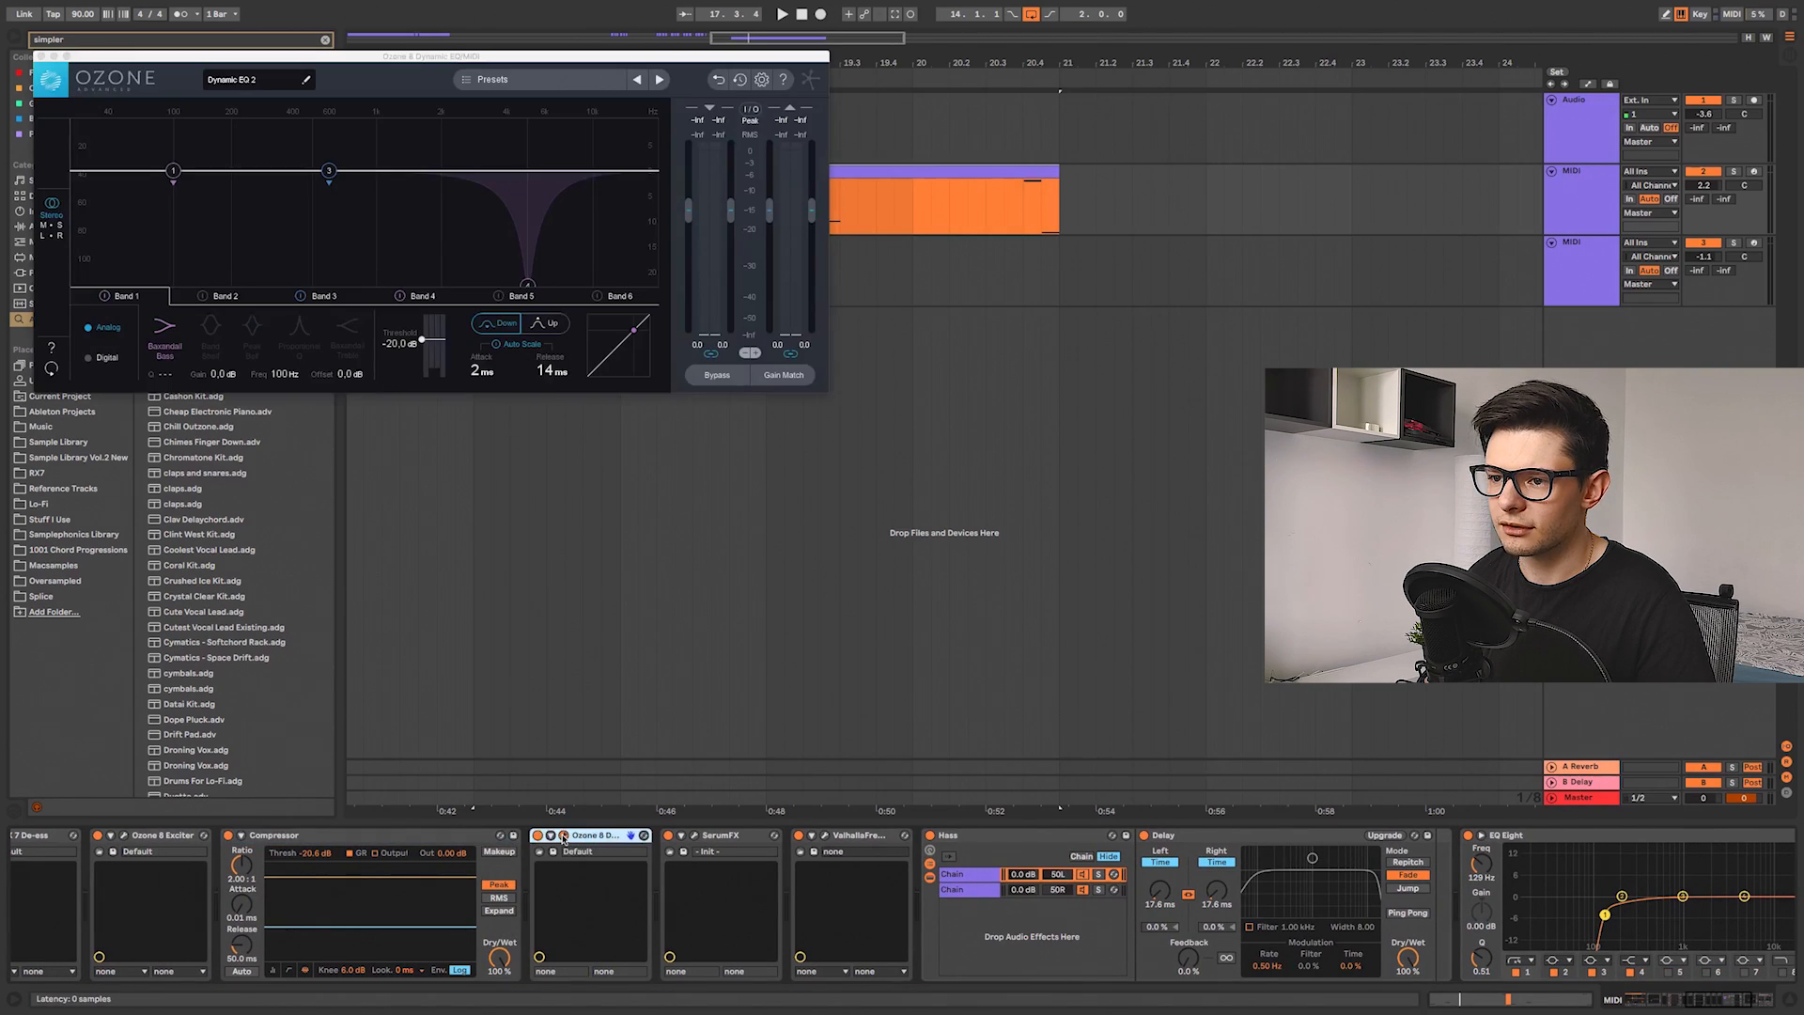
key(space)
key(space)
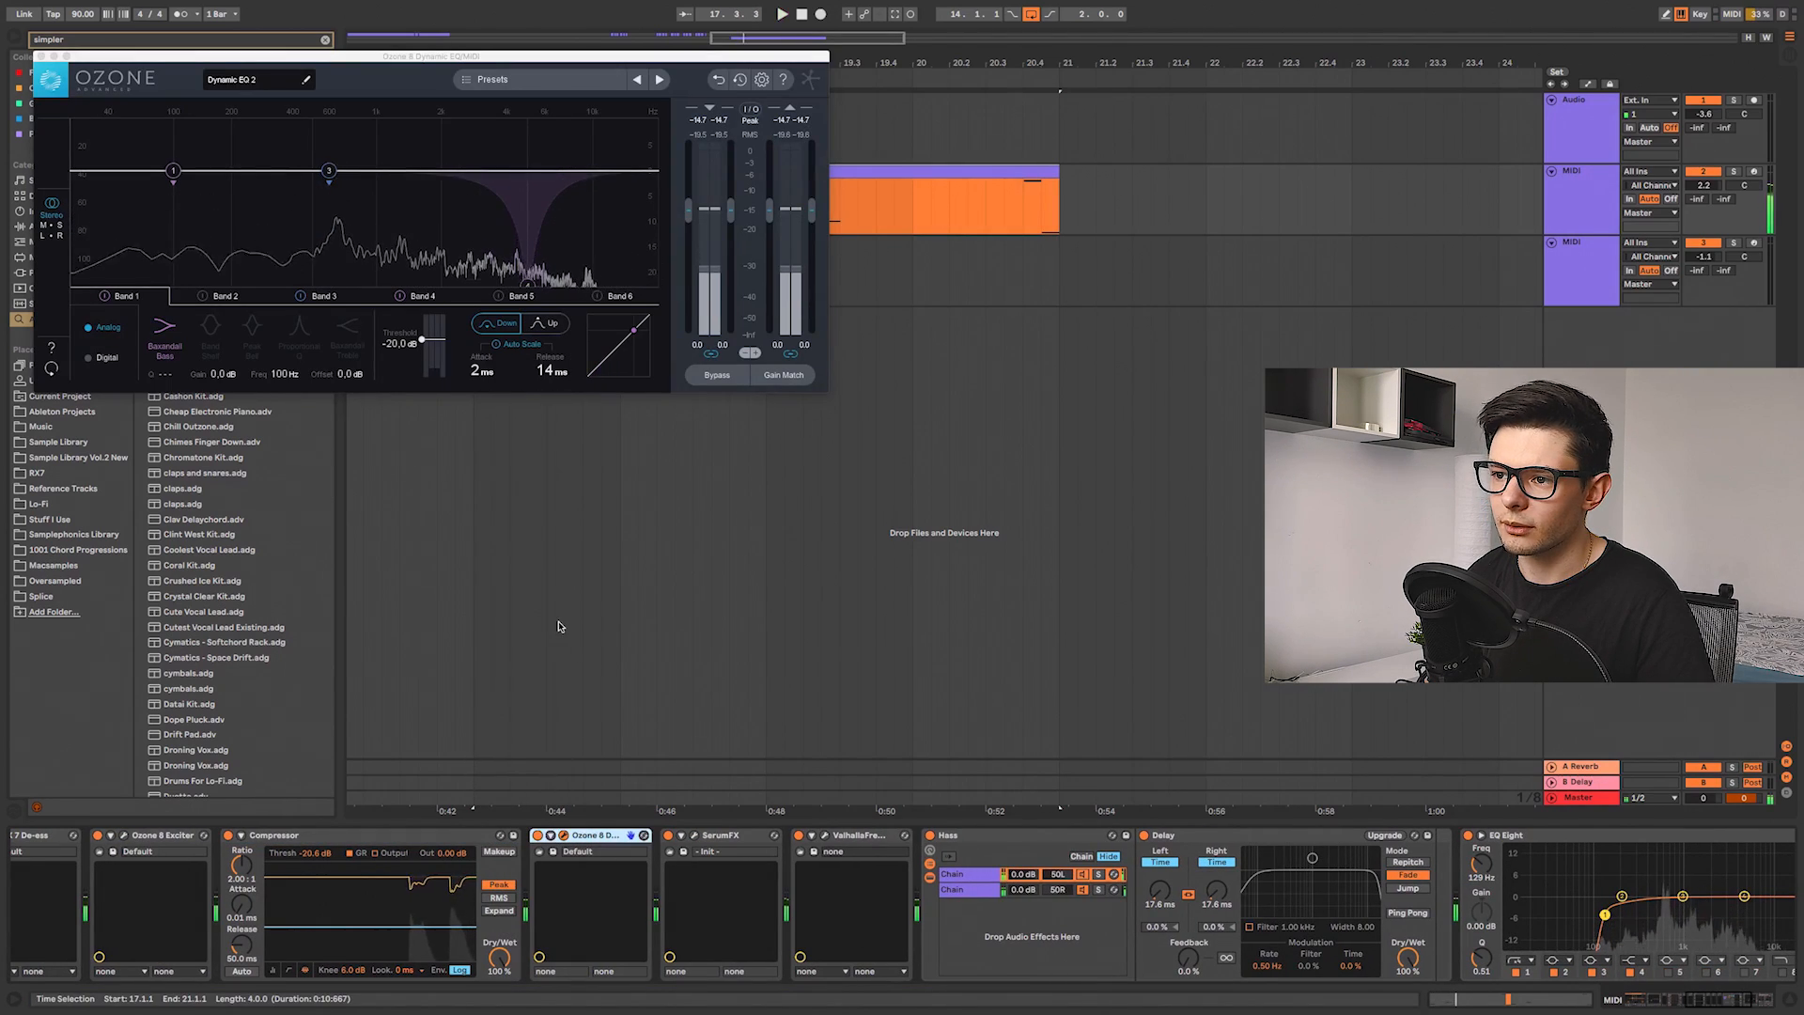
click(564, 836)
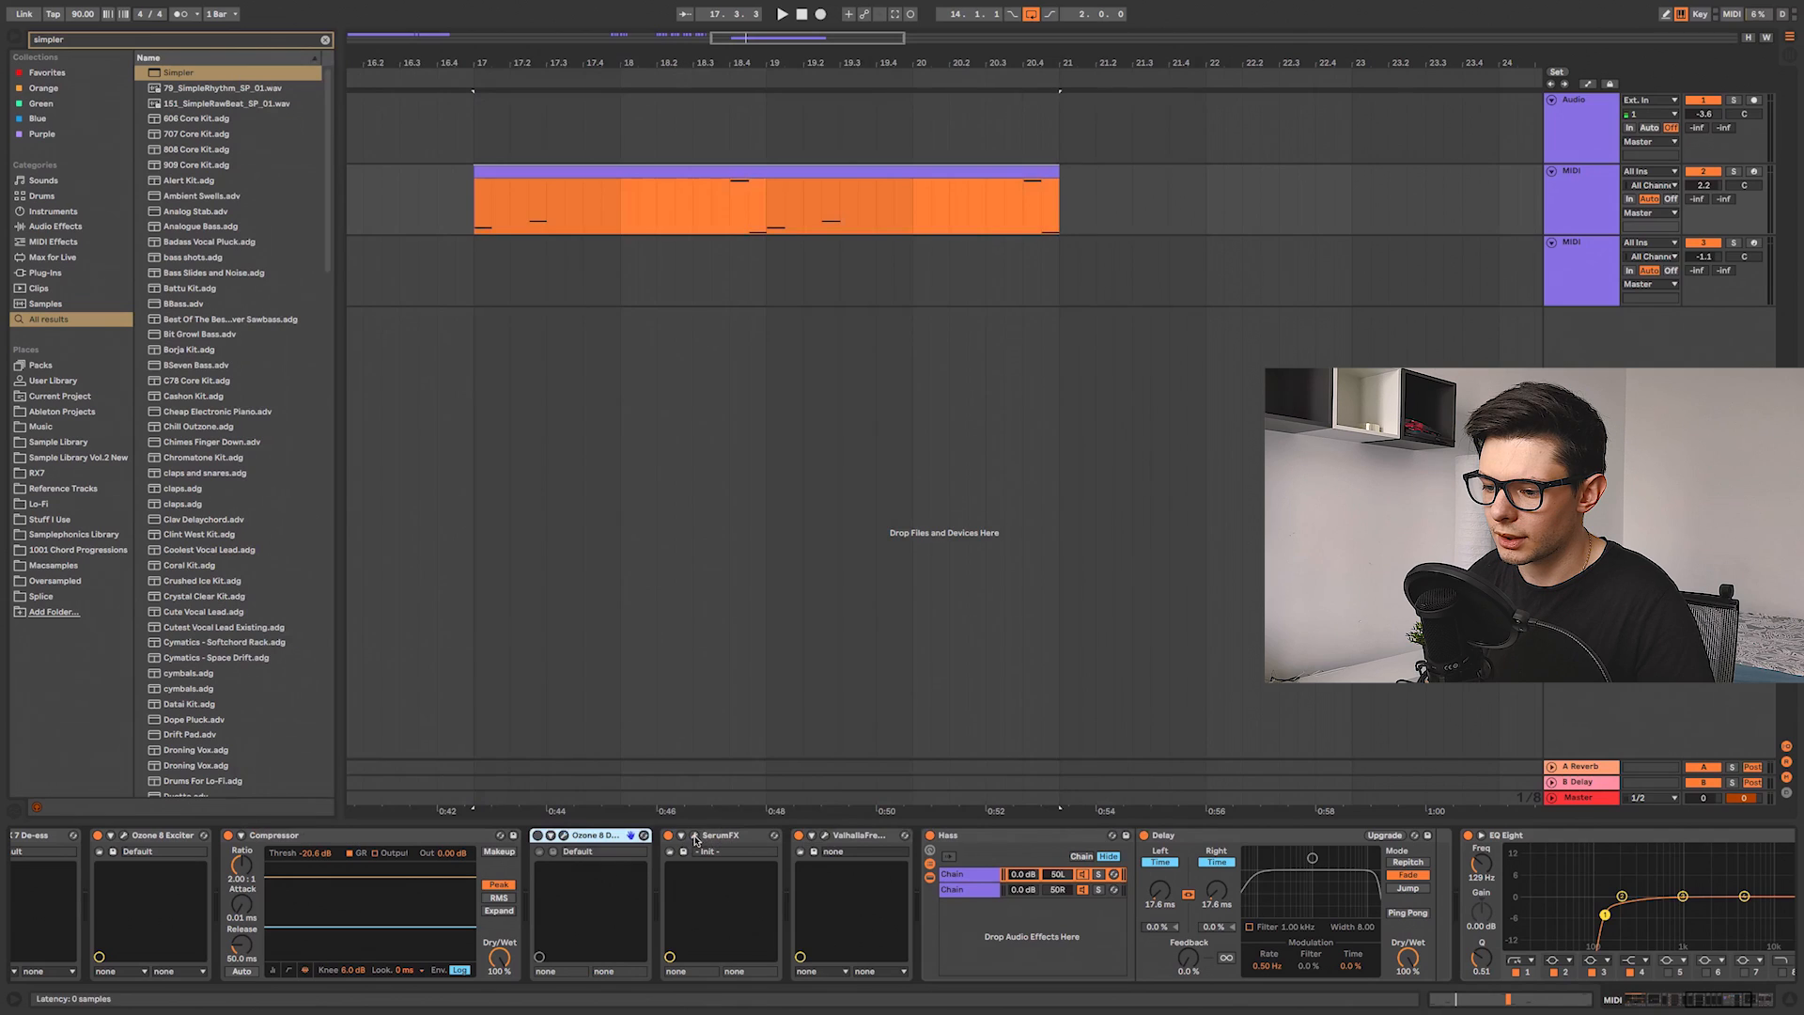
click(695, 837)
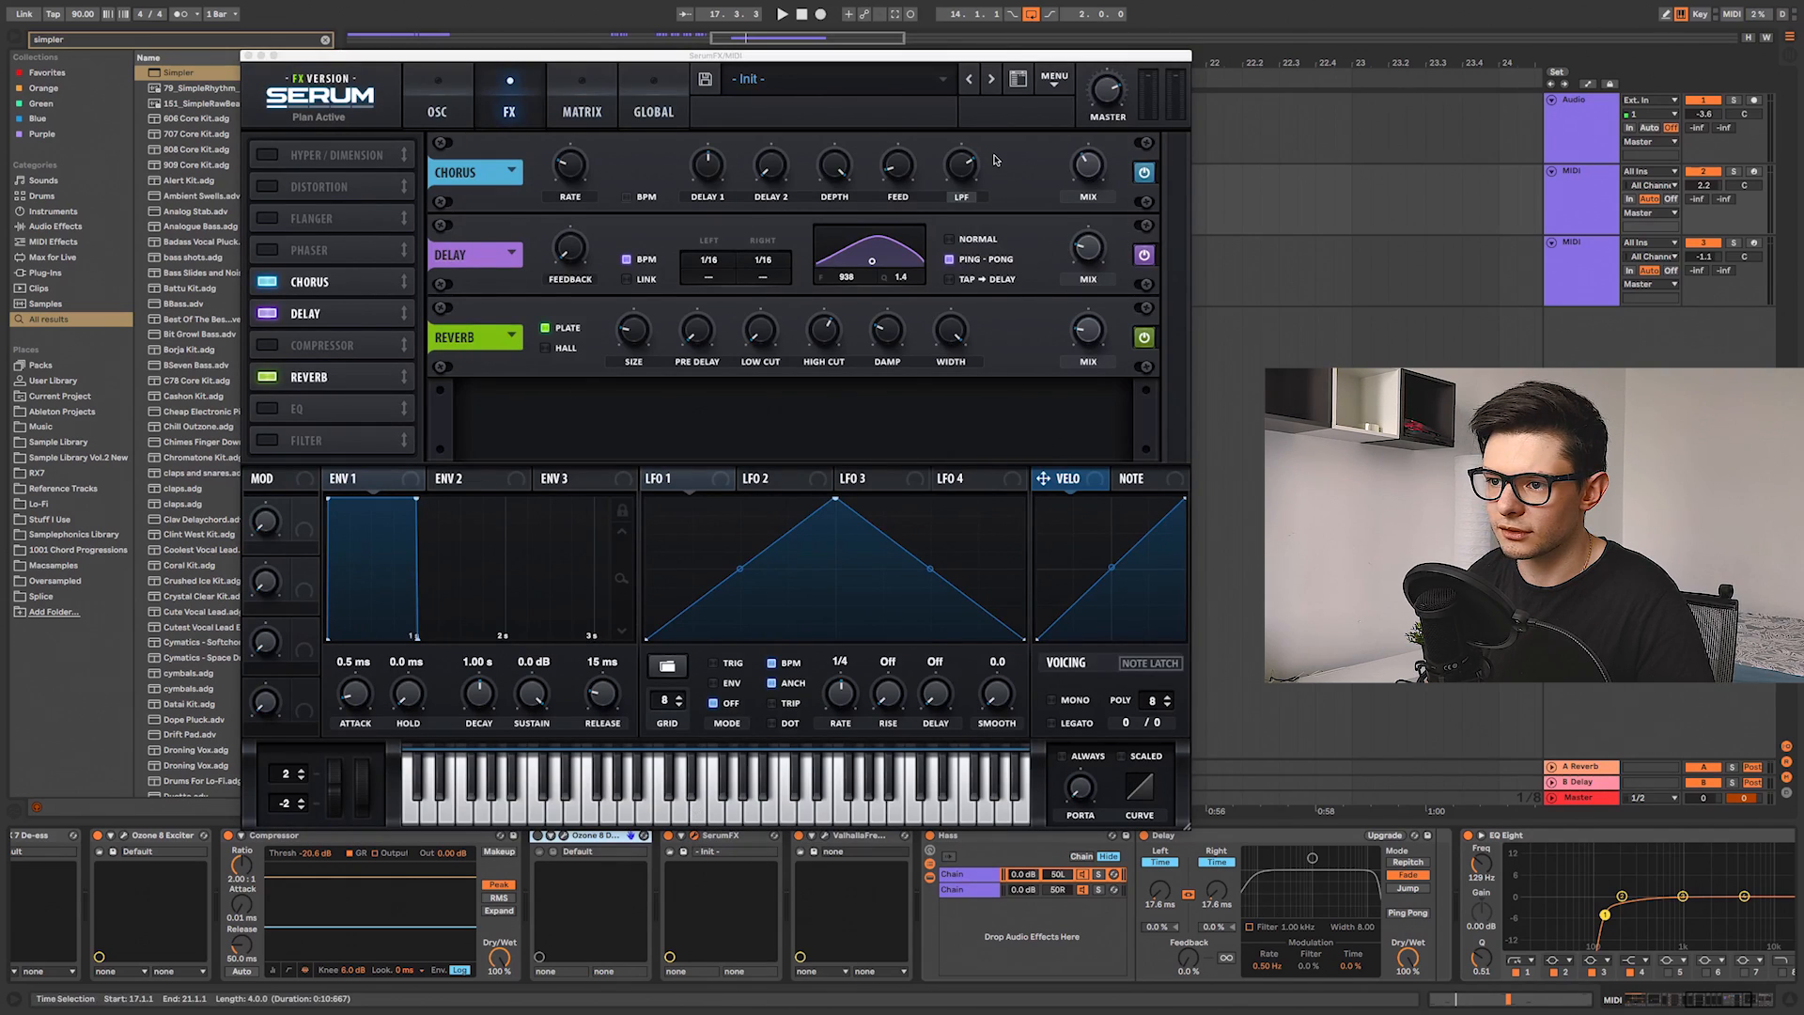
click(696, 838)
click(824, 837)
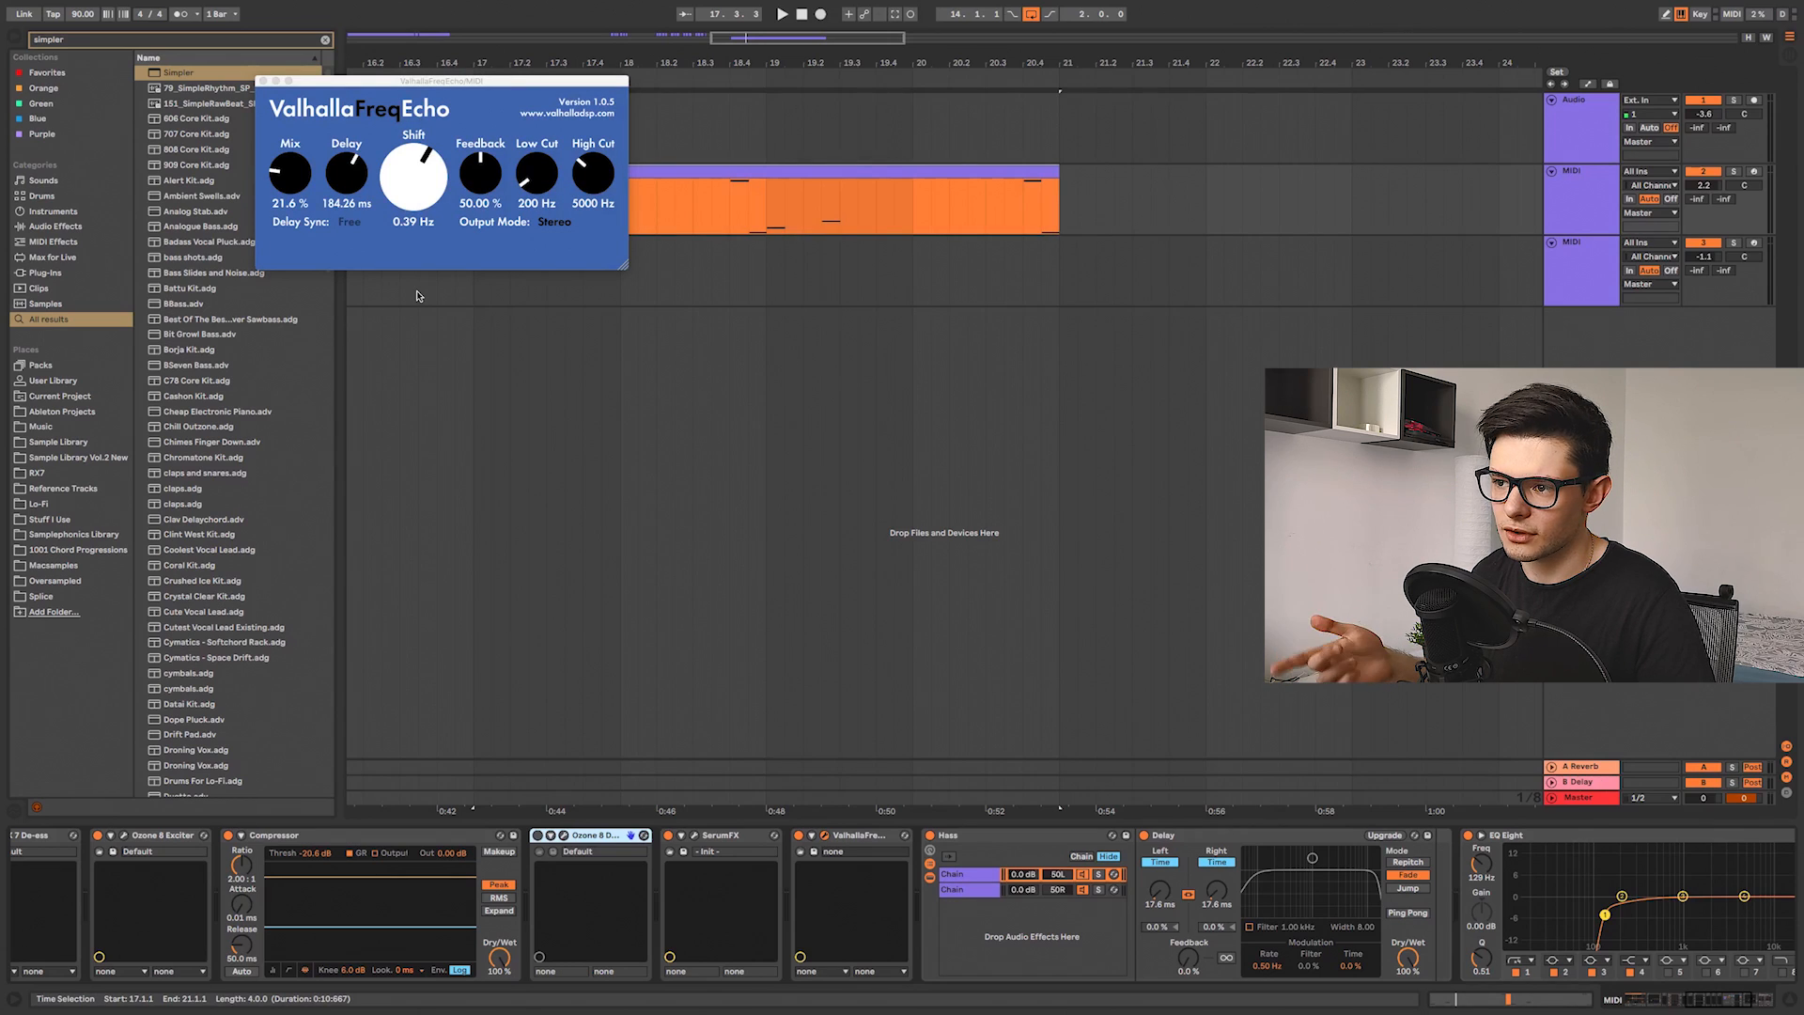
click(972, 913)
Step: Play the clip from bar 17 and inspect the Hass, Delay and Reverb devices at the end of the chain
click(749, 834)
click(809, 835)
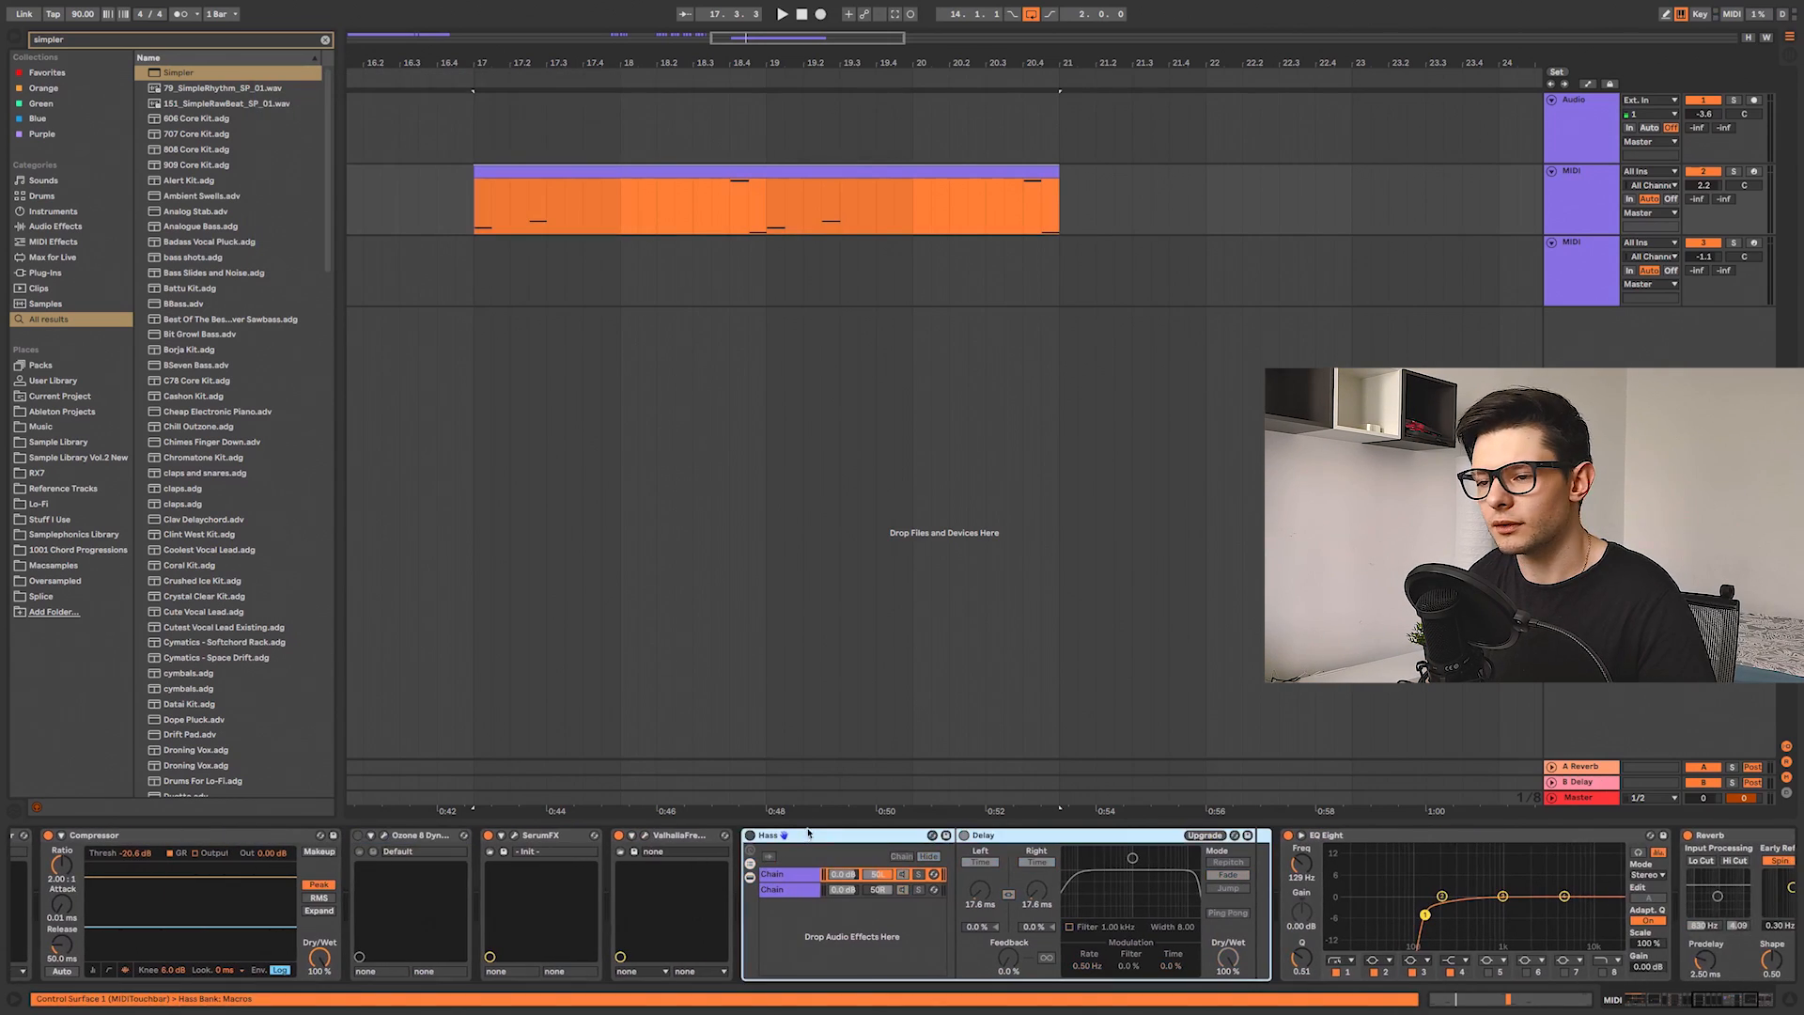
click(476, 223)
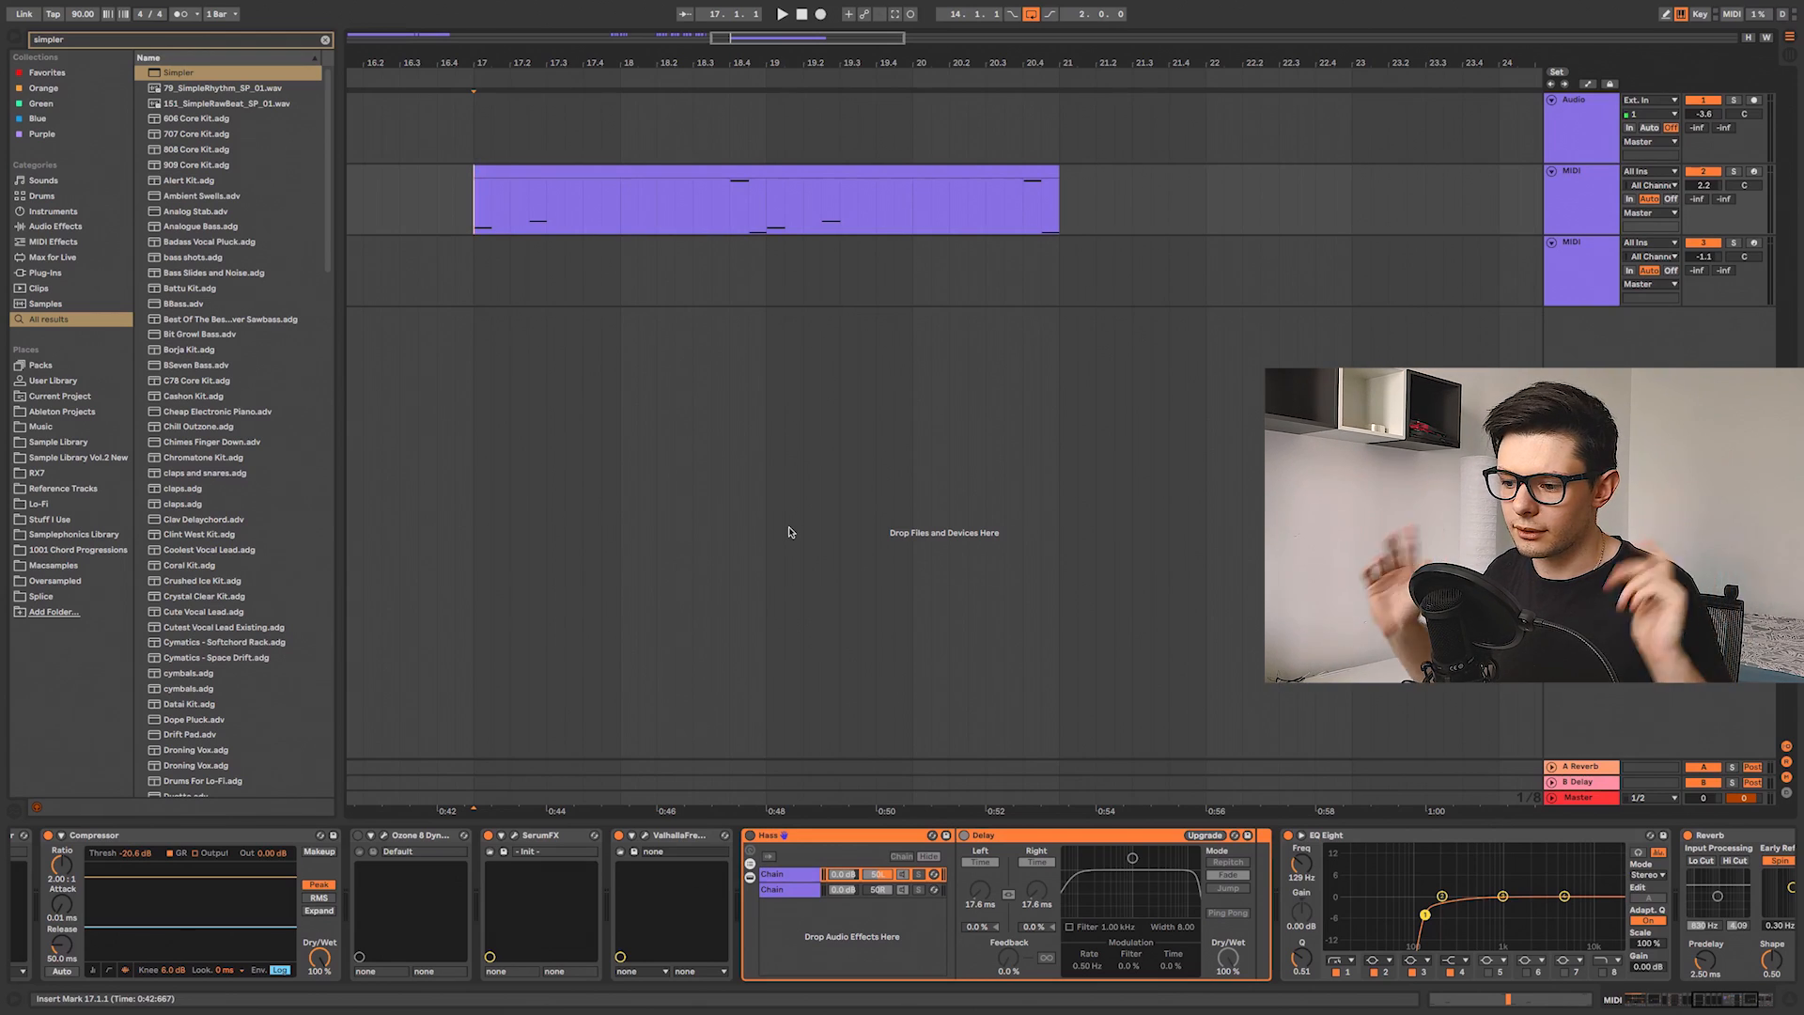
key(space)
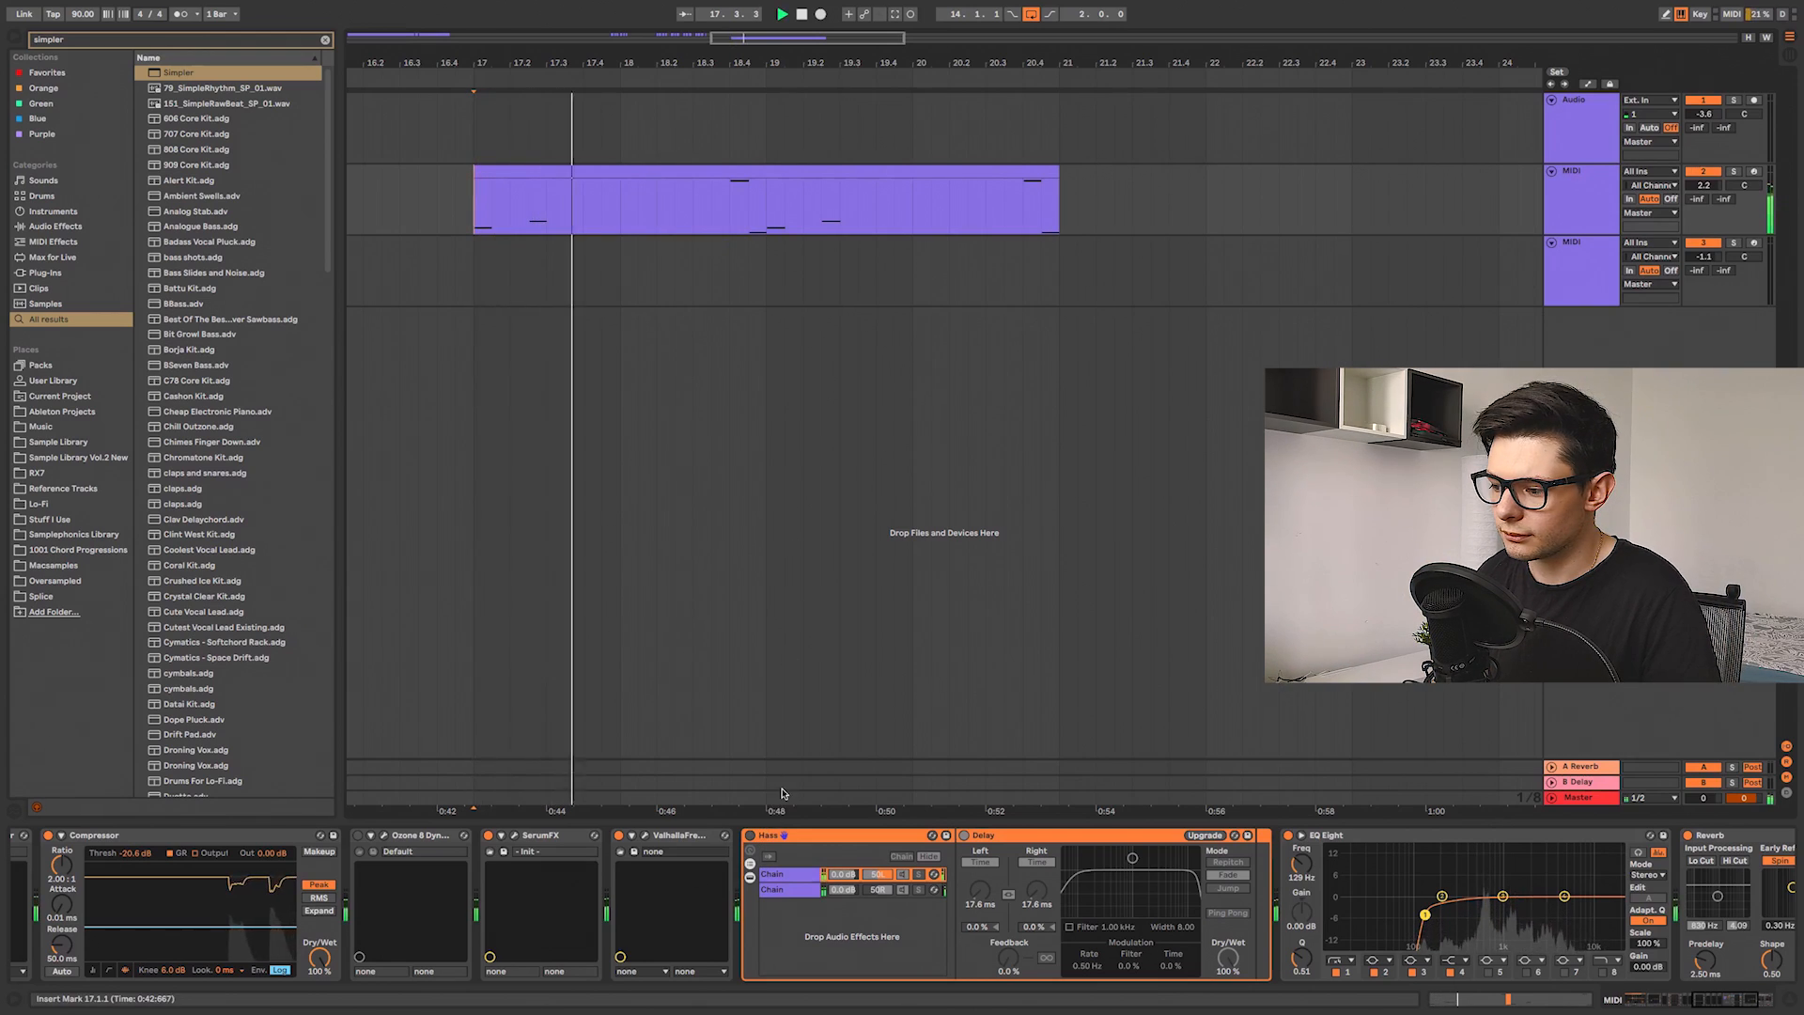
click(750, 835)
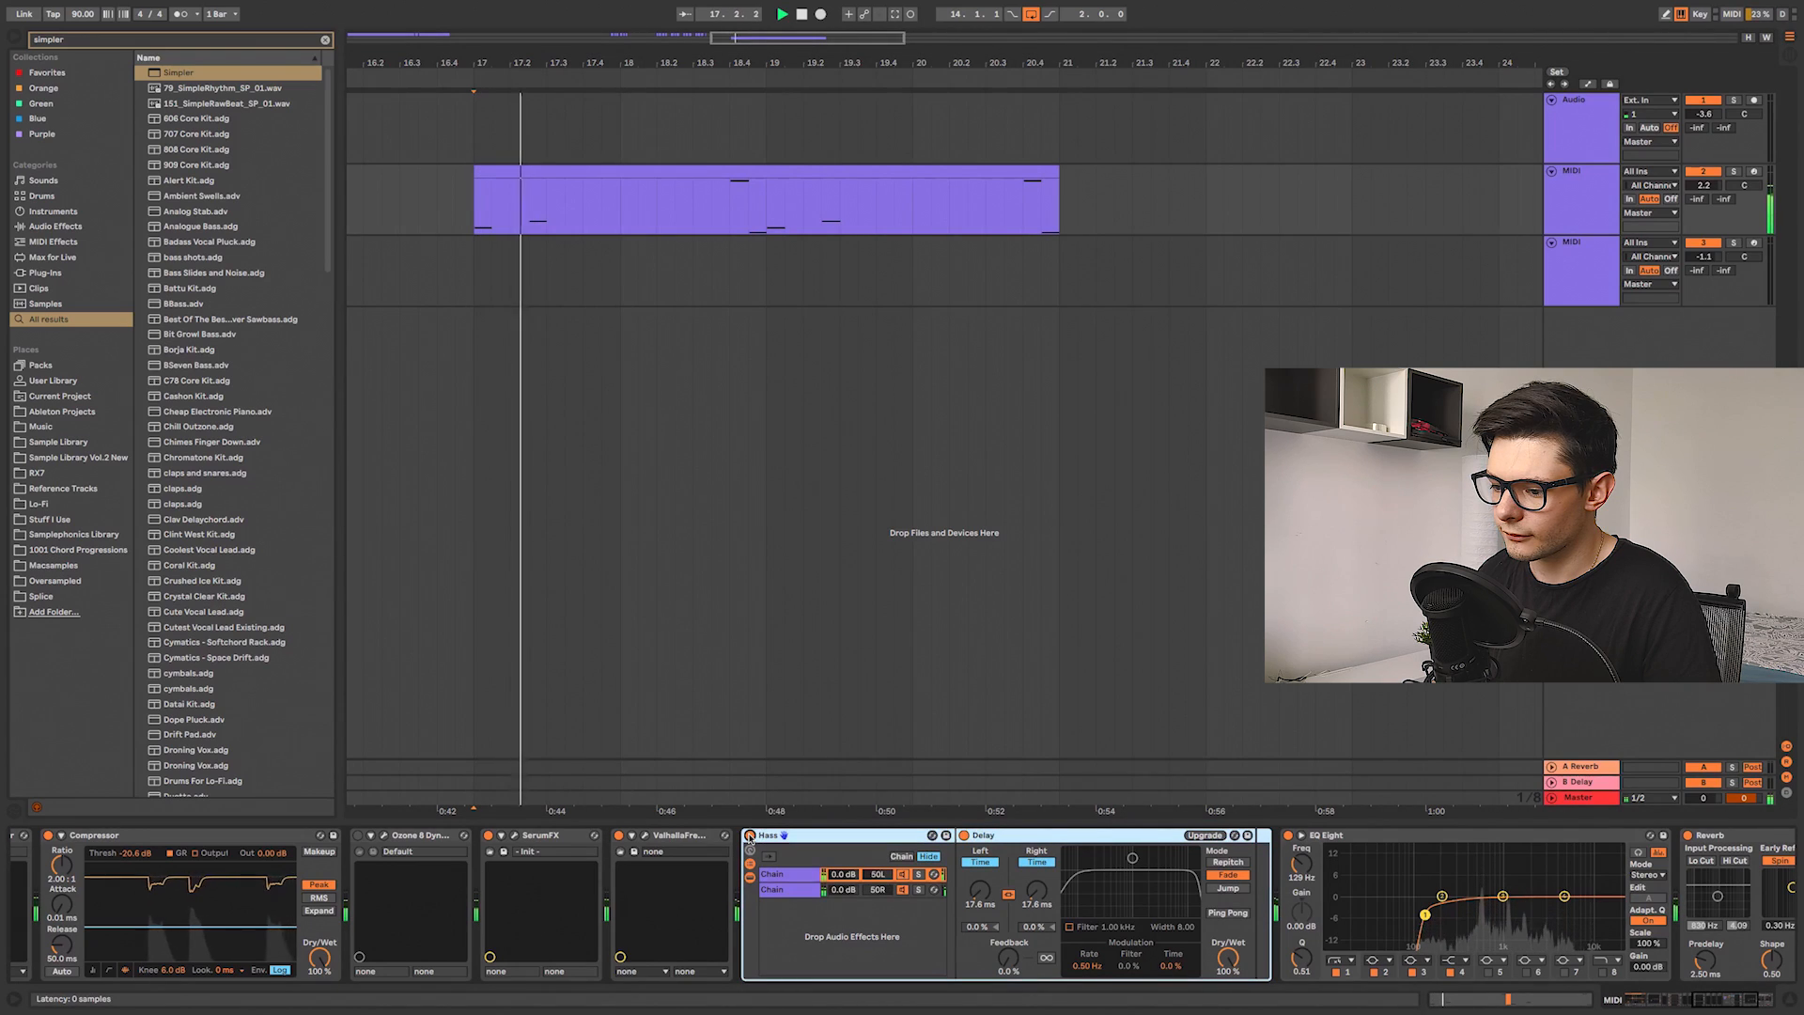
drag(1559, 867, 1183, 867)
key(space)
key(space)
key(space)
drag(1050, 914, 952, 909)
key(space)
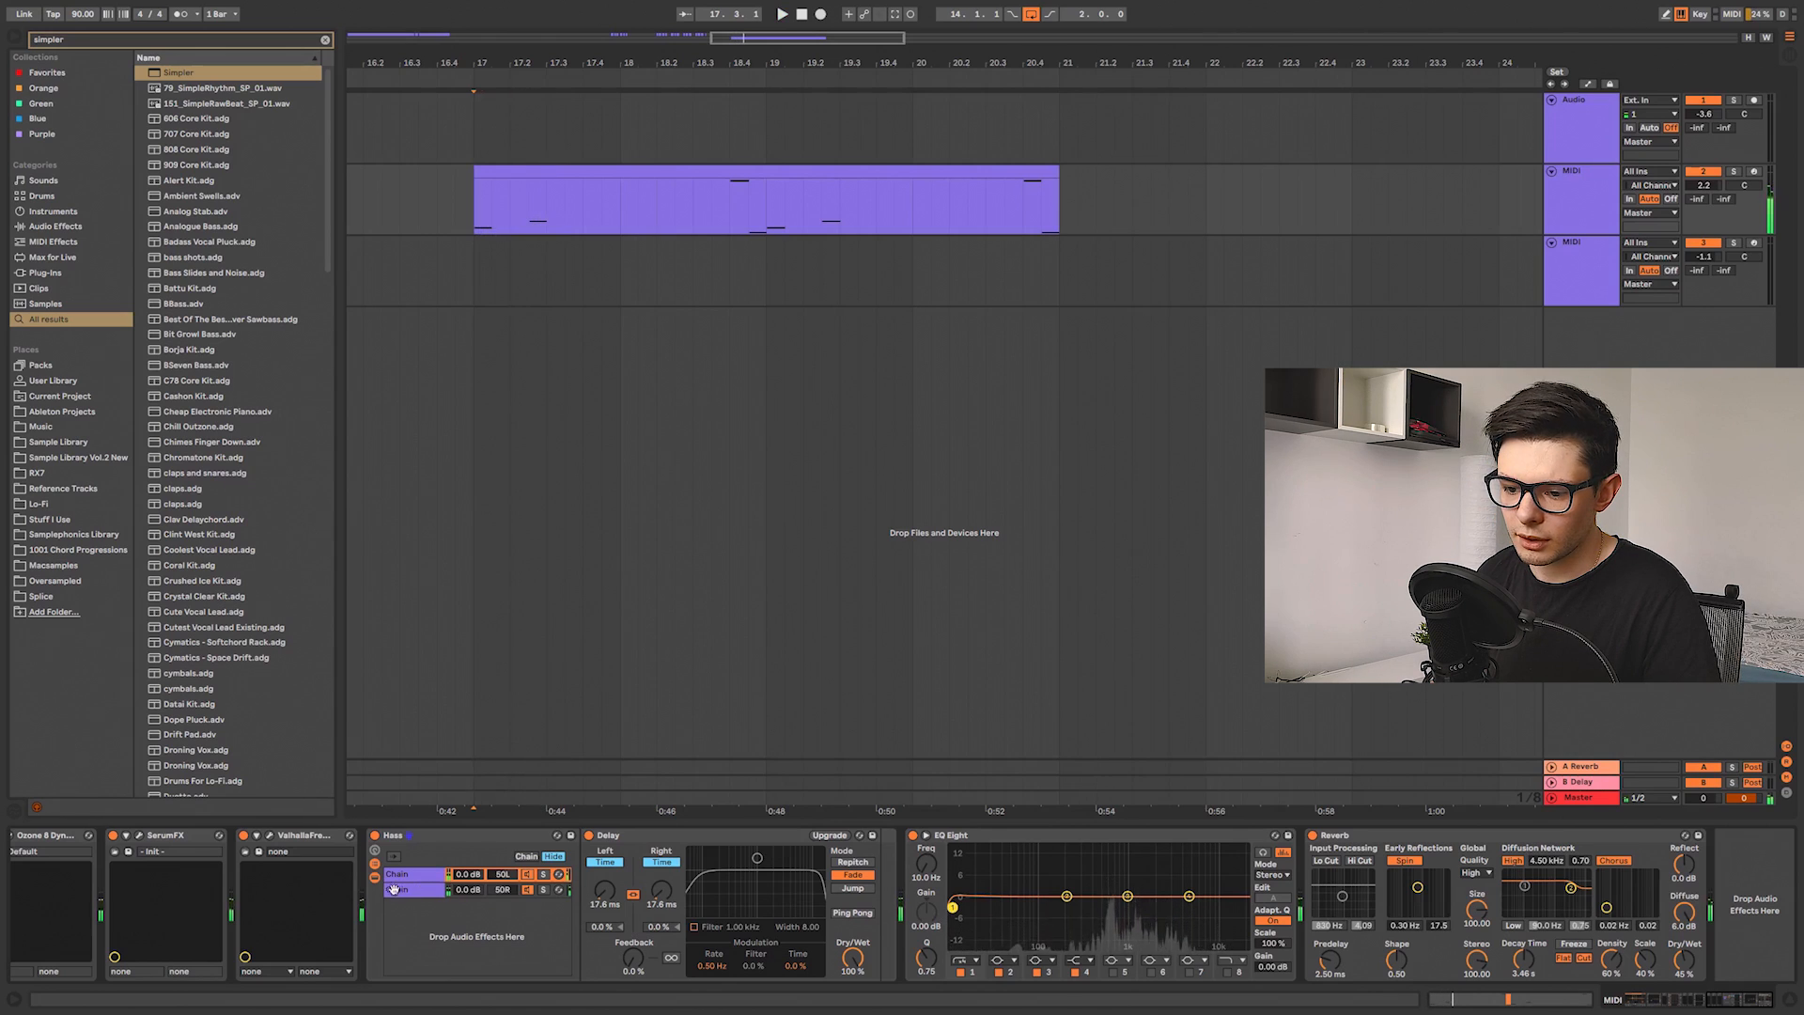
Step: Scroll back through the device chain to review the earlier effects
scroll(395, 888, up, 5)
scroll(361, 891, up, 5)
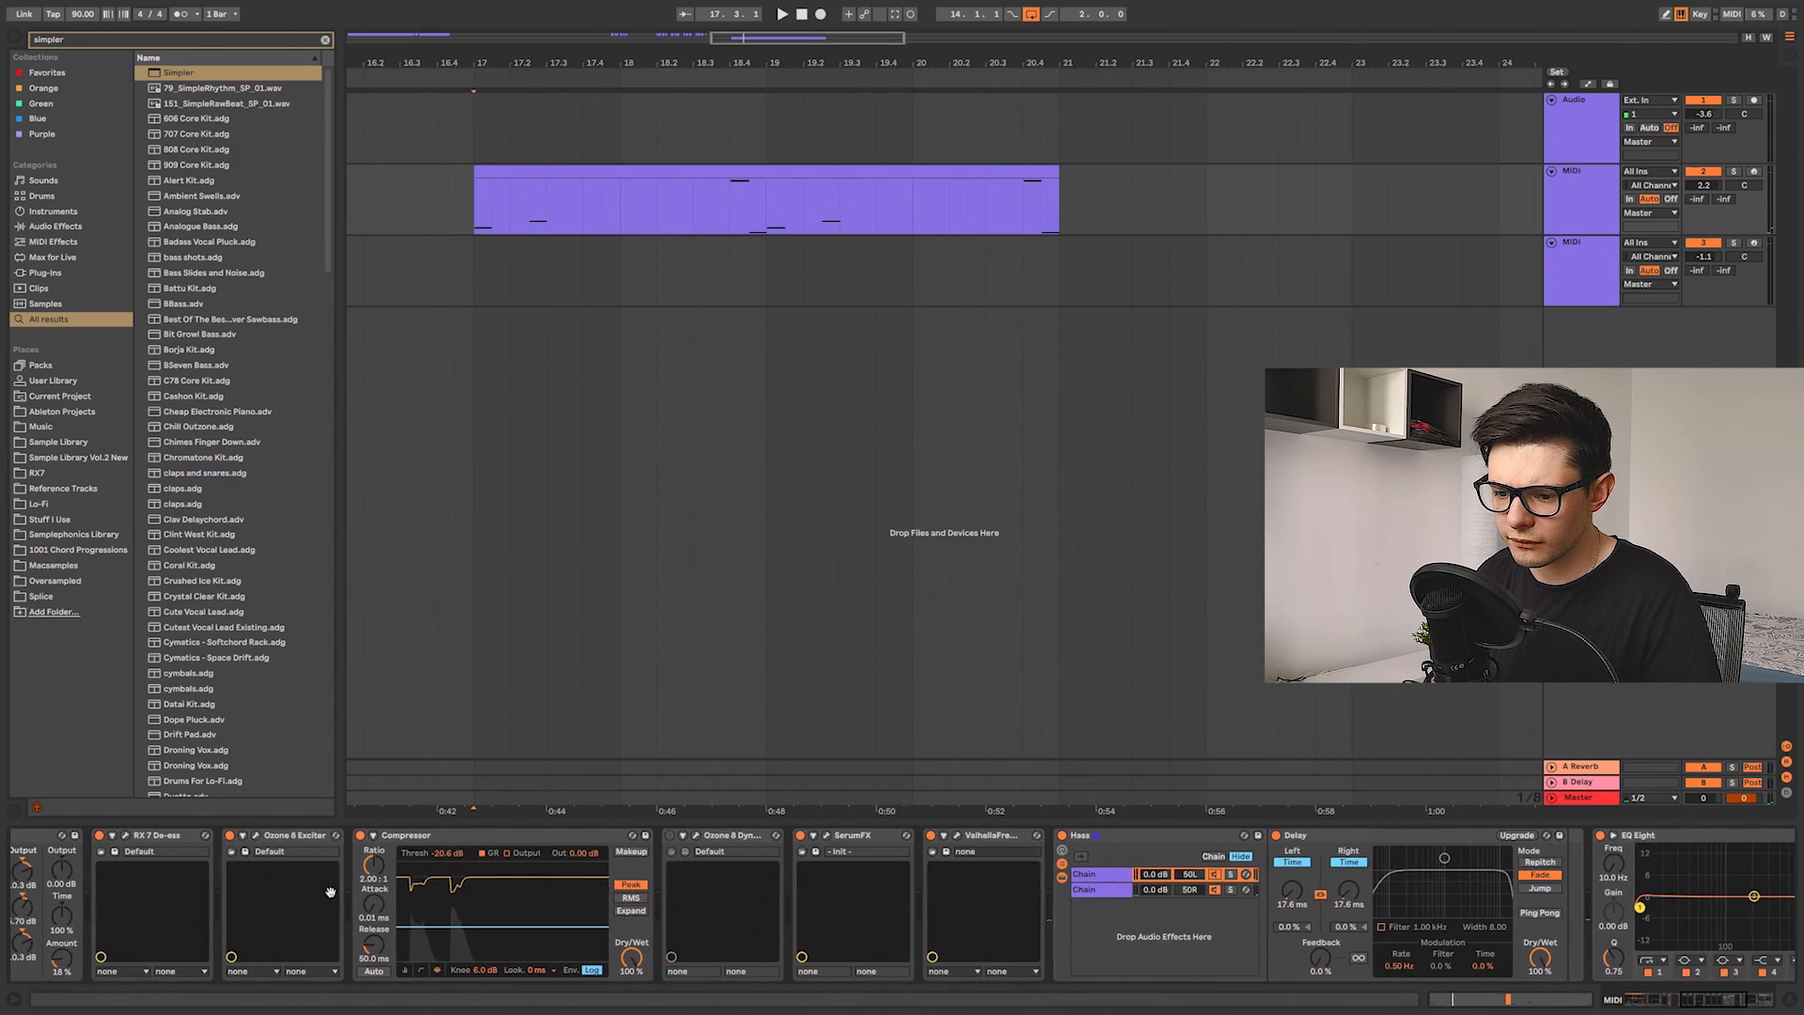
scroll(482, 892, up, 3)
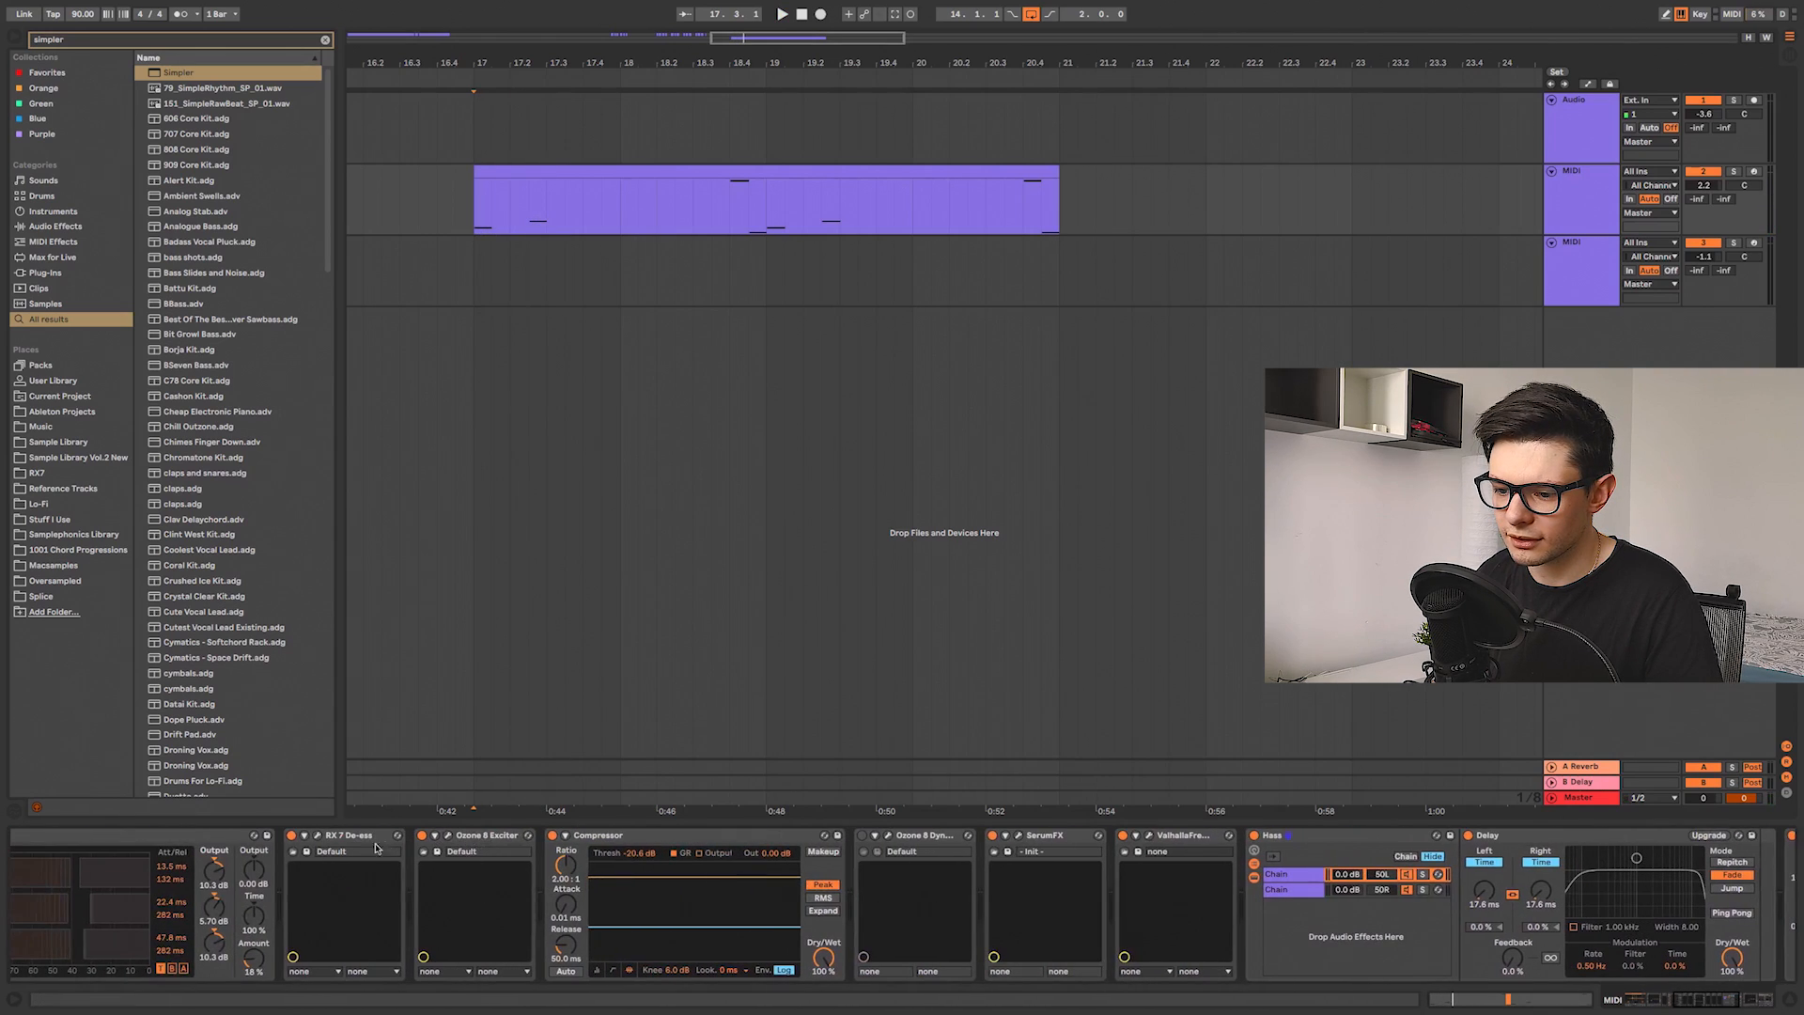
scroll(385, 848, up, 12)
scroll(934, 913, down, 20)
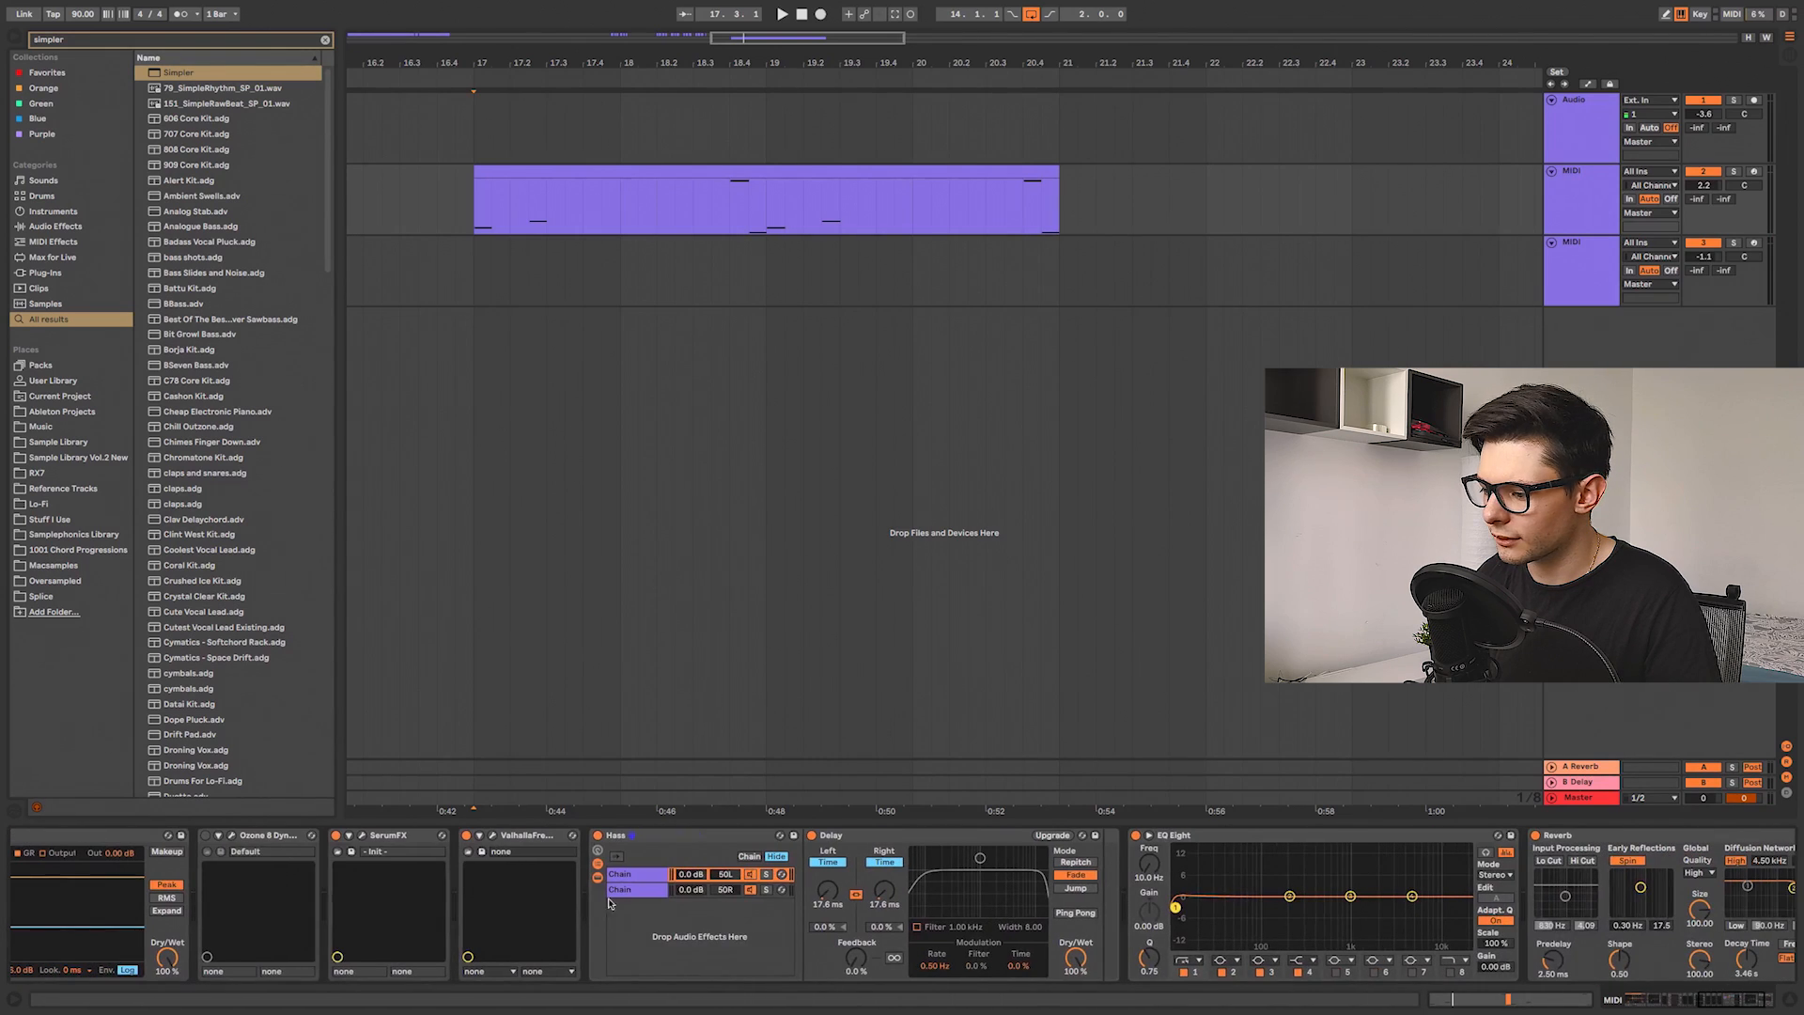
Step: Scroll to the Reverb at the end of the Simpler track's effect chain and zoom the arrangement out
scroll(1071, 875, down, 3)
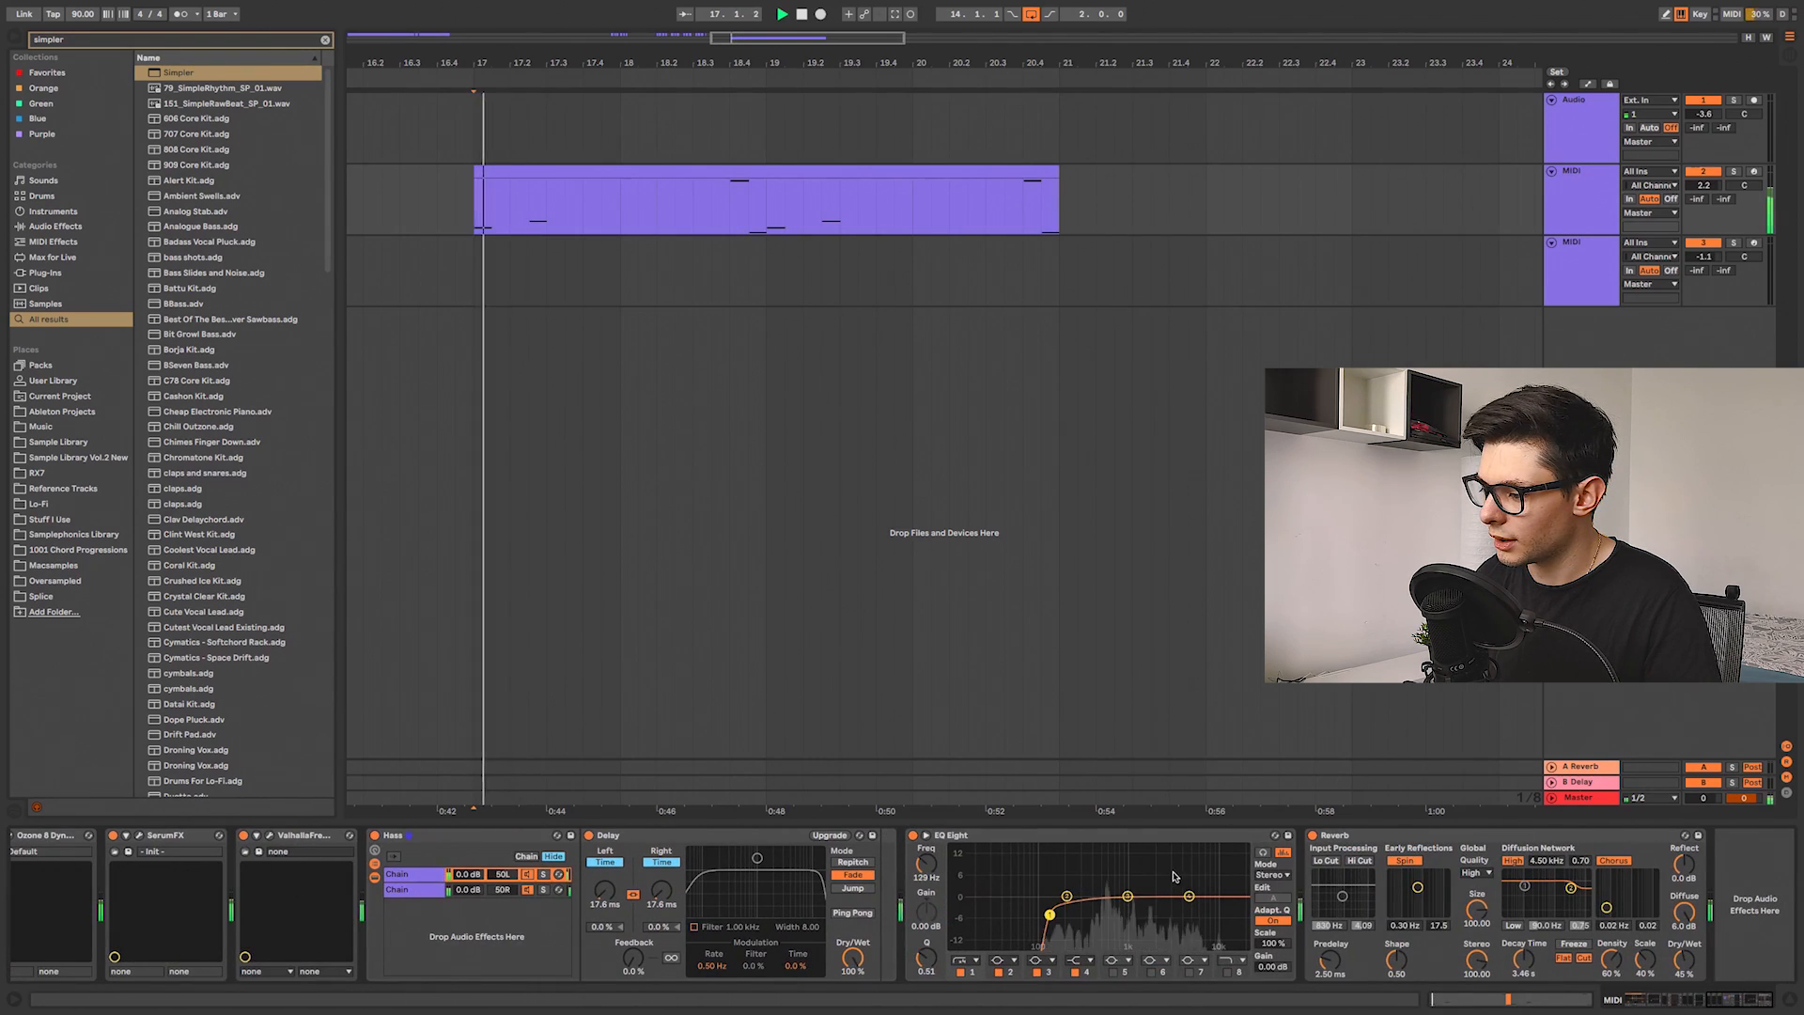
click(1319, 840)
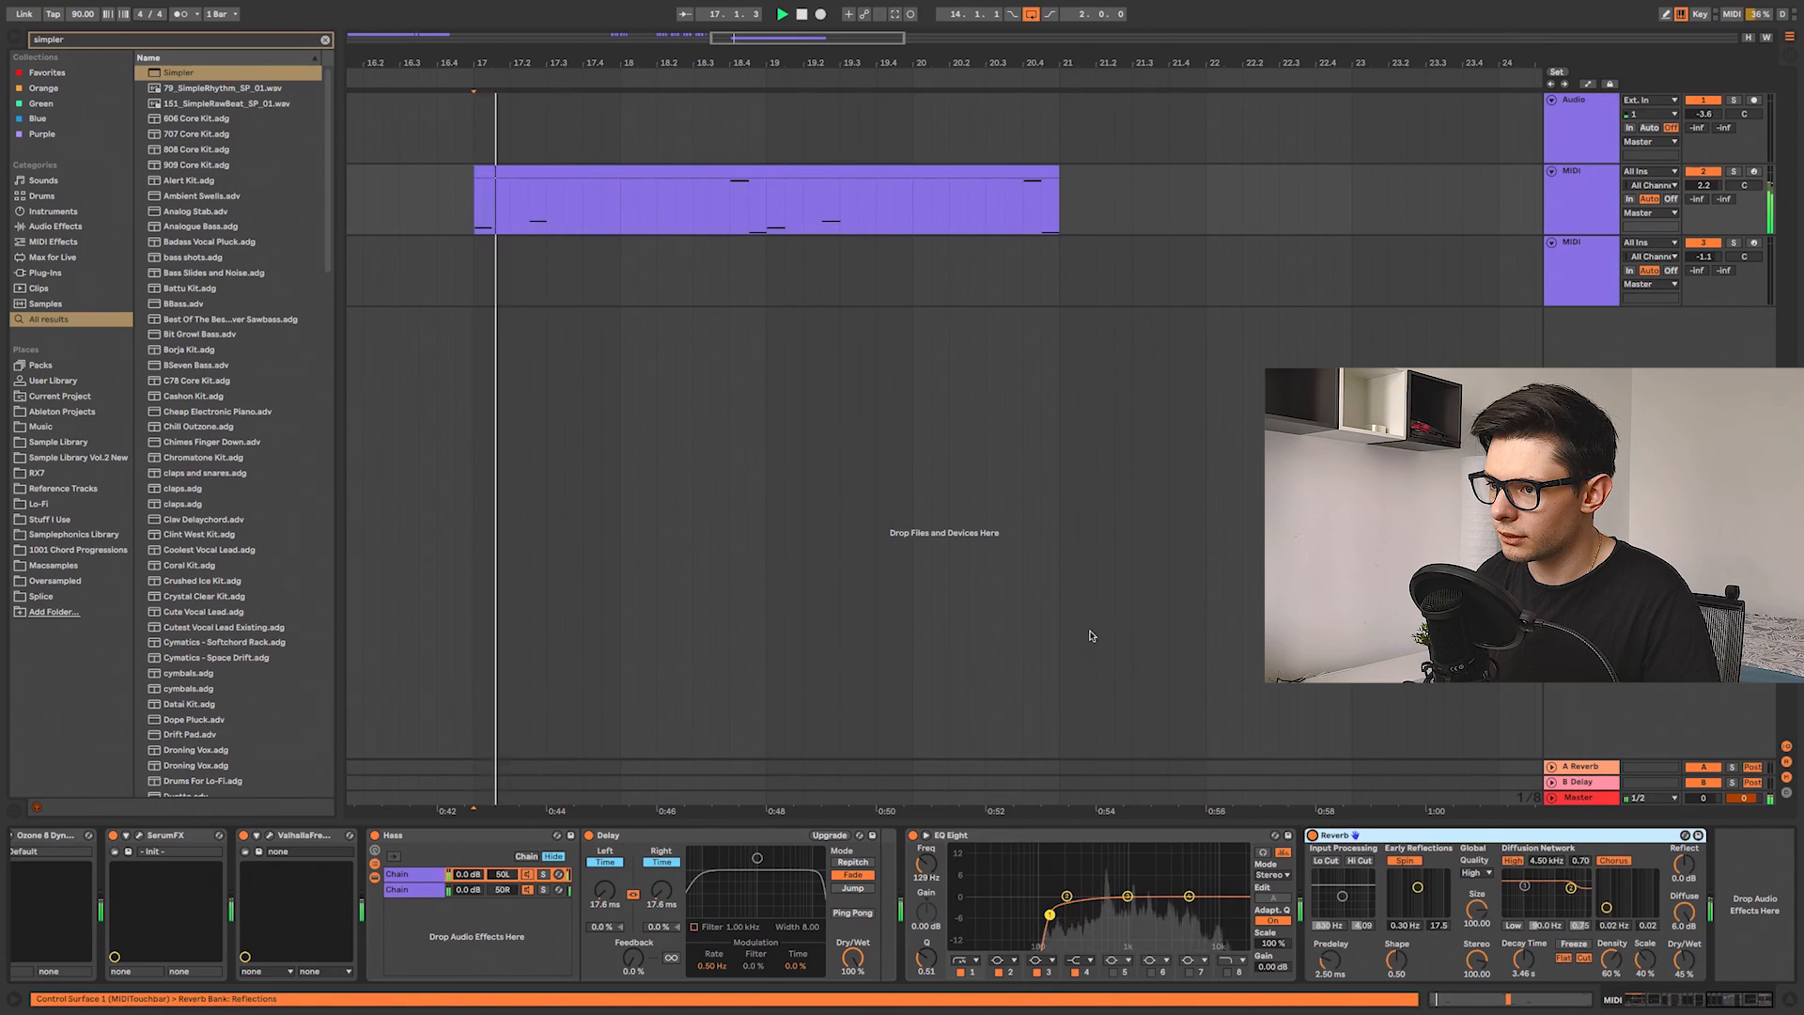
scroll(968, 592, down, 5)
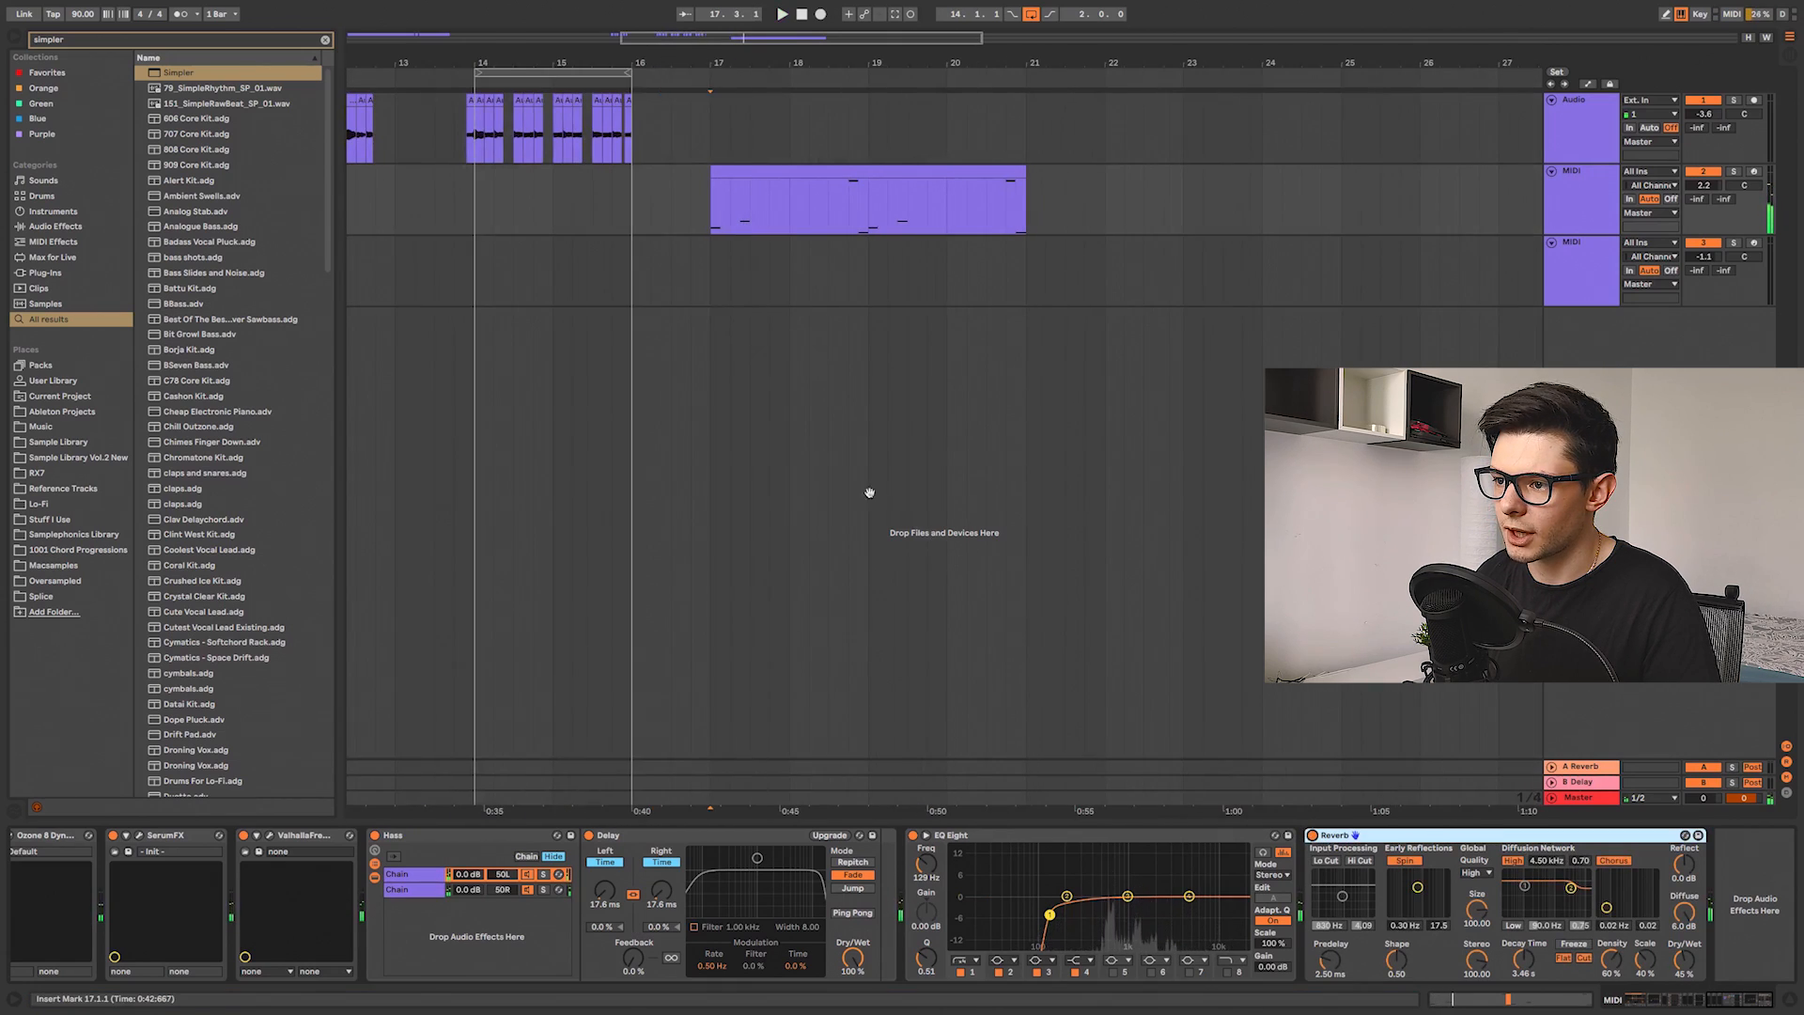
scroll(882, 402, down, 10)
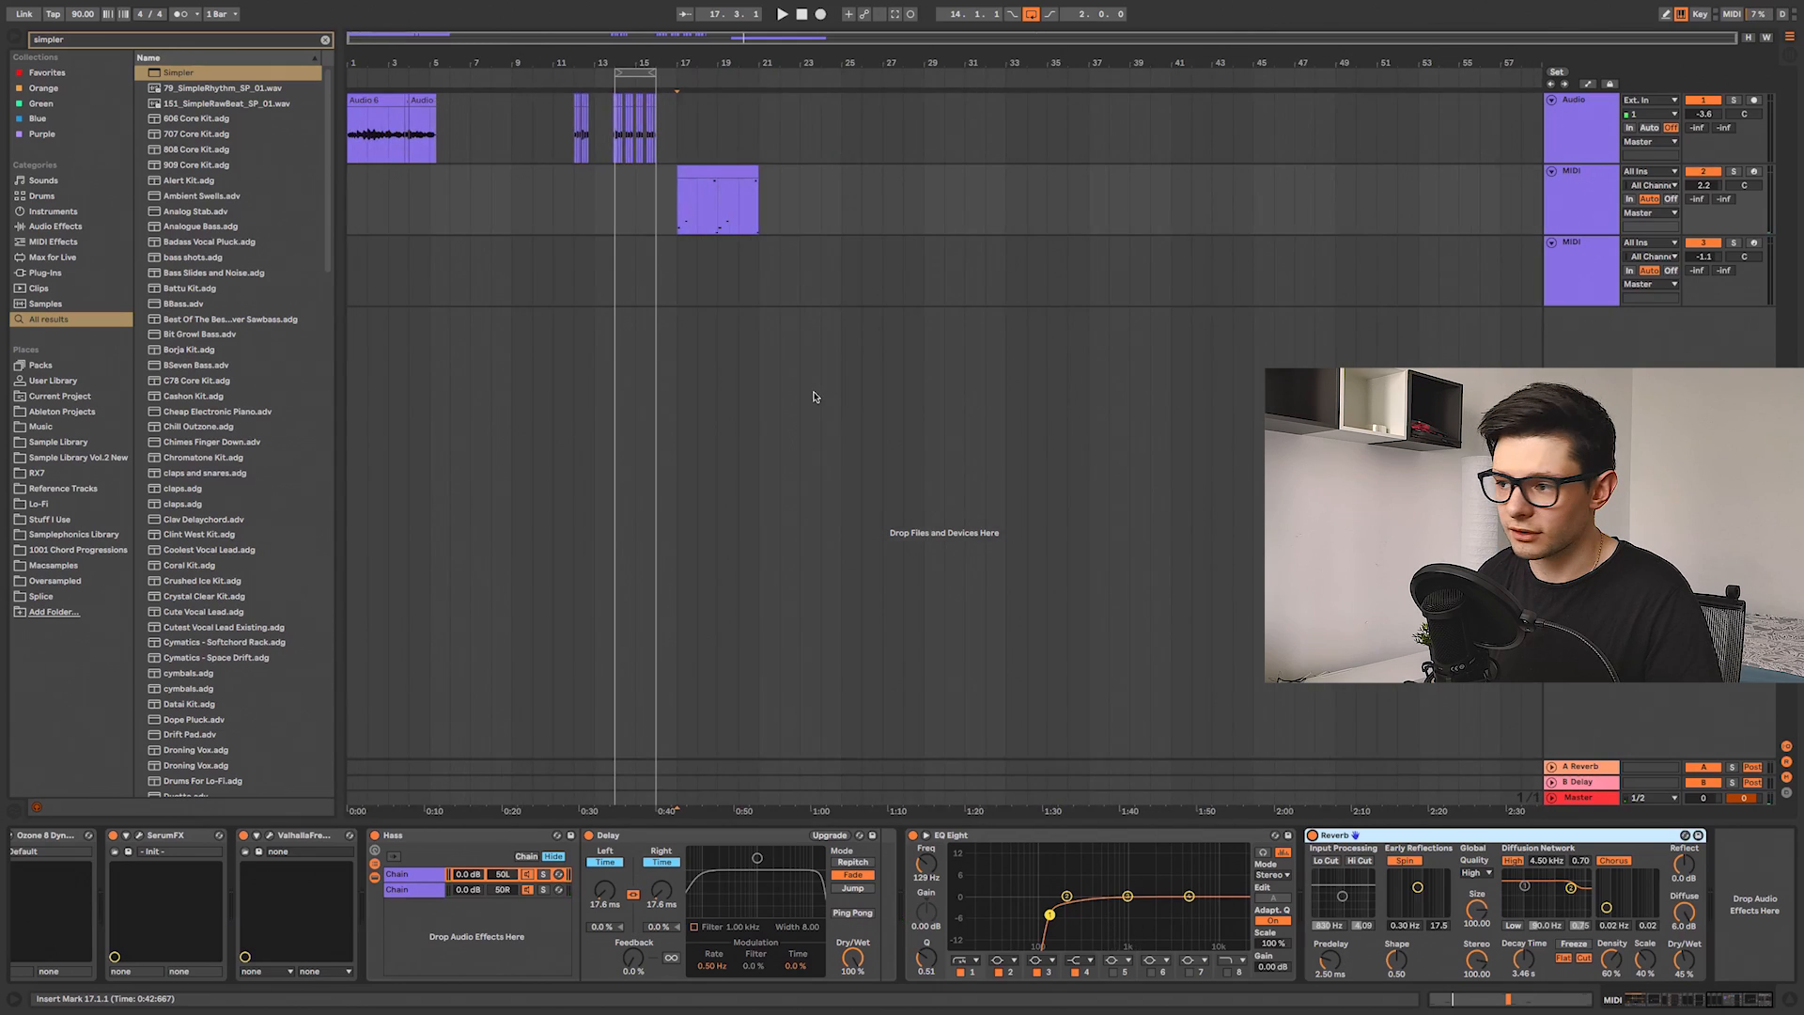
Step: Compare the device chains of the second and third MIDI tracks, including the Arpeggiator and Random devices
click(1567, 258)
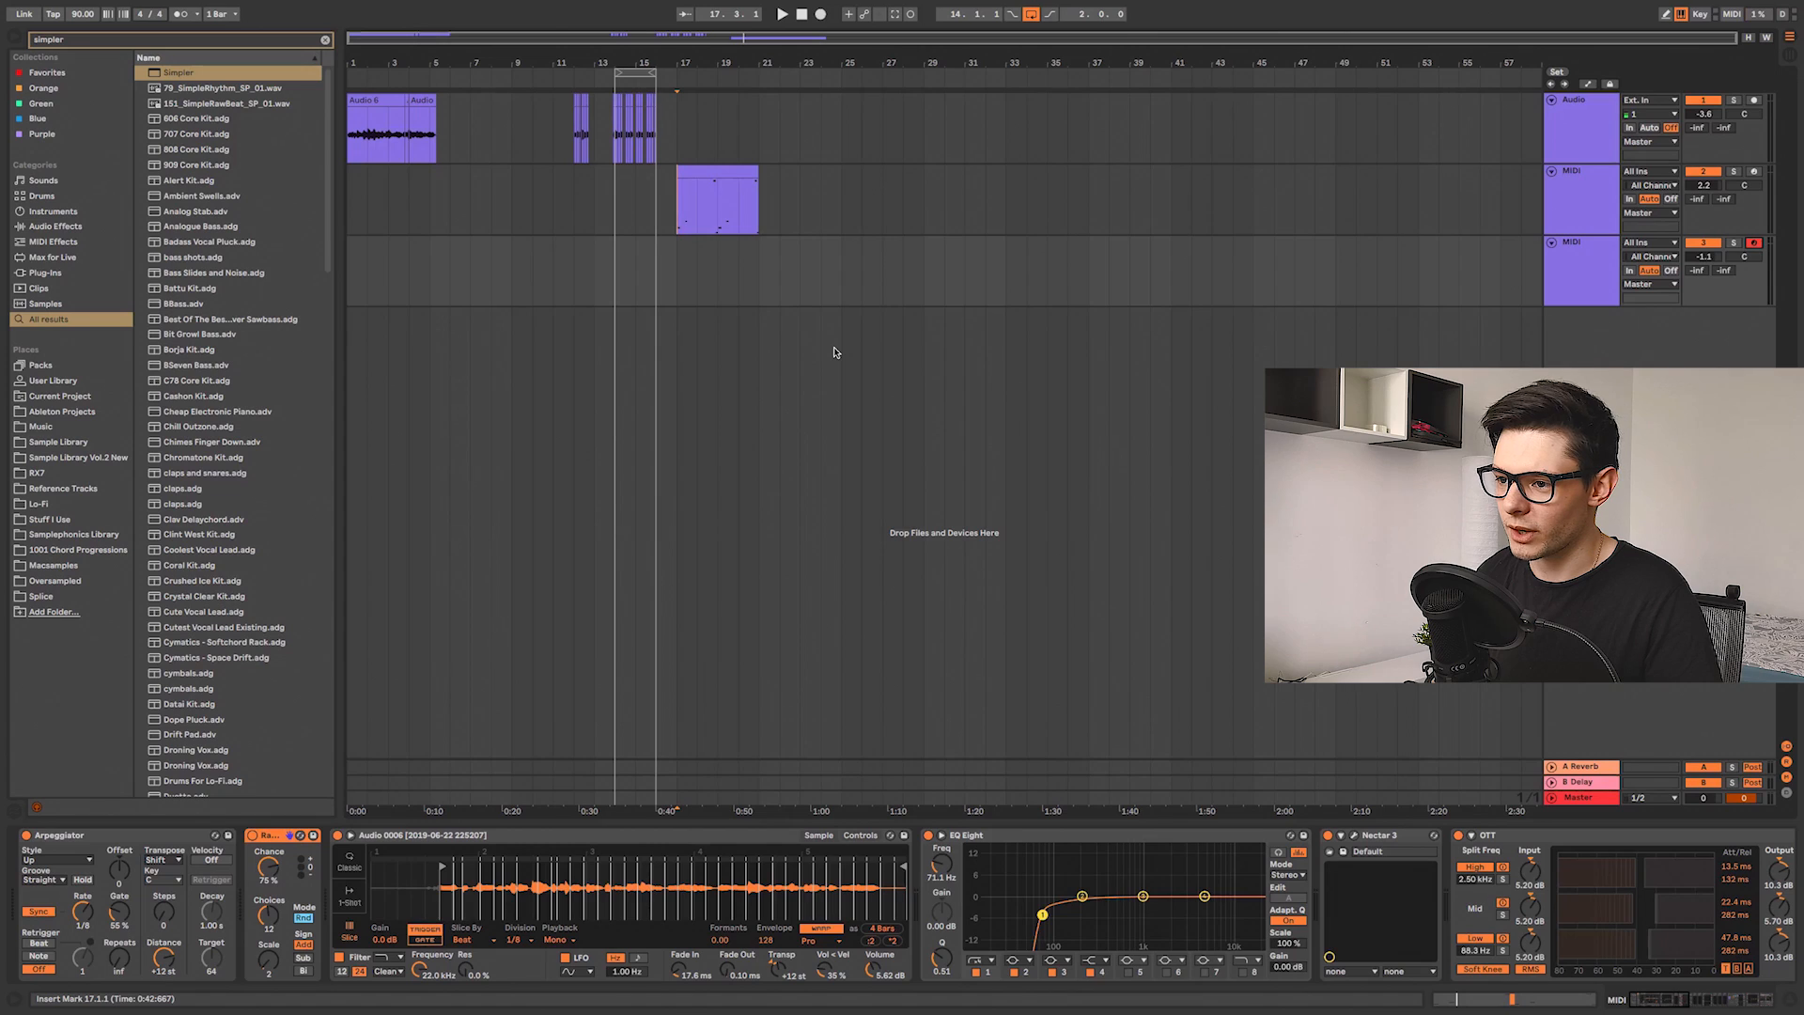
scroll(773, 278, up, 4)
click(911, 278)
scroll(911, 278, right, 3)
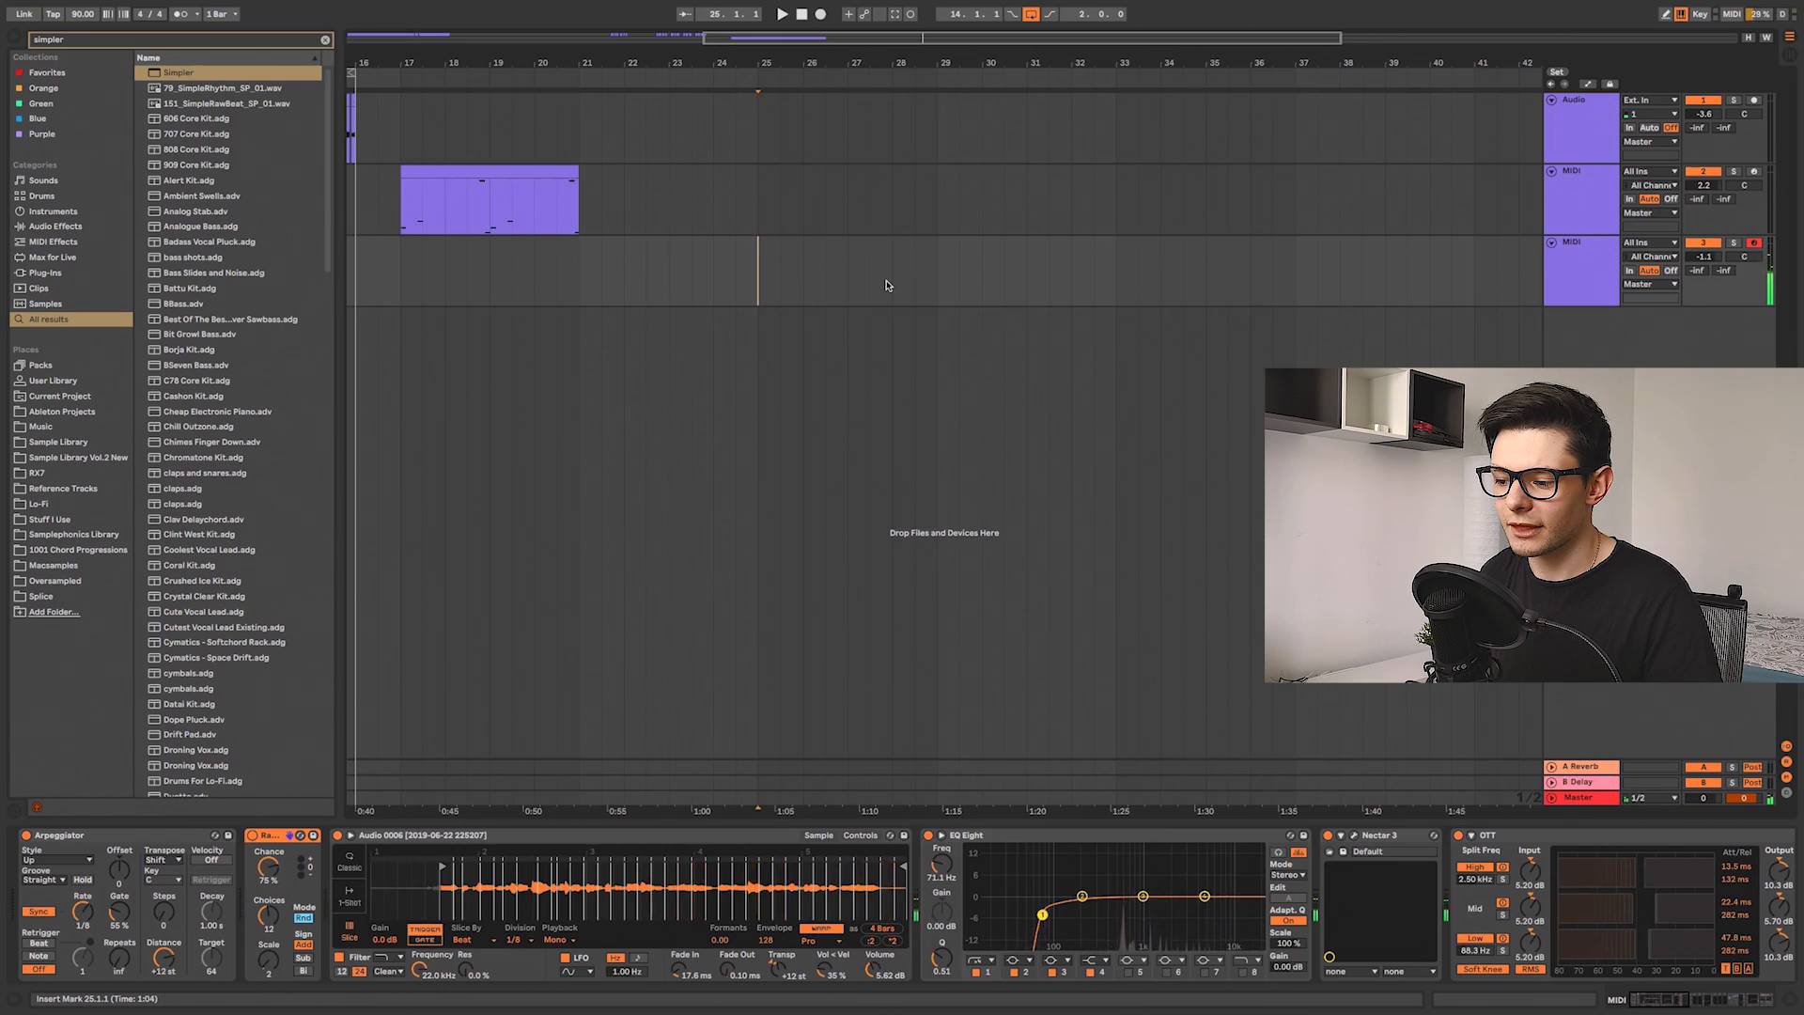
drag(1420, 854, 570, 869)
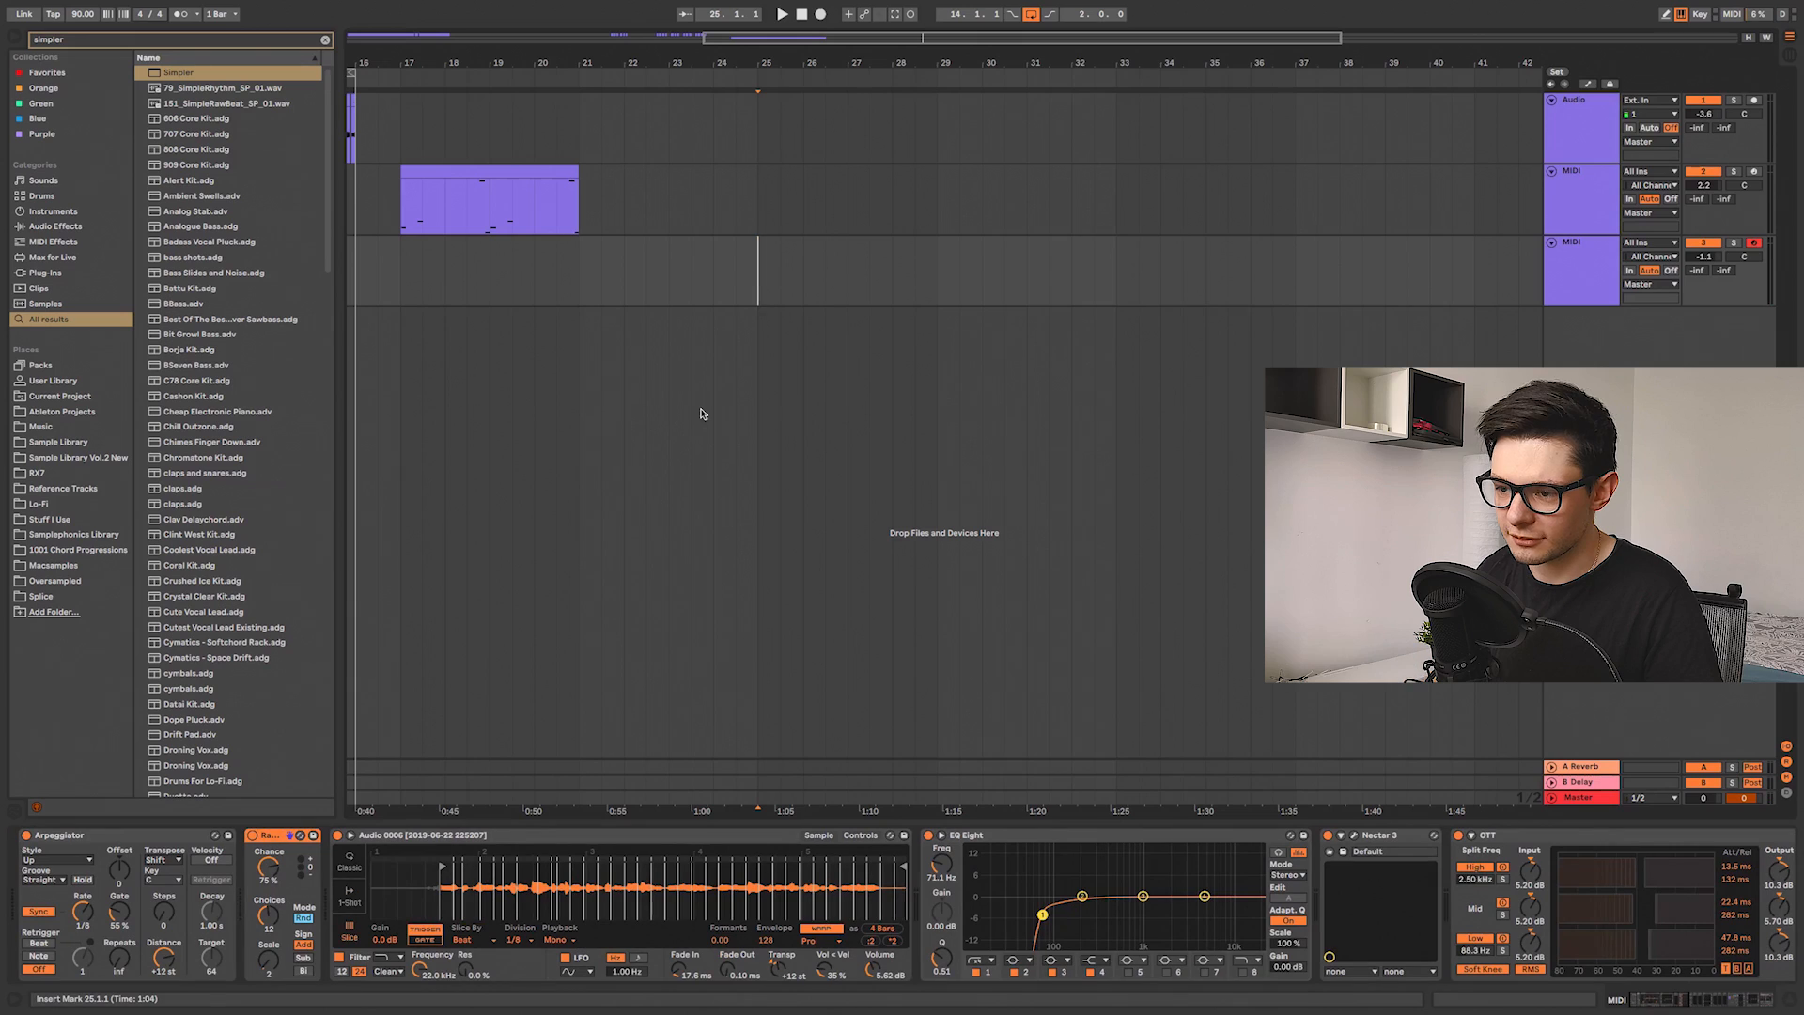
click(1557, 206)
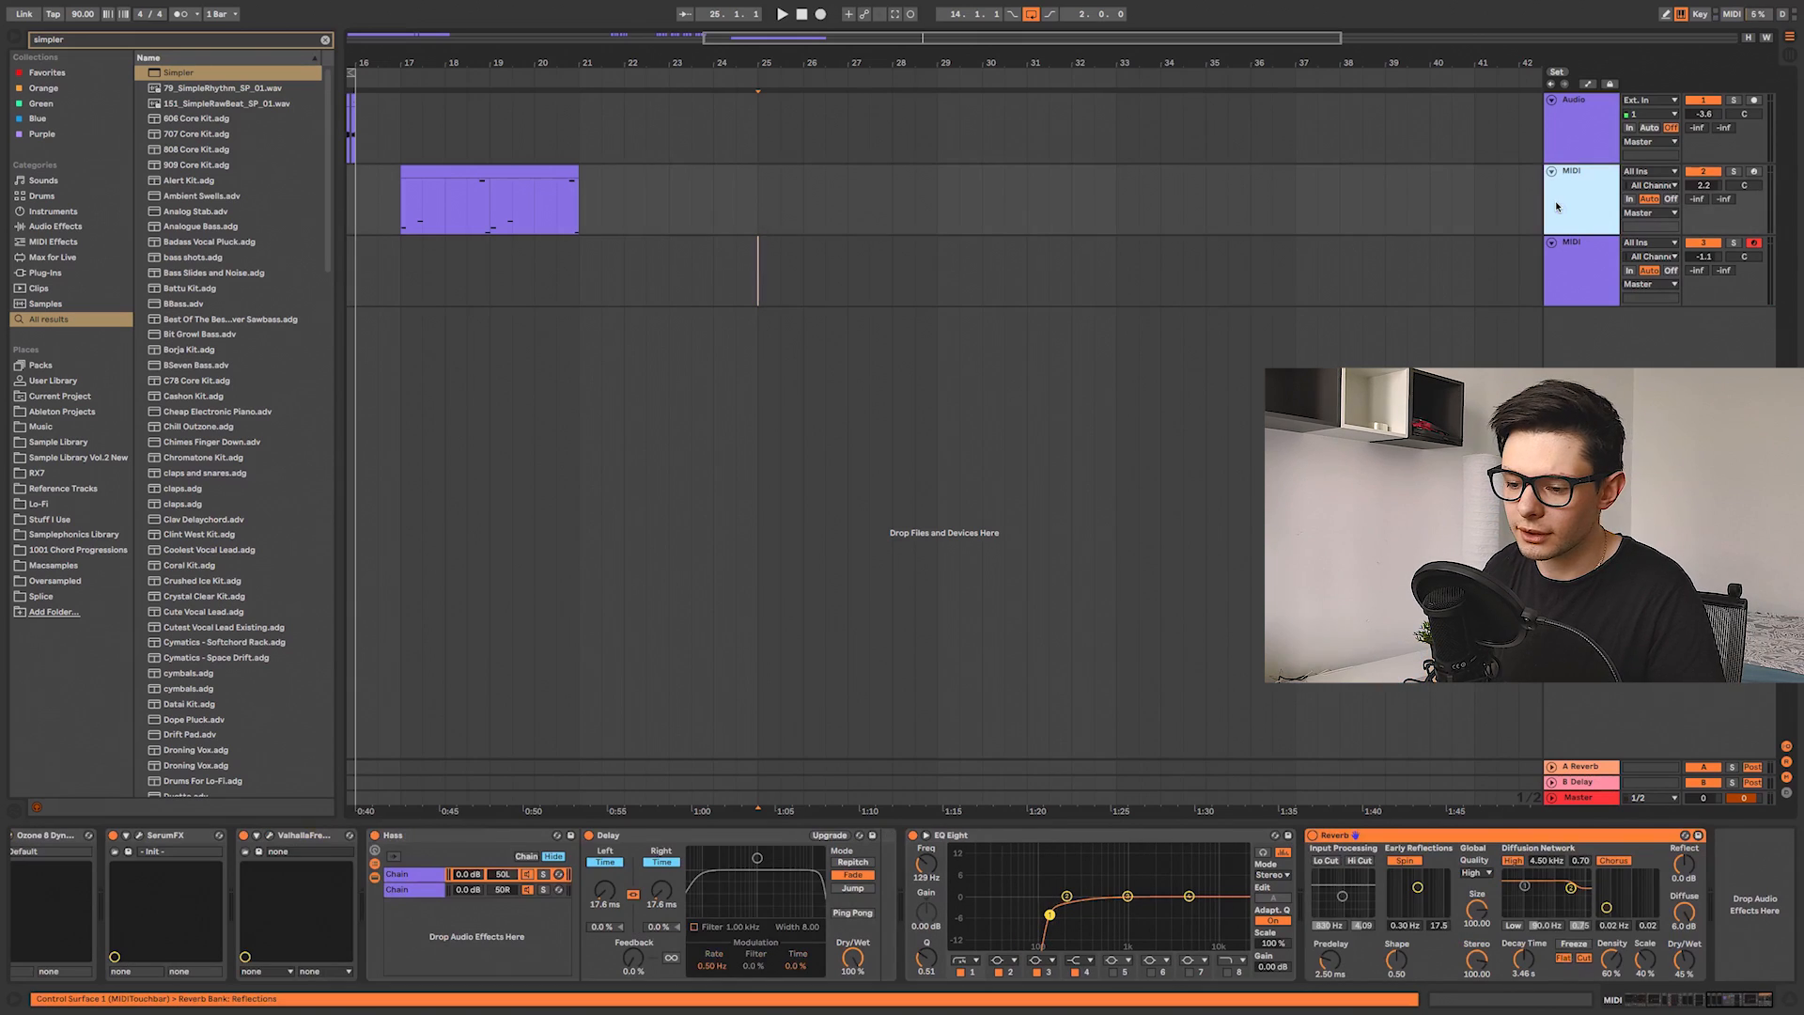
drag(443, 869, 1541, 893)
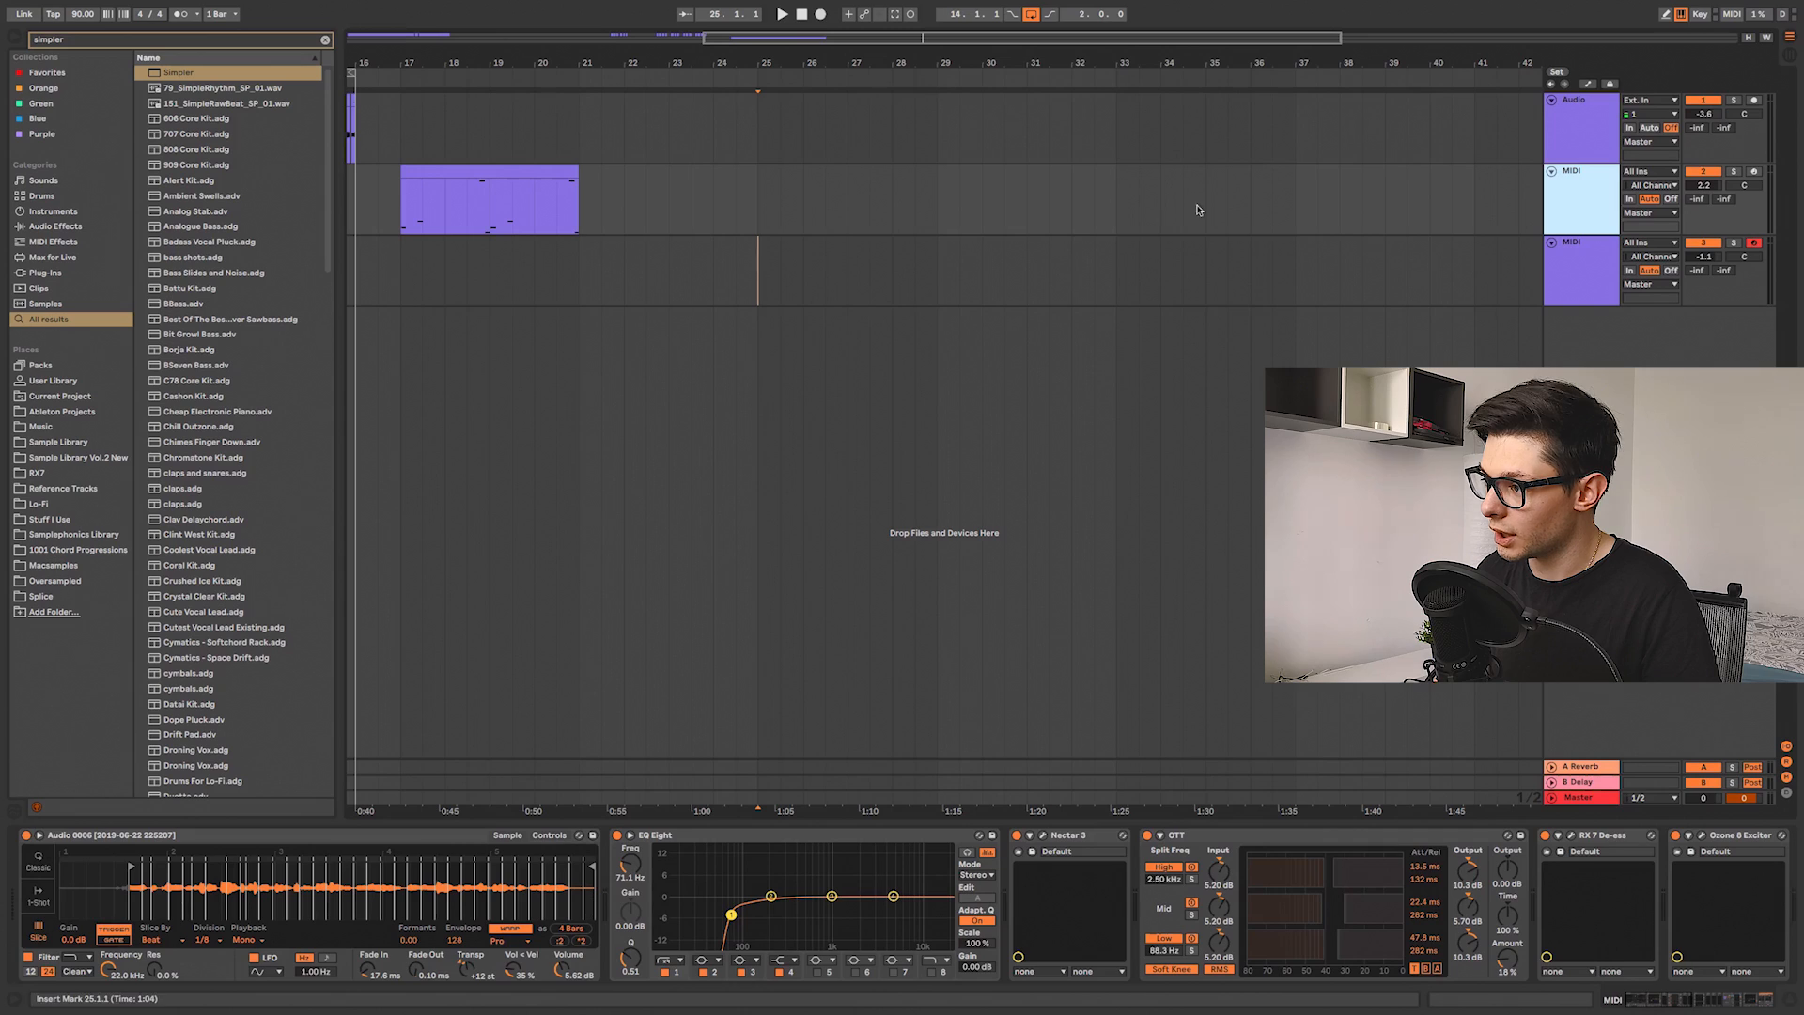
click(1574, 267)
click(158, 836)
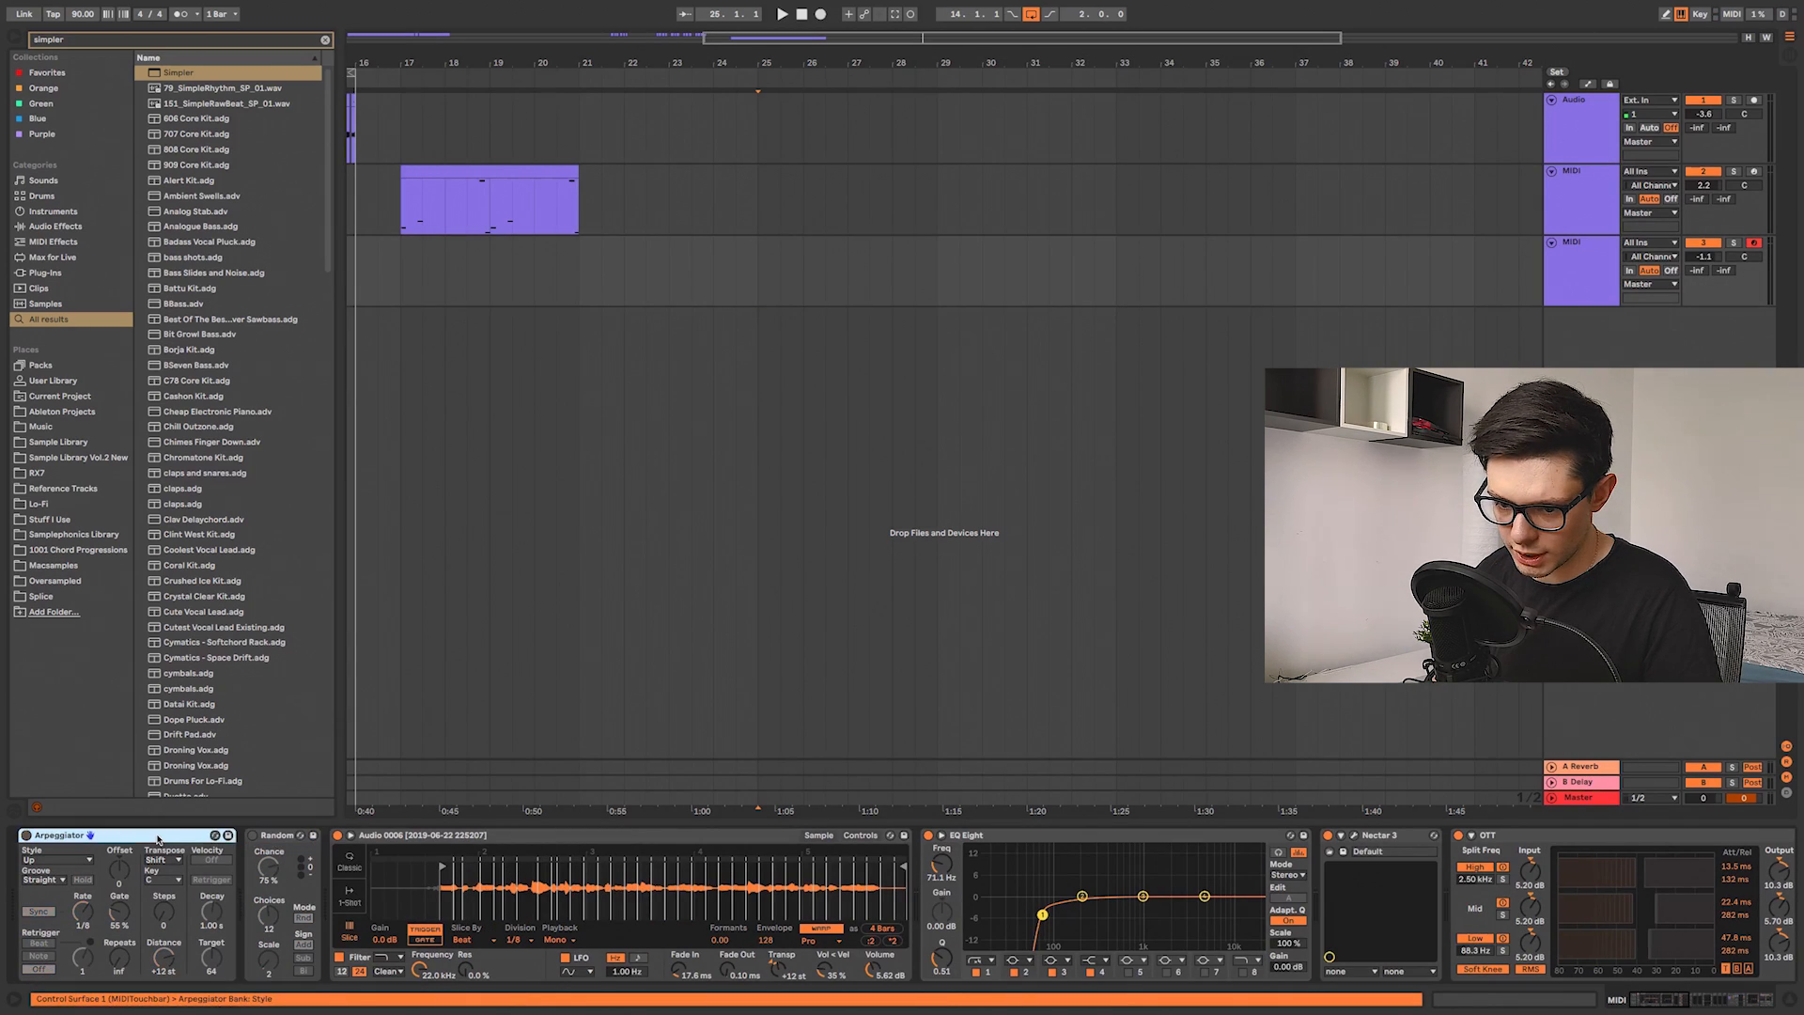
click(273, 836)
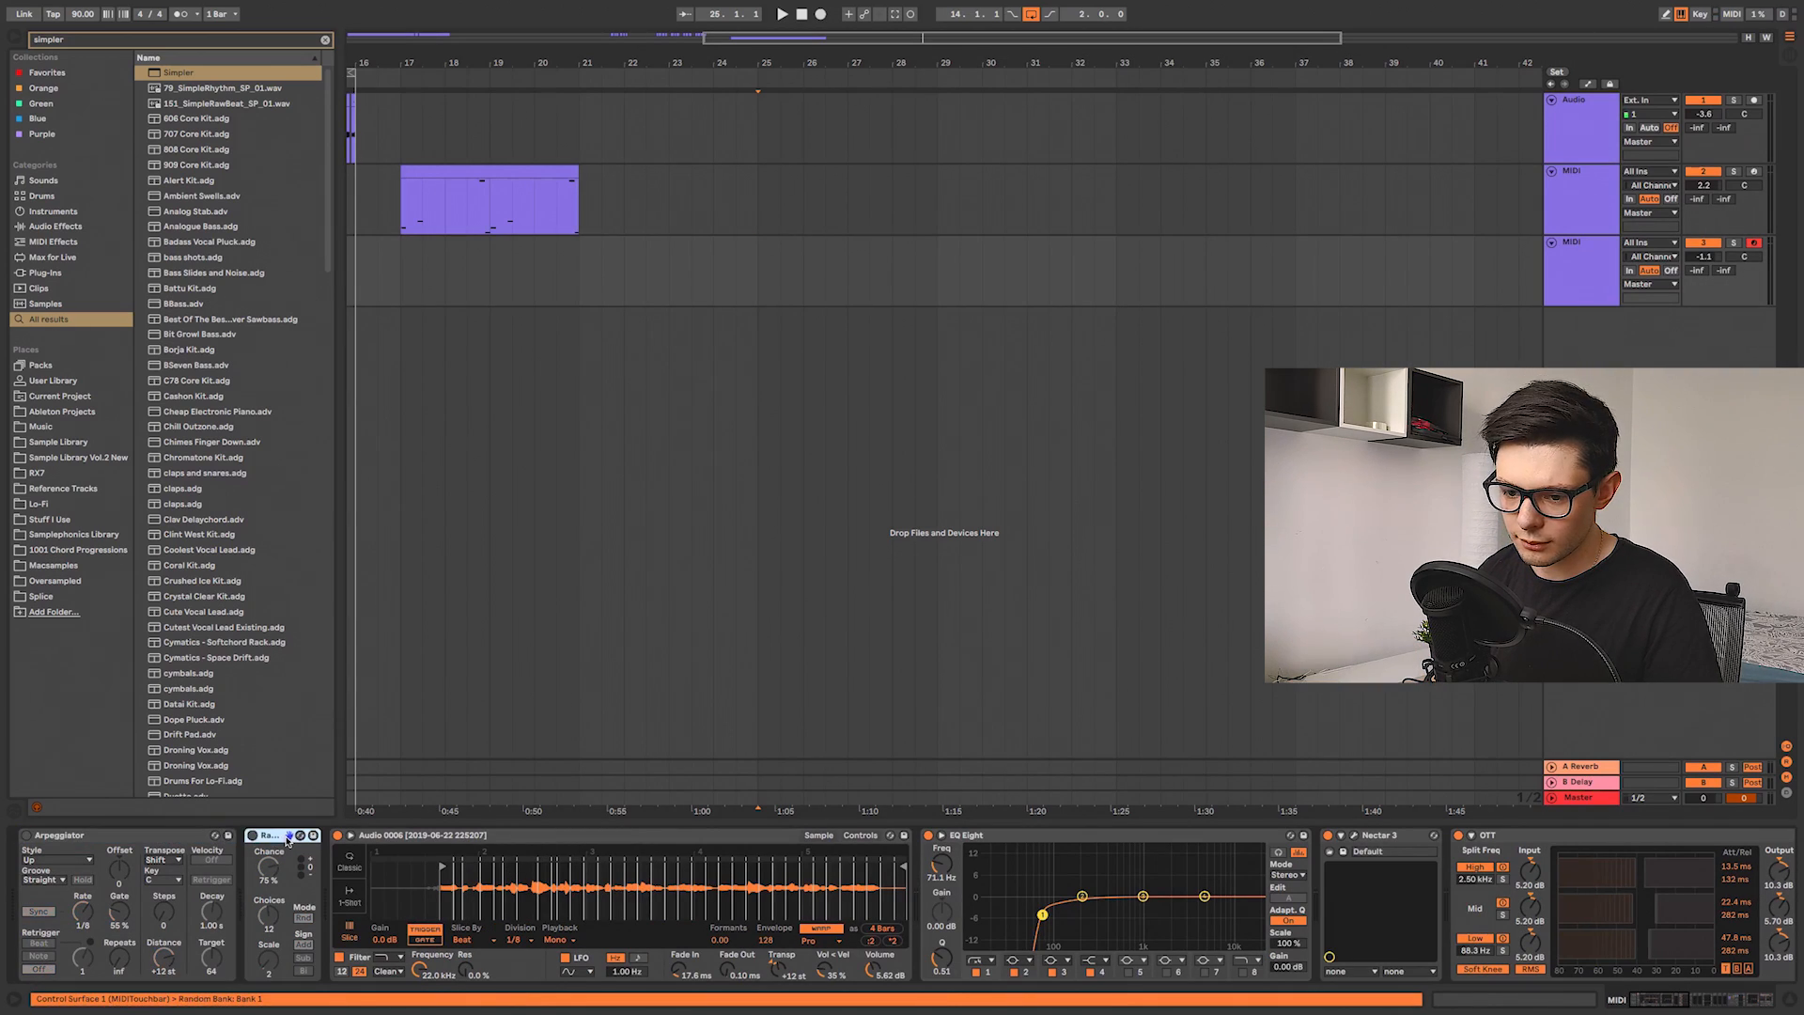
click(148, 837)
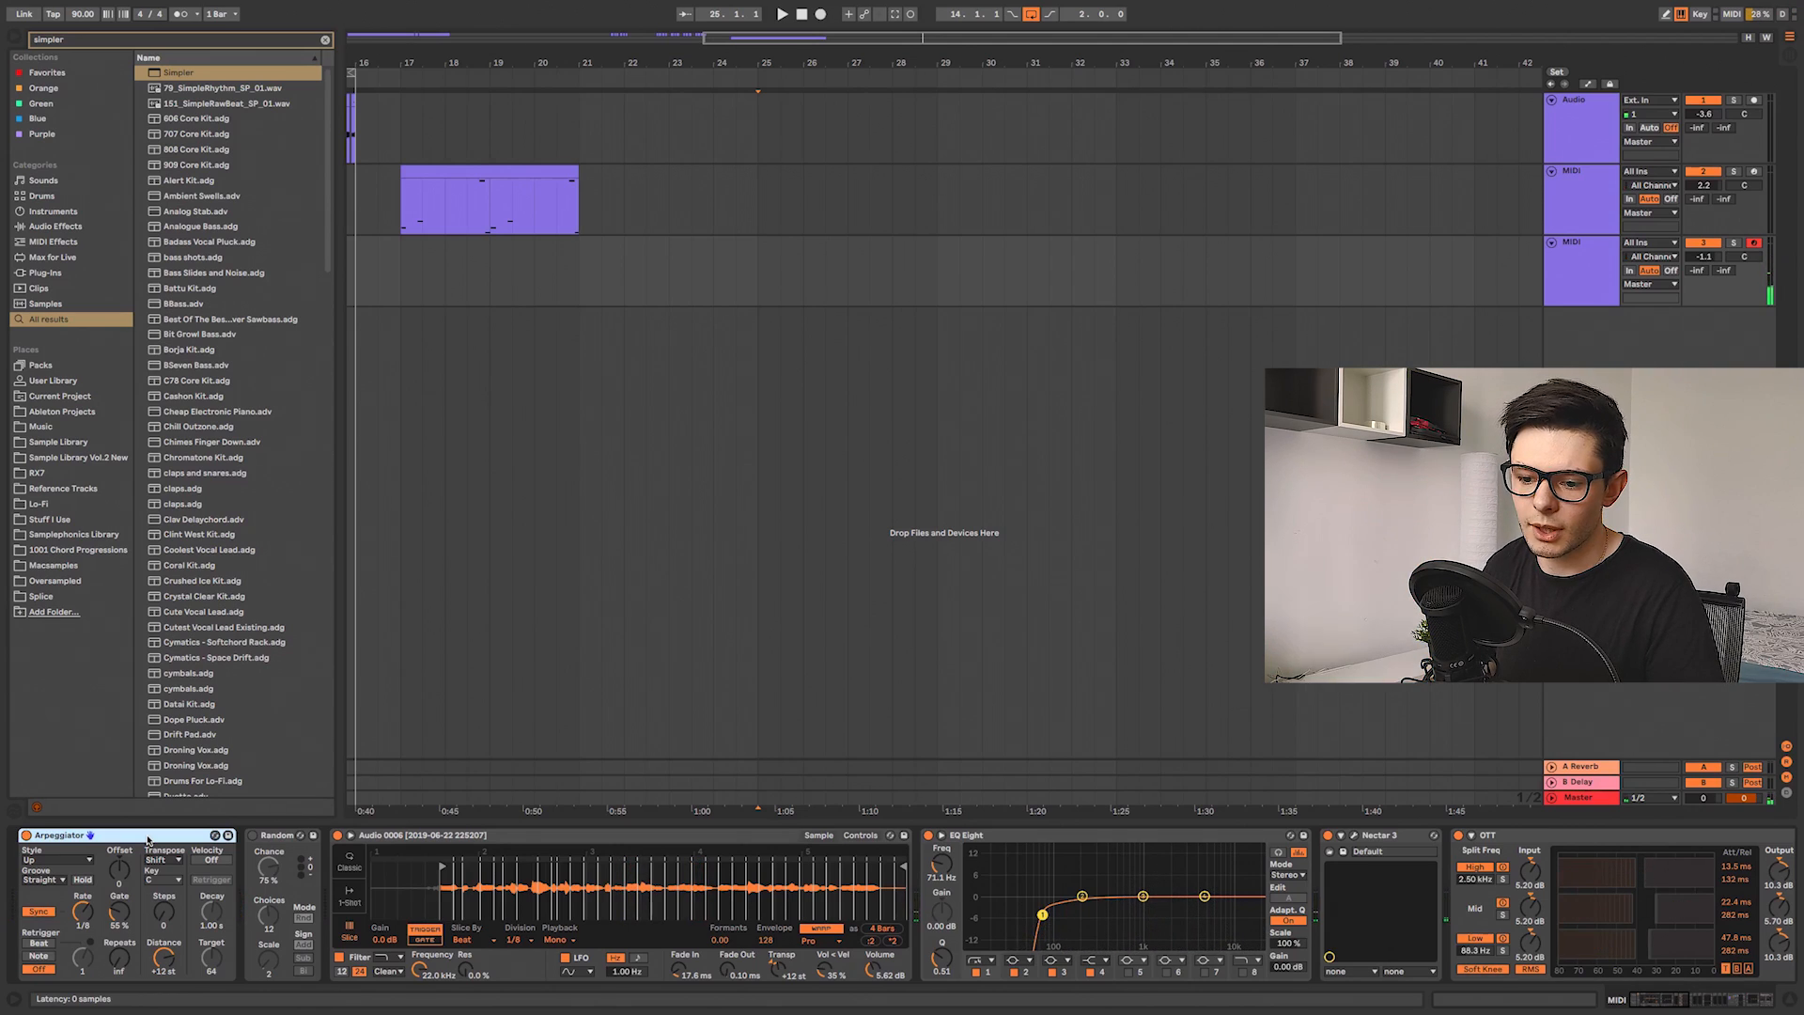
Step: Set the Arpeggiator's Gate to 112% on the third MIDI track and adjust the Random device's Scale
click(81, 914)
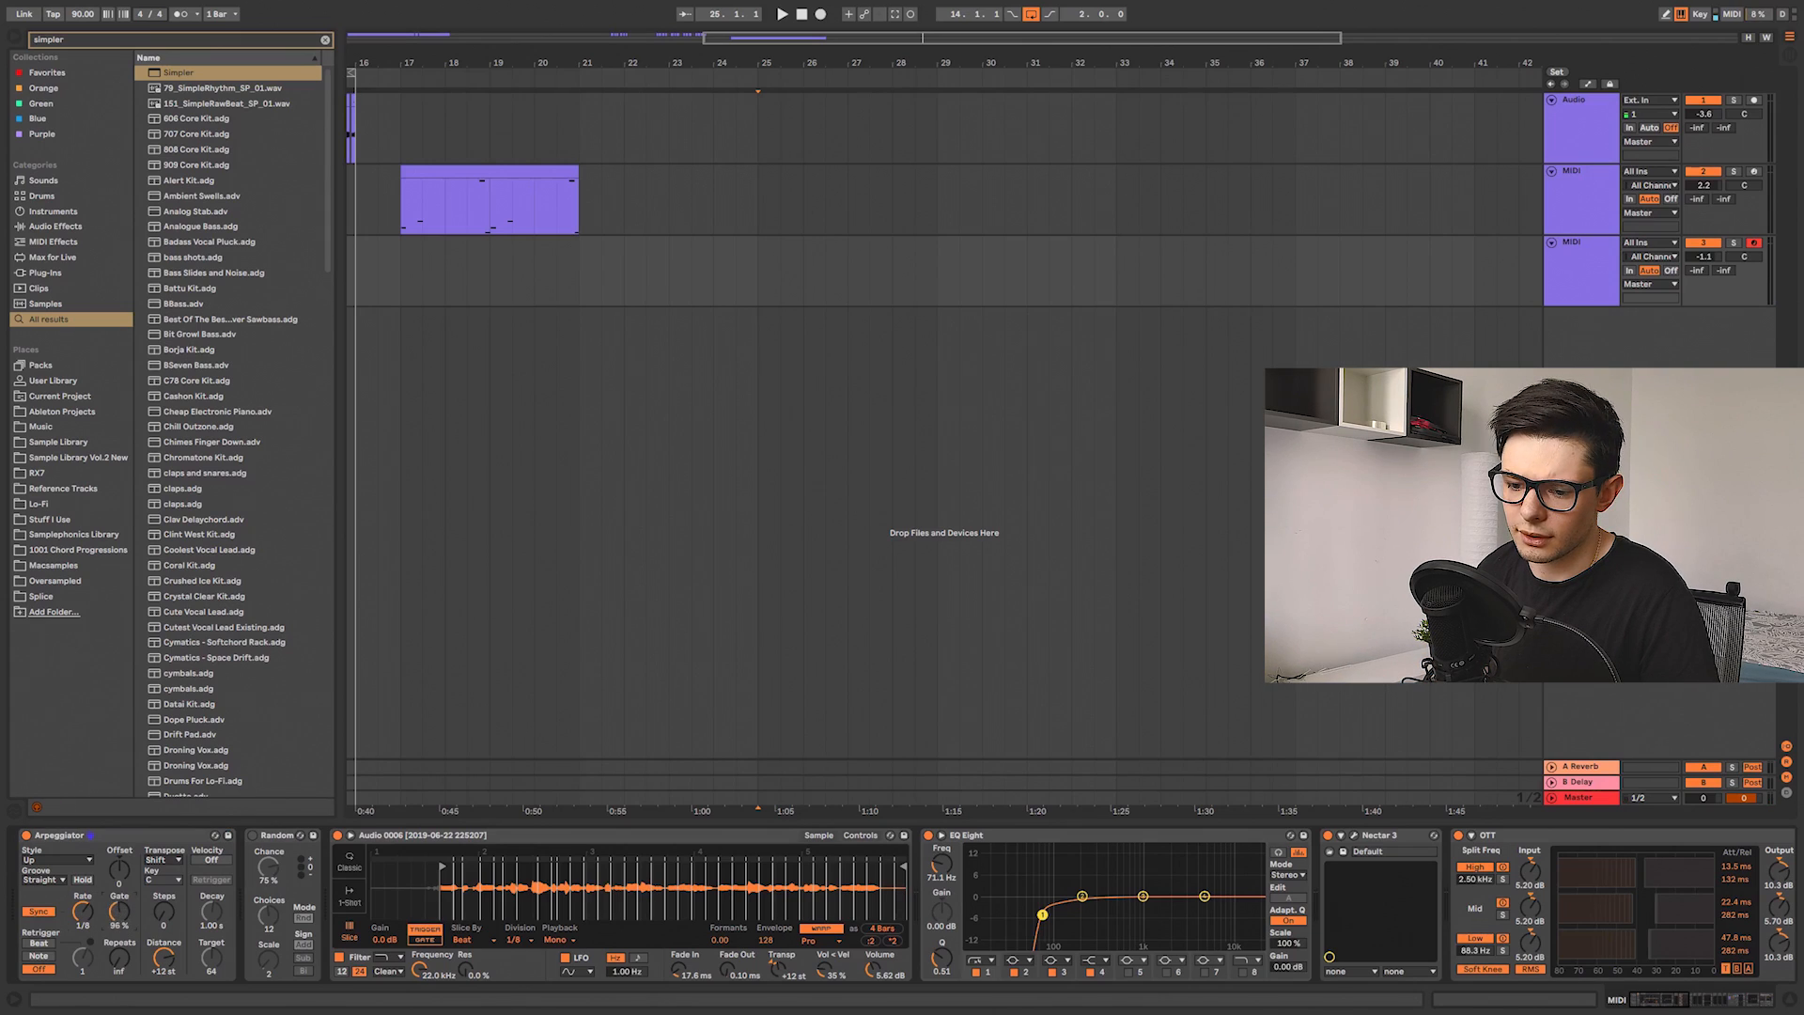
drag(119, 915, 118, 945)
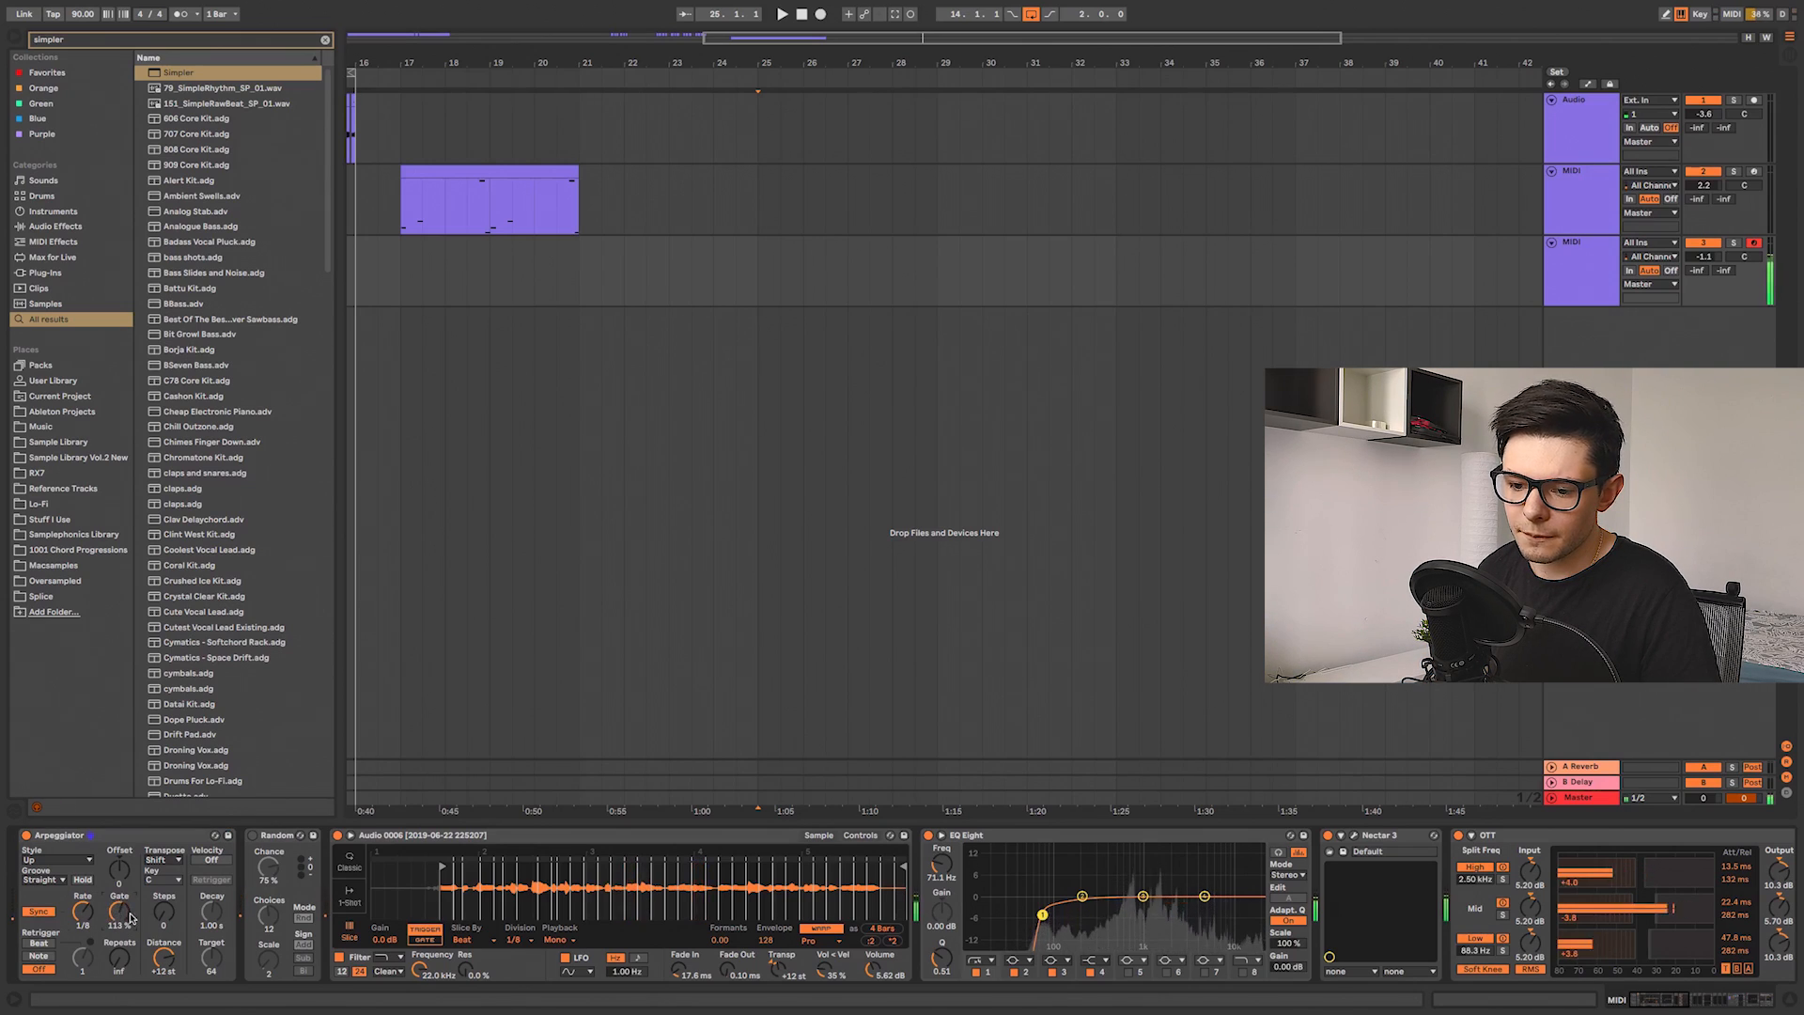
click(280, 835)
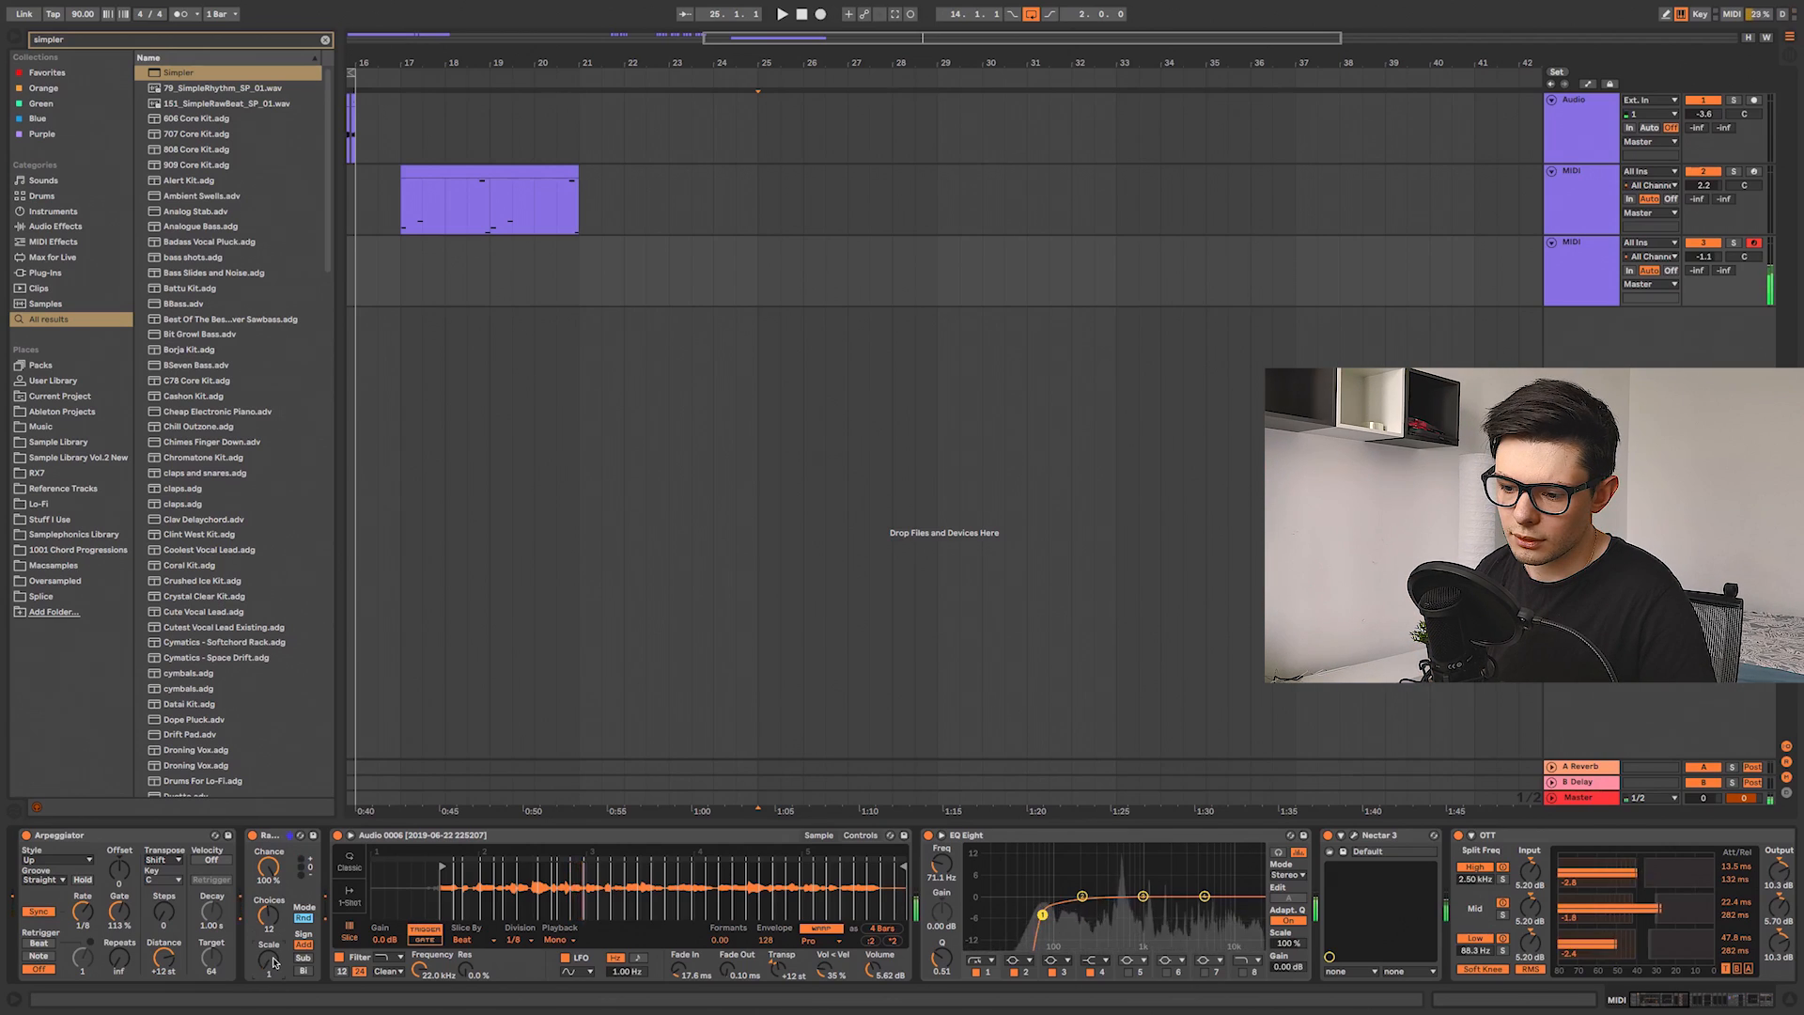
drag(273, 963, 273, 968)
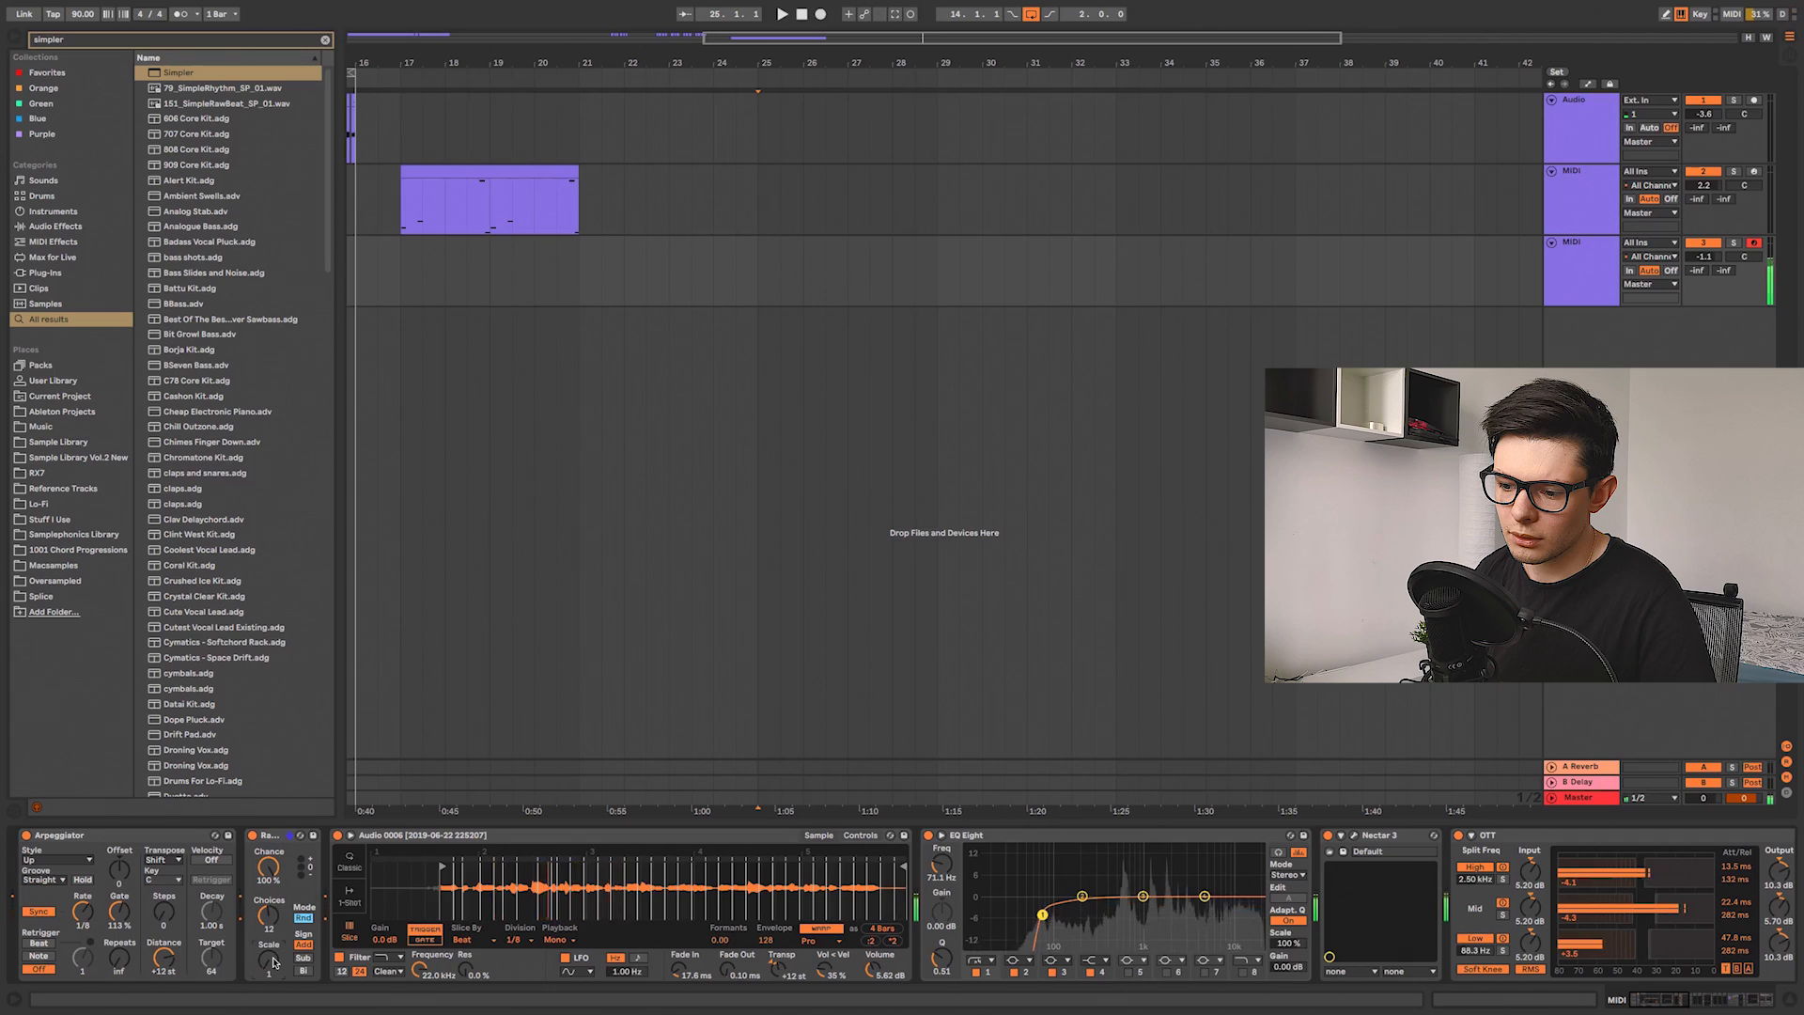
drag(273, 963, 273, 958)
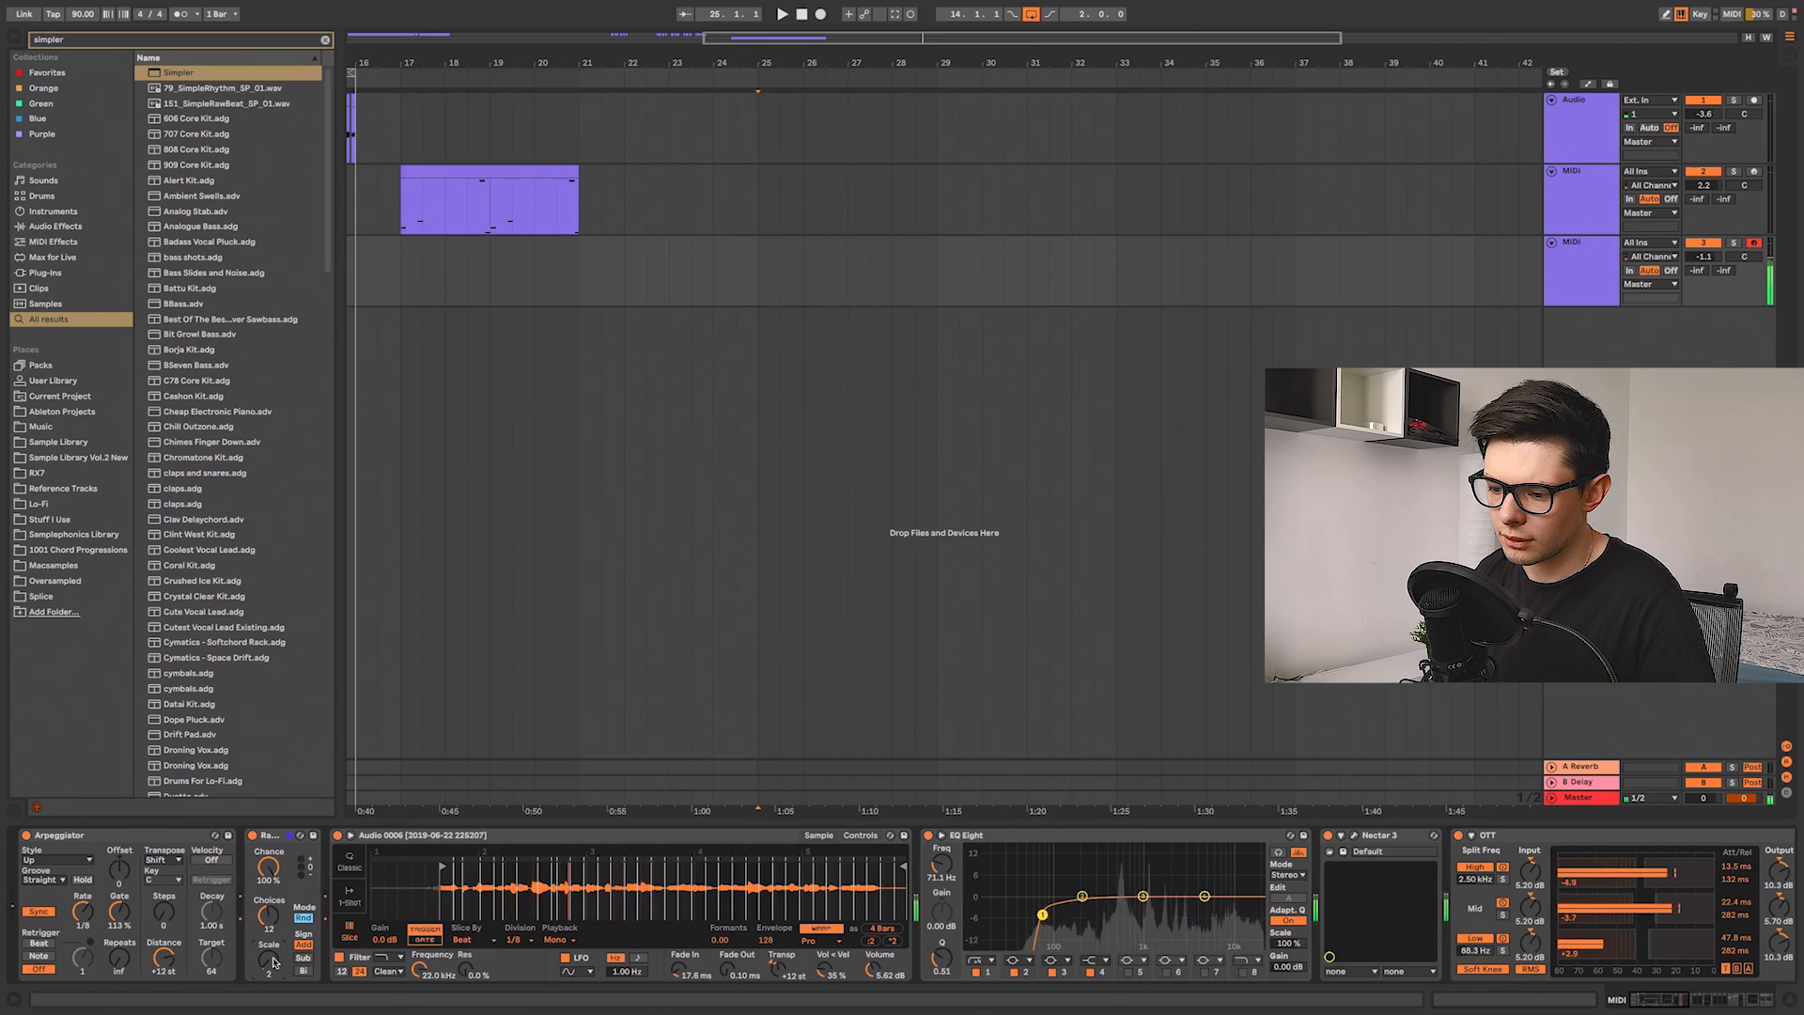
Step: Add an audio track resampling the output and record the arpeggiated chops into it from bar 25
click(1536, 281)
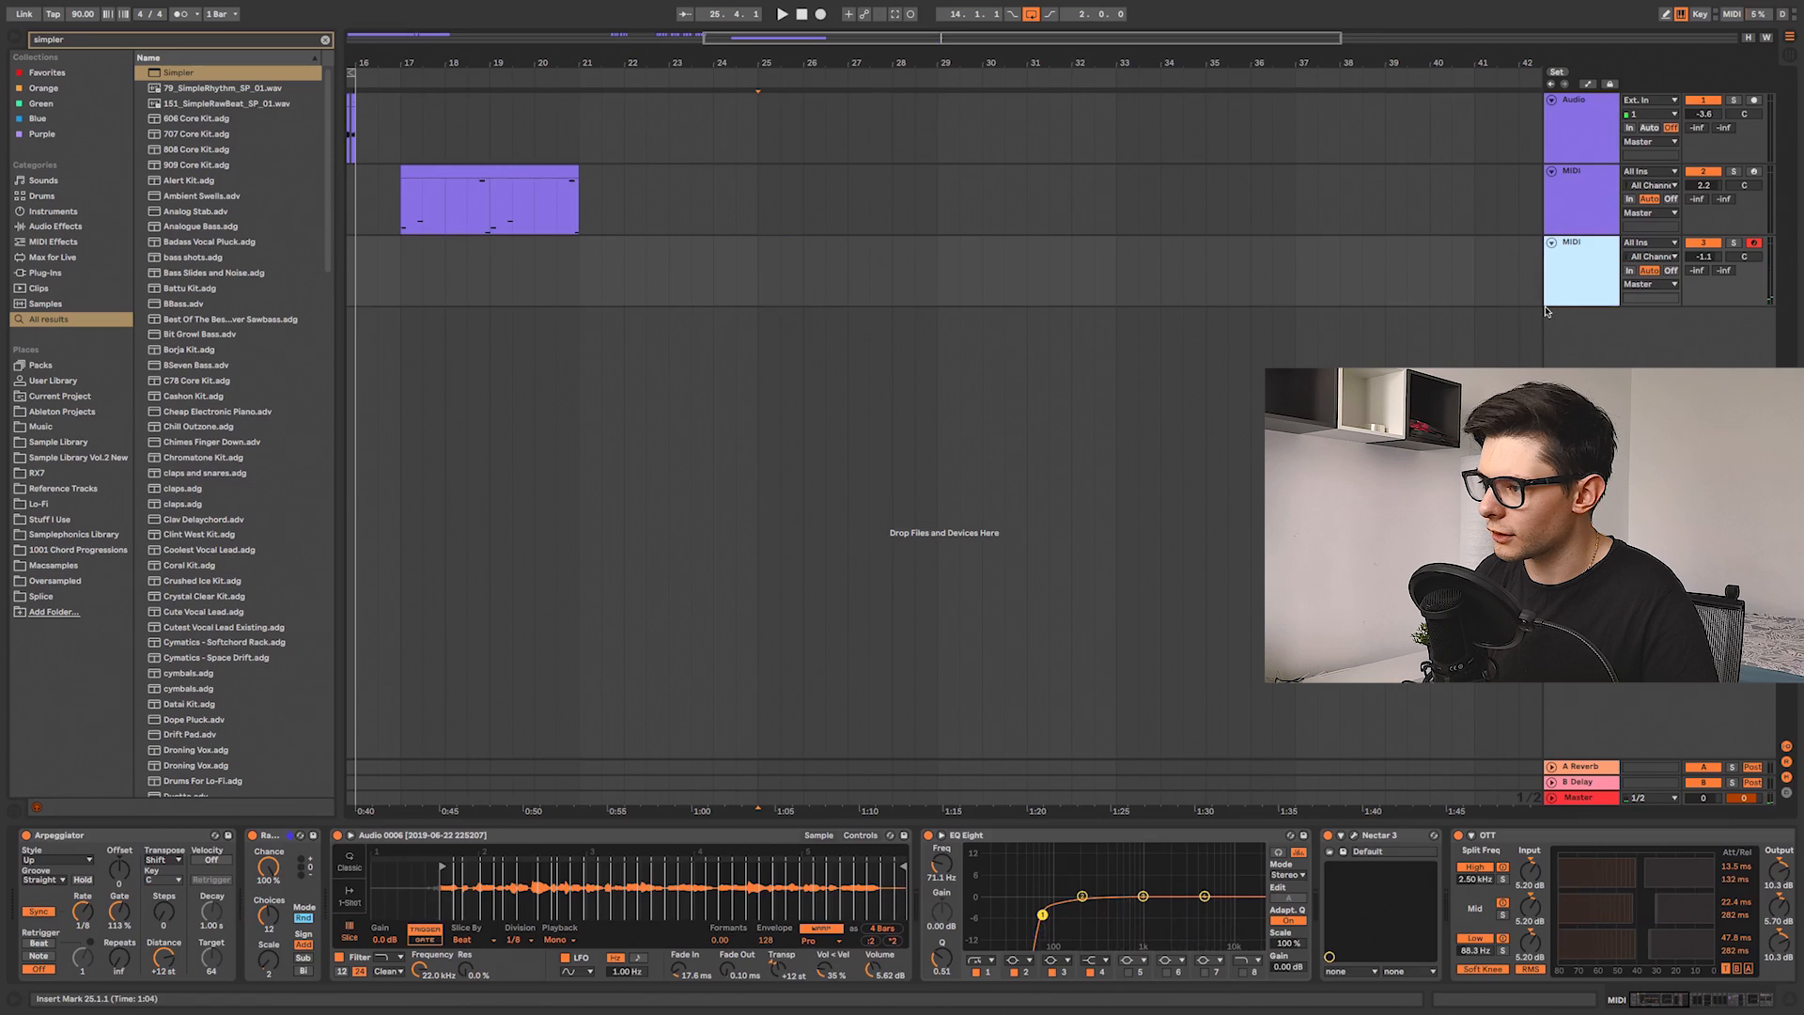
key(ctrl+t)
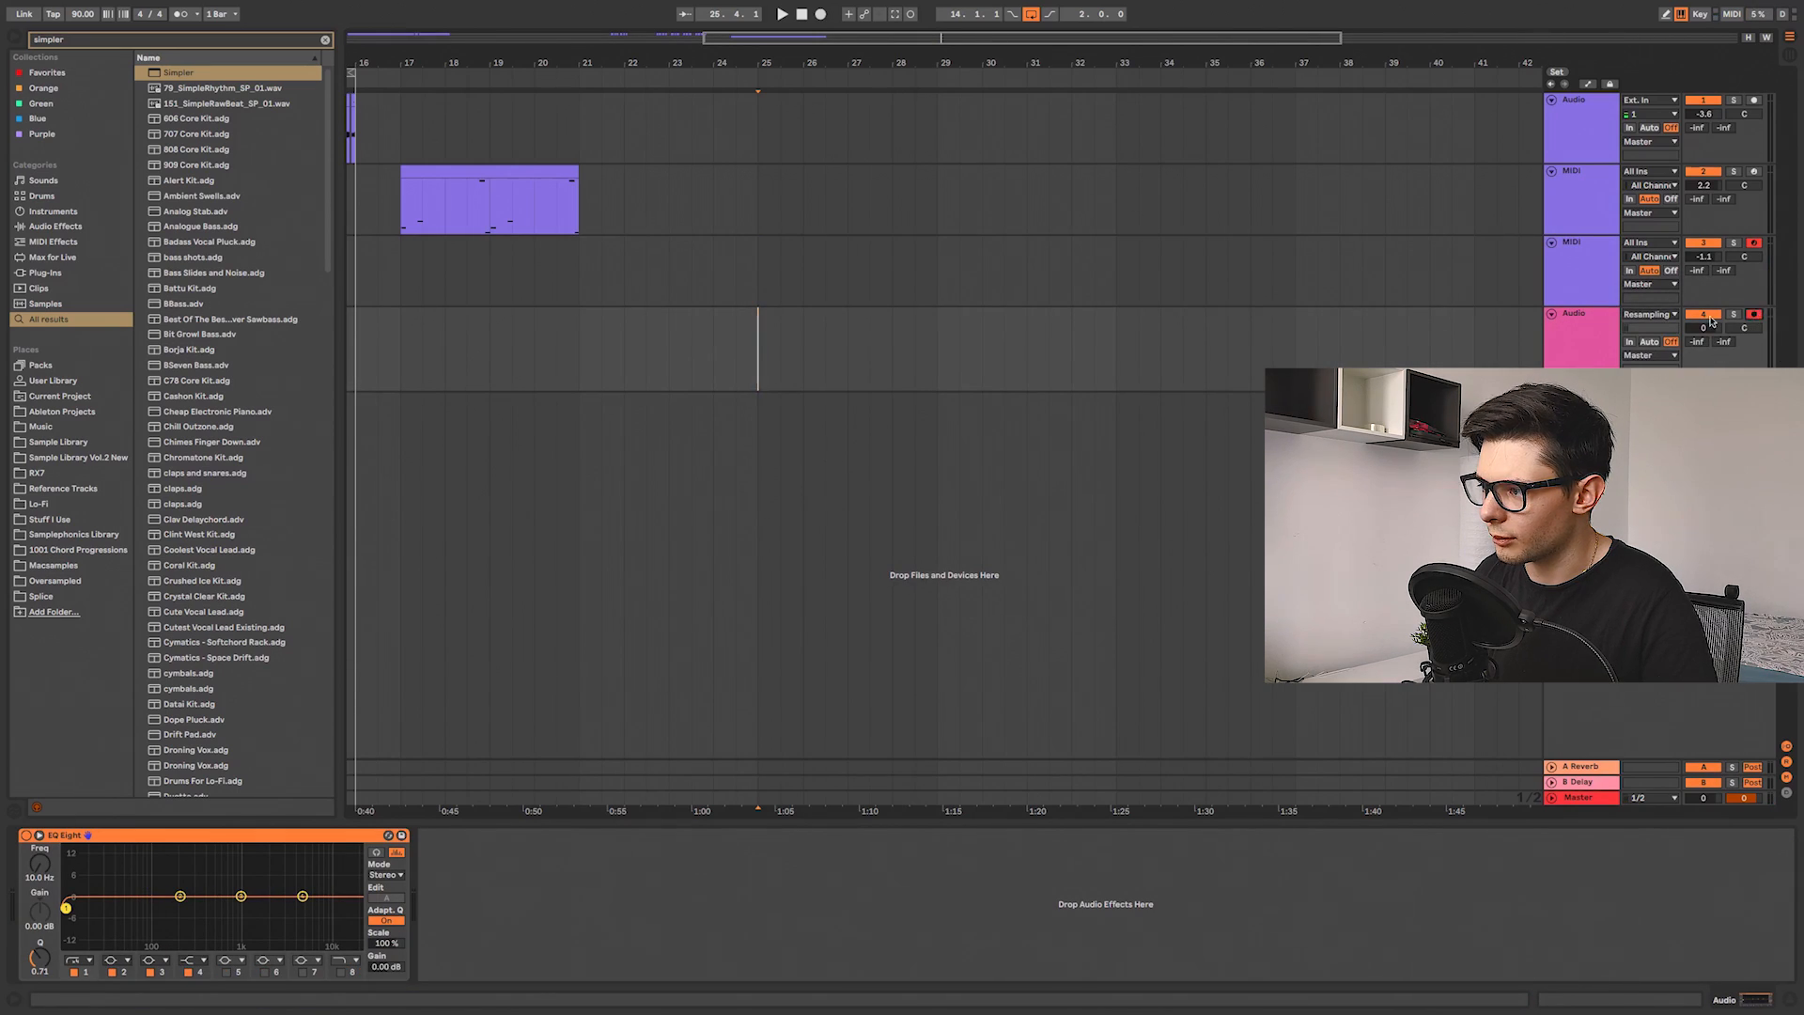
click(758, 280)
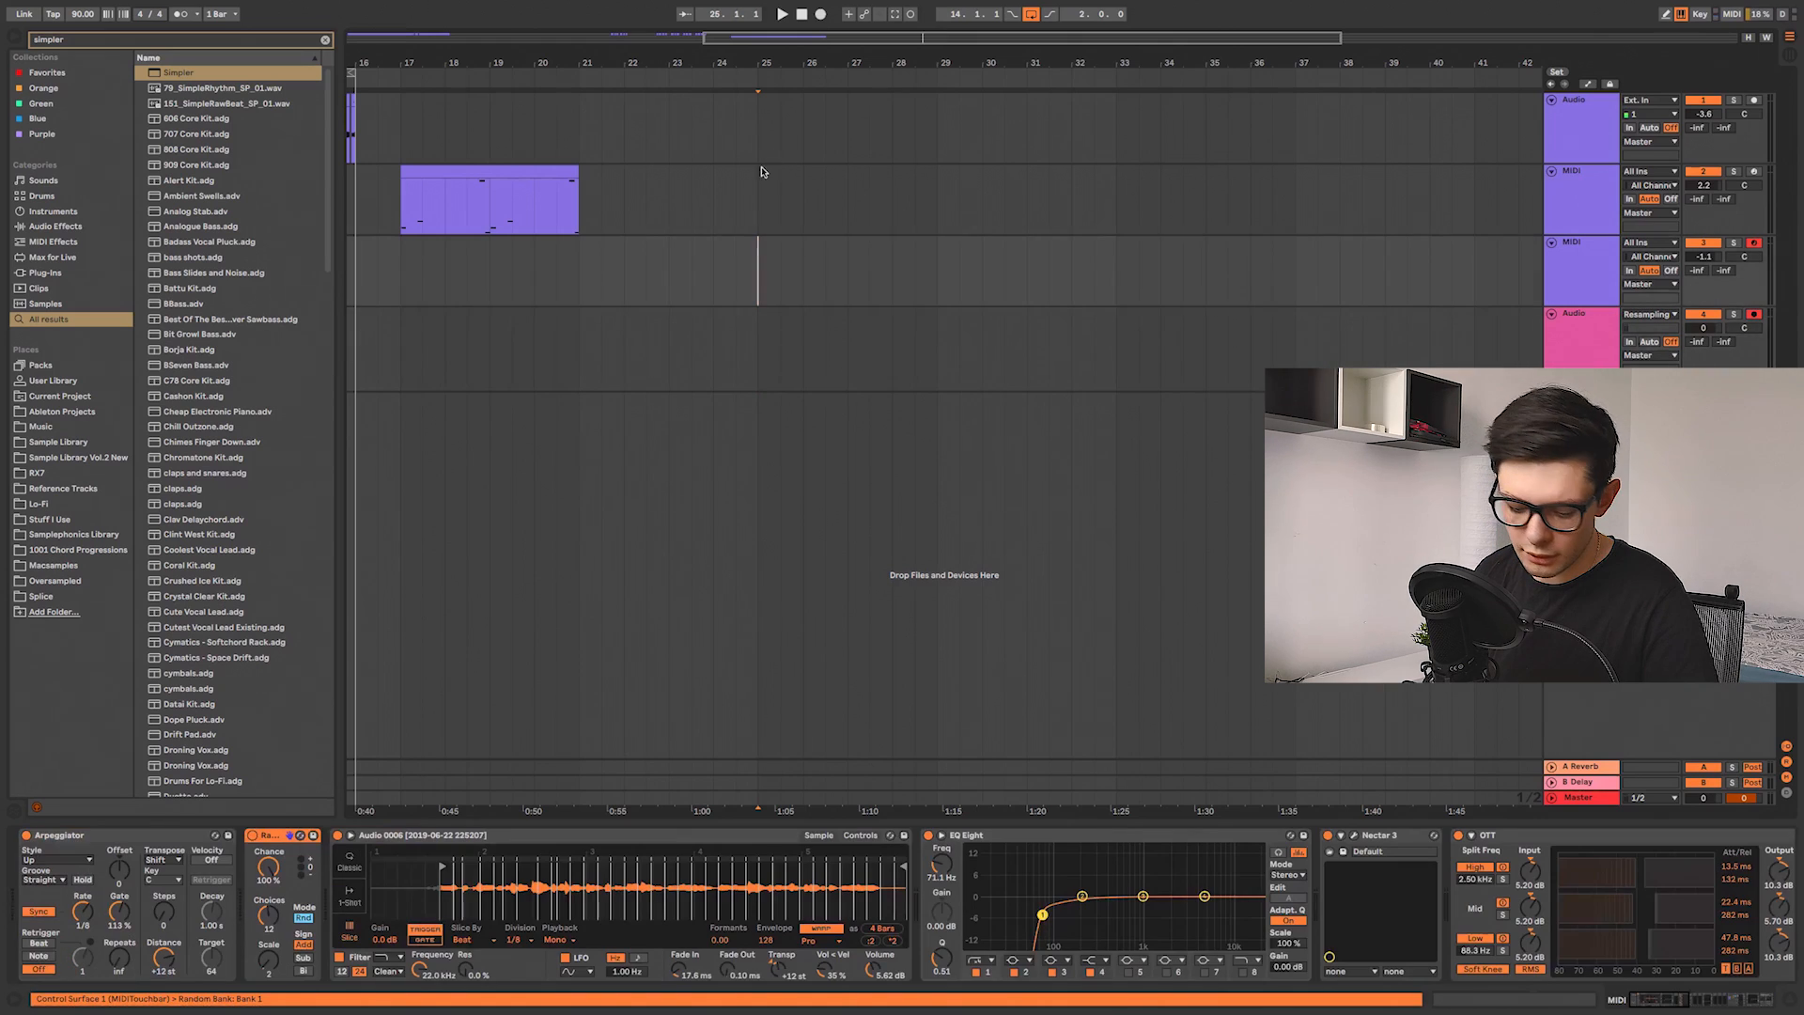
click(820, 15)
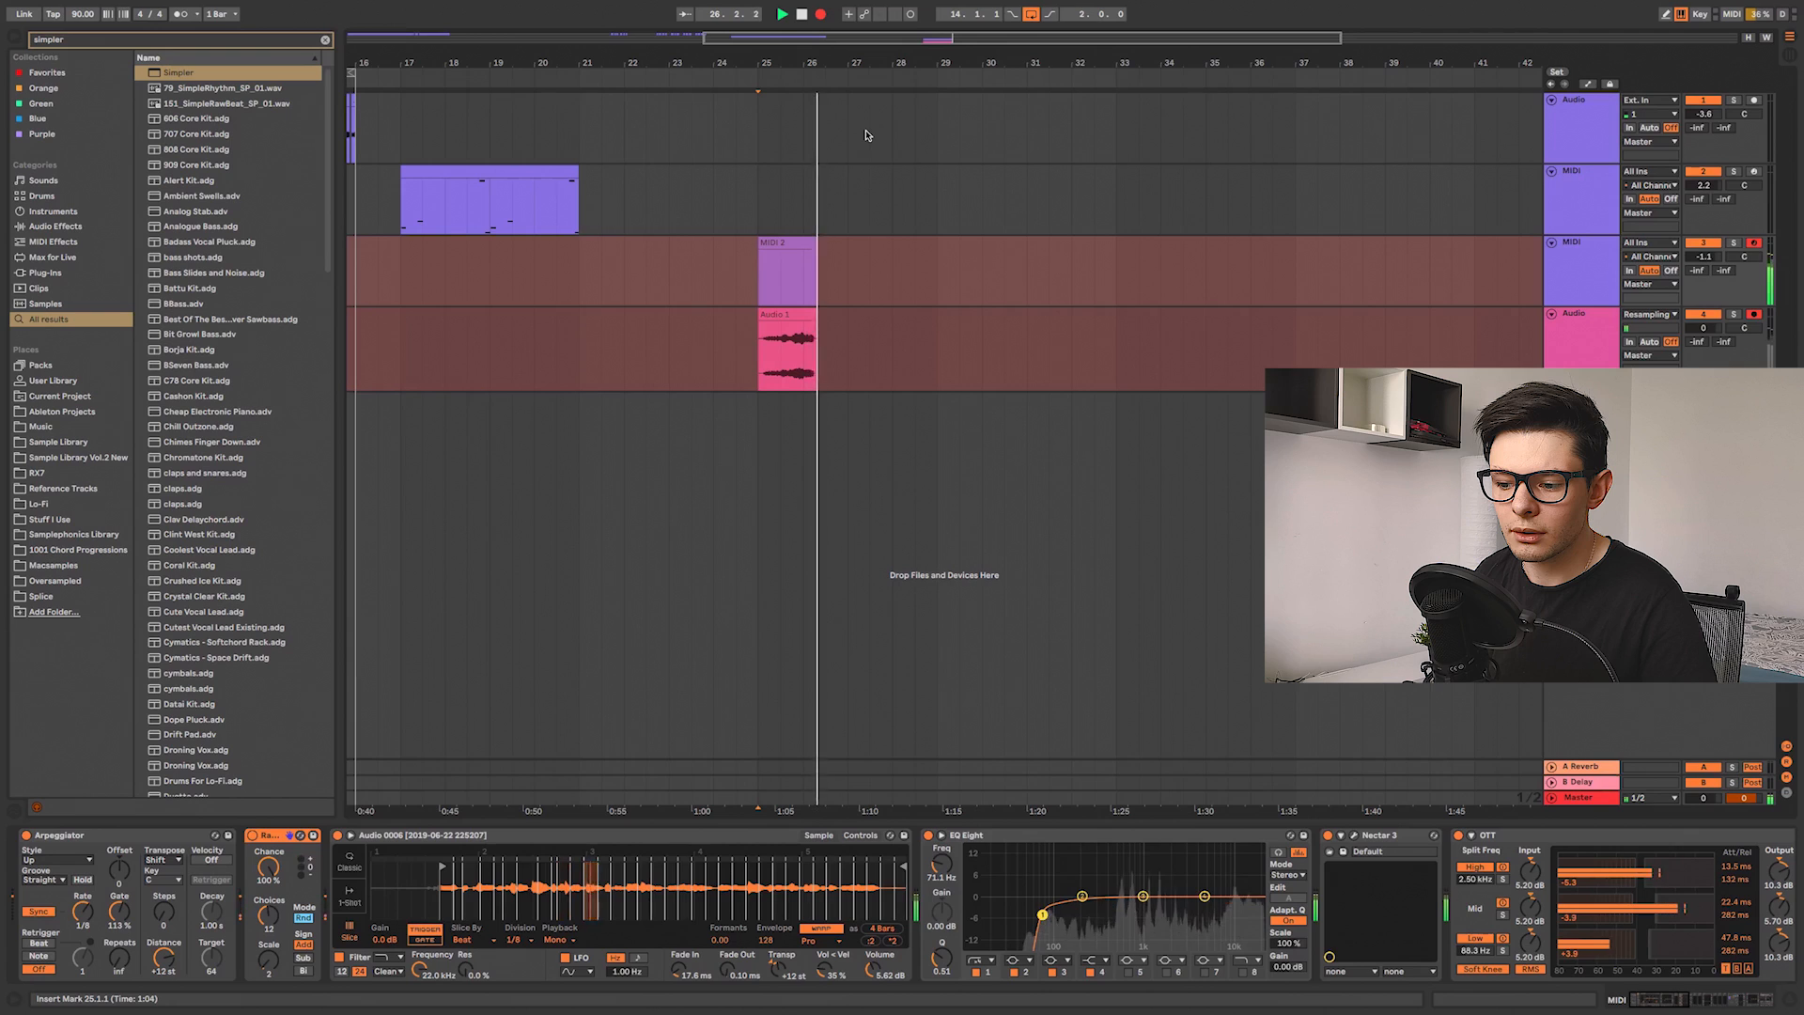
key(space)
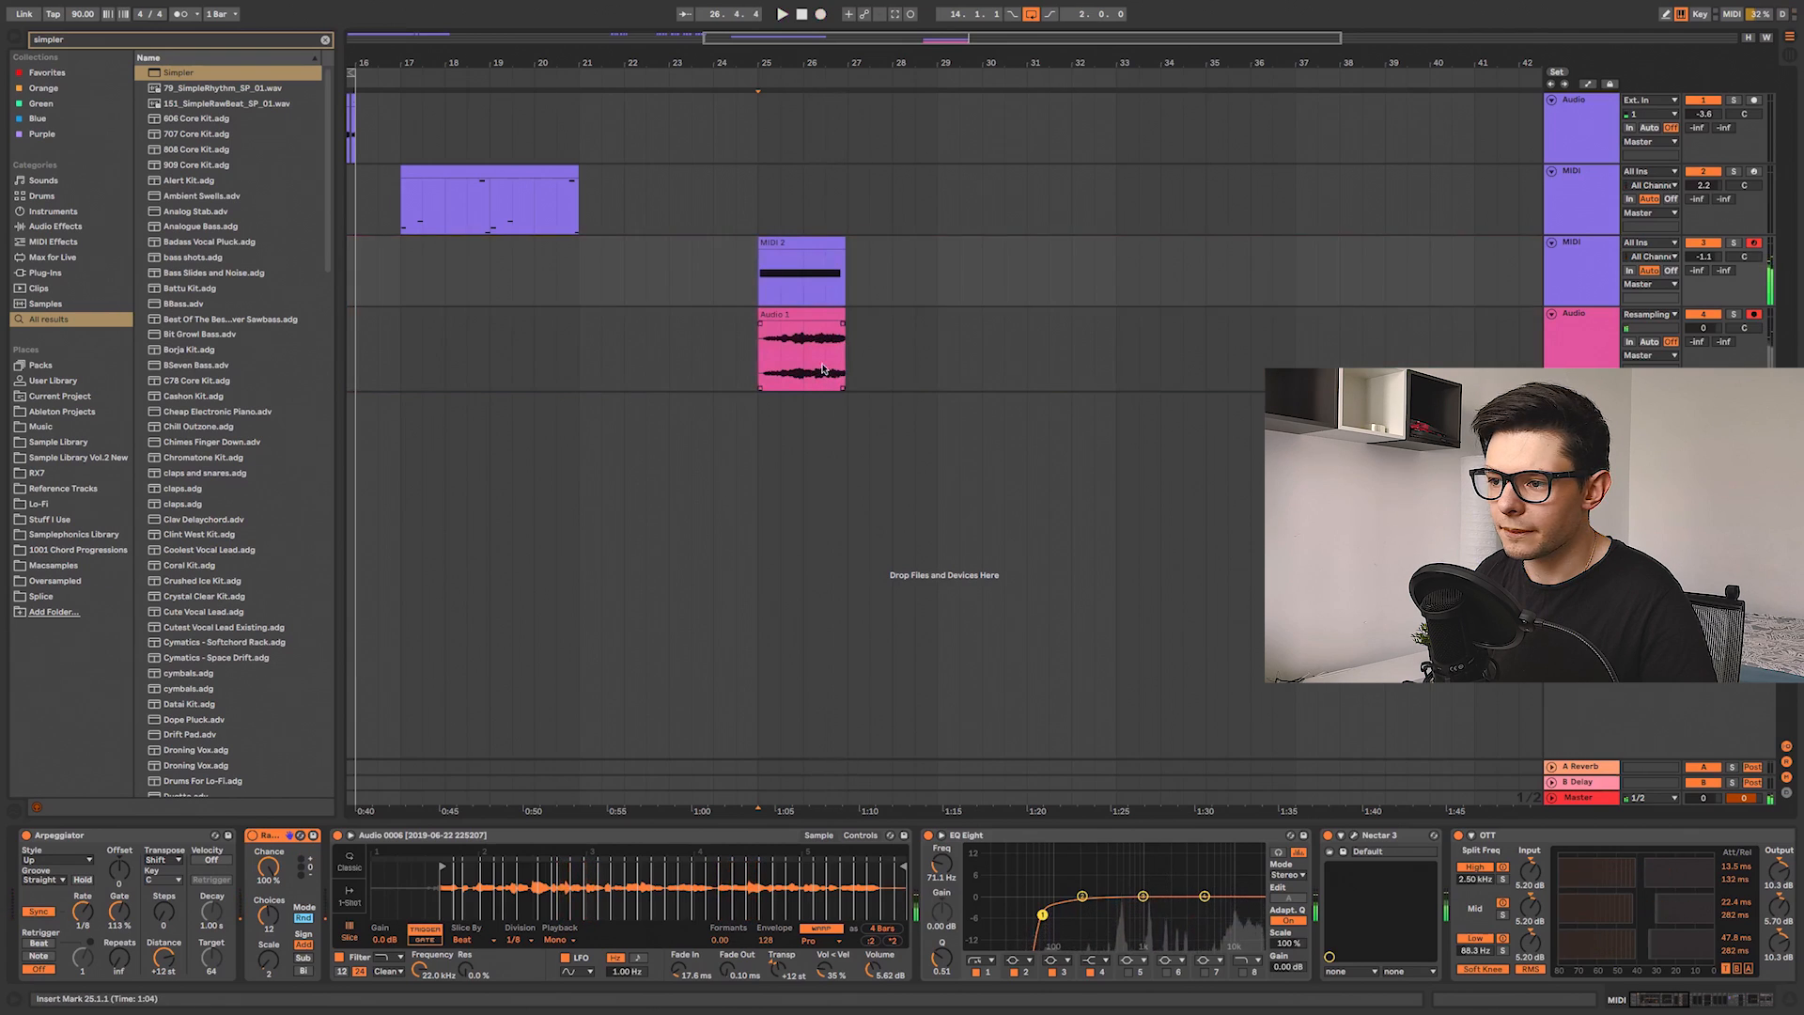
Step: Zoom in and play back the recorded audio clip from its start
scroll(823, 368, up, 2)
scroll(792, 362, up, 3)
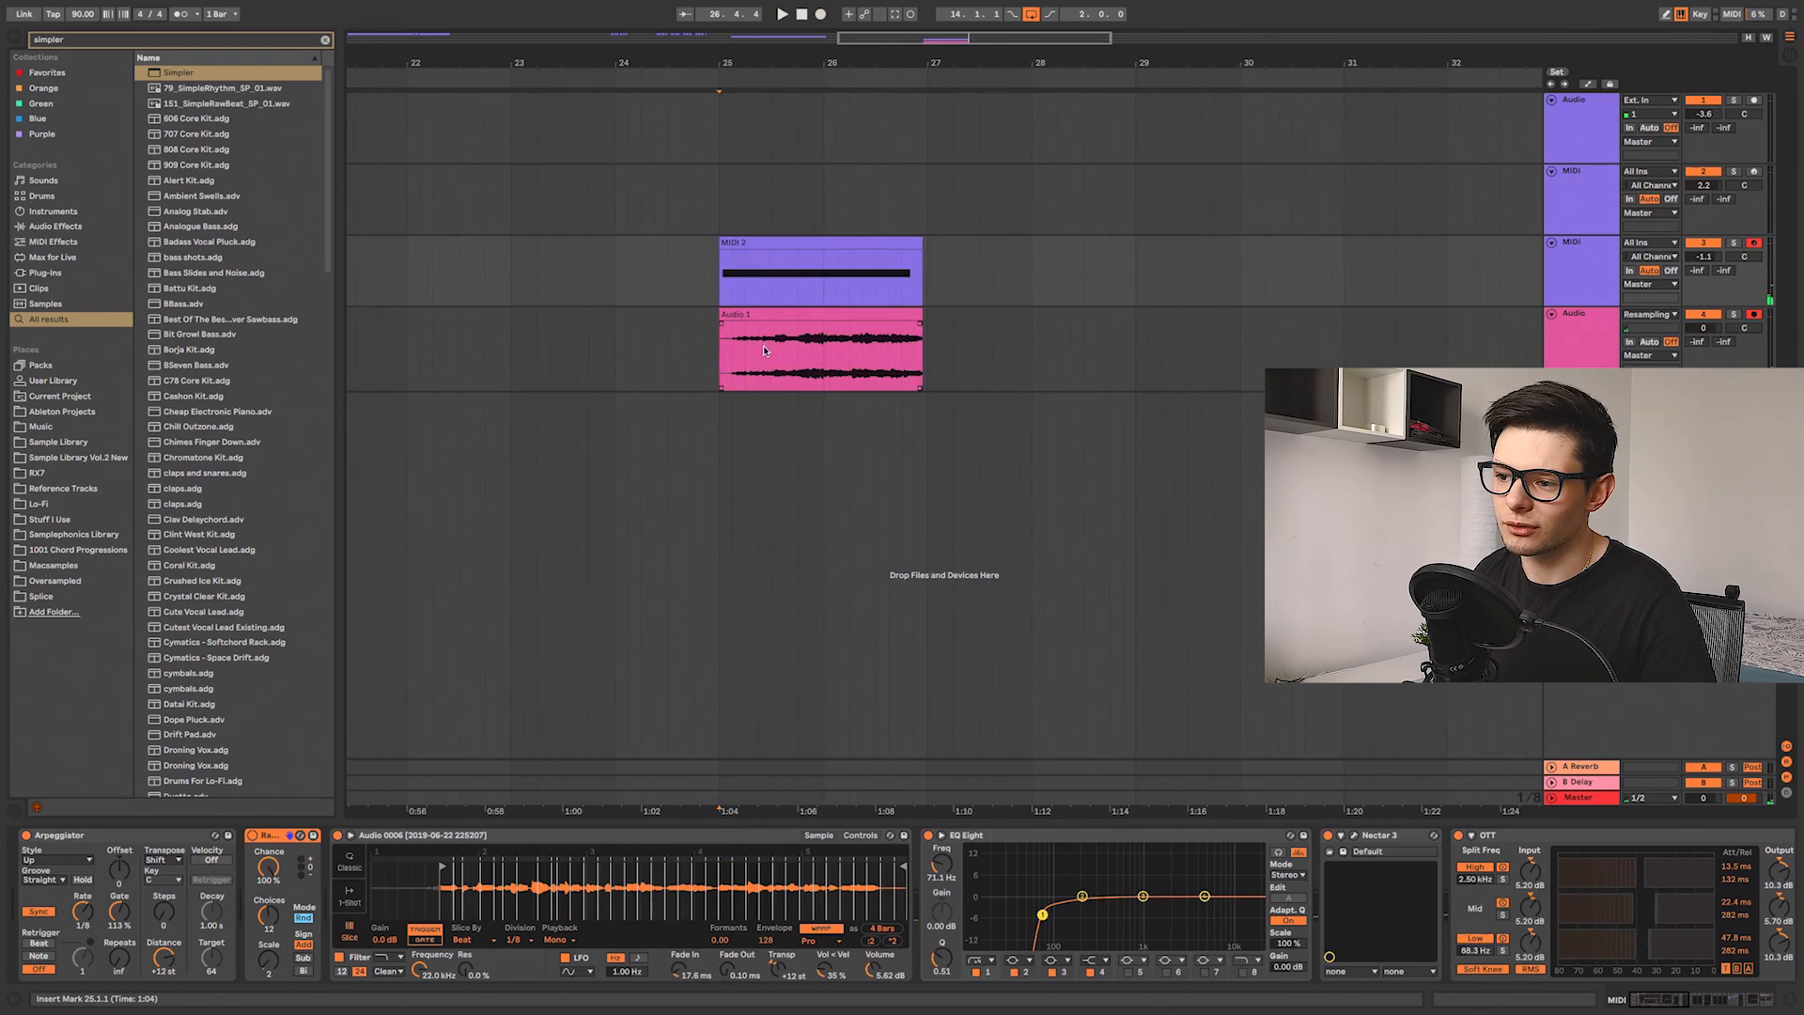
click(757, 347)
key(space)
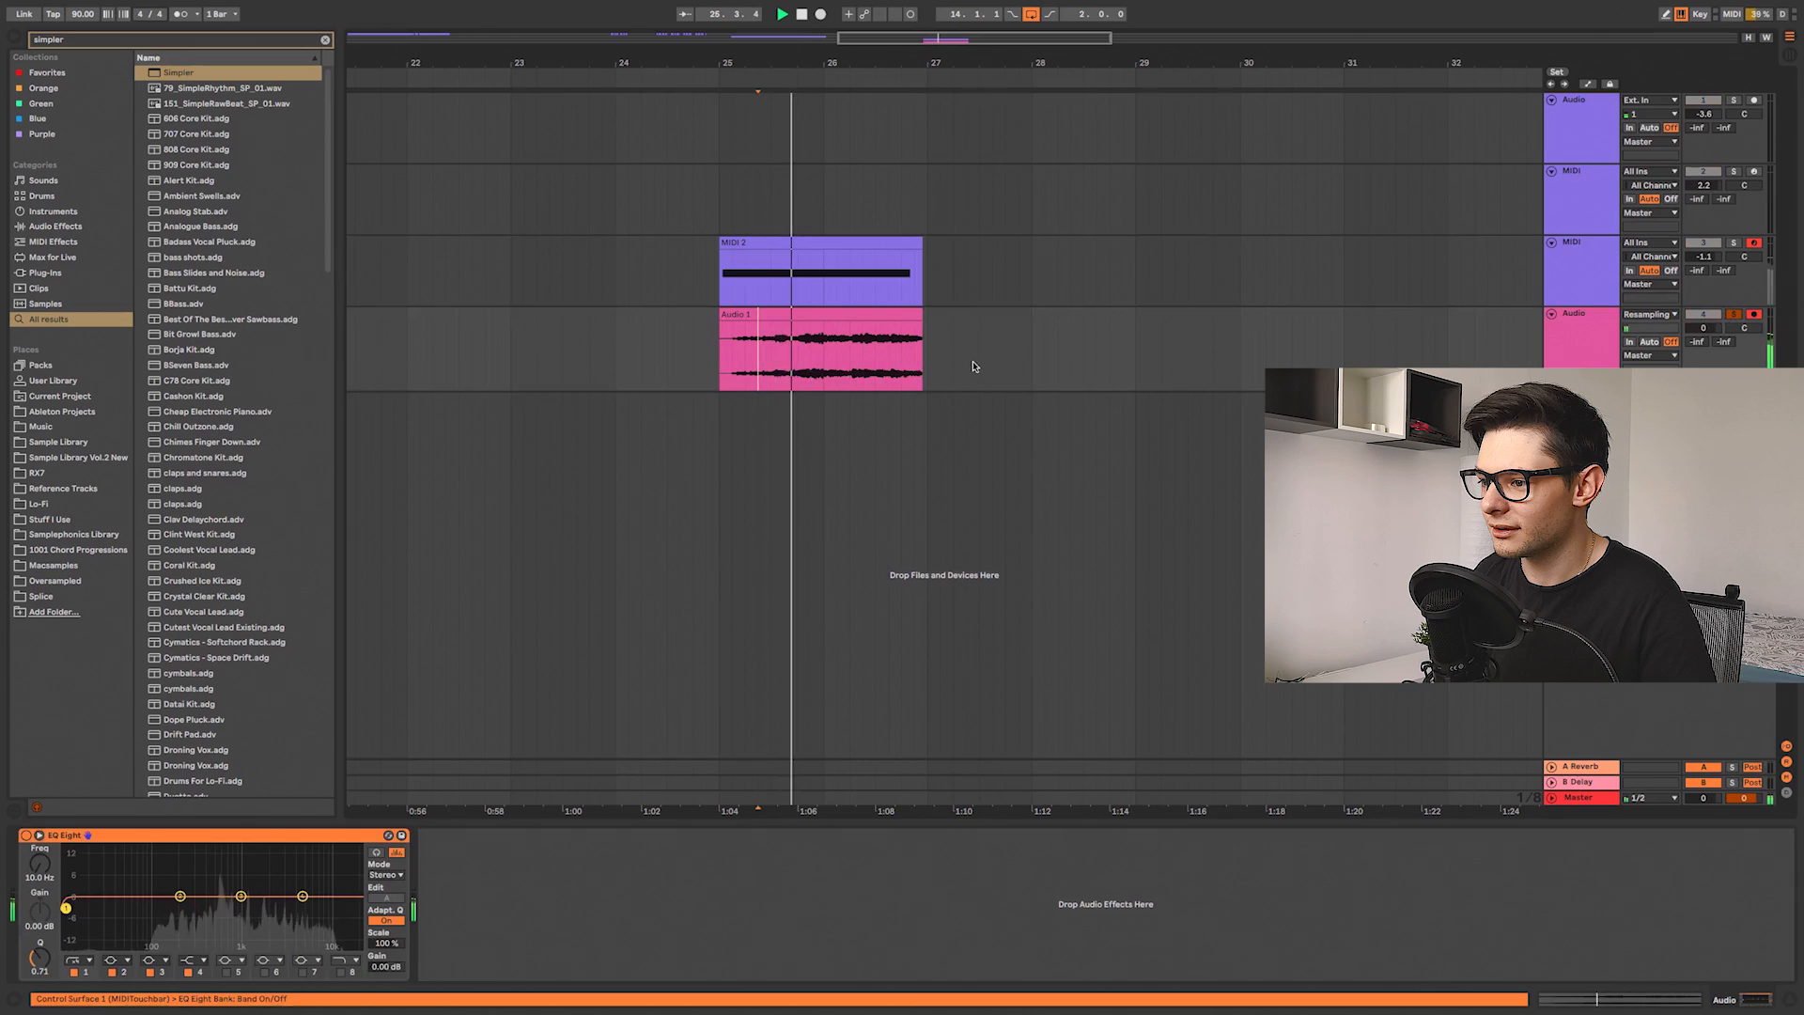
Step: Delete the recorded audio clip and the recorded MIDI 2 clip
click(866, 315)
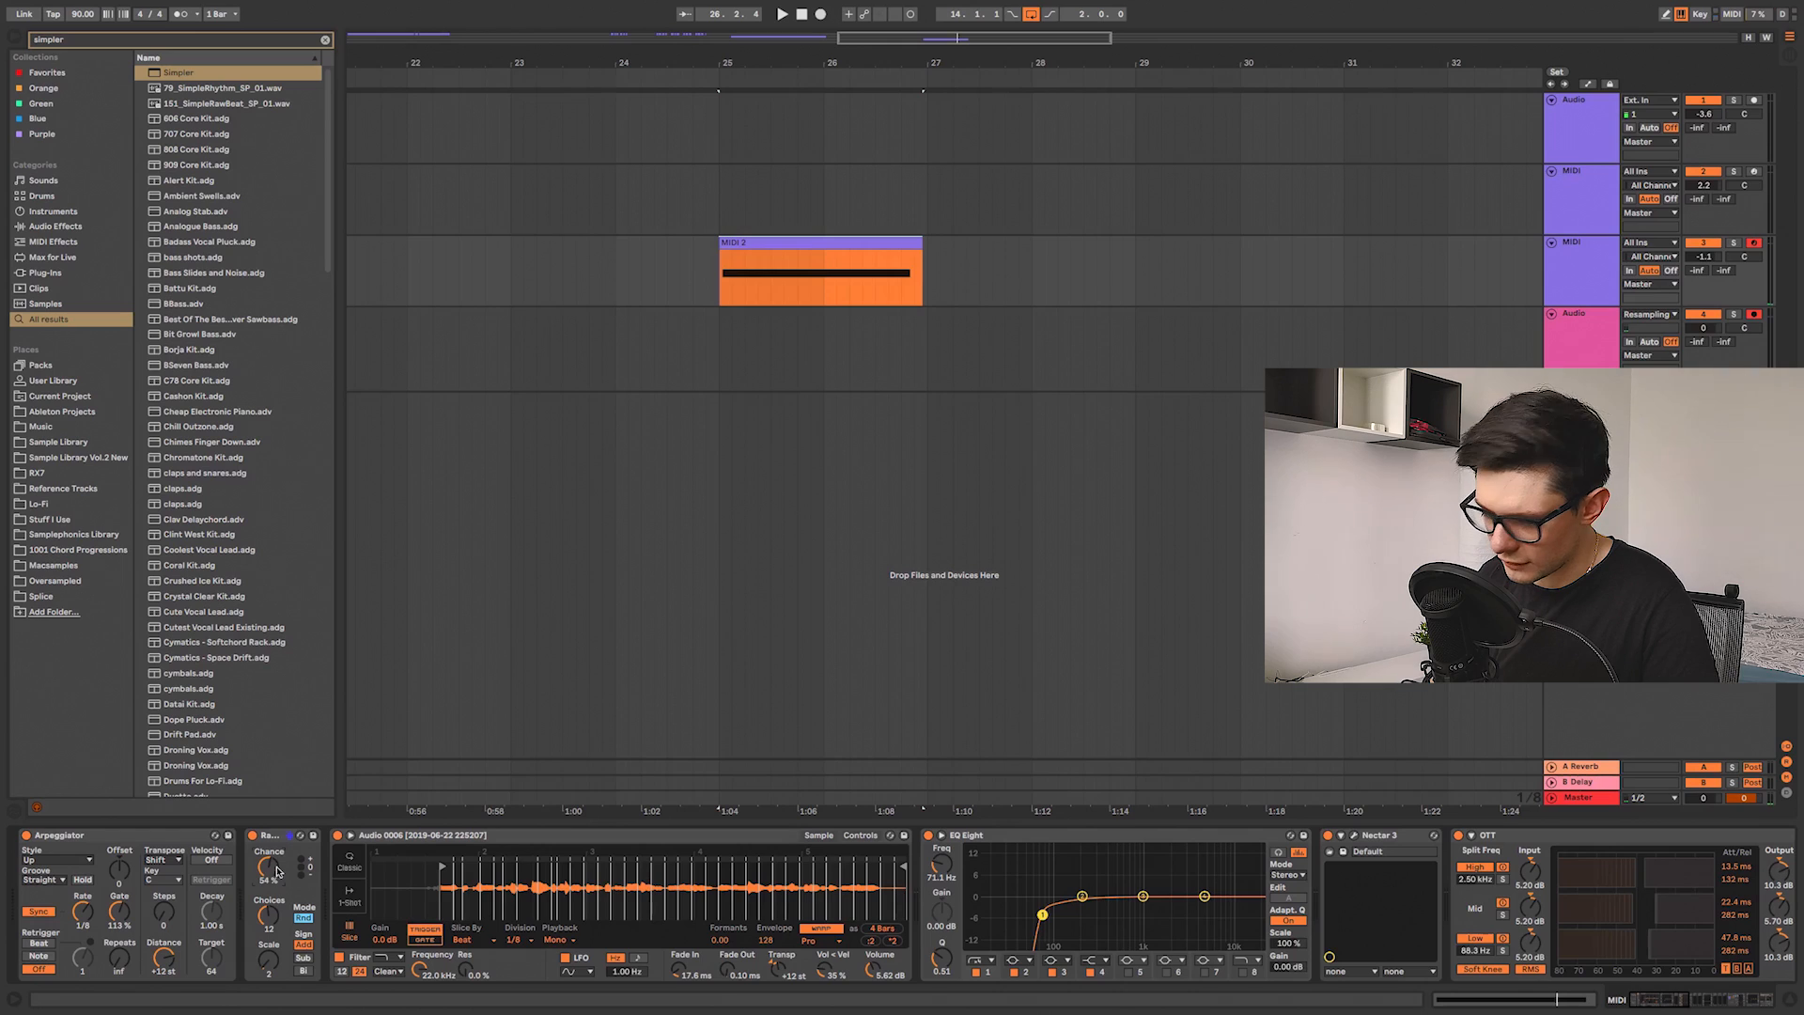
click(810, 245)
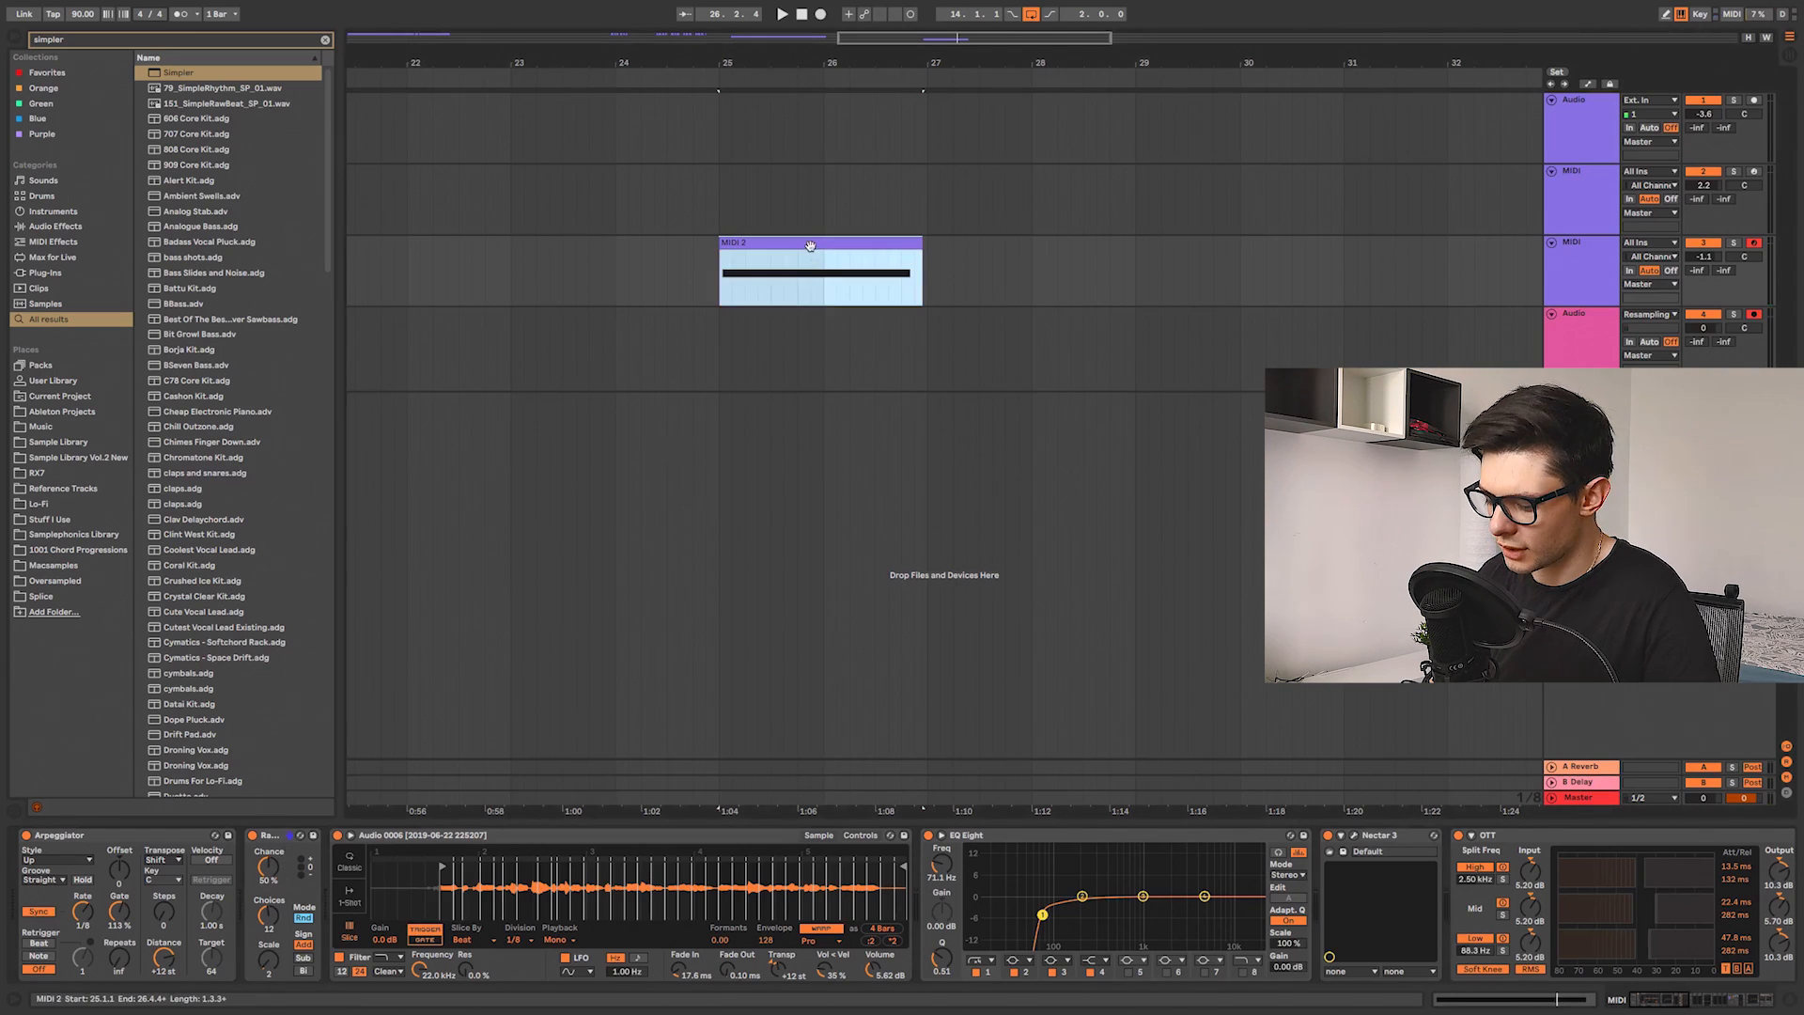
key(Delete)
click(720, 291)
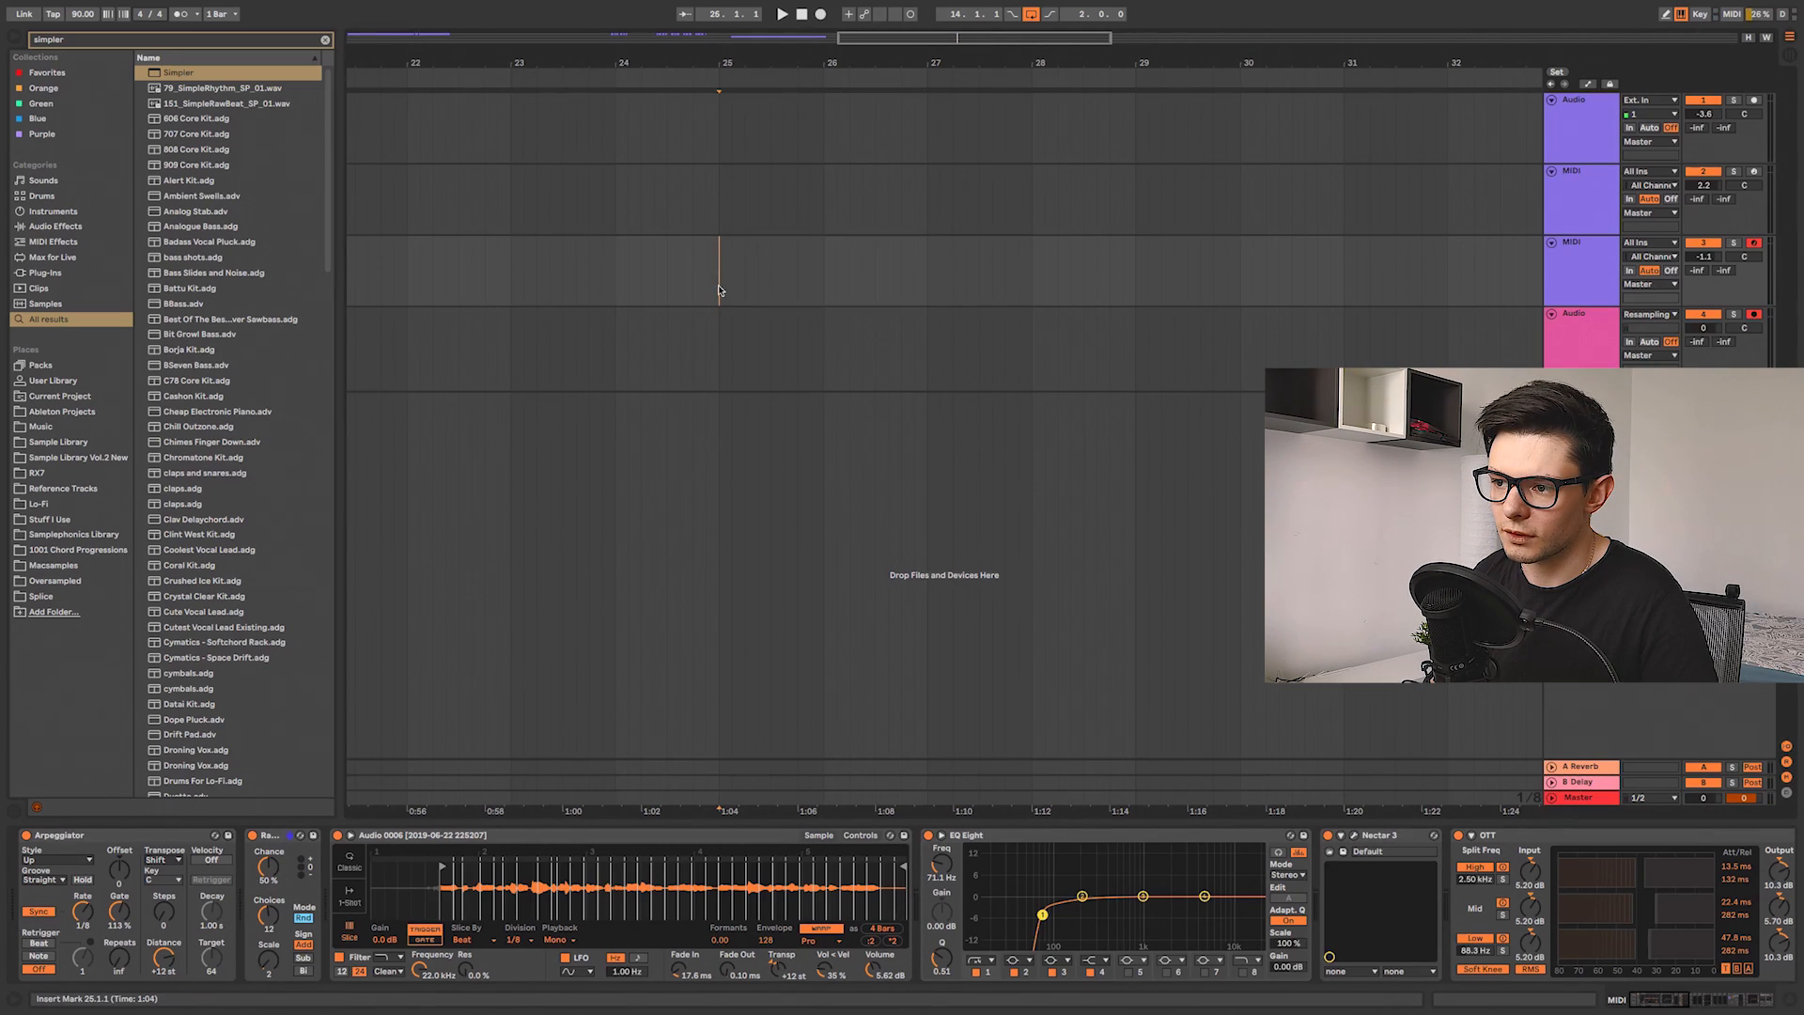